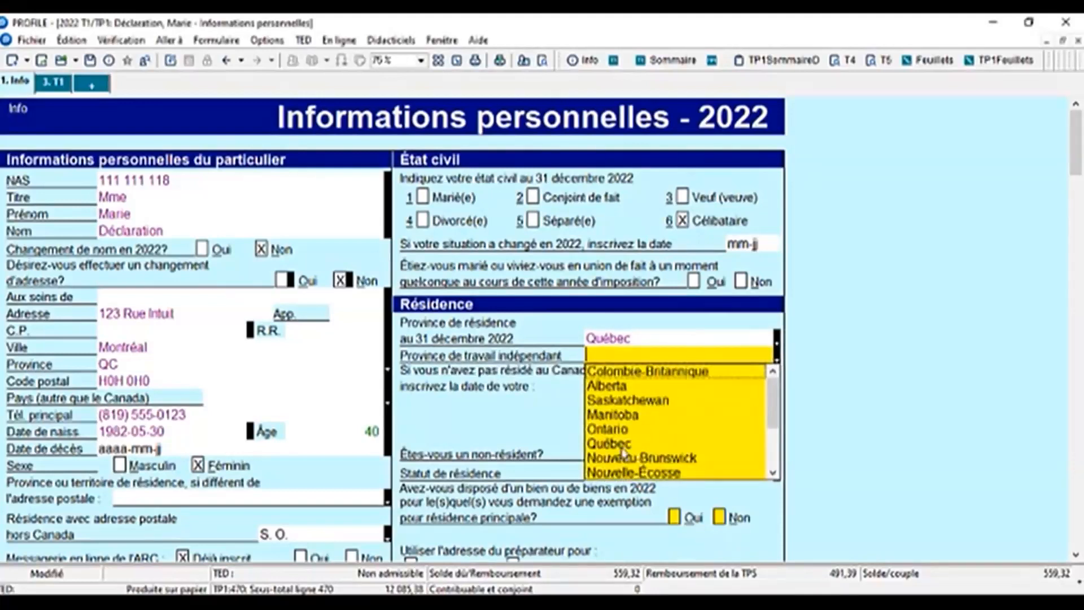
Step: Set the province of self-employment (Province de travail indépendant) to Multiple
click(621, 445)
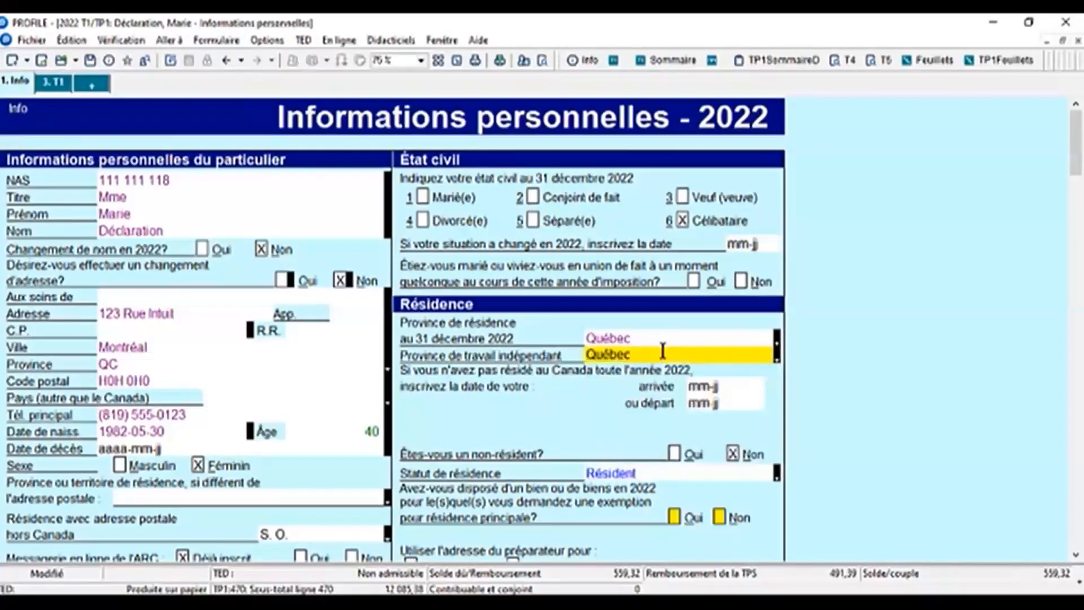
click(778, 355)
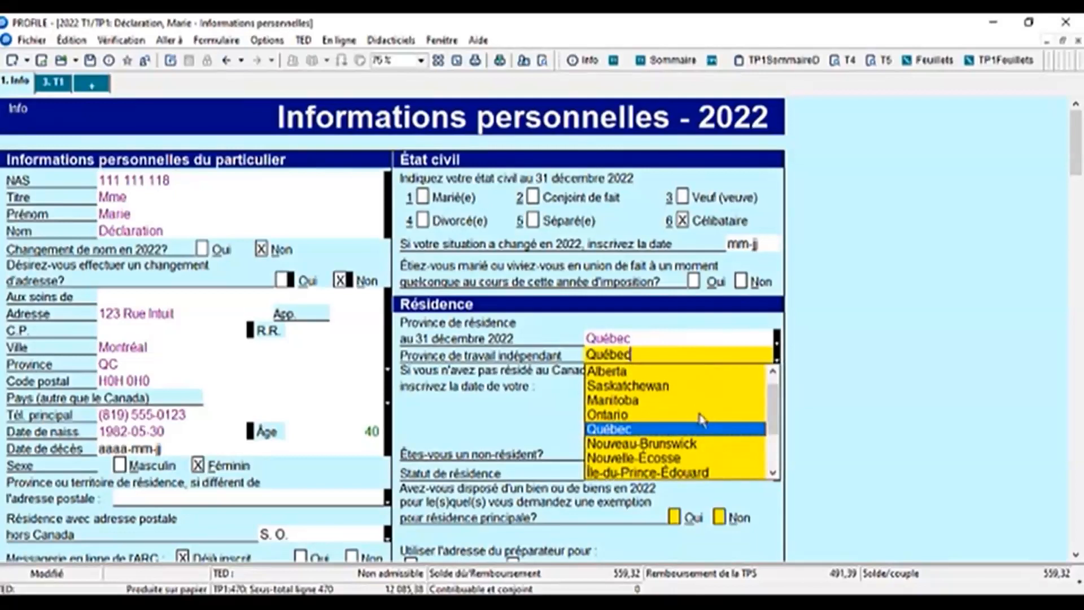
scroll(695, 421, down, 2)
click(614, 475)
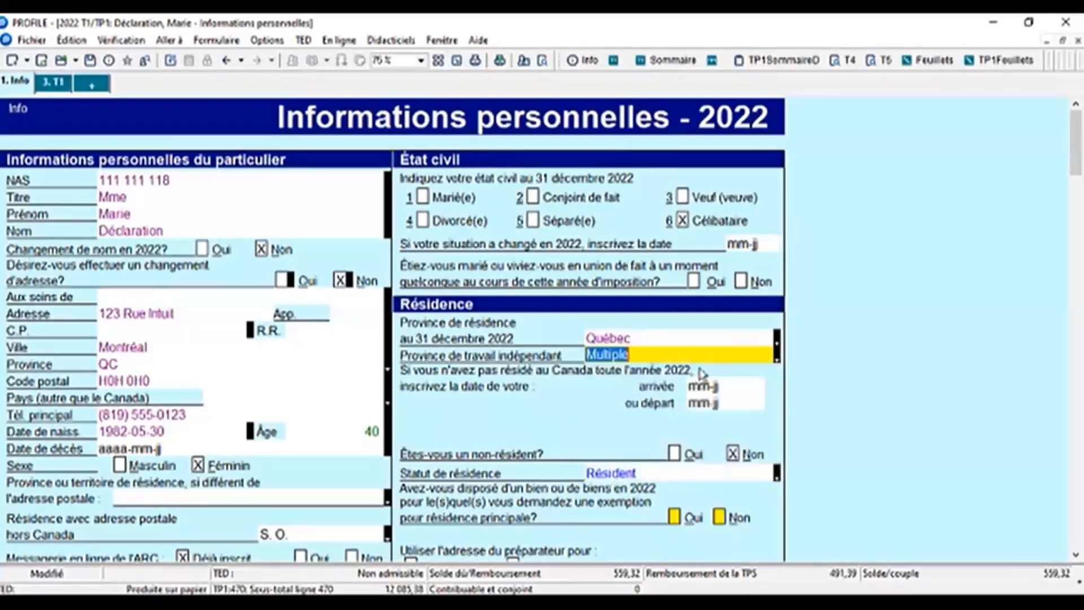
click(745, 389)
Step: Find the T2125 business income statement among the income forms in the form explorer and open it
click(544, 67)
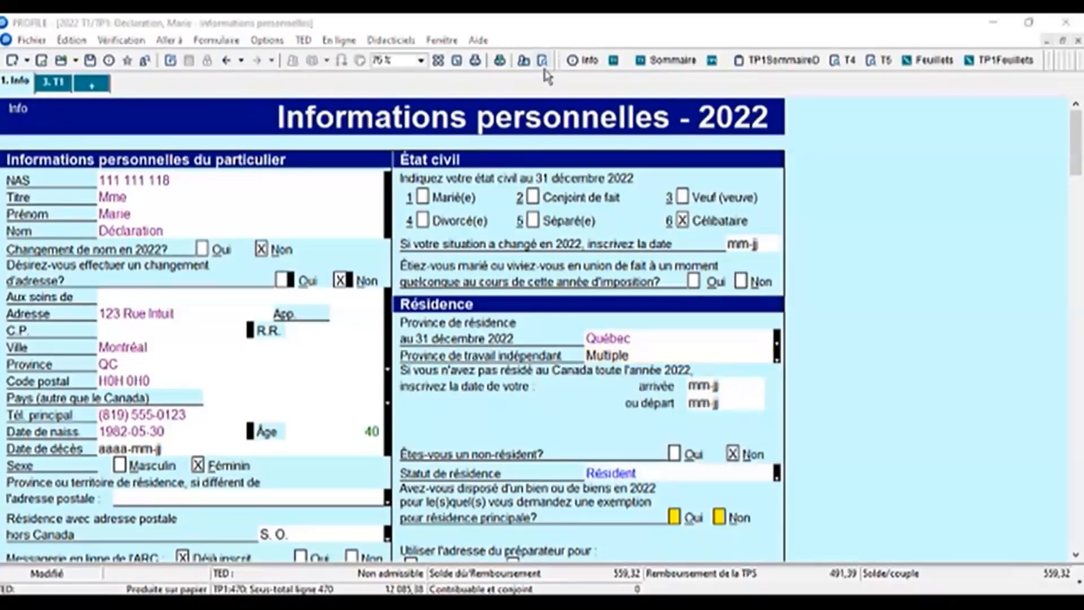
click(544, 61)
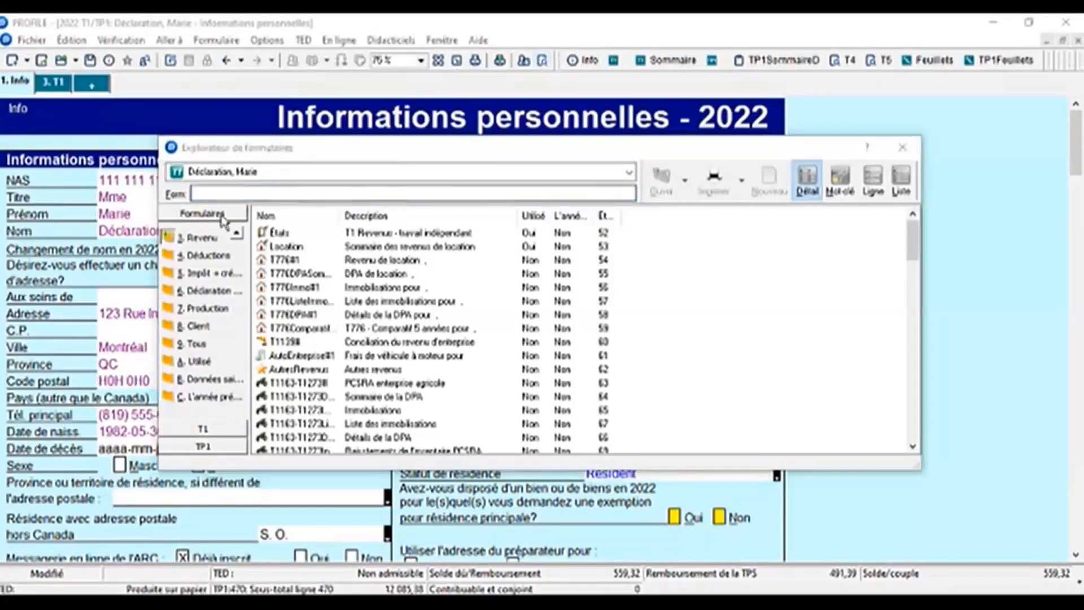
click(196, 241)
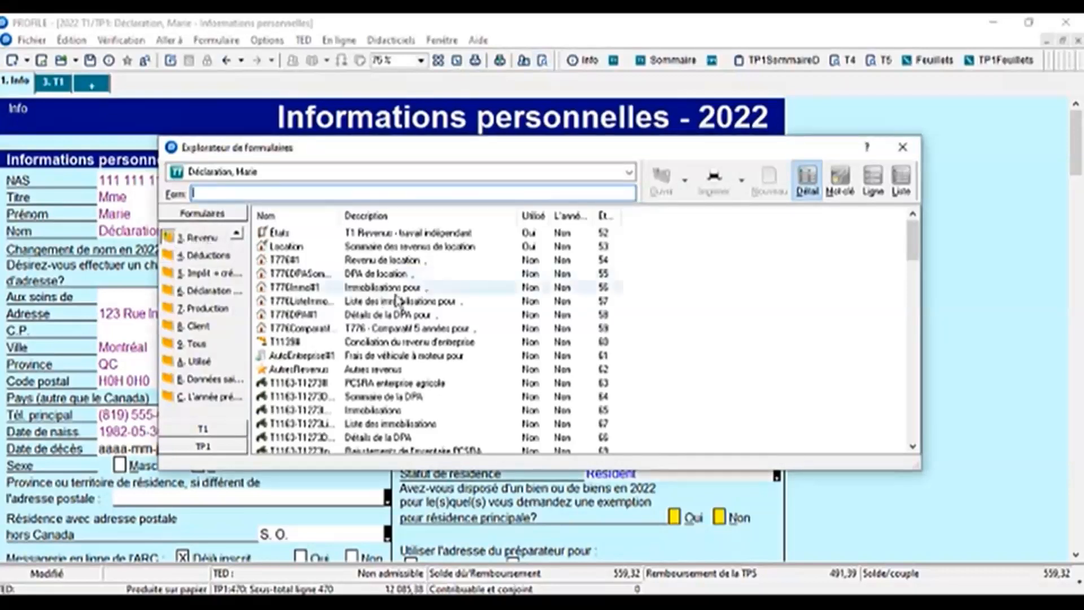
scroll(405, 294, down, 1)
scroll(405, 294, down, 10)
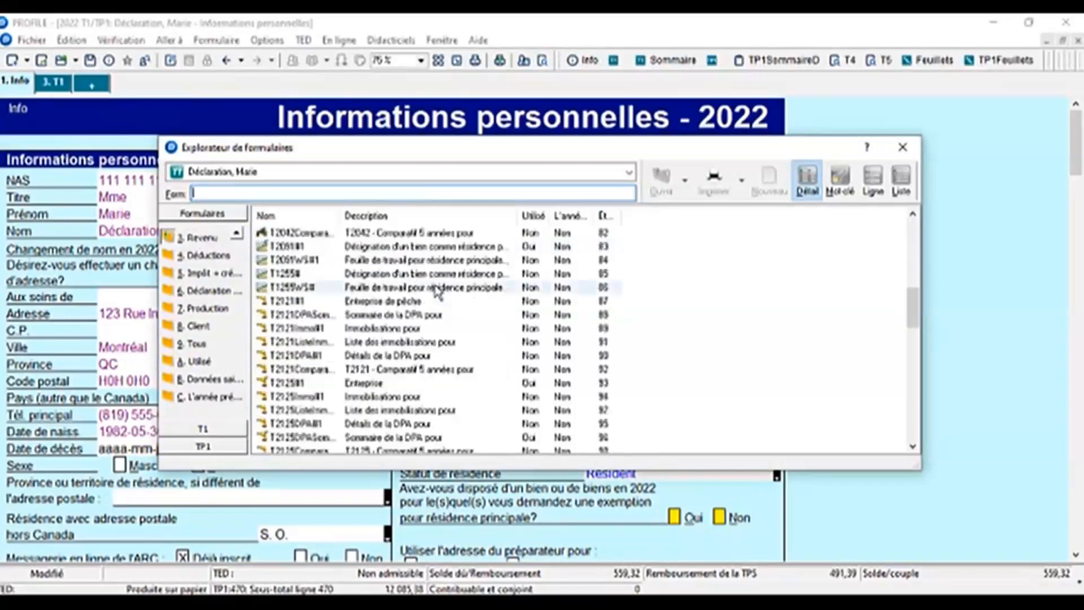
scroll(441, 291, down, 1)
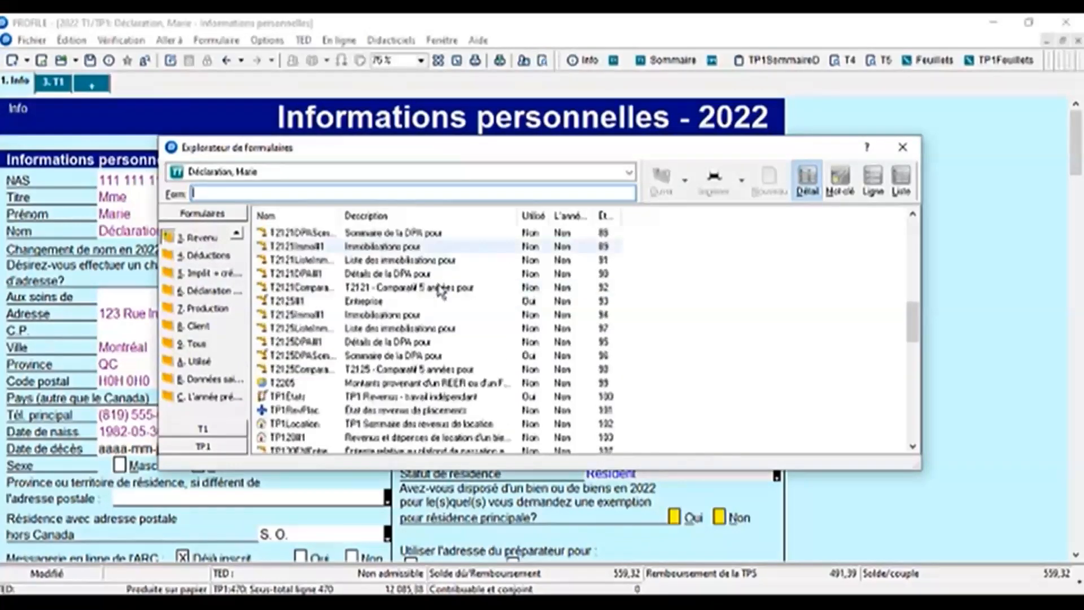
click(303, 305)
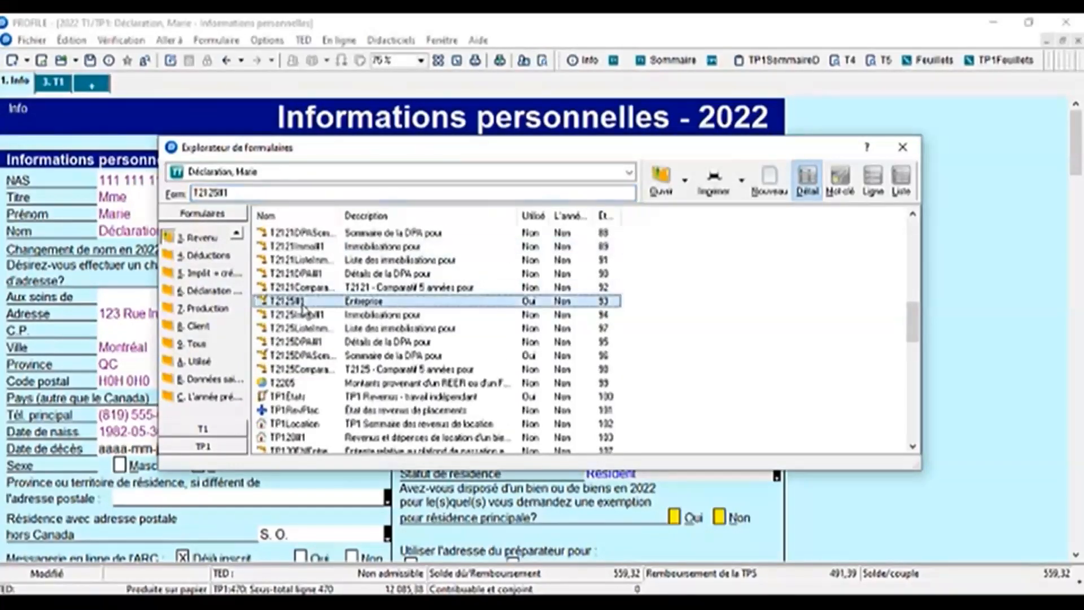
drag(230, 195, 185, 197)
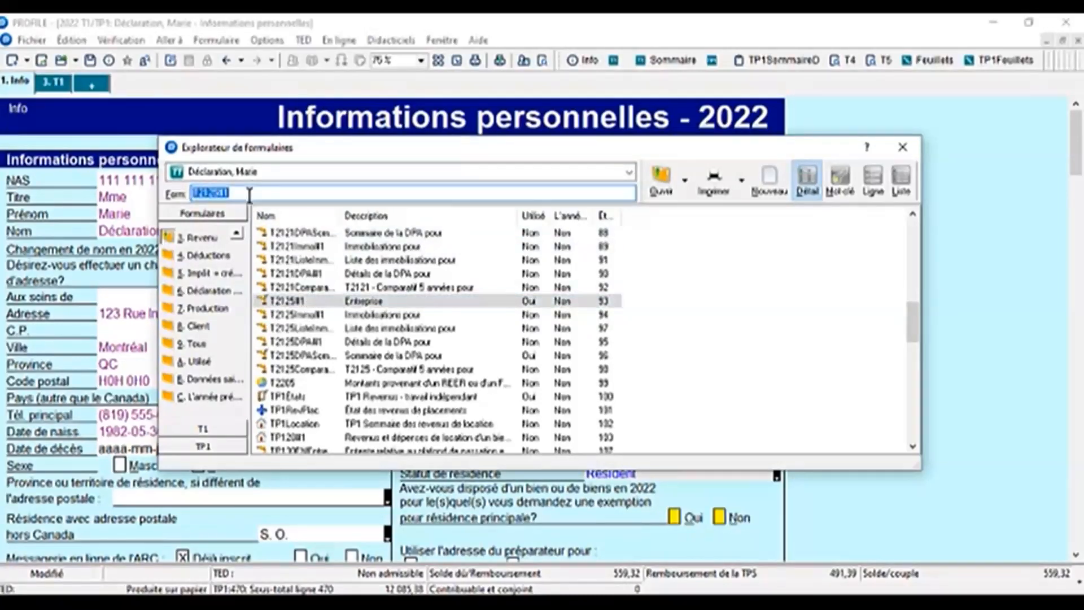
text(T2125)
key(Return)
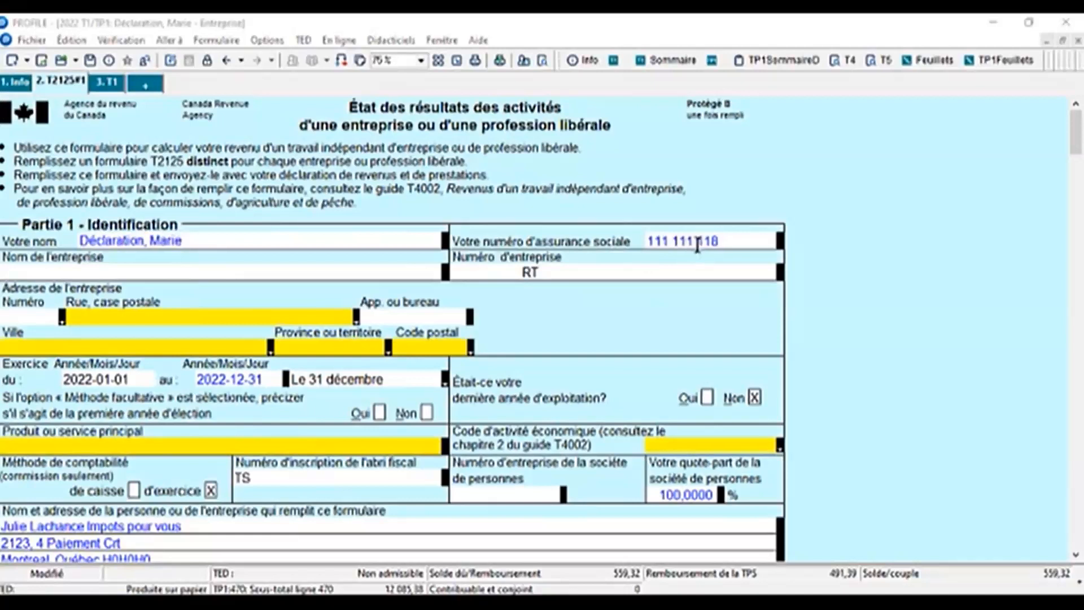
Step: Fill in the business address in Part 1 with the suggested street number, street, city, province and postal code
click(404, 274)
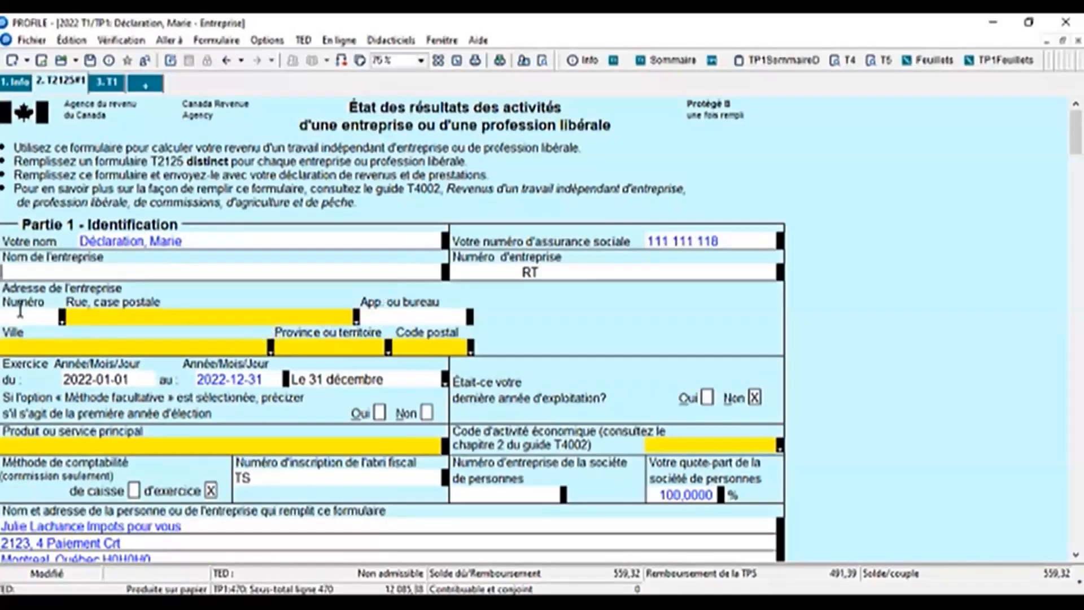
click(63, 320)
click(51, 333)
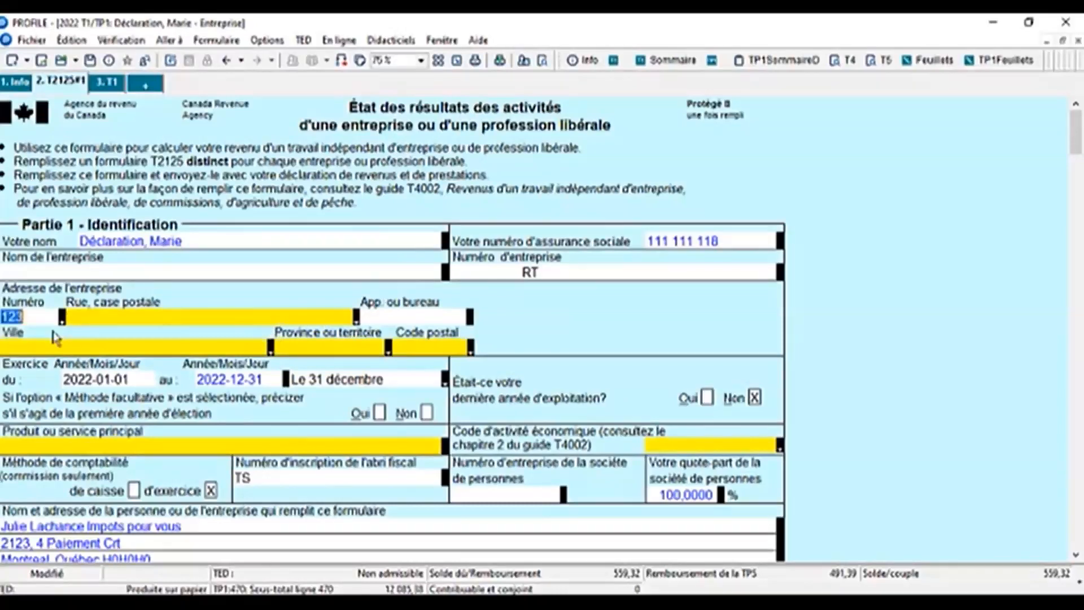
click(357, 319)
click(260, 333)
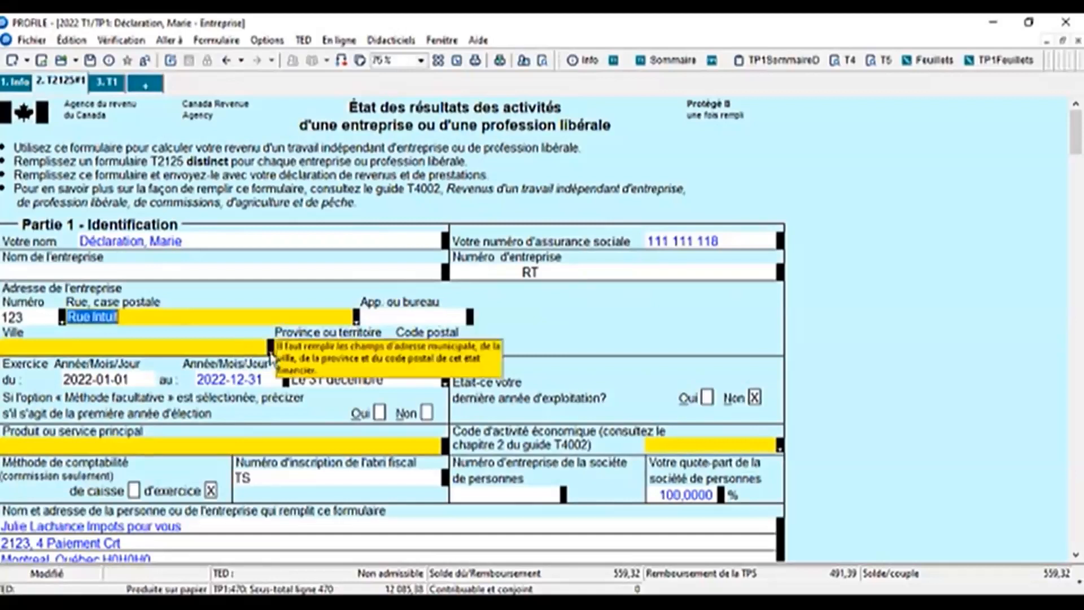
click(271, 348)
click(254, 367)
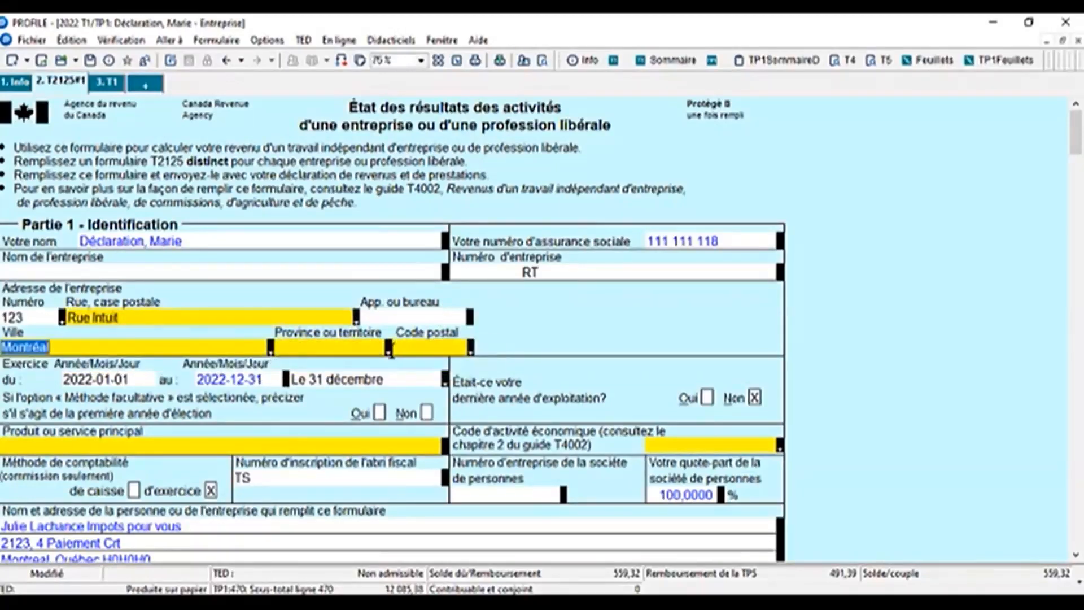
click(388, 348)
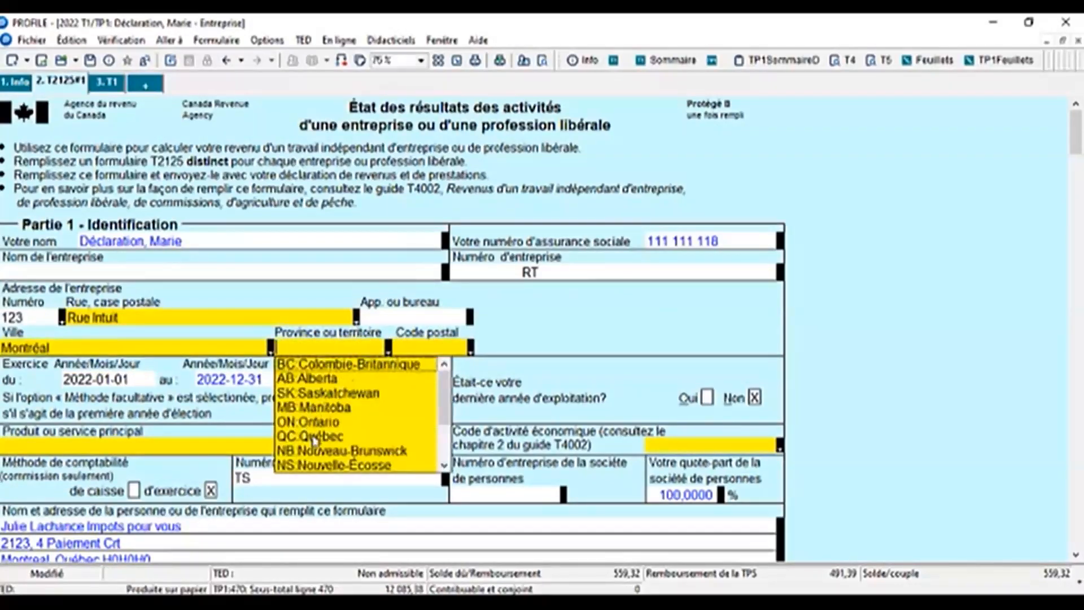
click(314, 440)
click(471, 349)
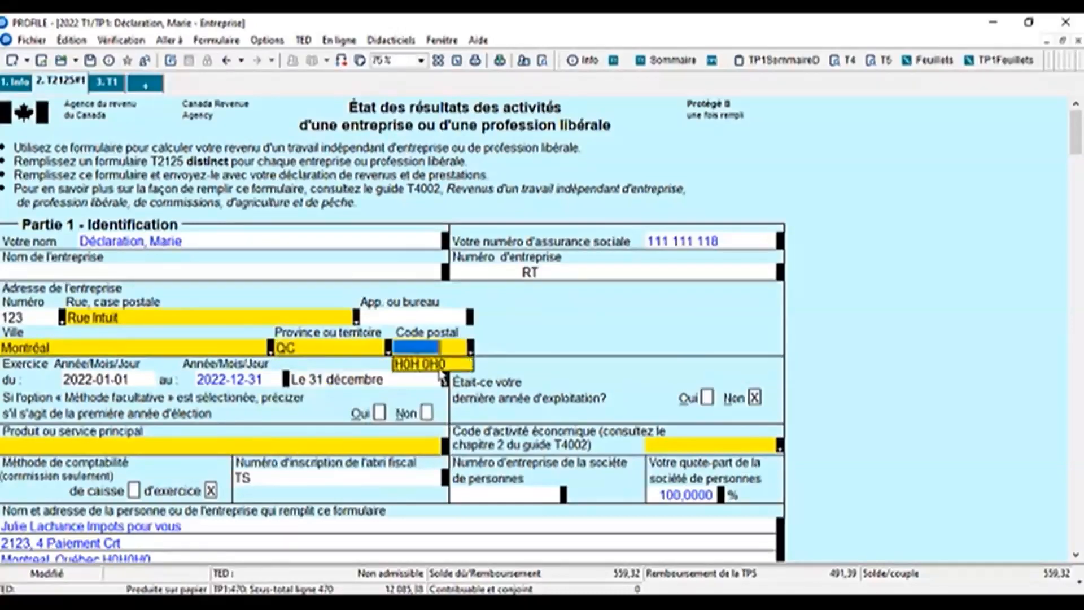
click(443, 366)
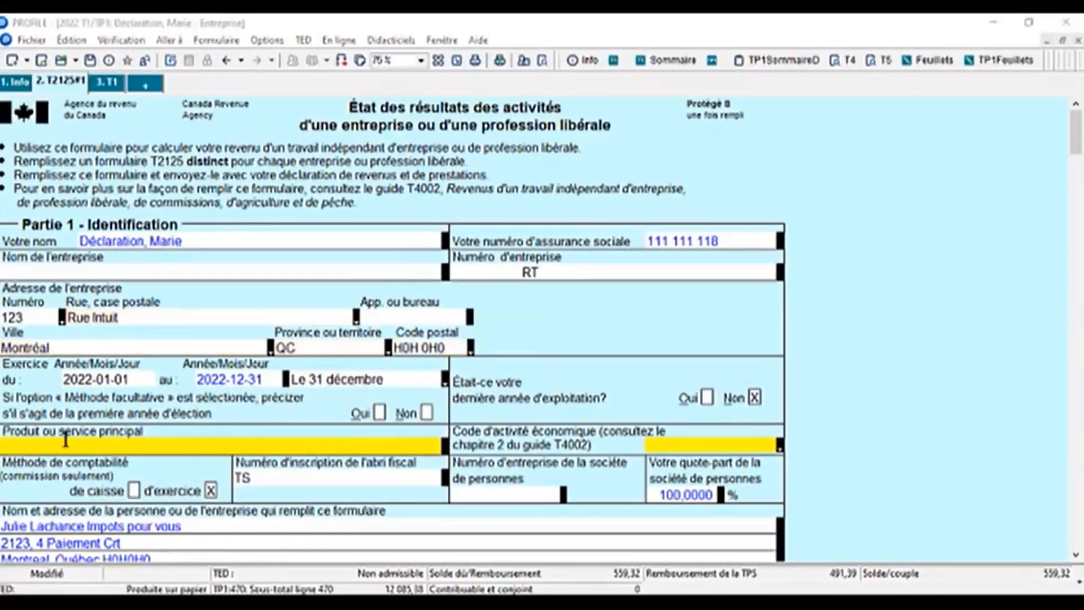
Step: Enter "Préparation d'impots" as business name, "Préparation d'impot" as main product or service, and 541213 as the industry code
click(147, 444)
mouse_move(687, 448)
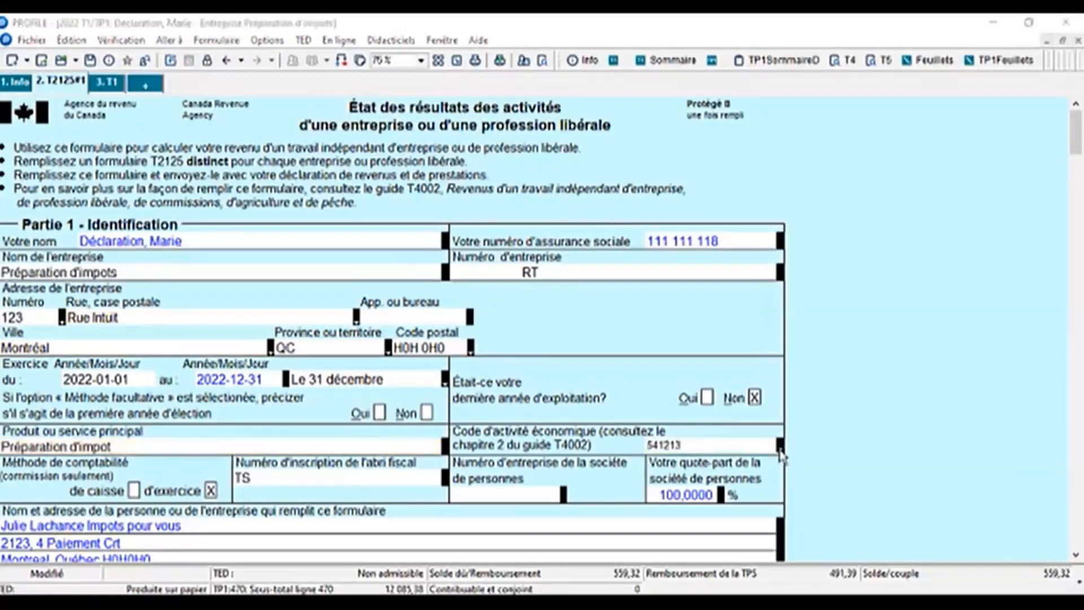
Step: Examine the choices for the industry code, both in its list and in the keyword selection window
click(780, 449)
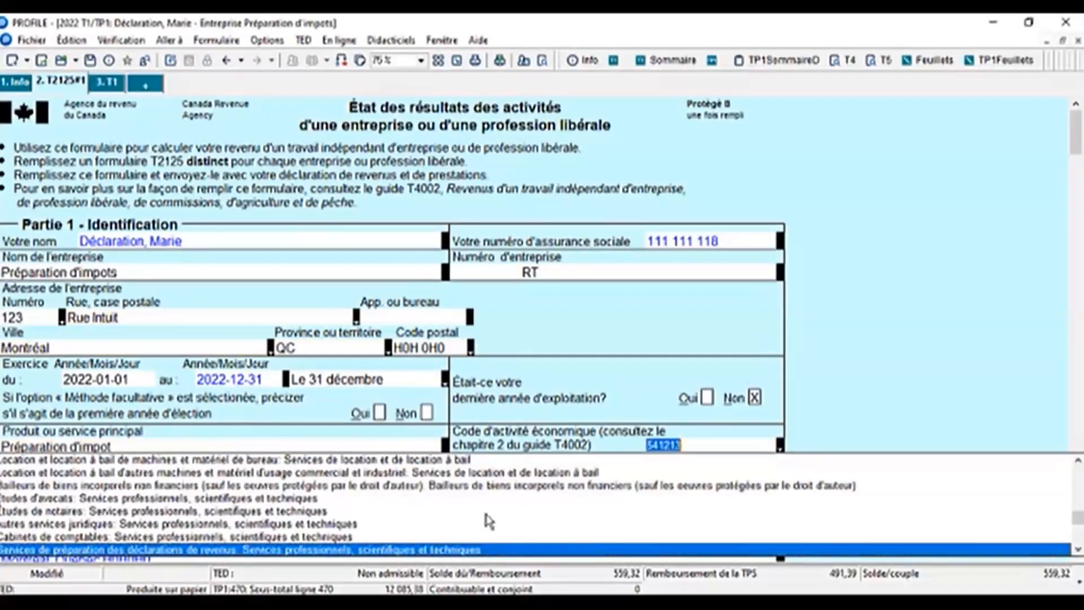
scroll(488, 519, up, 2)
scroll(488, 520, up, 3)
scroll(489, 520, down, 5)
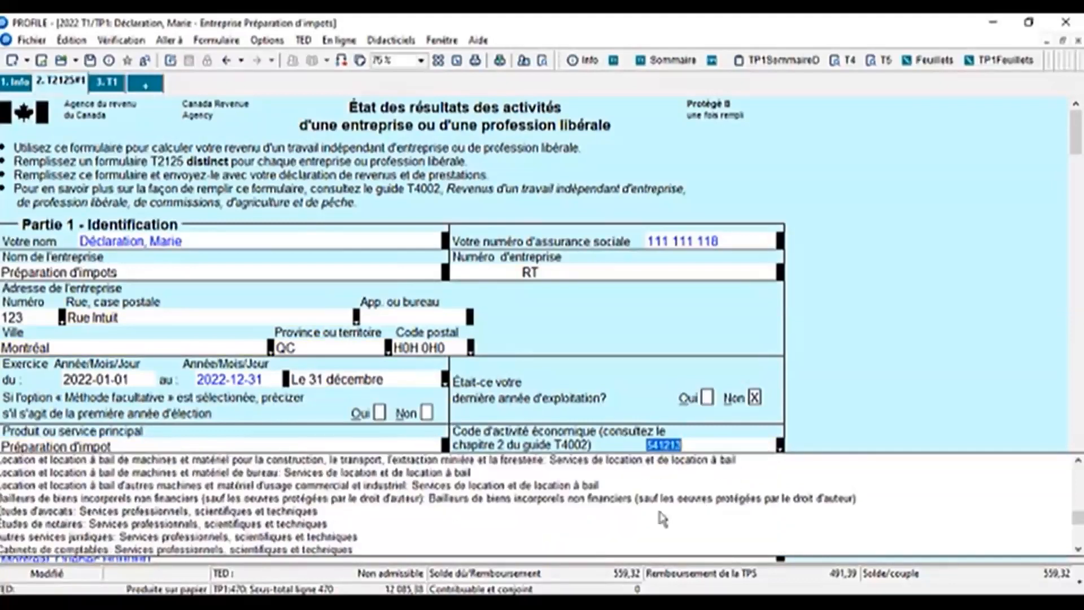
double_click(736, 445)
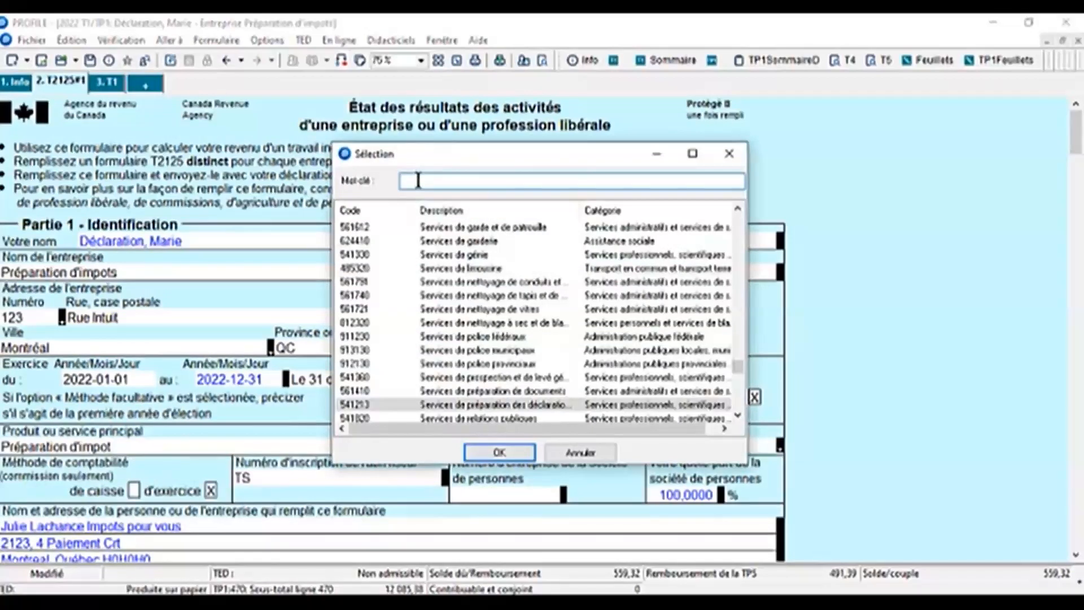
click(730, 154)
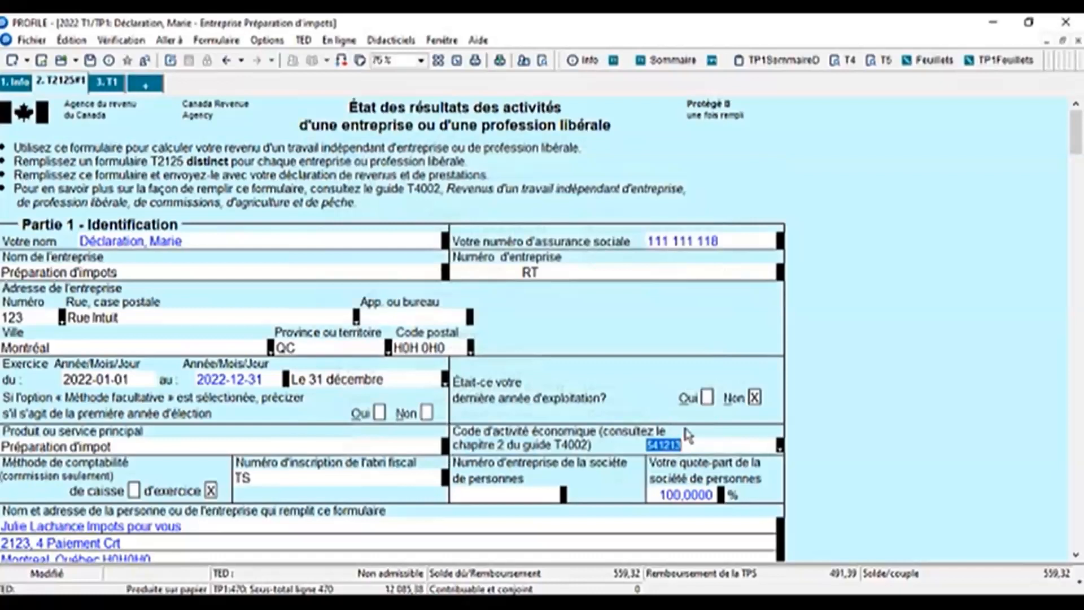
double_click(667, 445)
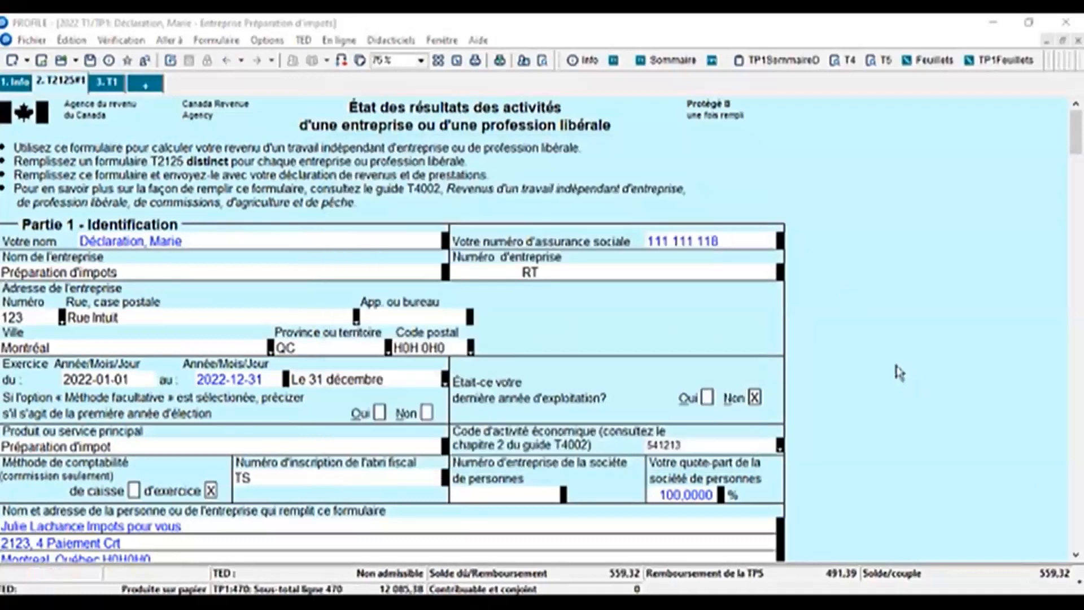
Step: Enter 25 000 as the gross sales, commissions or fees in Part 3A of the T2125
scroll(922, 390, down, 10)
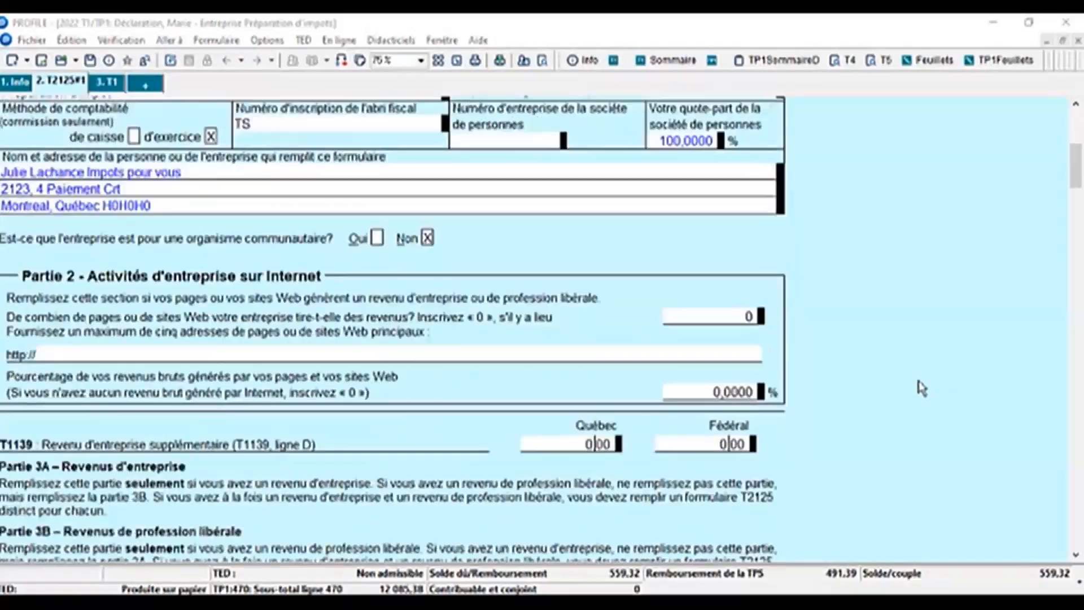
scroll(826, 358, down, 8)
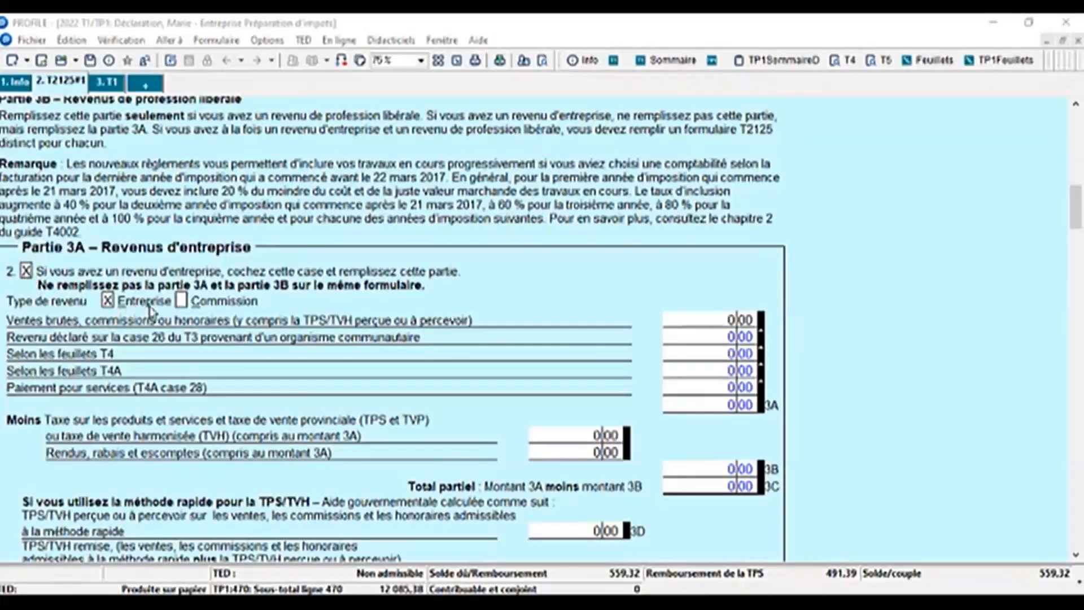
click(747, 317)
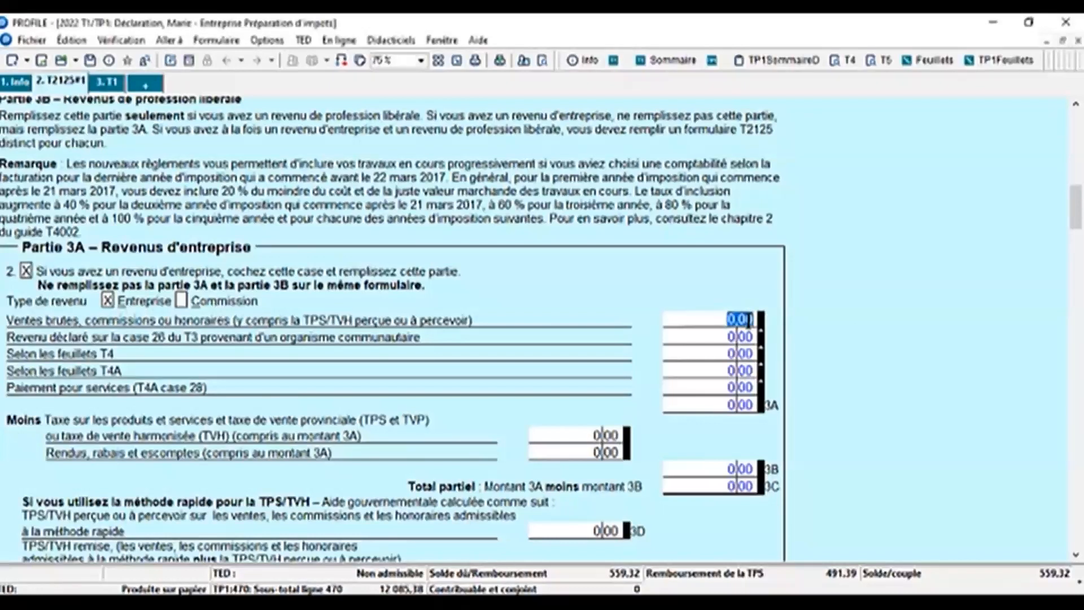
text(250000)
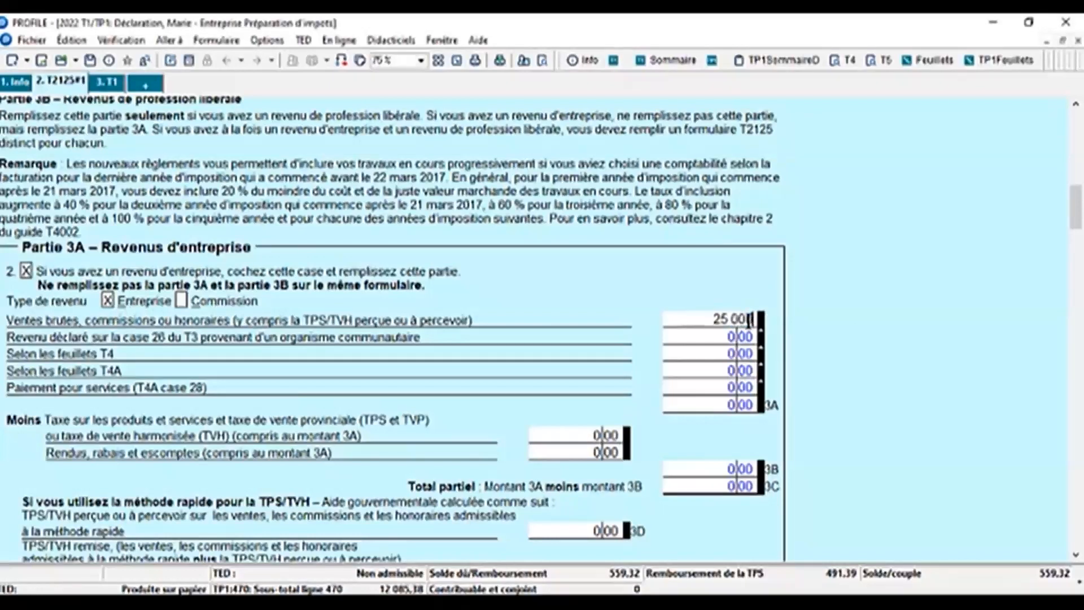
click(736, 387)
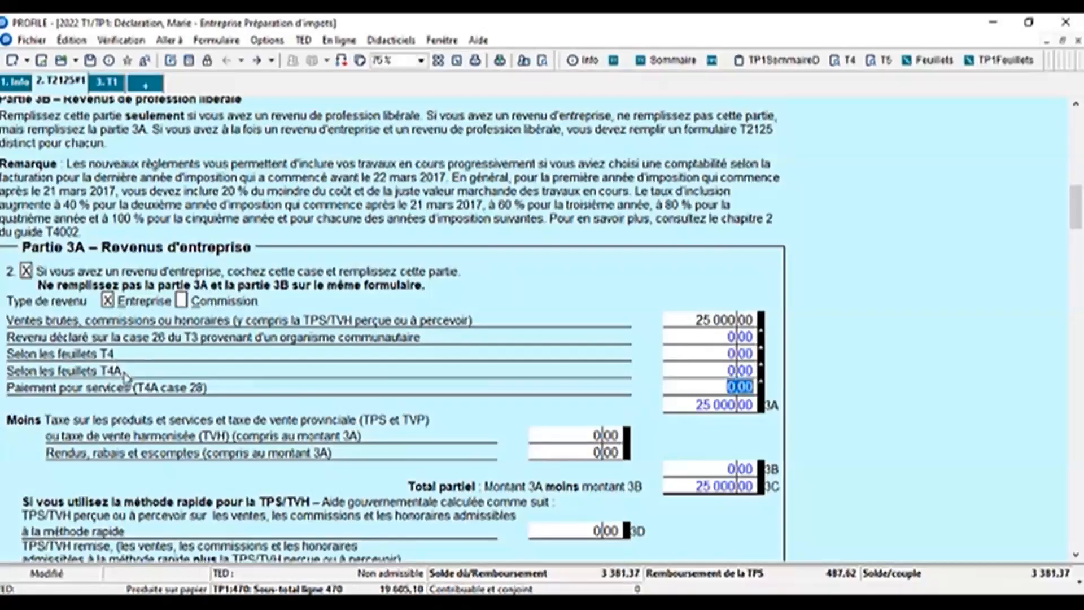
Step: Examine the T4A slip line in Part 3A and the gross fees and T4A lines for professional income in Part 3B
click(725, 370)
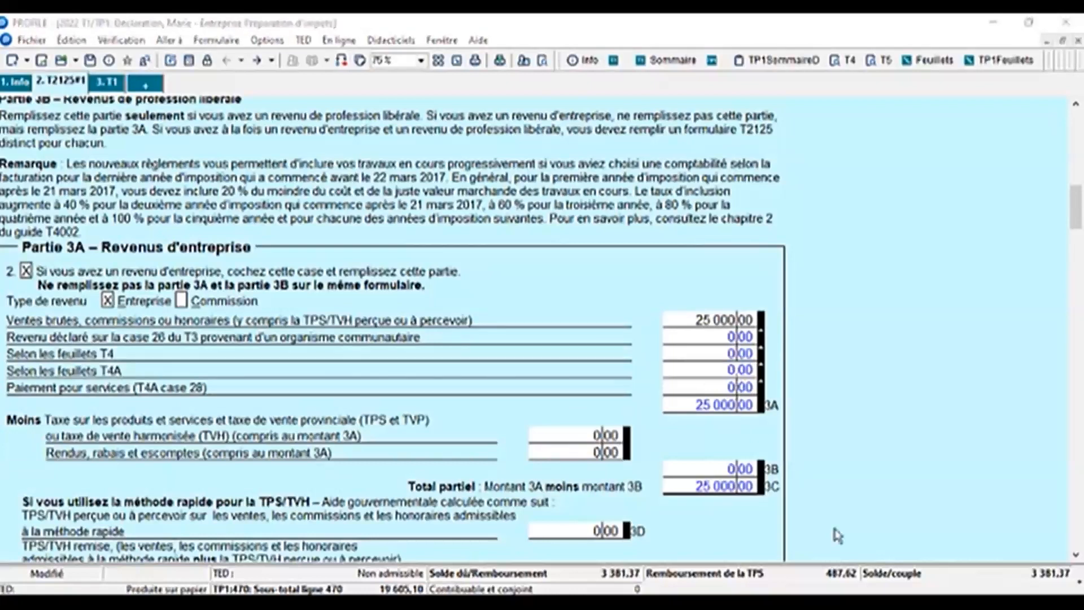
scroll(833, 538, down, 5)
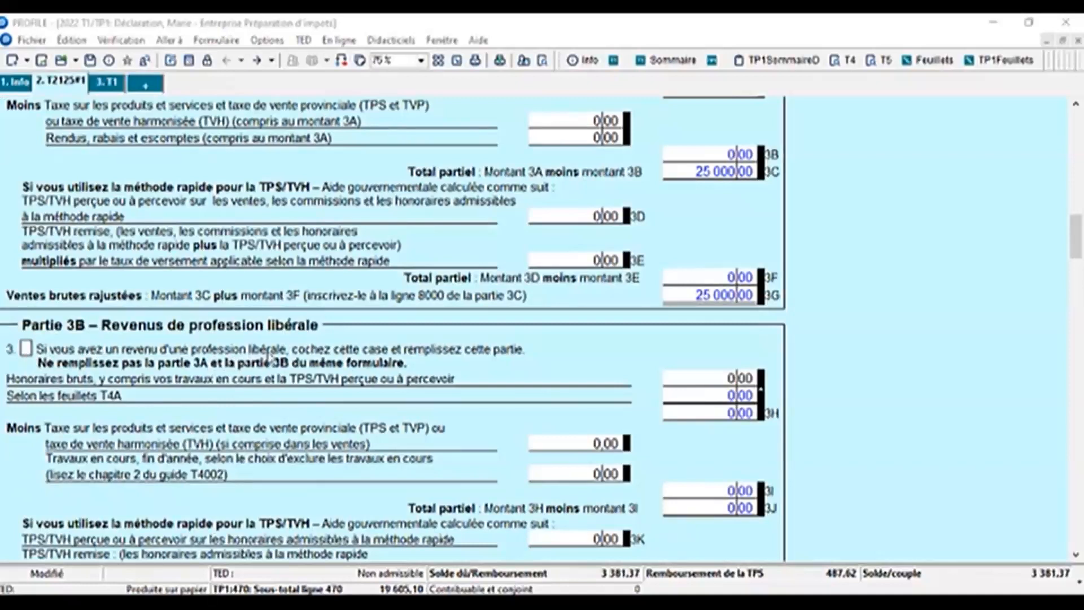
click(741, 377)
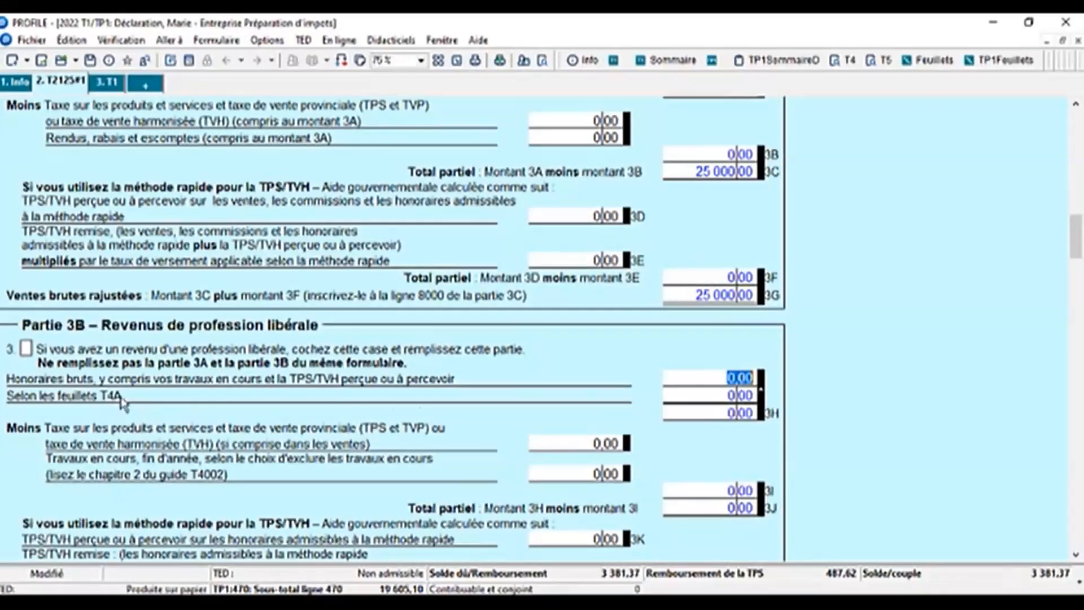
click(745, 396)
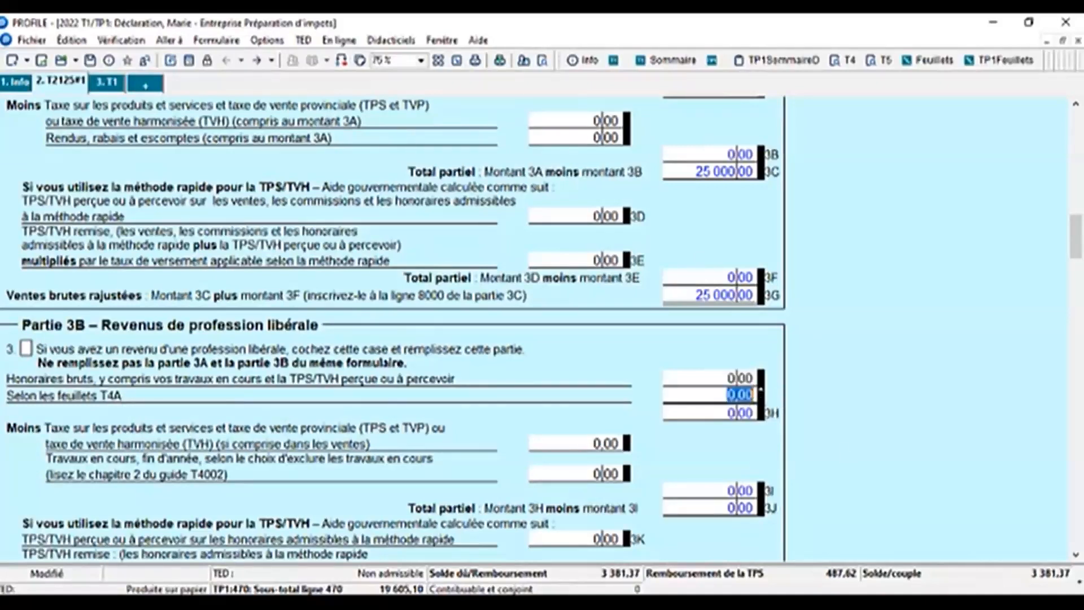
scroll(744, 397, up, 3)
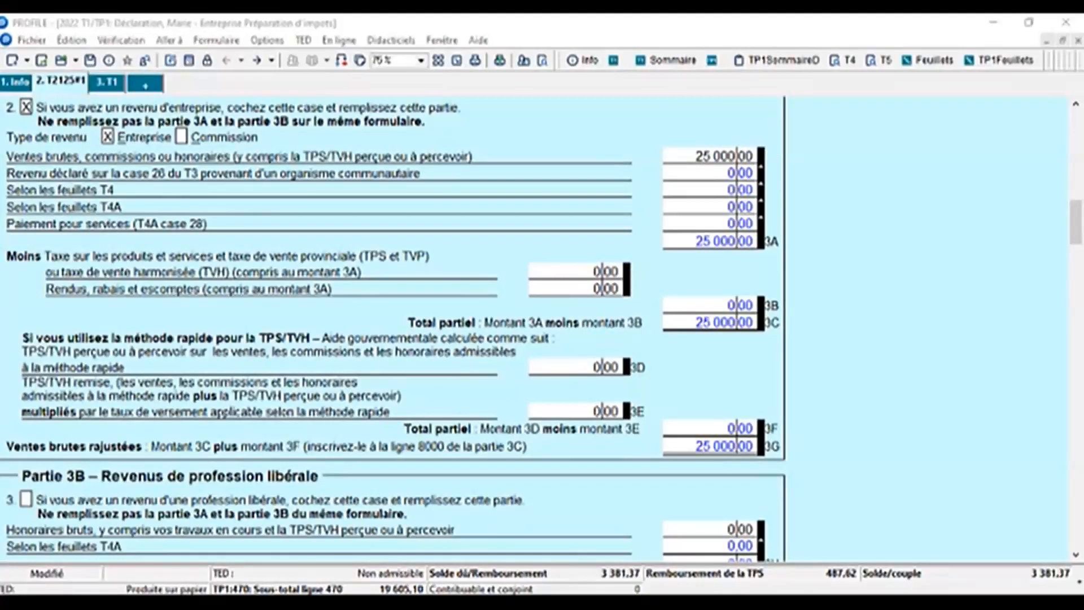
scroll(615, 309, up, 1)
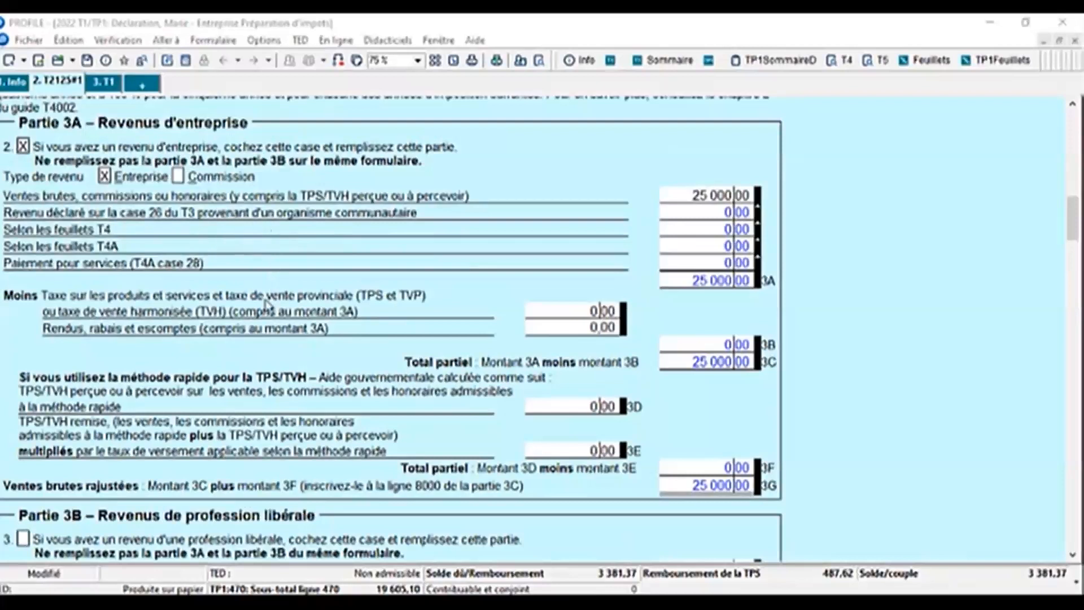
Step: Examine Part 3A's lines for included sales taxes, returns and discounts, and the quick-method amounts 3D and 3E
click(561, 317)
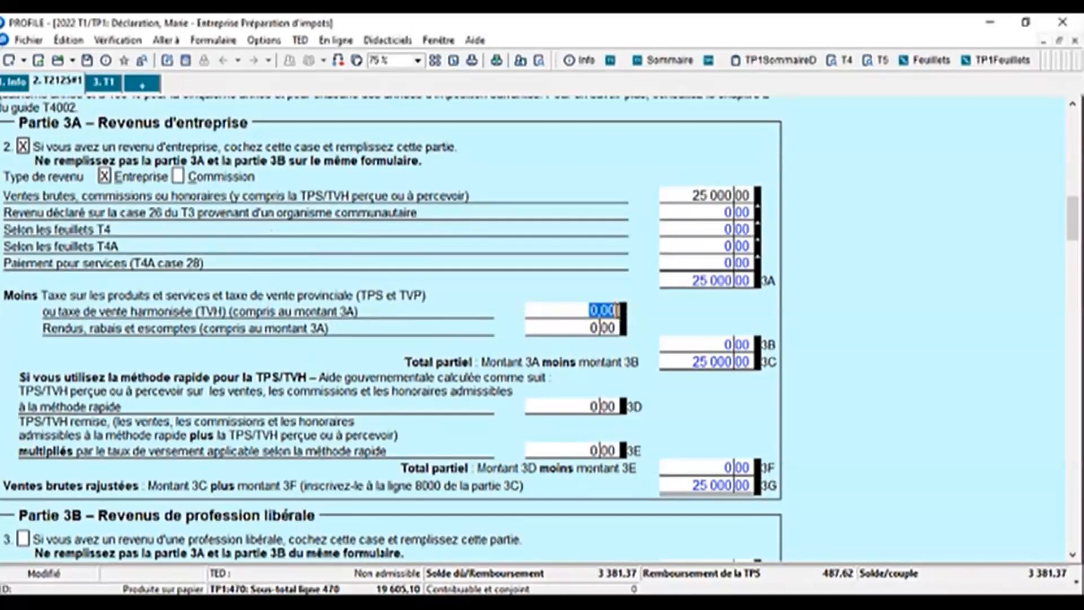
click(584, 328)
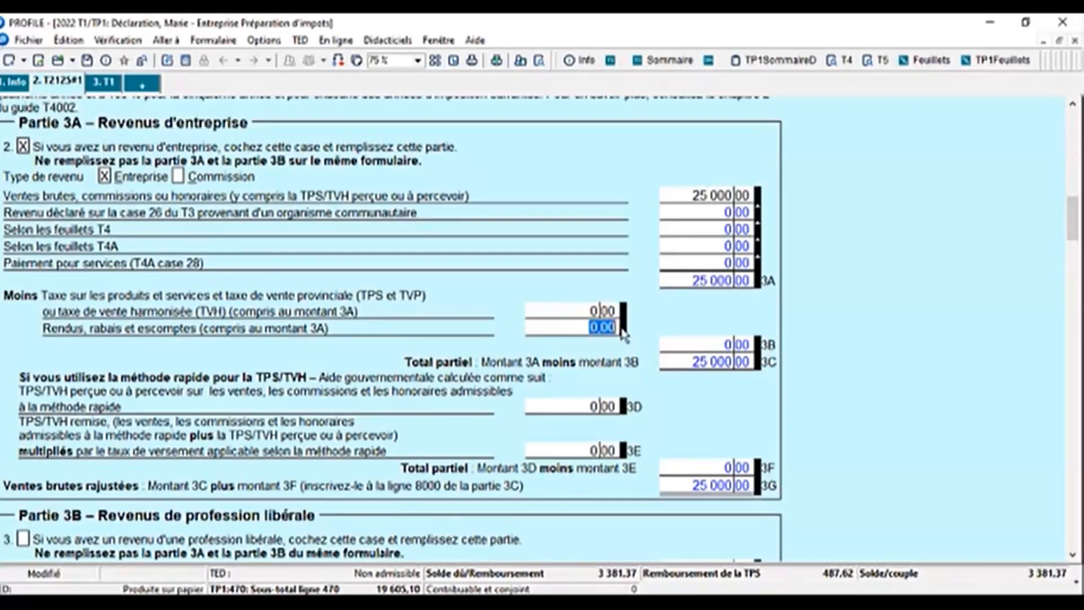
click(588, 406)
click(598, 407)
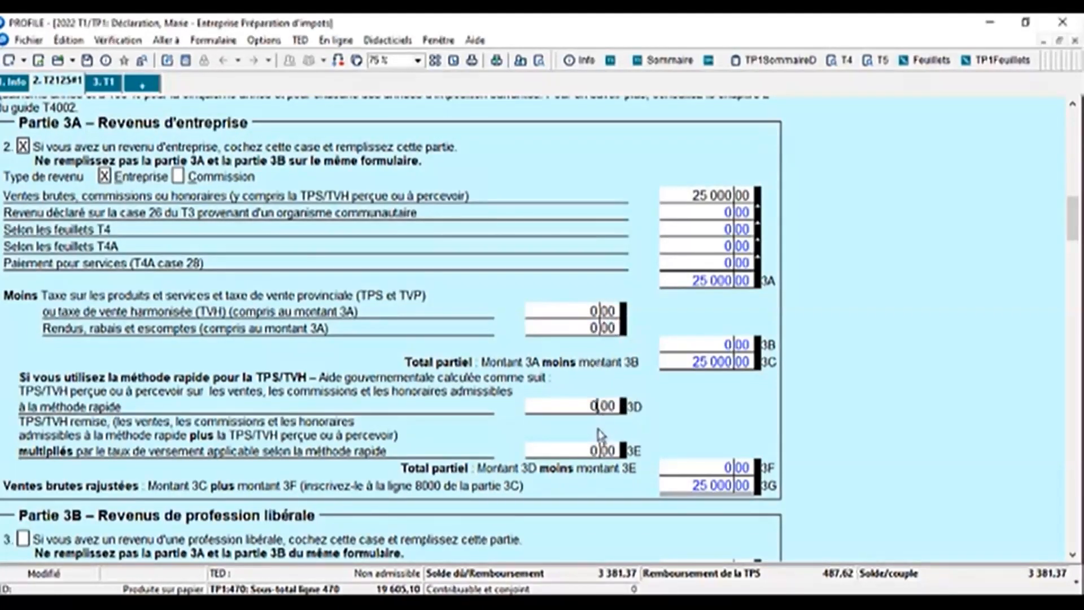
click(593, 450)
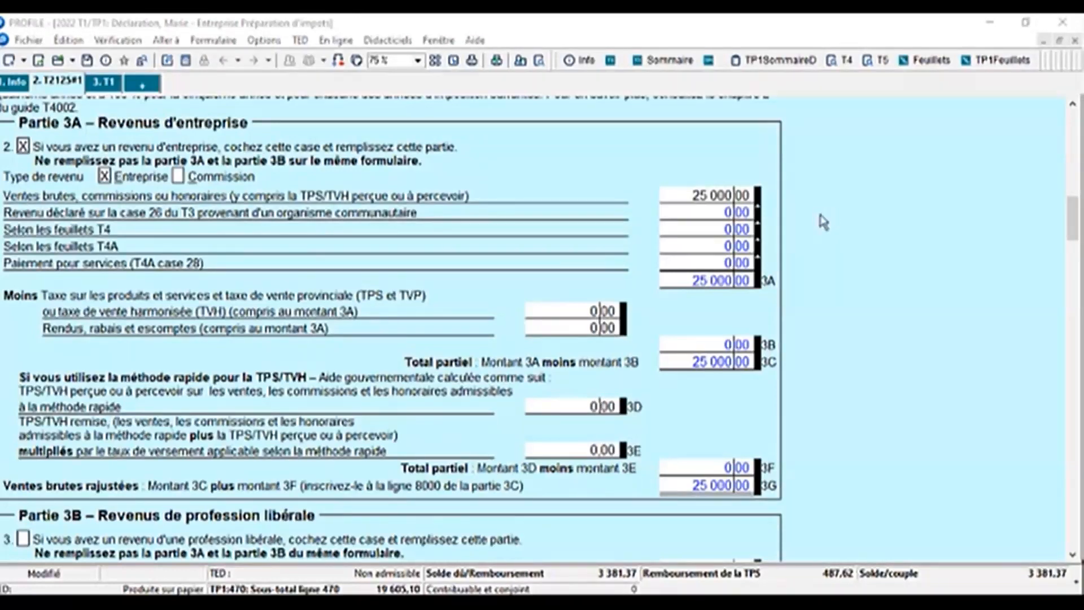
Step: Set the gross sales, commissions or fees in Part 3A of the T2125 to 35 000
click(710, 192)
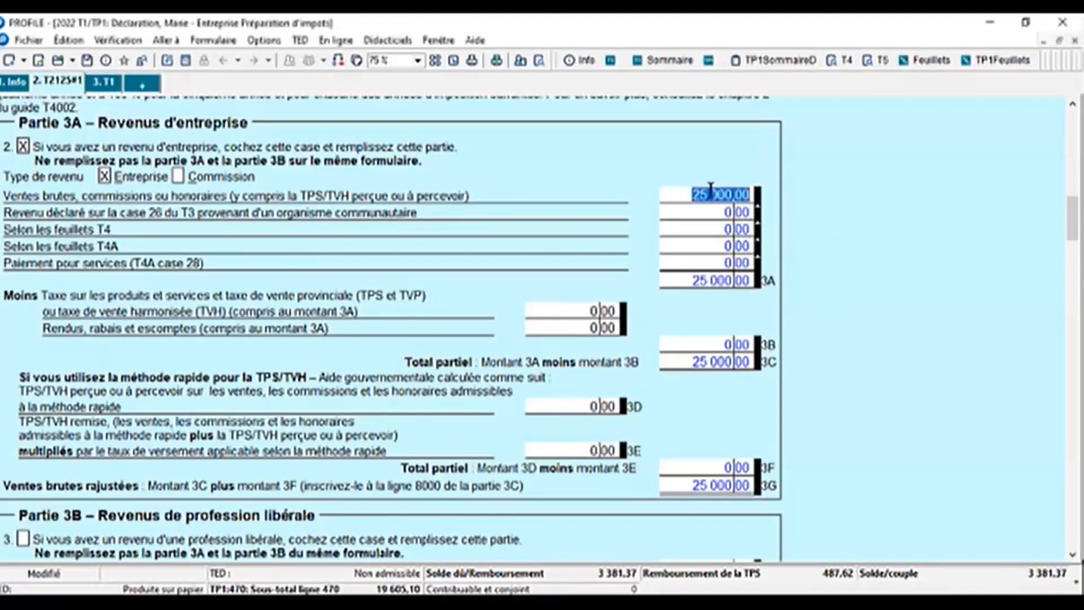
text(35 000)
key(Tab)
click(706, 197)
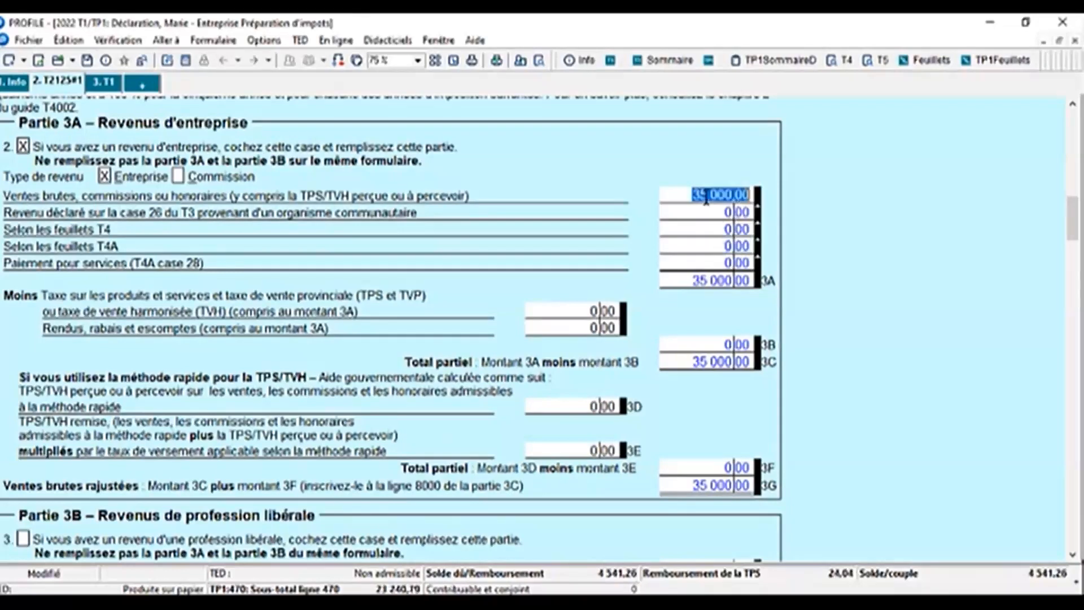
Step: Check the business number field's alert in Part 1 and compare it with the gross sales in Part 3A
scroll(706, 197, up, 15)
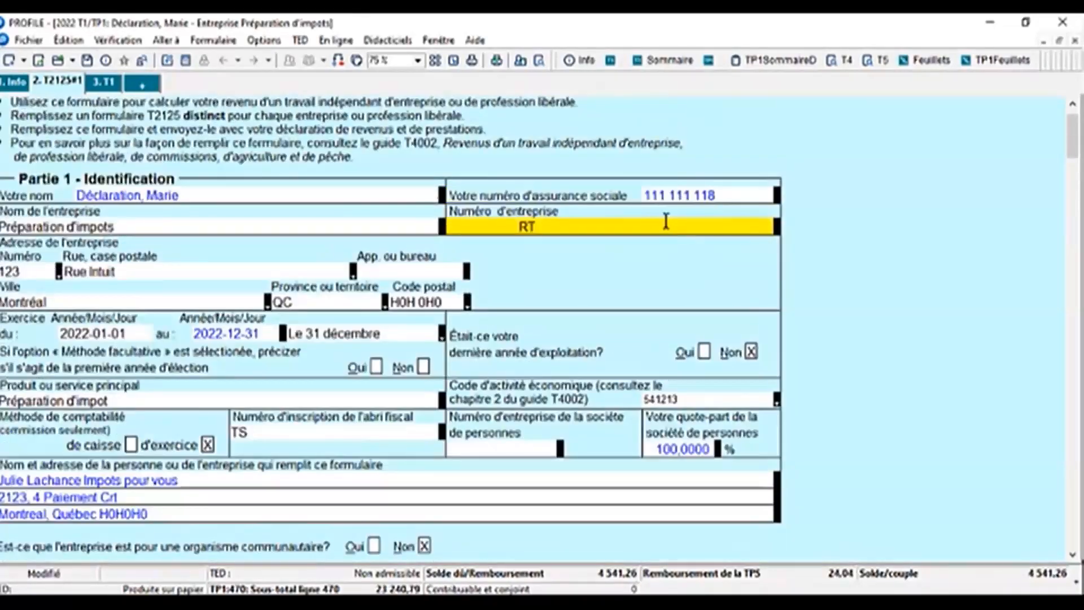
mouse_move(667, 223)
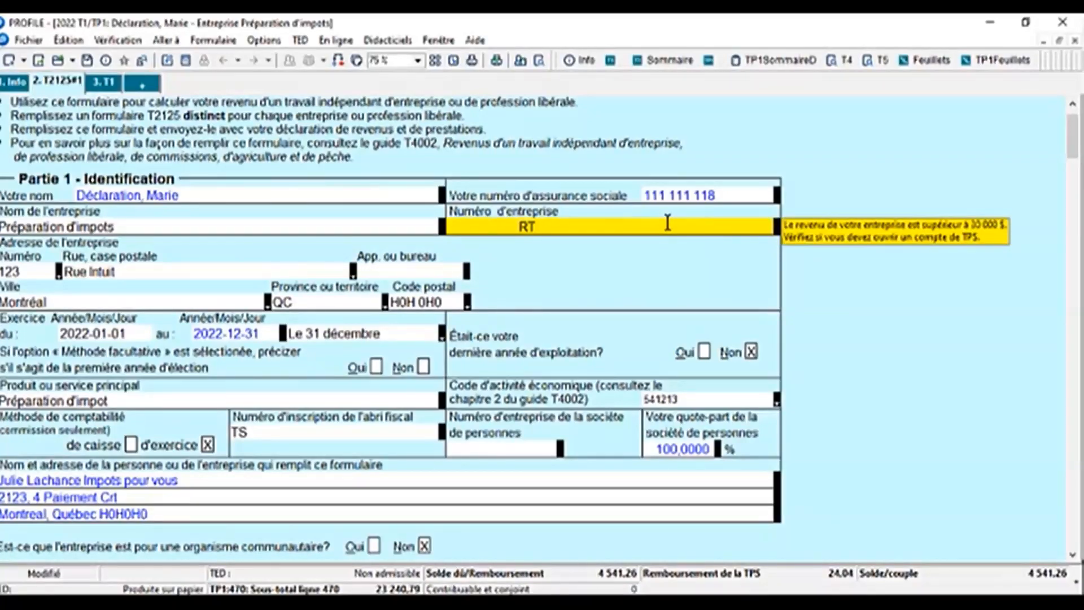
scroll(822, 325, down, 7)
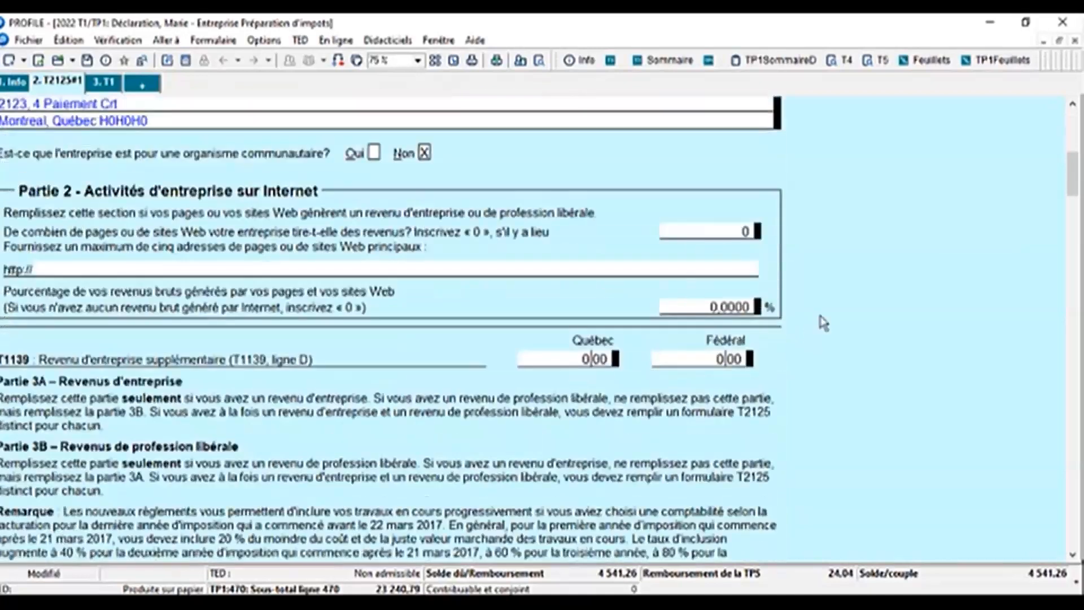
scroll(822, 324, down, 6)
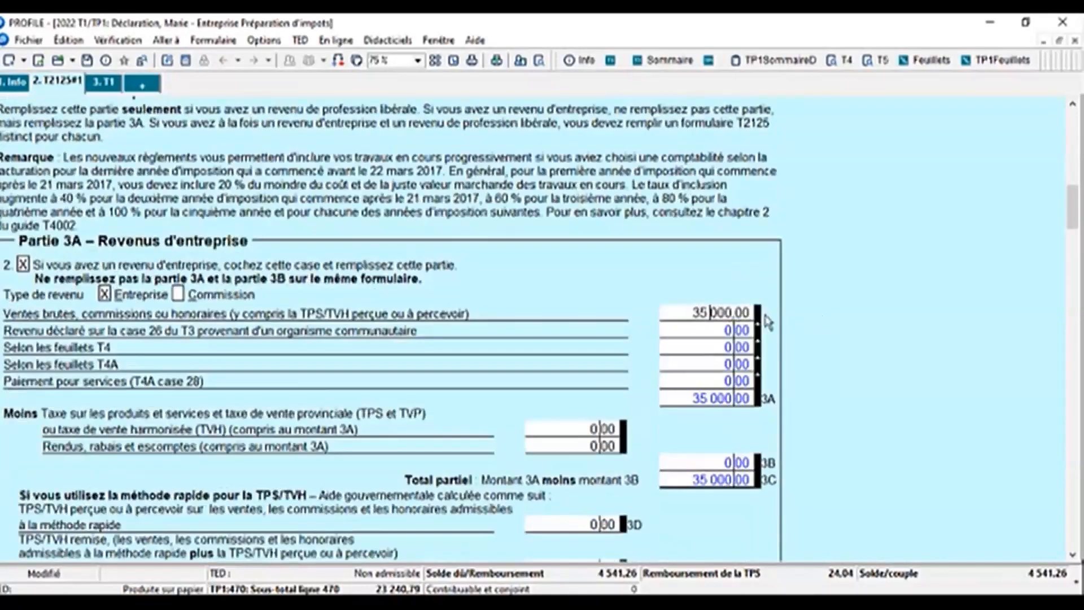
scroll(751, 367, up, 8)
scroll(752, 368, up, 4)
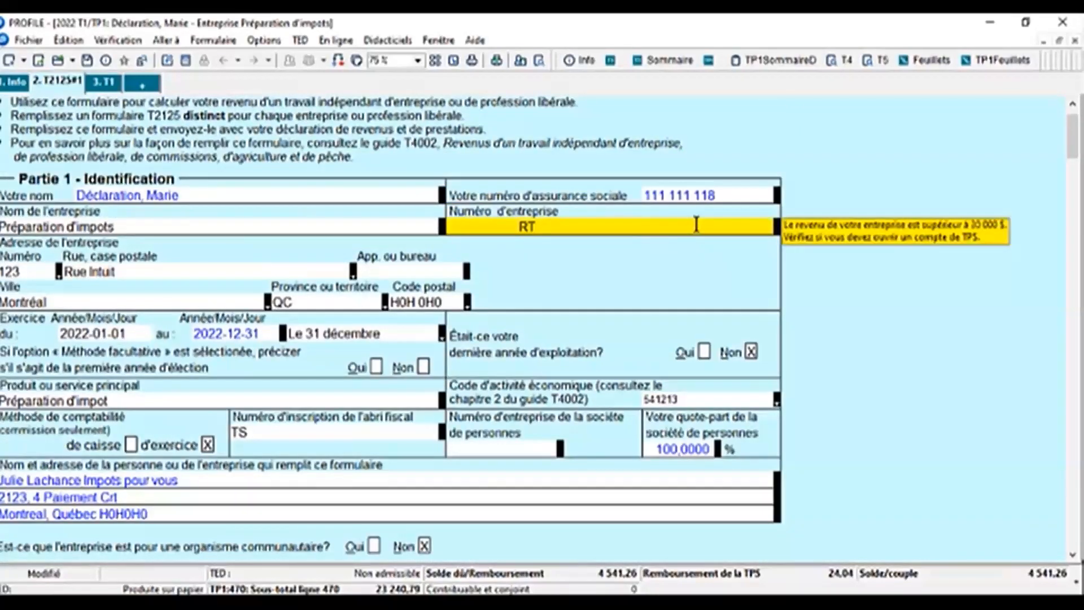
Step: Examine the gross income lines in Part 3C and the cost of goods sold lines in Part 3D
scroll(850, 469, down, 20)
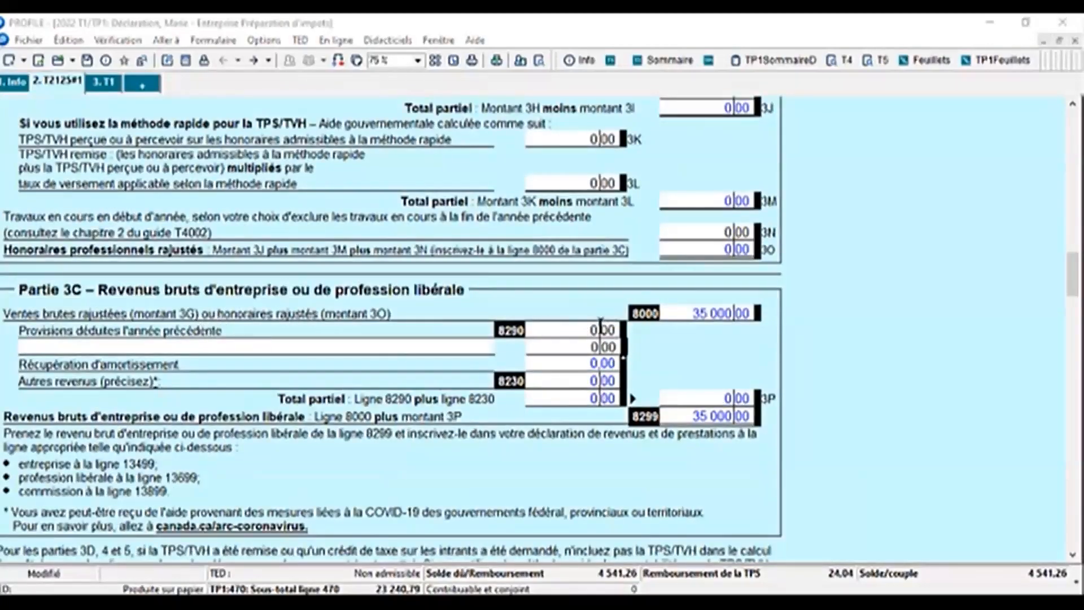
click(590, 363)
drag(590, 363, 616, 363)
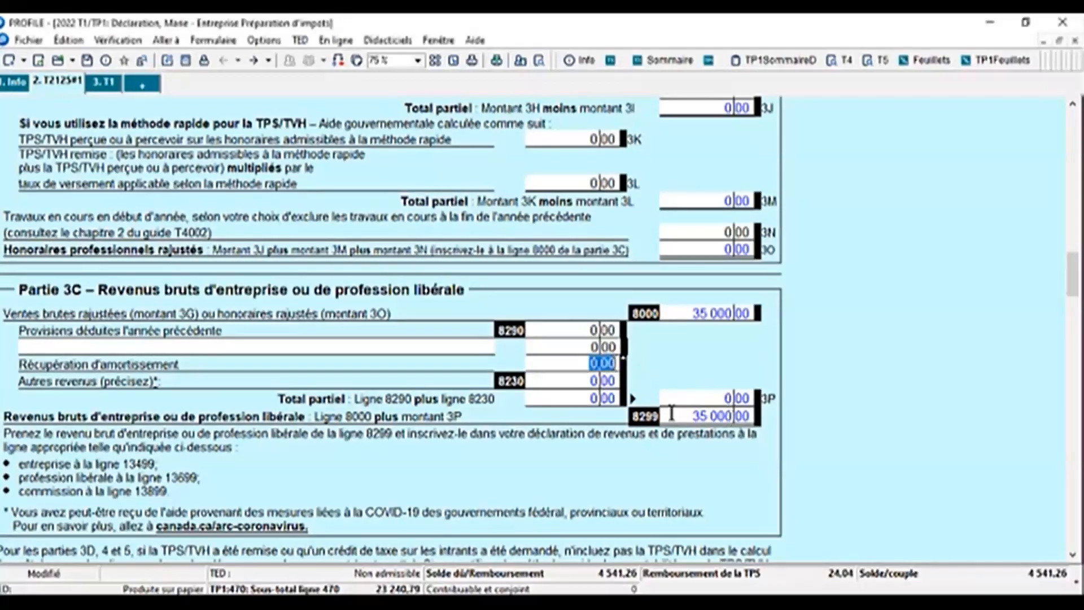
click(600, 345)
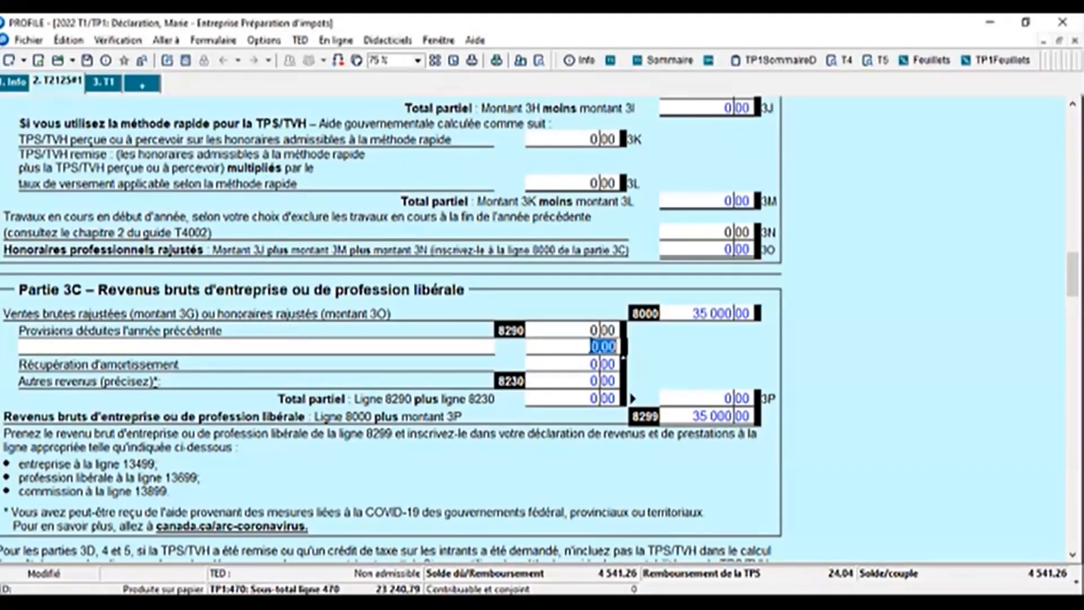
scroll(963, 483, down, 5)
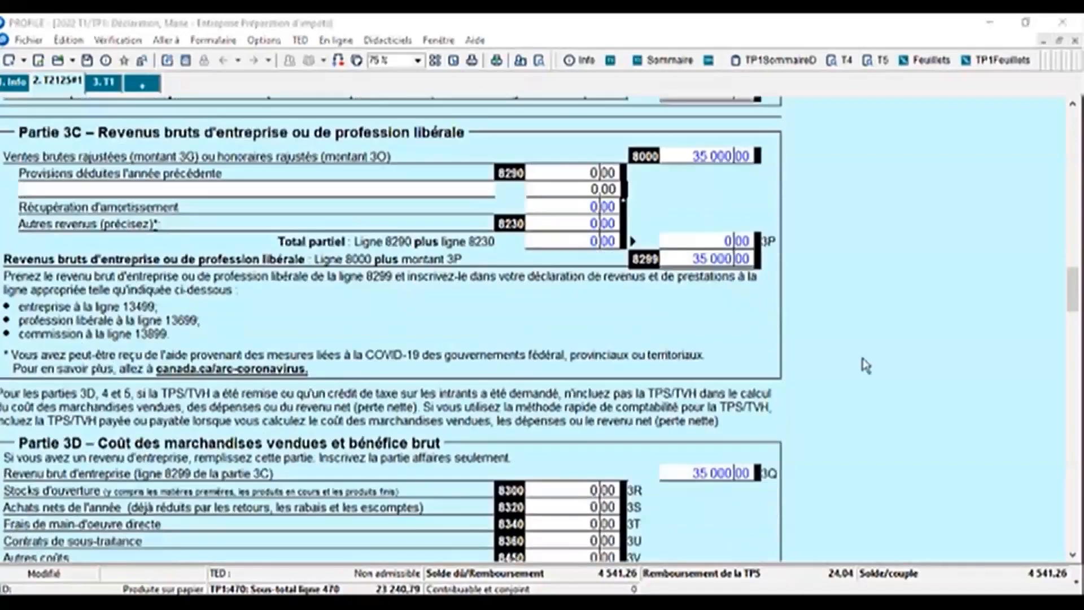
scroll(866, 364, down, 1)
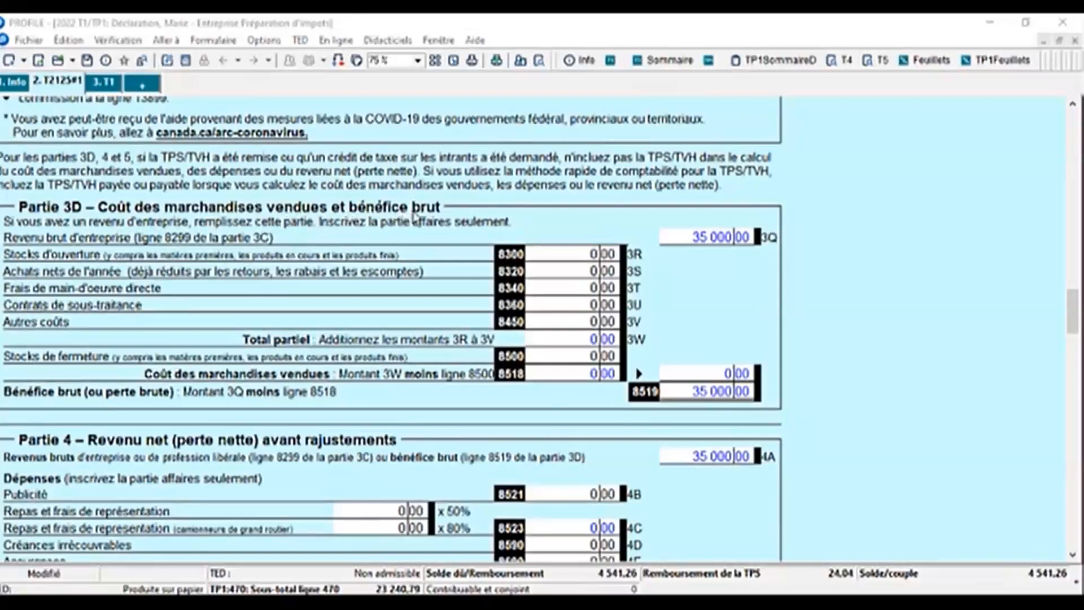
click(598, 257)
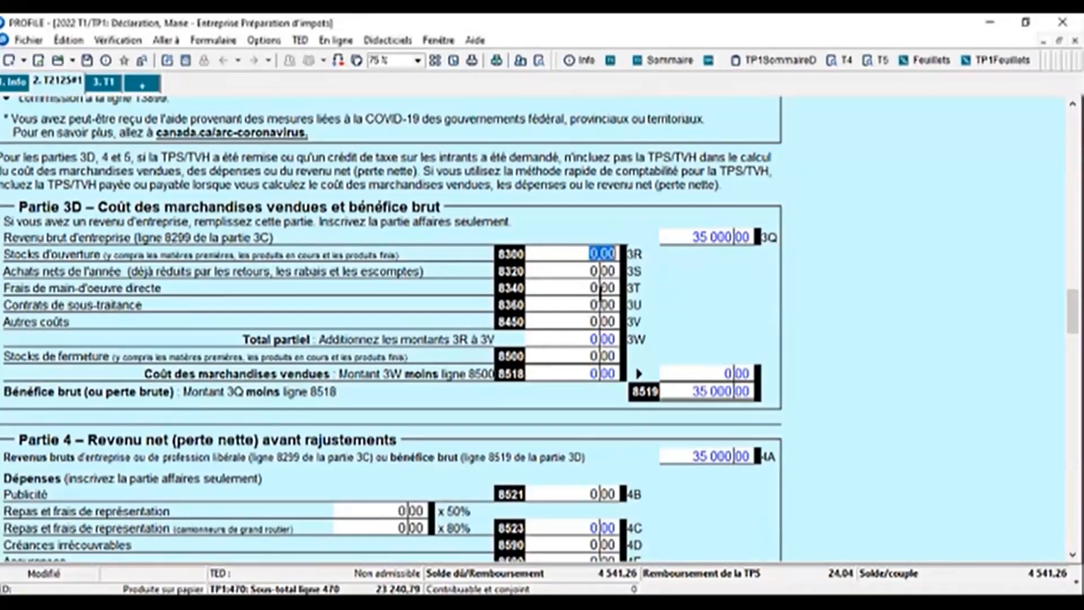
click(590, 322)
click(550, 255)
scroll(835, 290, up, 4)
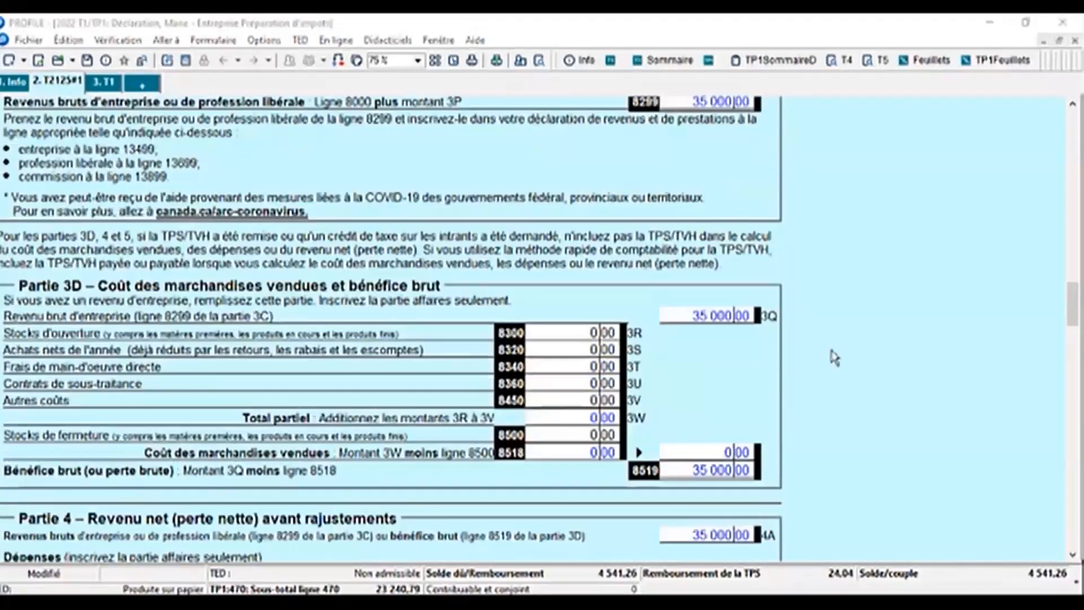
Step: Open the AutoEntreprise vehicle expense worksheet from the motor vehicle expenses line 4T among the Part 4 expenses
scroll(852, 348, down, 7)
scroll(857, 345, down, 1)
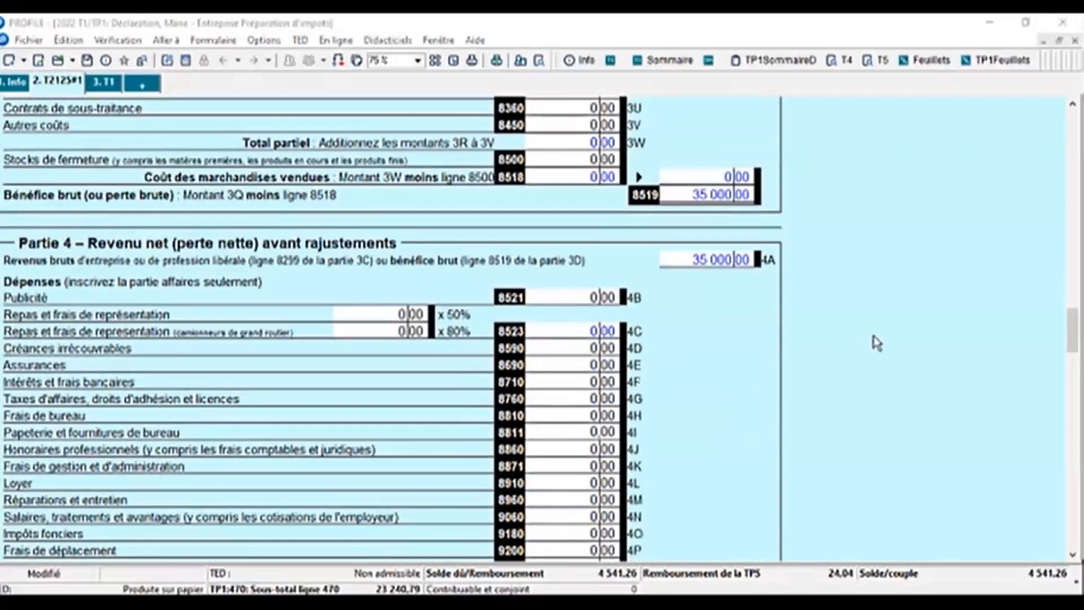
scroll(838, 334, down, 4)
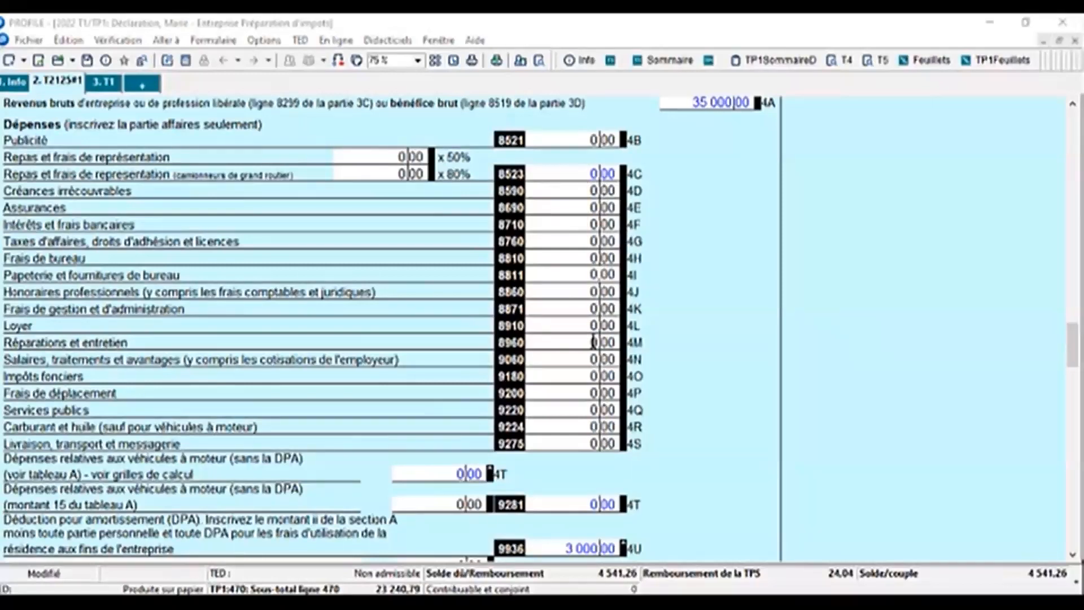
scroll(580, 377, down, 1)
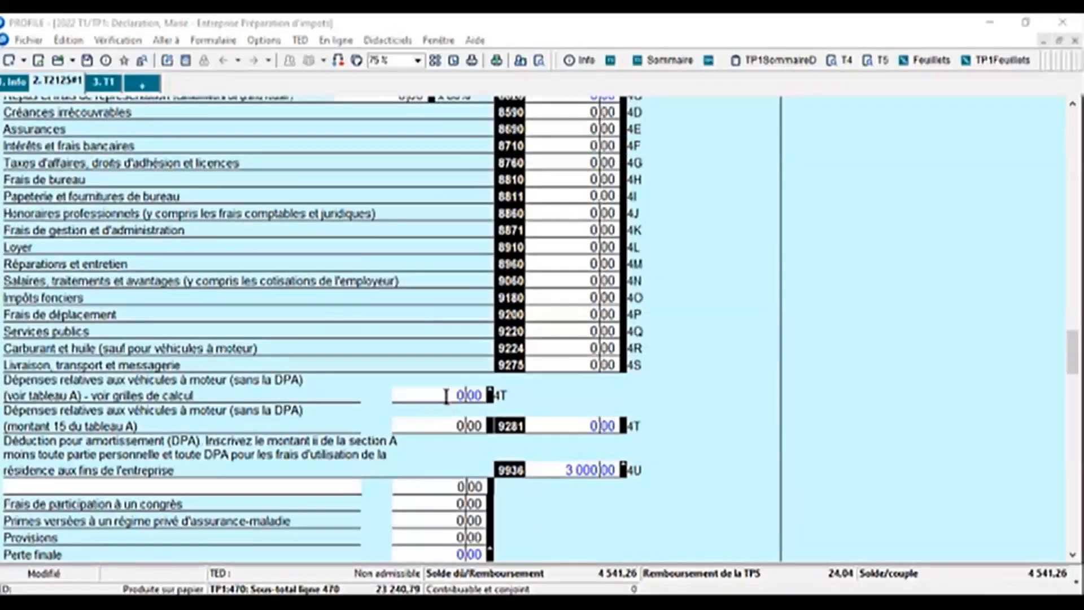
click(468, 396)
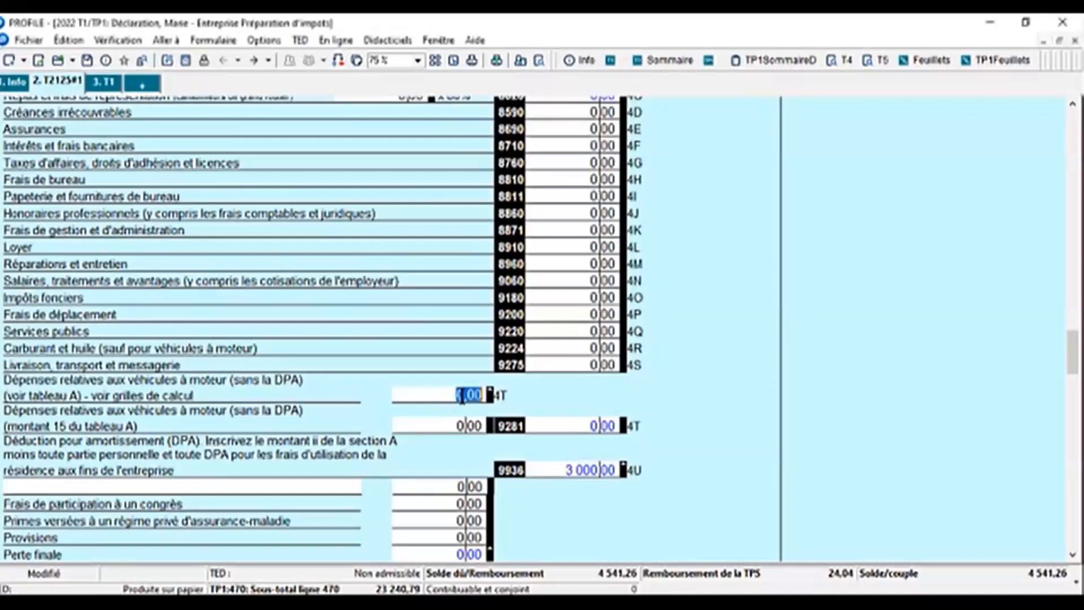
double_click(467, 395)
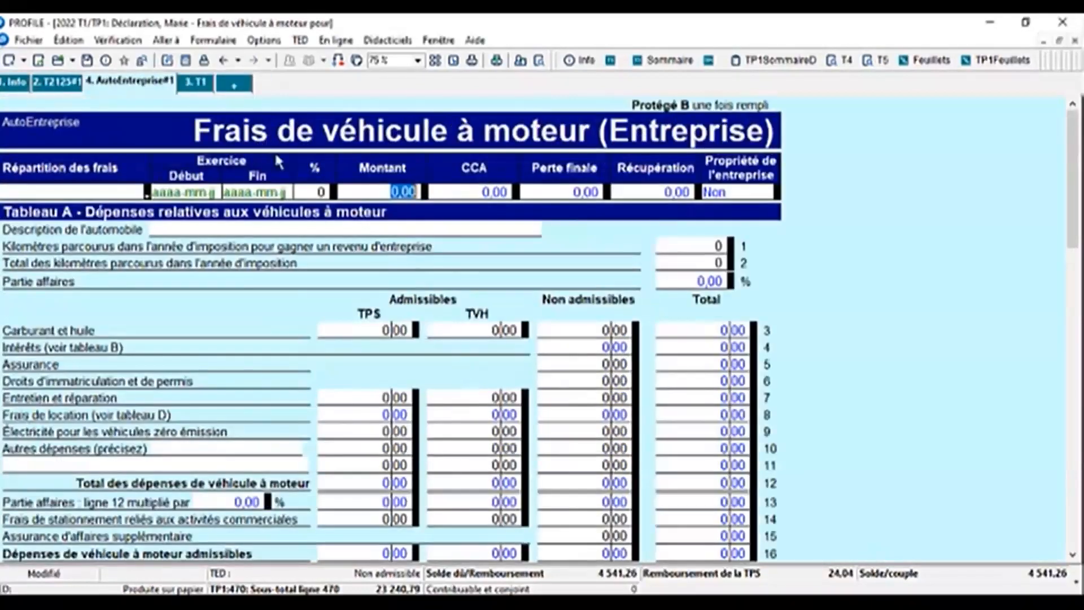
Step: Return to the T2125 and reopen the AutoEntreprise#1 worksheet from the same motor vehicle expenses line
click(67, 86)
right_click(468, 398)
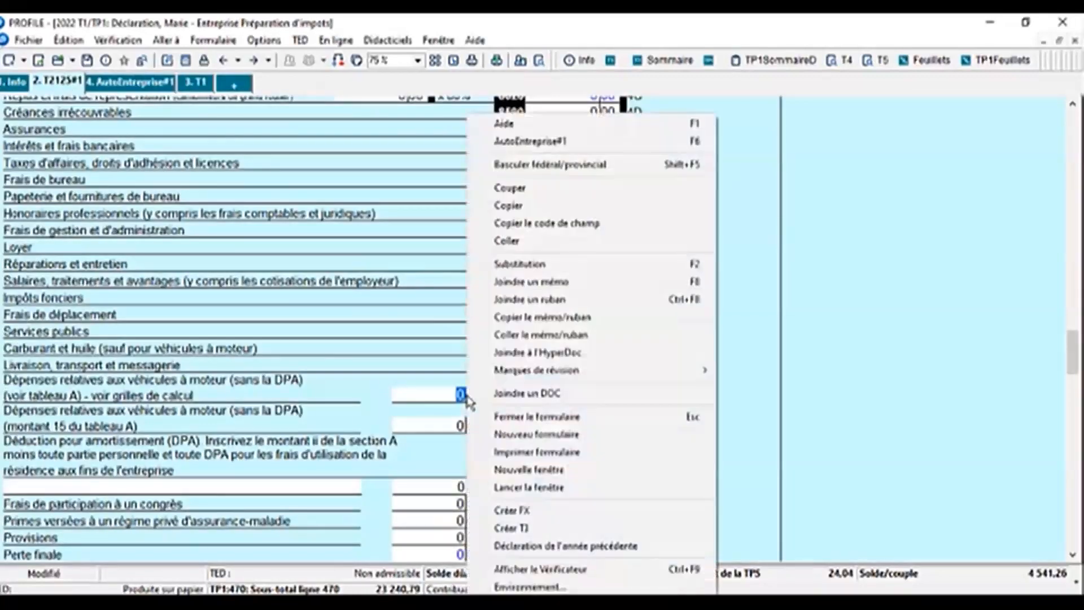
click(518, 146)
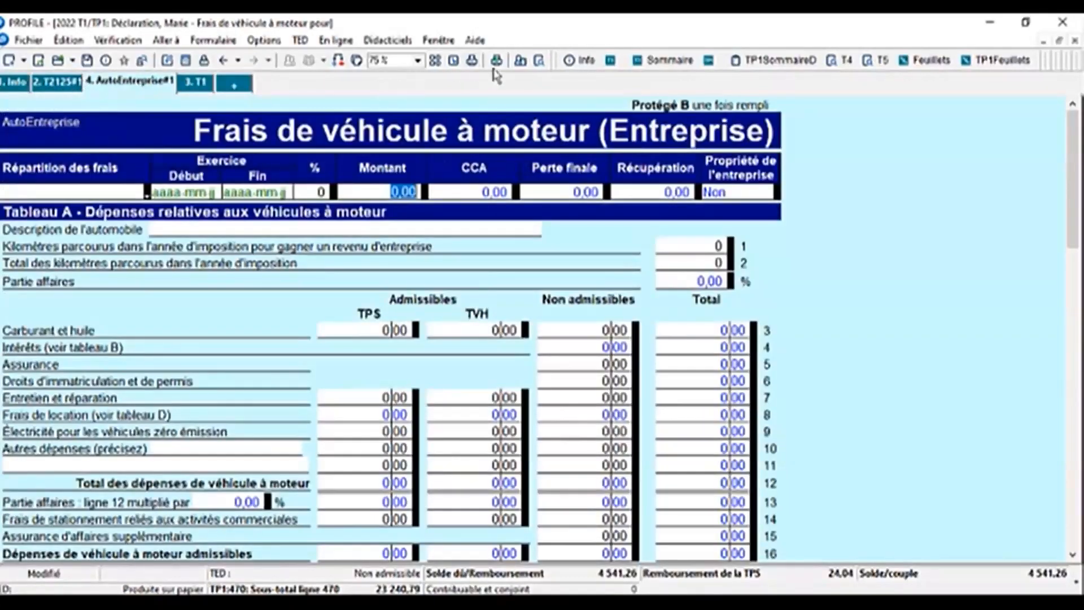
Step: Find the AutoEntreprise form in the form explorer's Revenu category
click(539, 60)
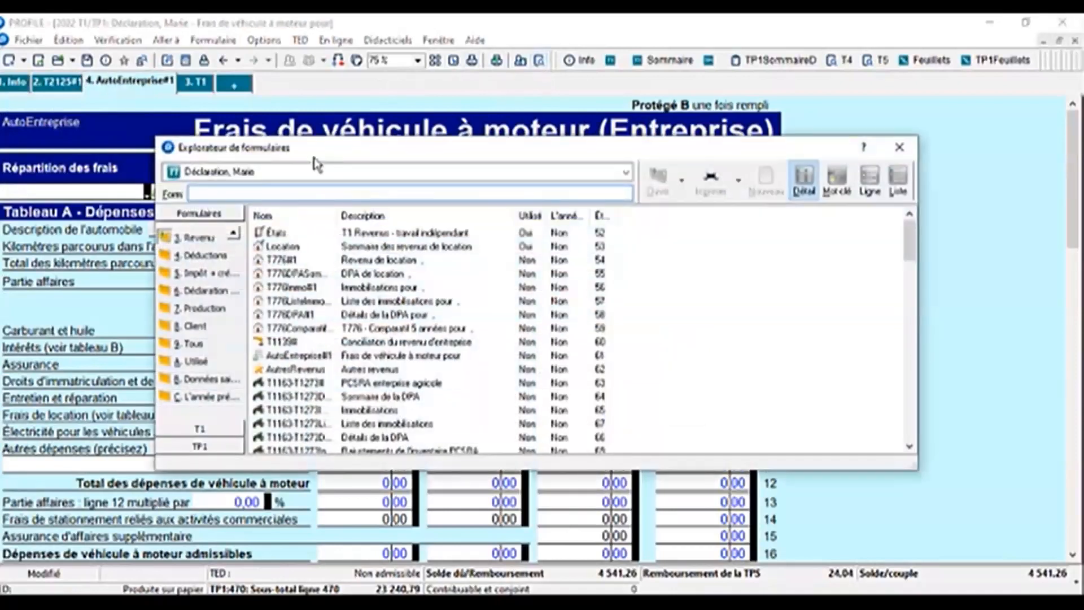
text(AutoEntreprise)
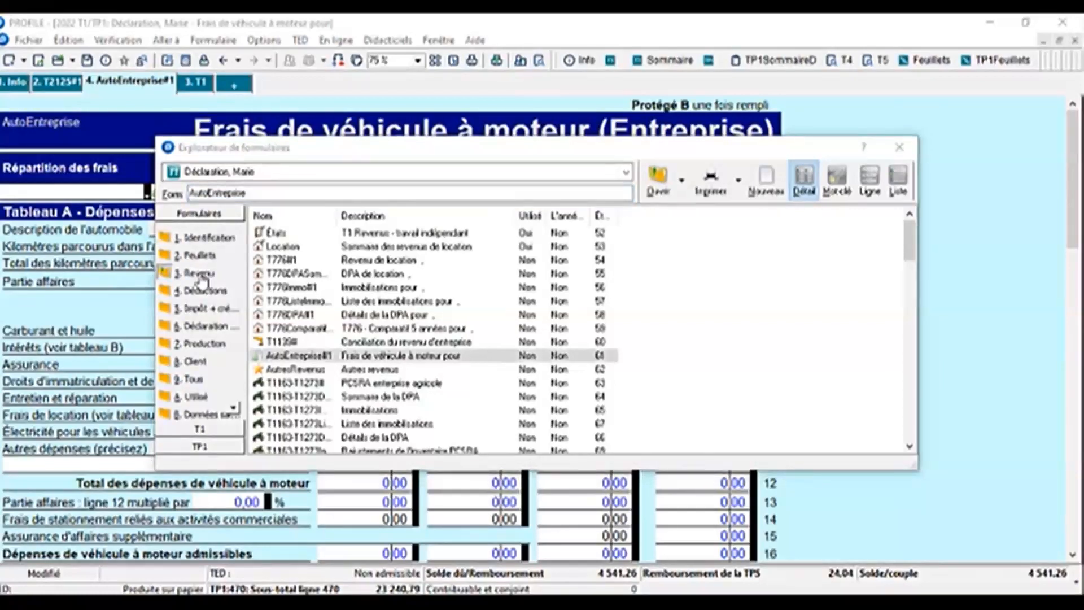
click(198, 274)
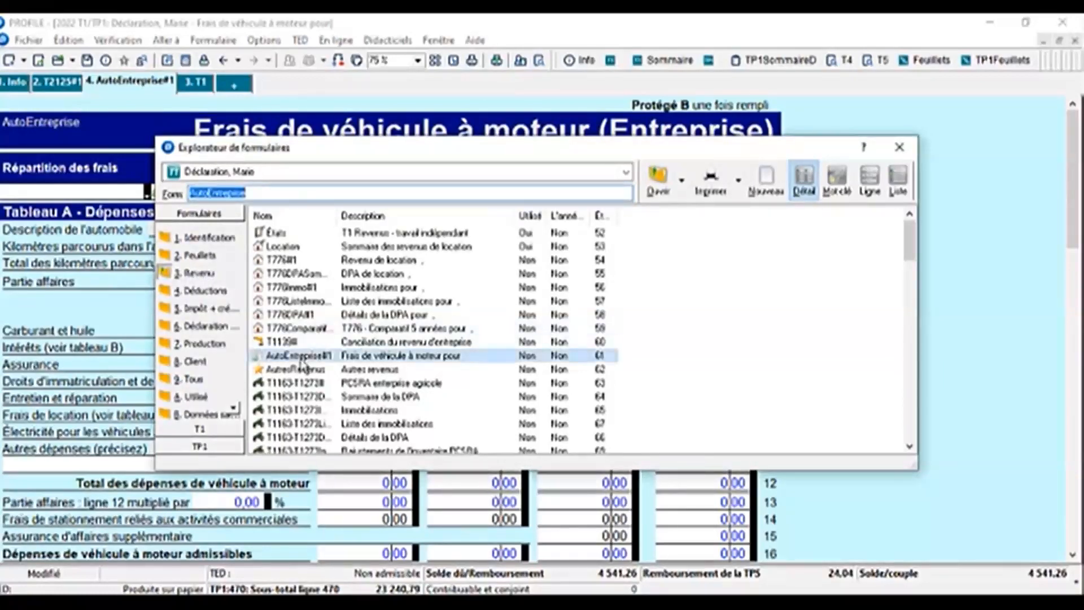
click(326, 357)
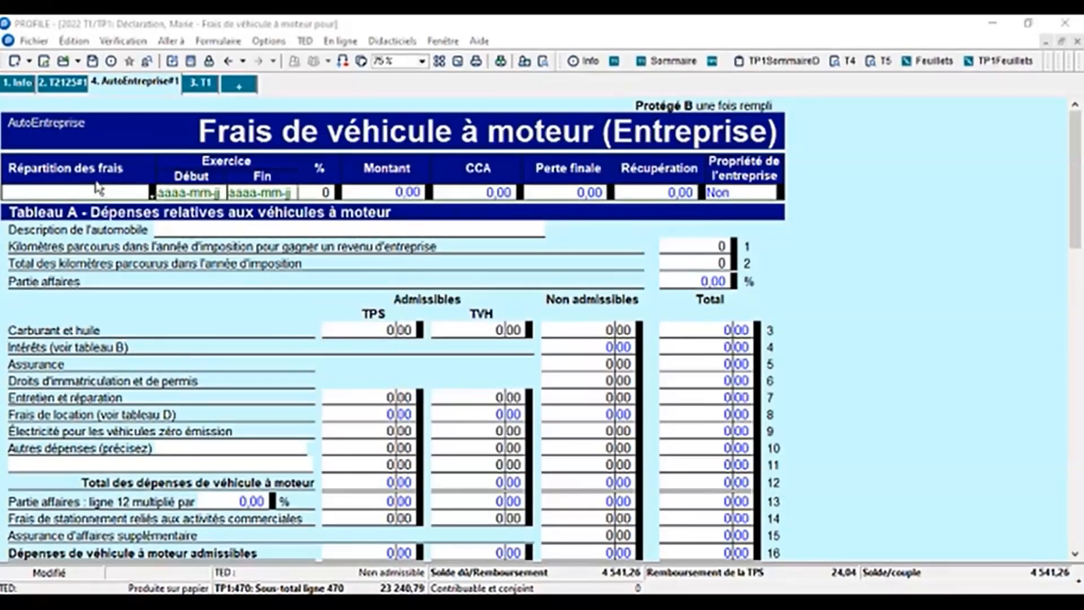
Step: Allocate 100% of the vehicle expenses to the T2125#1 Préparation d'impots business
click(151, 194)
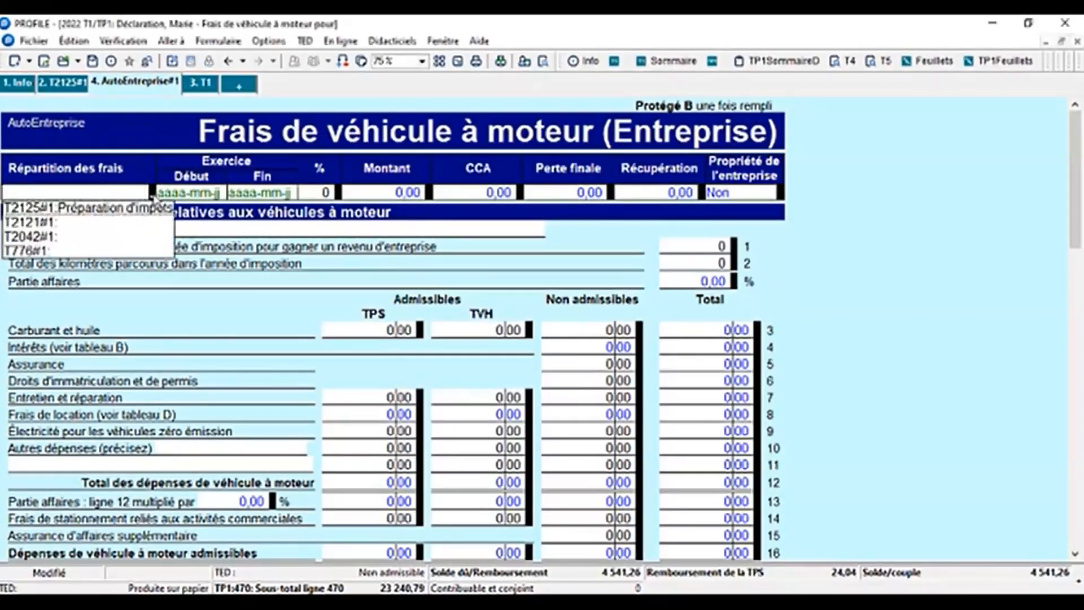
click(111, 209)
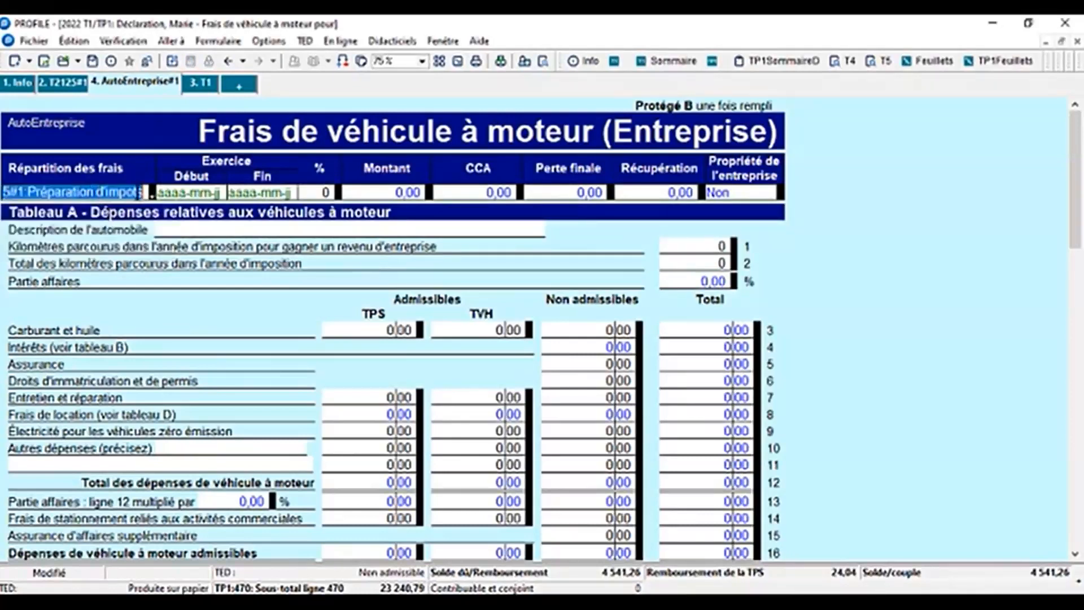
click(327, 192)
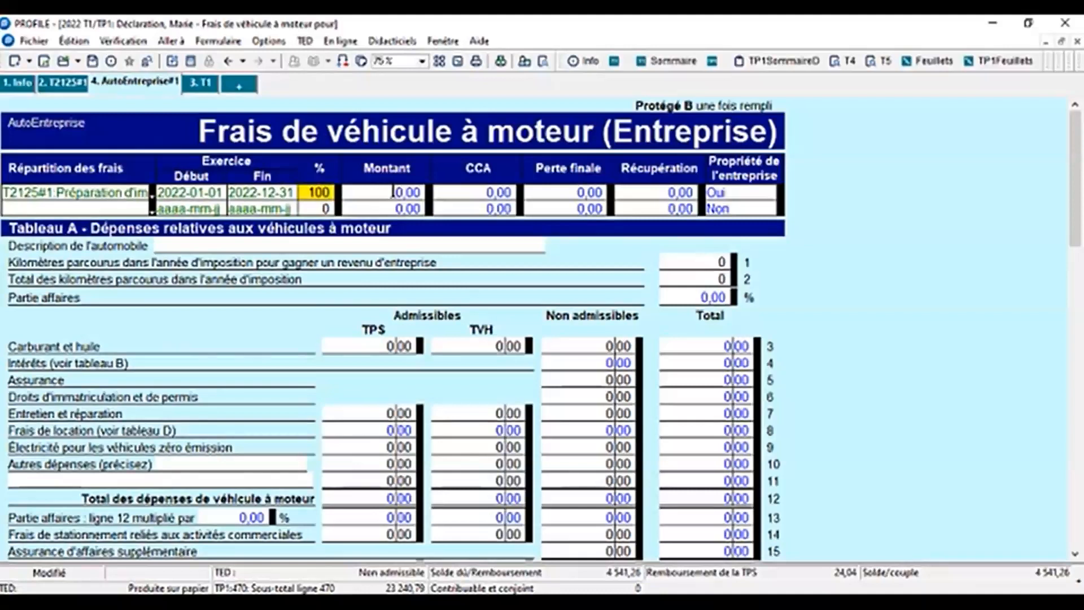
click(391, 191)
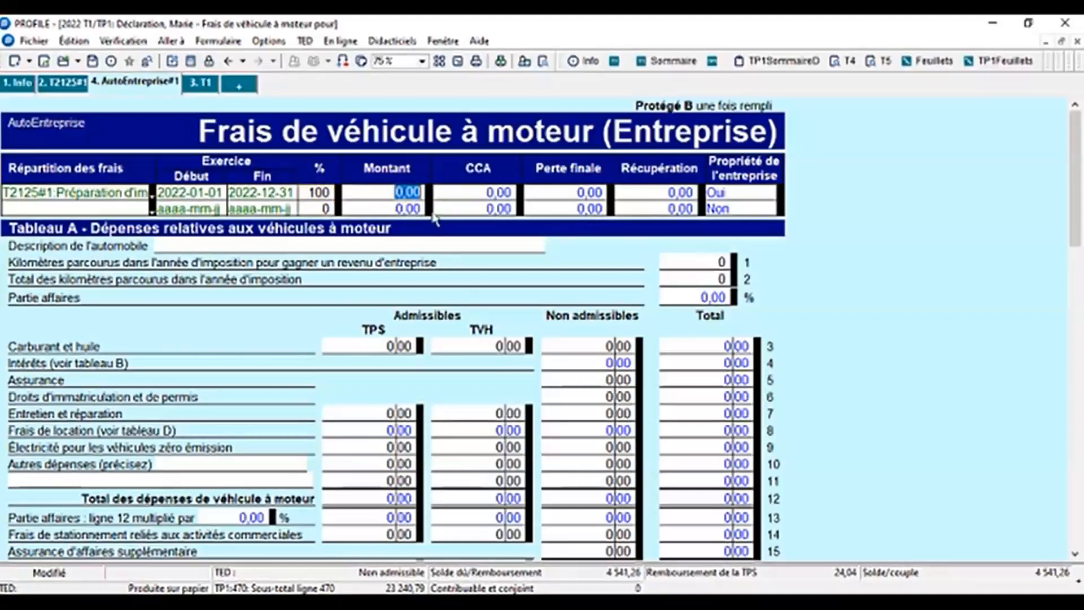
Step: Fill in Voiture, 10 000 business and total kilometres, and expenses of 1 000 fuel, 1 000 insurance, 37 registration and 2 000 maintenance
click(261, 247)
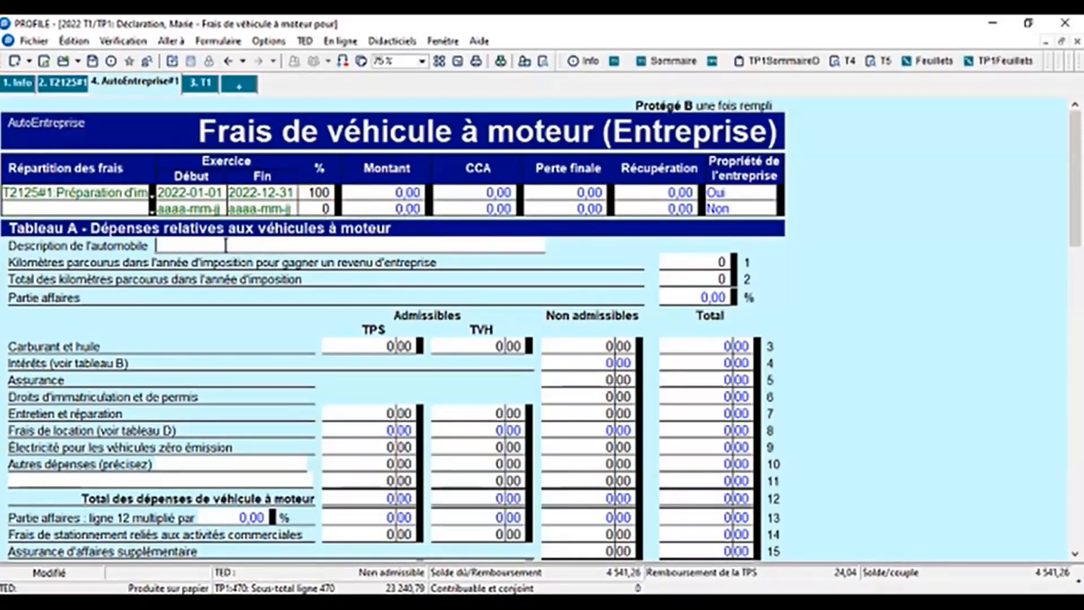
click(722, 260)
key(Tab)
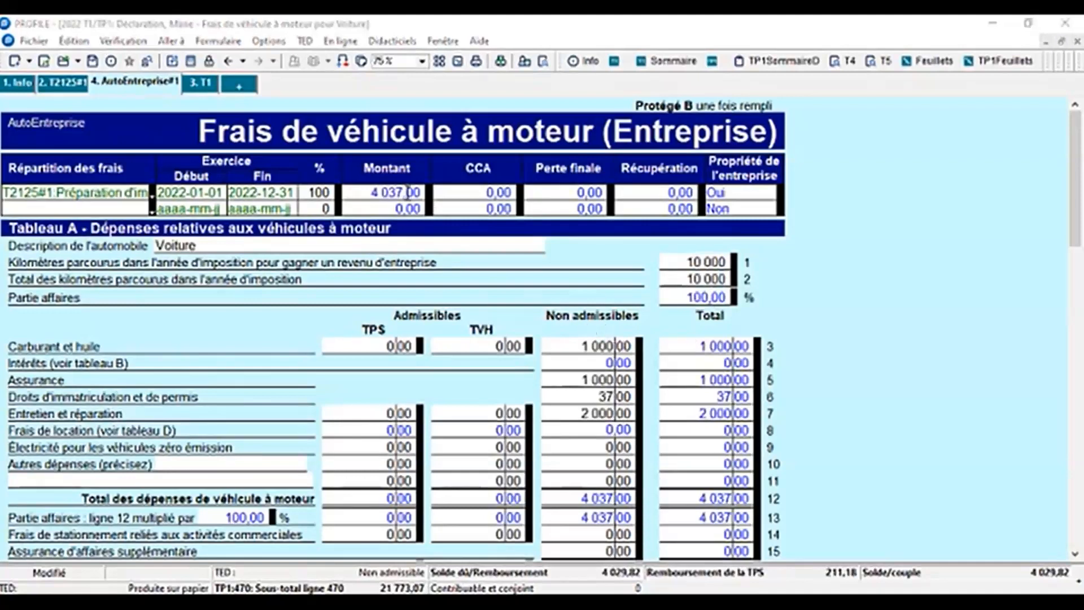
Step: Compare the allocated vehicle amount in AutoEntreprise#1 with the motor vehicle line of the T2125, and check its DPA line 9936
click(388, 192)
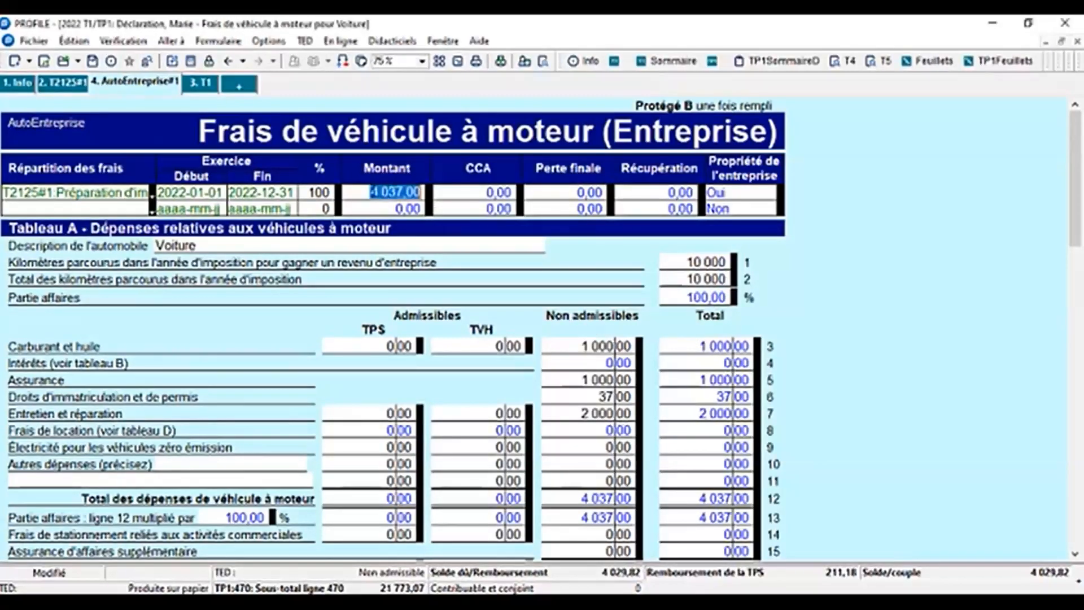
click(62, 83)
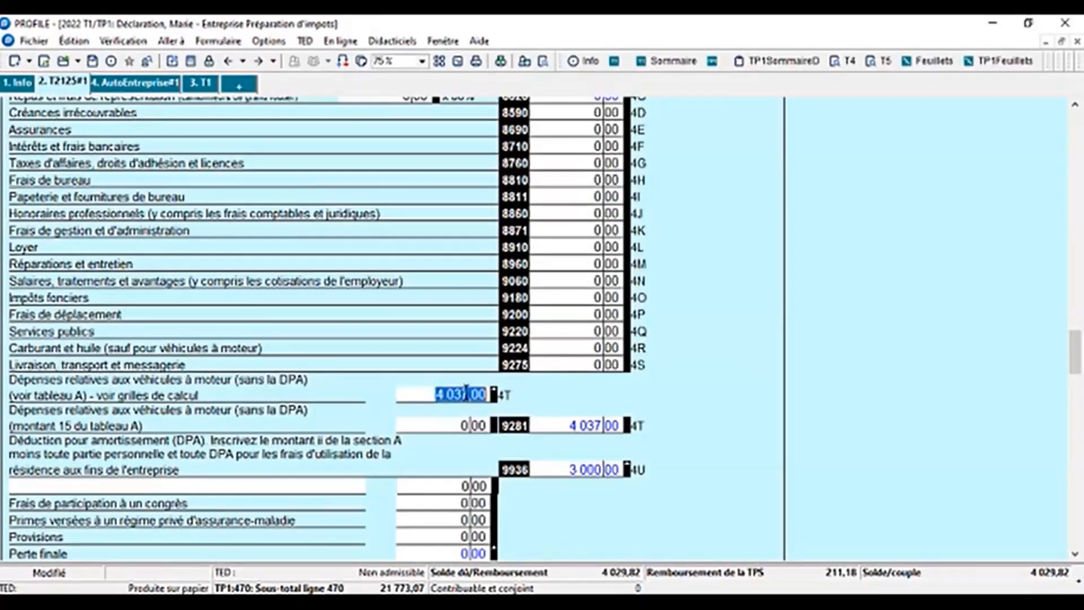
click(553, 470)
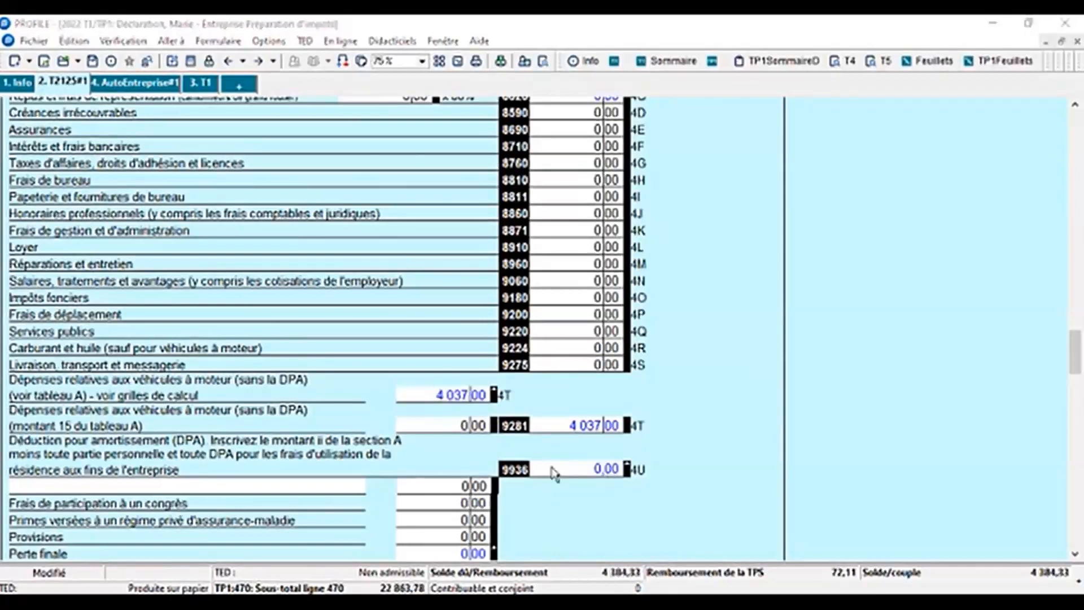
Step: In AutoEntreprise#1's Tableau C, enter category 10,1, acquisition date 2022-06-01, Non for BPCID and the accelerated incentive, and cost before taxes 25 000
double_click(469, 395)
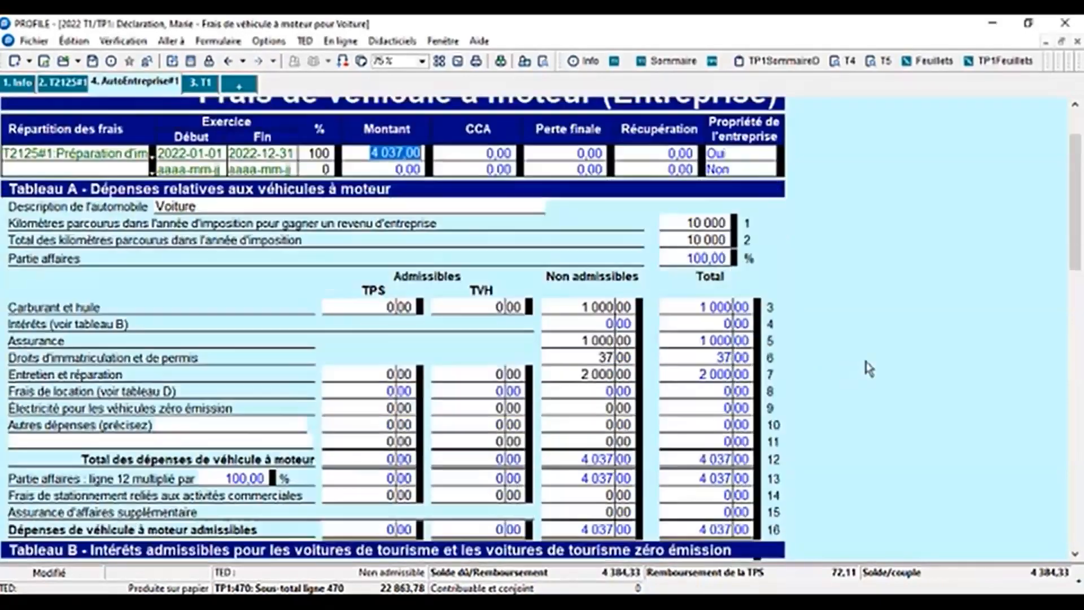
scroll(867, 363, down, 5)
scroll(868, 368, down, 4)
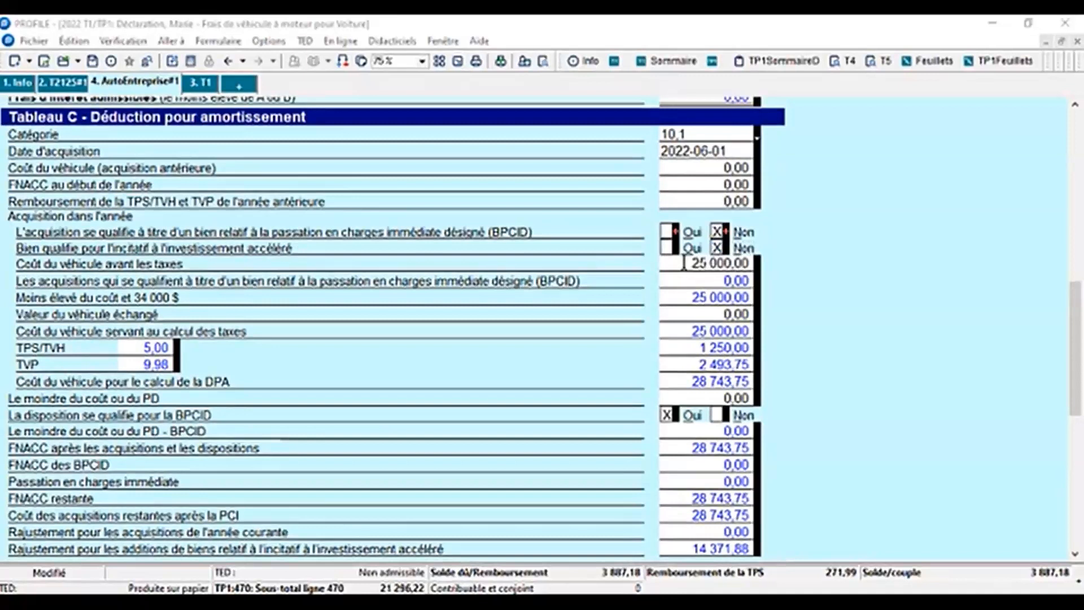
drag(692, 263, 767, 280)
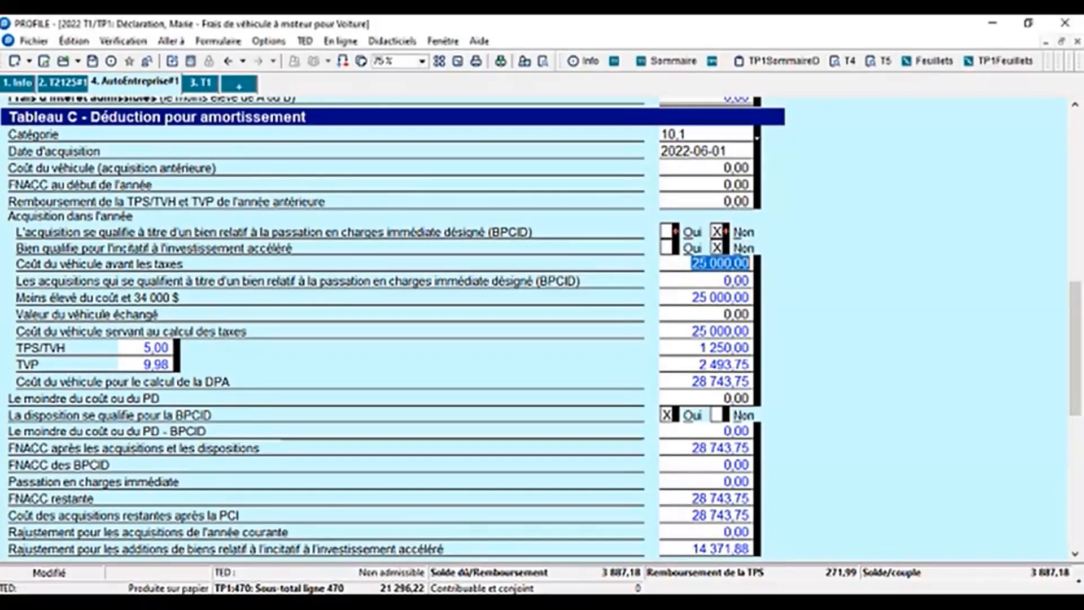
click(700, 261)
drag(696, 264, 790, 265)
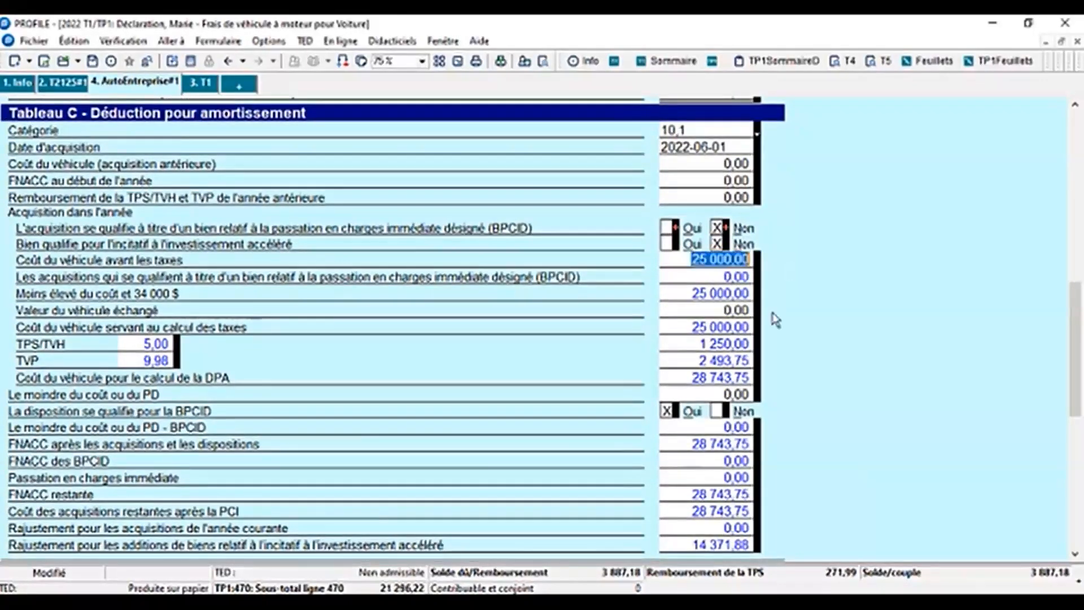
Step: Review the rest of Tableau C, the DPA for the year and the CCA amount in the expense allocation
scroll(763, 394, down, 2)
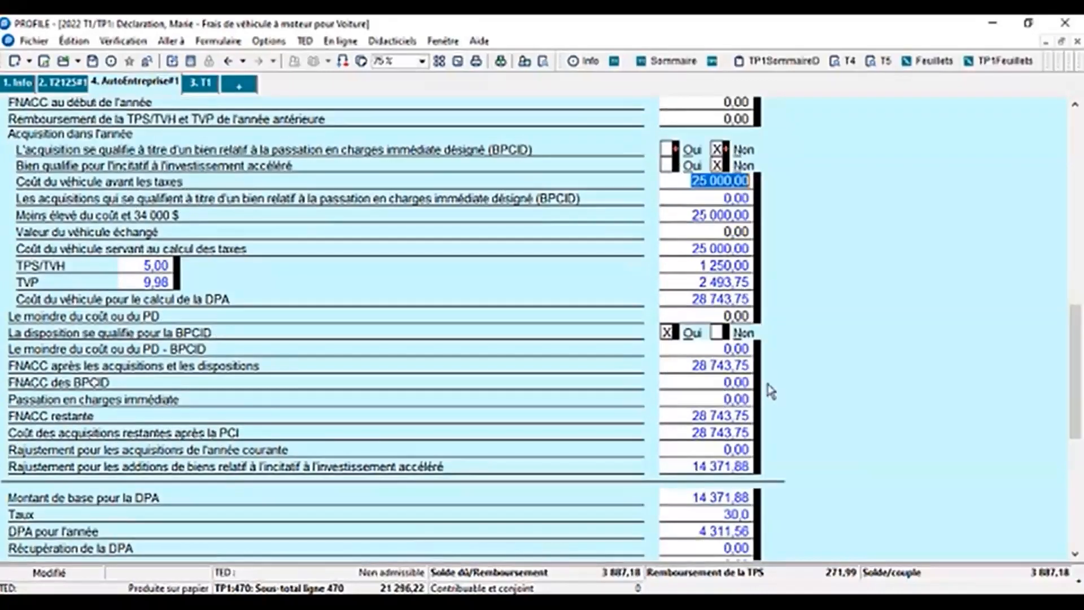
scroll(754, 421, down, 1)
scroll(752, 418, down, 3)
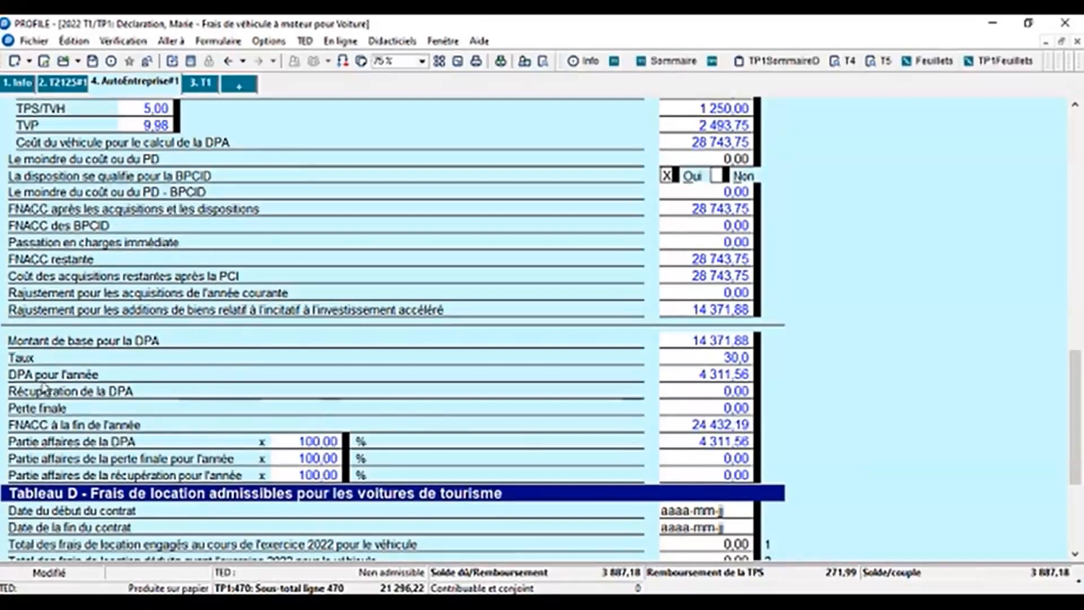
click(695, 375)
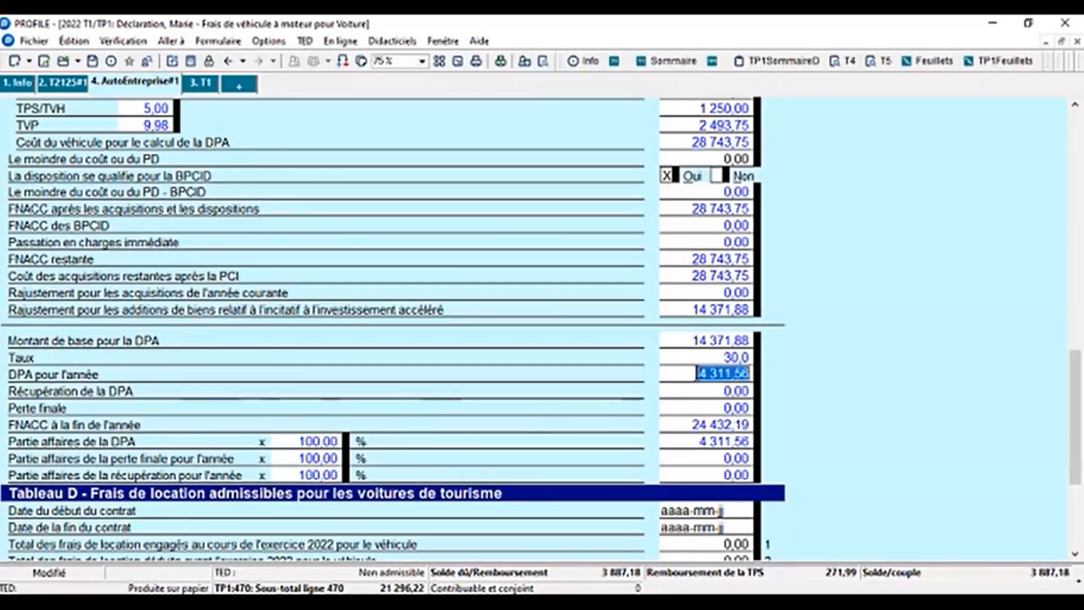
scroll(647, 384, up, 15)
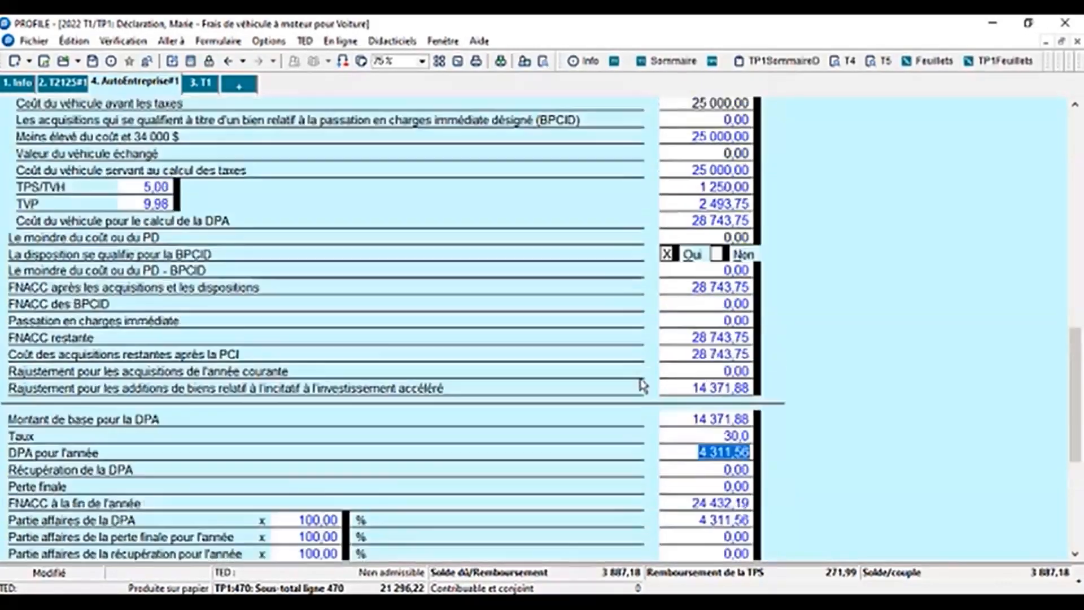
scroll(648, 386, up, 5)
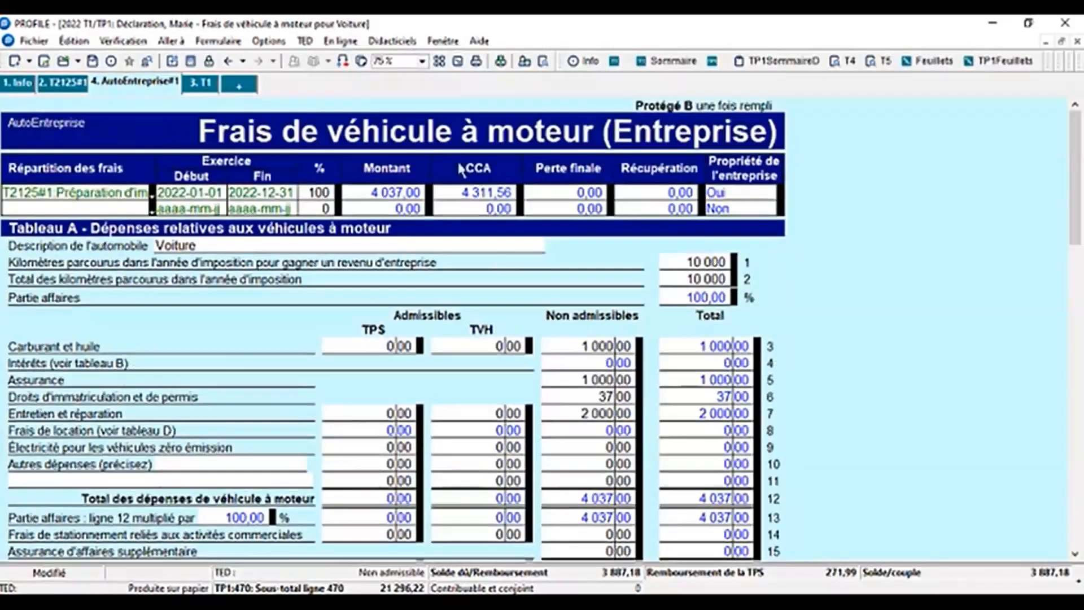
click(457, 193)
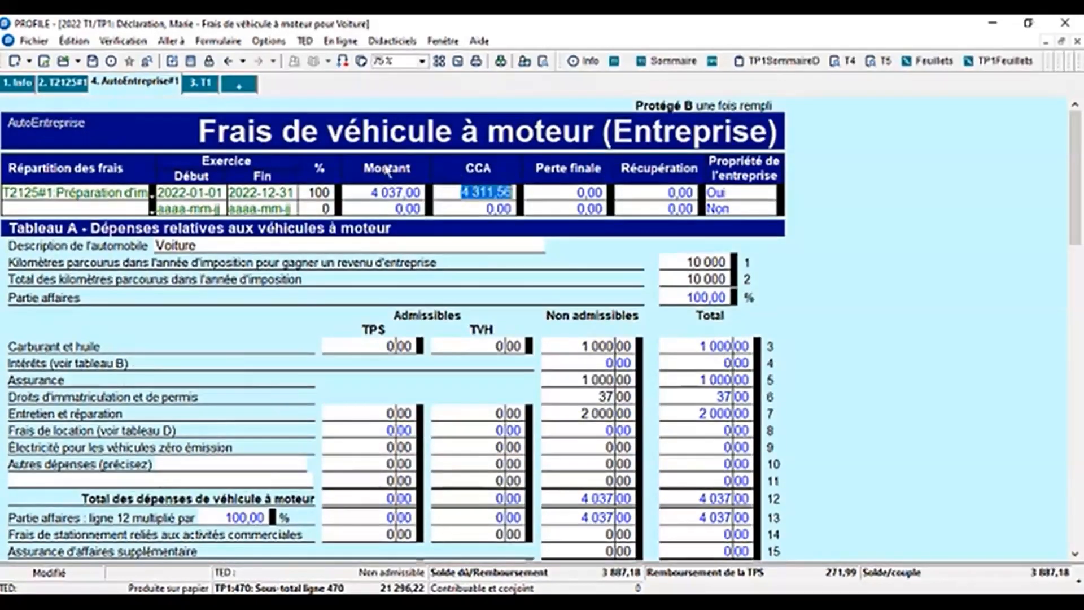
Step: Return to the T2125 and check the vehicle's depreciation deduction on line 9936 of Partie 4
click(69, 83)
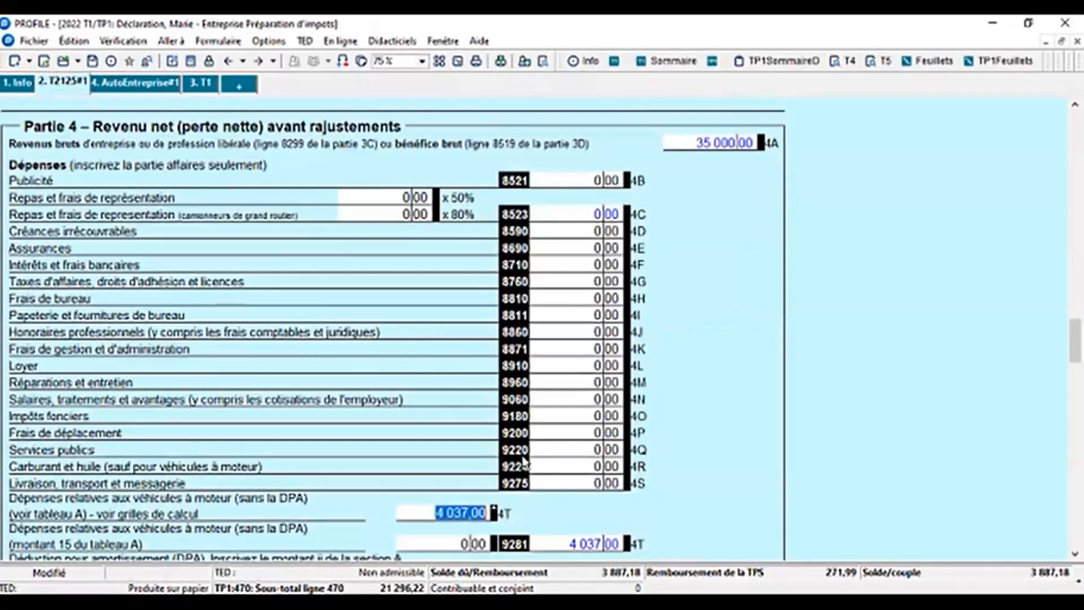
scroll(523, 460, down, 3)
click(569, 467)
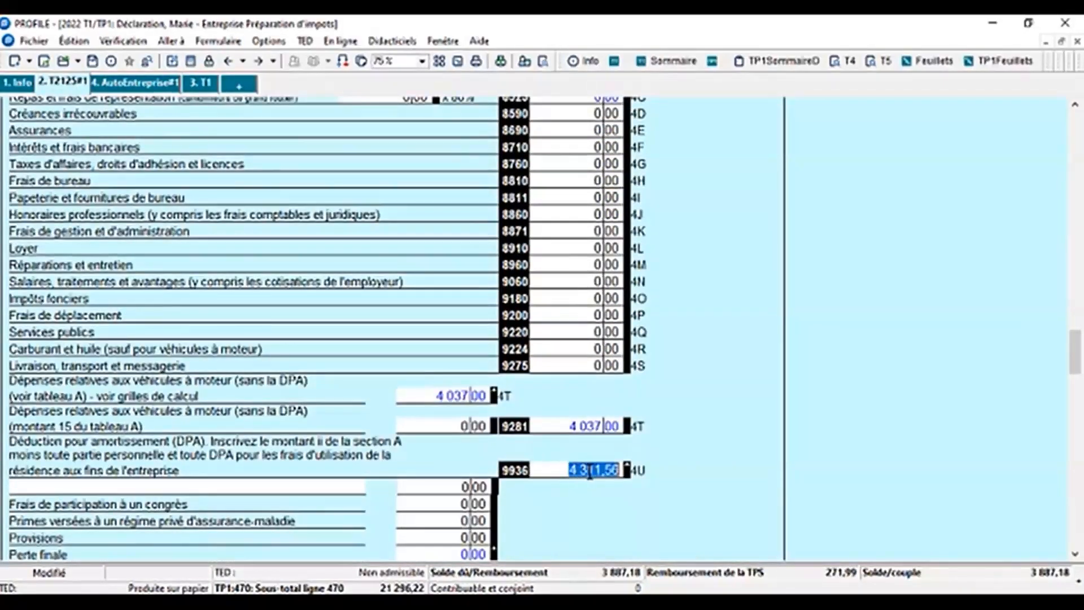
scroll(567, 514, up, 1)
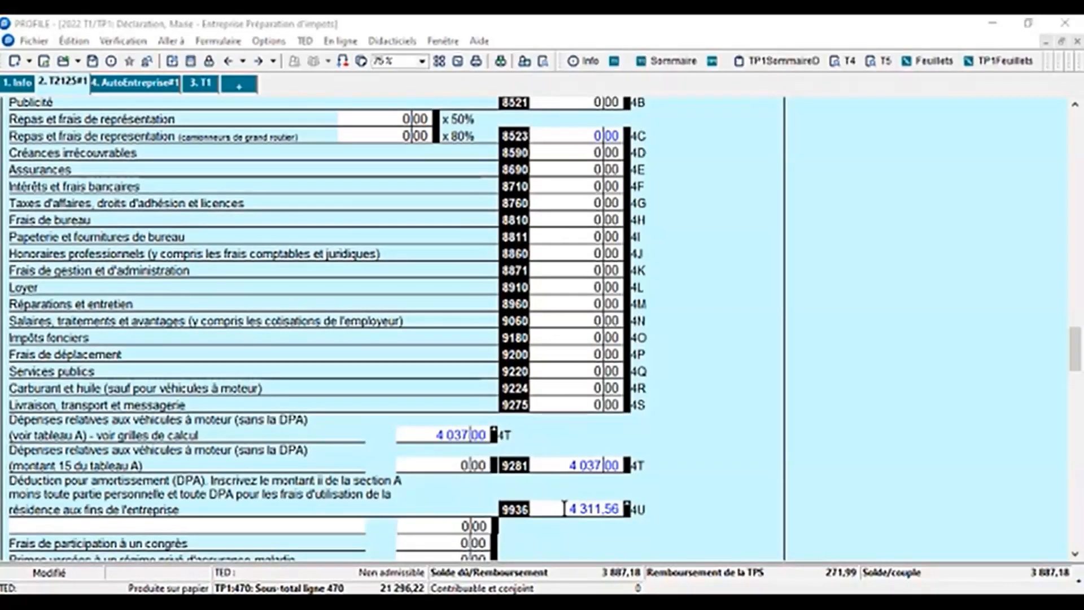
Step: Open the T2125DPASommaire from line 9936 and go to the T2125DPA detail form from its category number
double_click(565, 508)
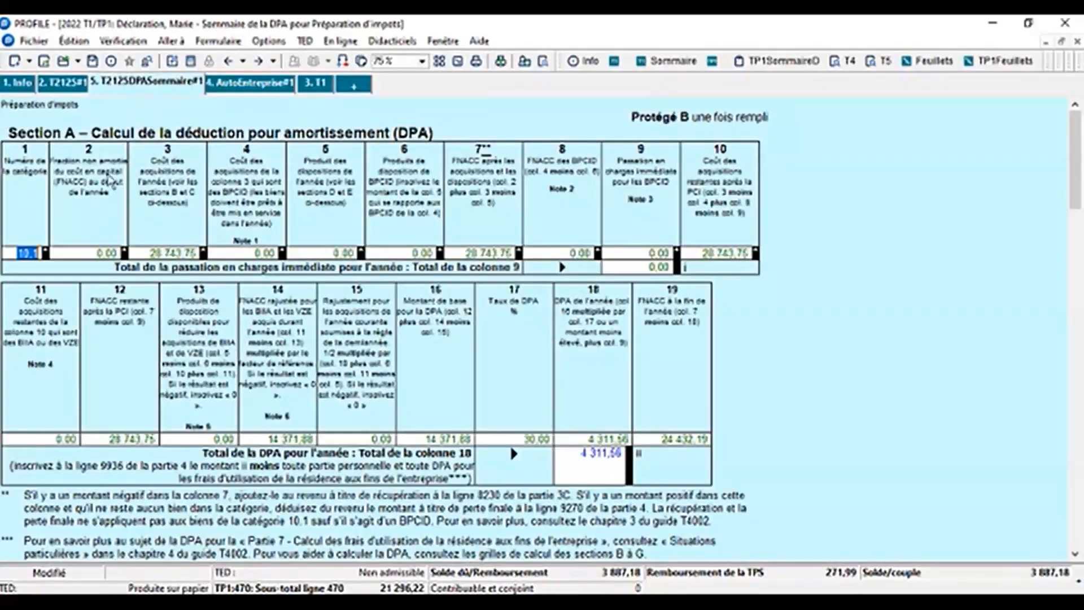
click(32, 253)
double_click(20, 252)
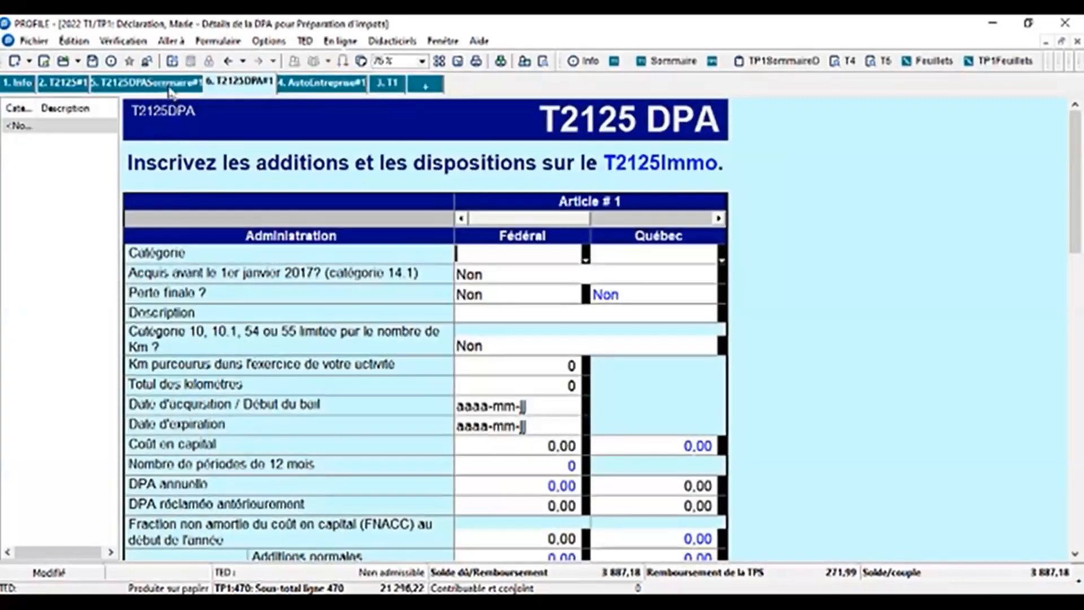
Step: Go back to the DPA summary, reopen T2125DPA#1 from the category number and follow its link to the T2125Immo form
click(134, 81)
right_click(27, 253)
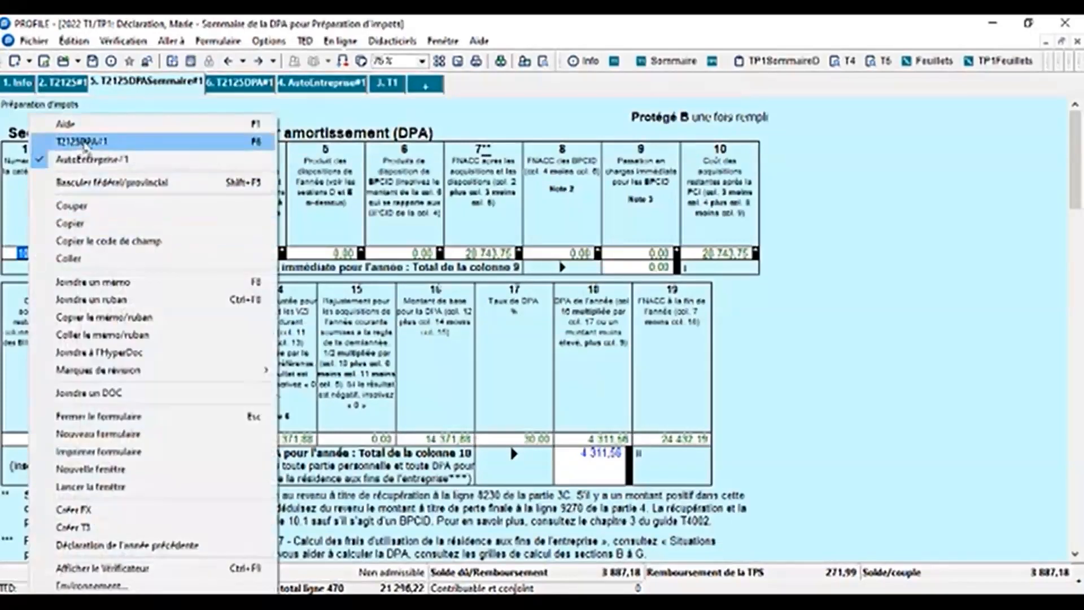
click(84, 144)
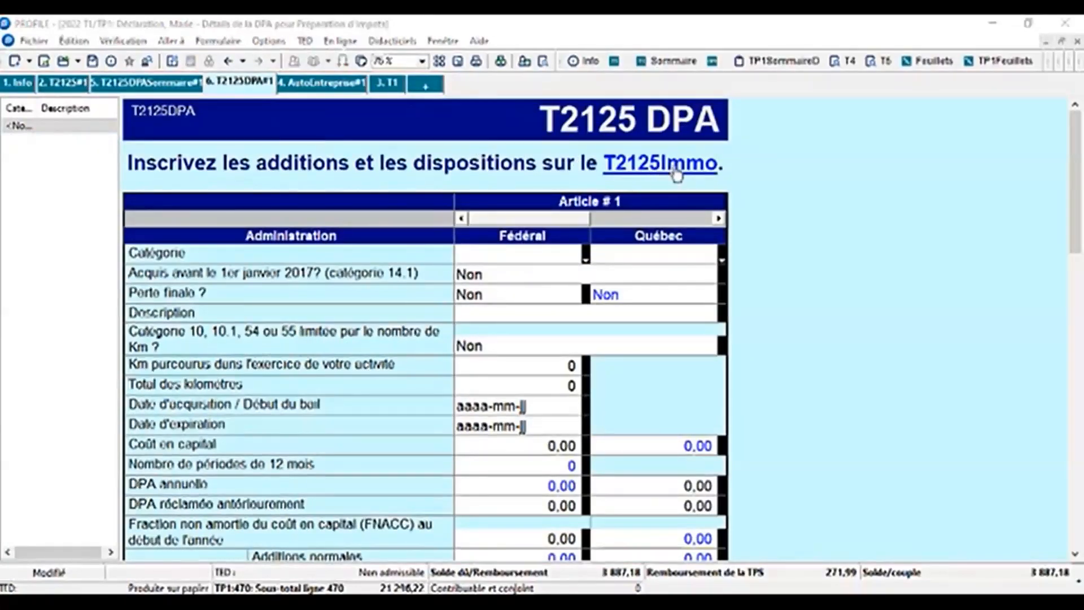
click(677, 176)
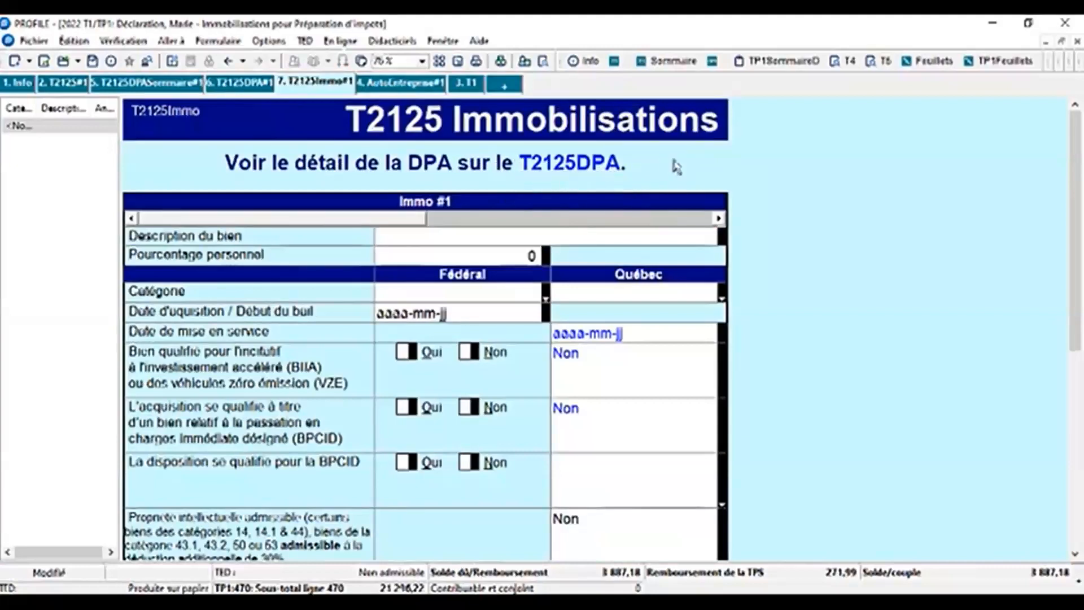
Step: Glance at Immo #2, return to Immo #1 and set its federal category to 8
scroll(496, 288, down, 1)
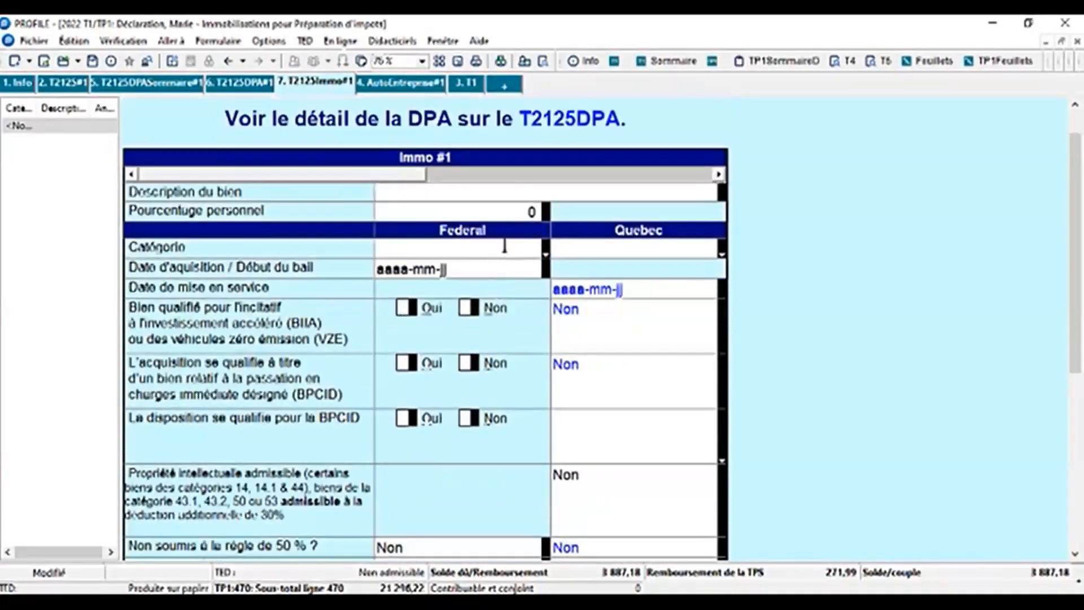
click(446, 174)
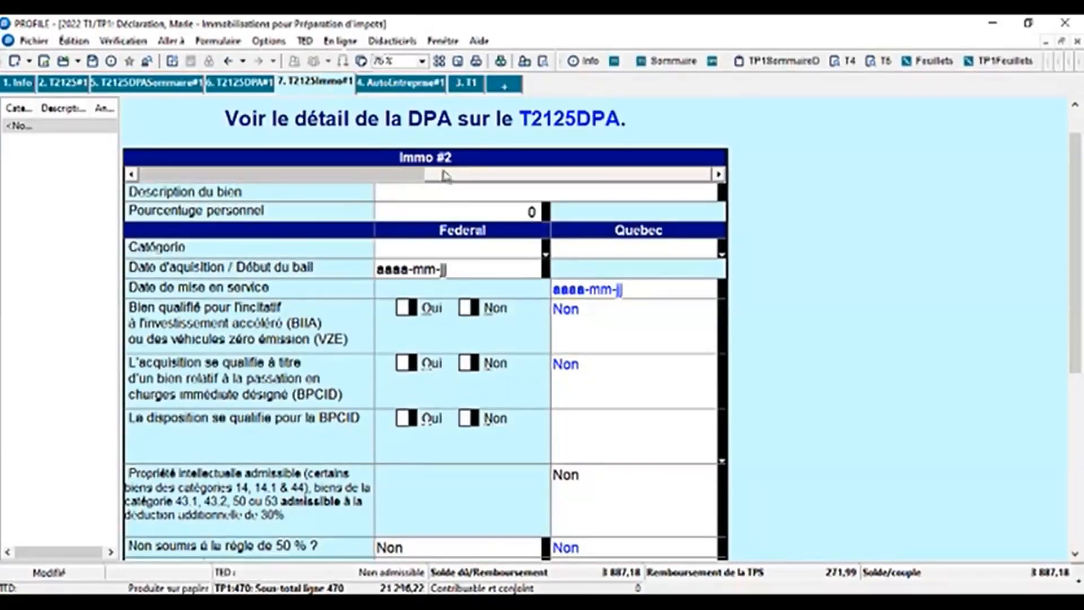
drag(446, 175, 162, 175)
click(527, 212)
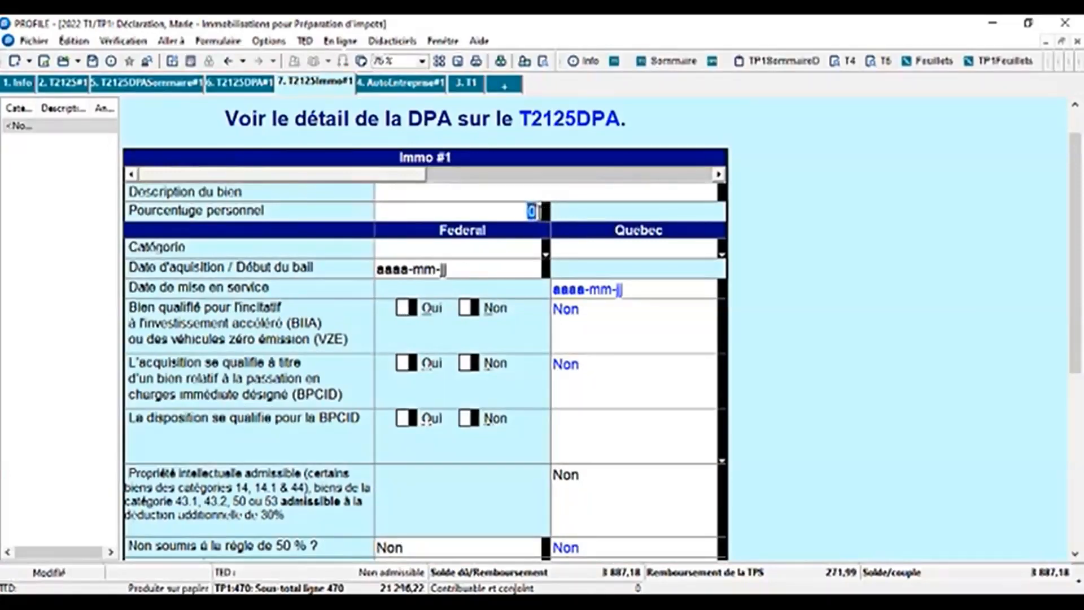
key(Tab)
click(546, 257)
scroll(442, 319, down, 2)
click(443, 351)
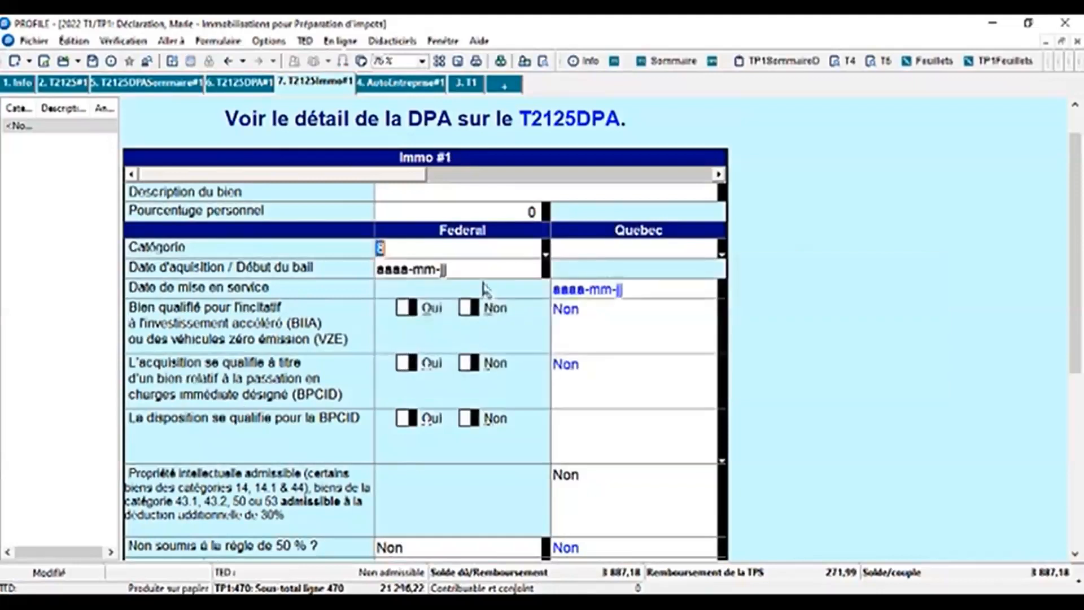
Step: Set Immo #1's acquisition date to 2022-01-01 and answer Non to the BIIA and BPCID qualification questions
click(477, 266)
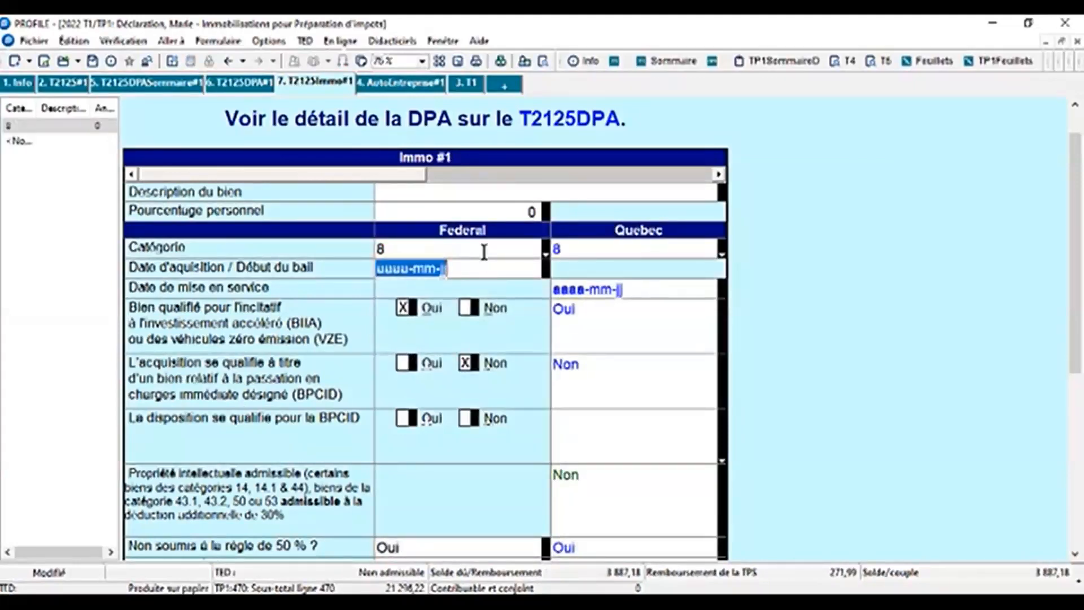
text(2022-01-01)
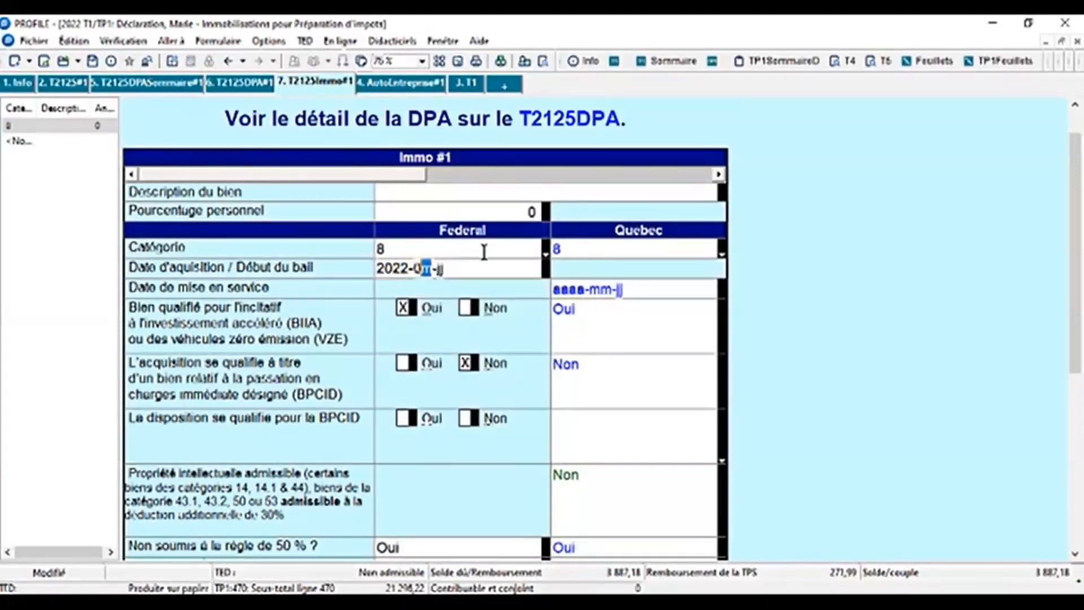
key(Tab)
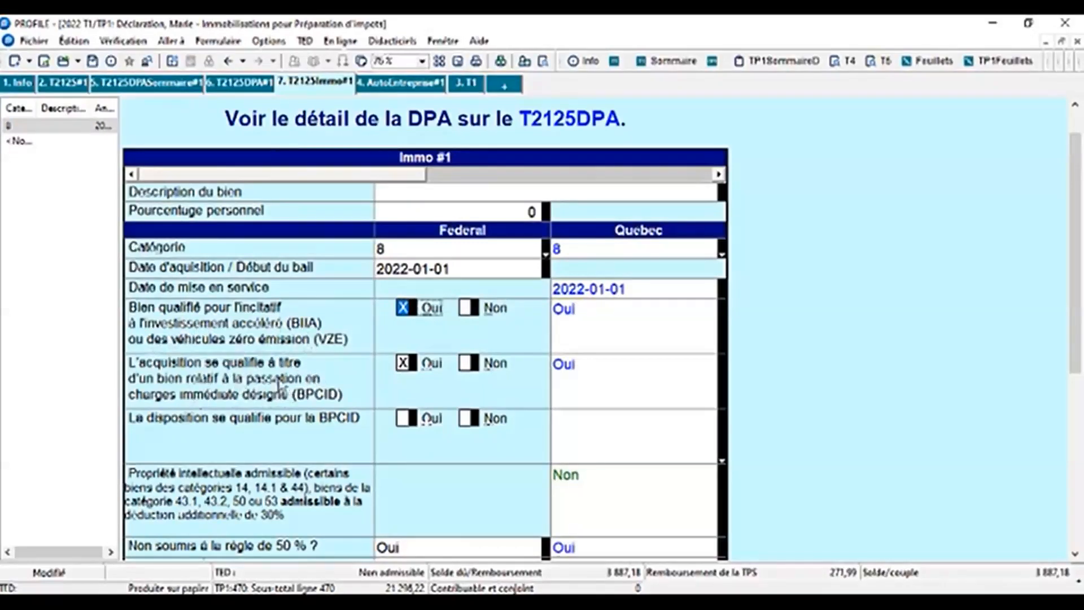
click(468, 364)
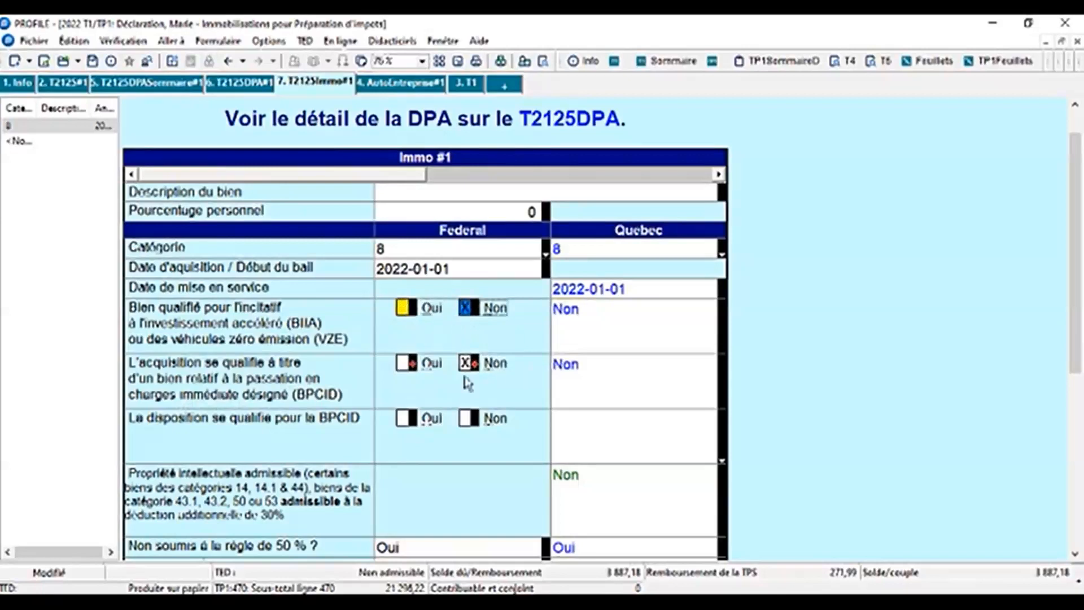
Step: Enter a federal addition cost of 15 000 for Immo #1
scroll(514, 445, down, 6)
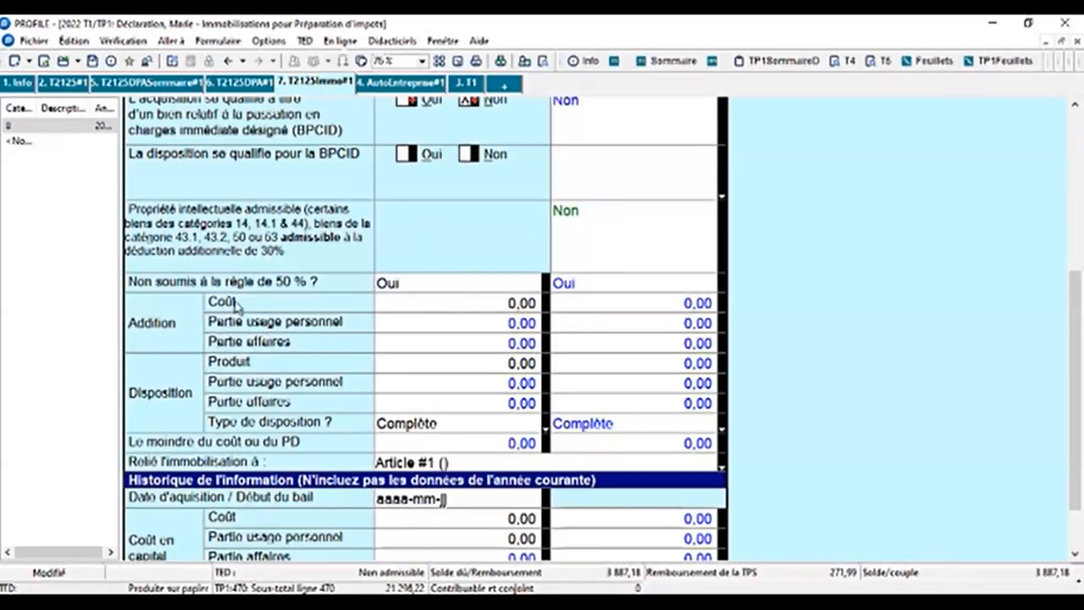
click(538, 303)
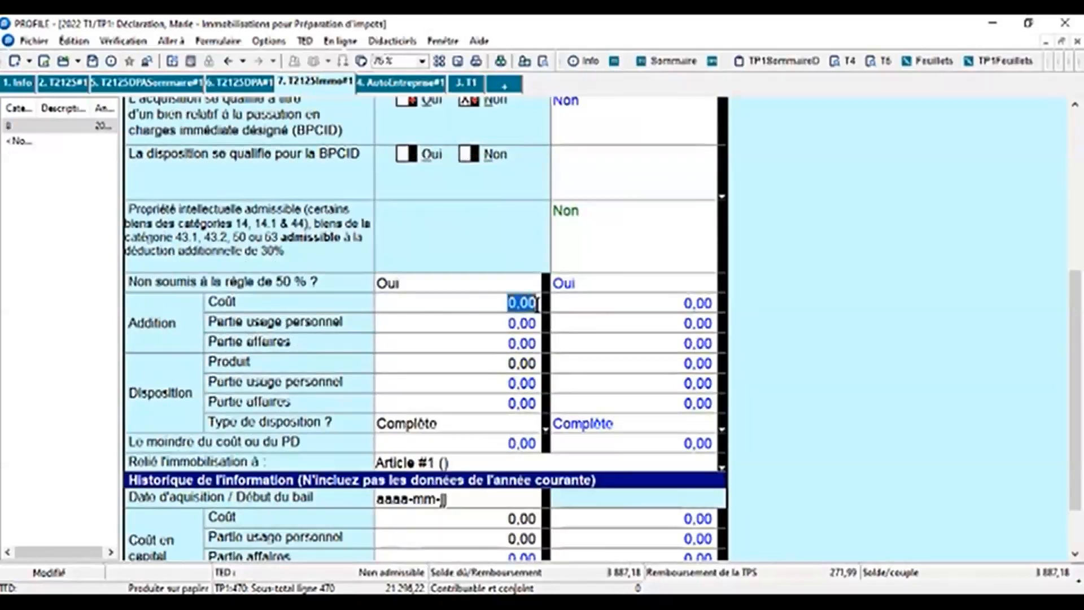
text(15 )
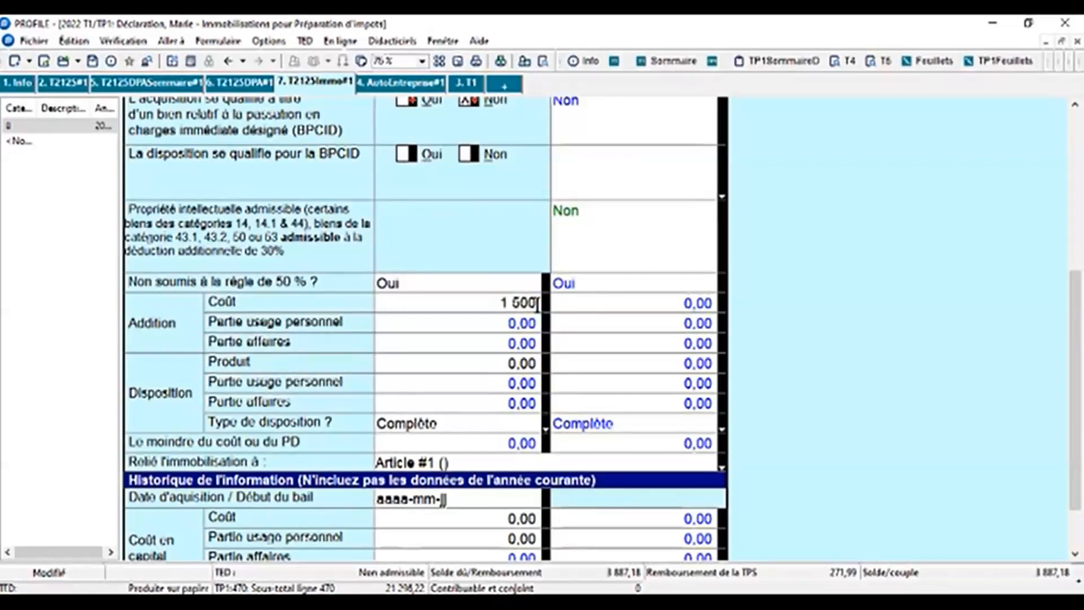
text(000)
click(417, 380)
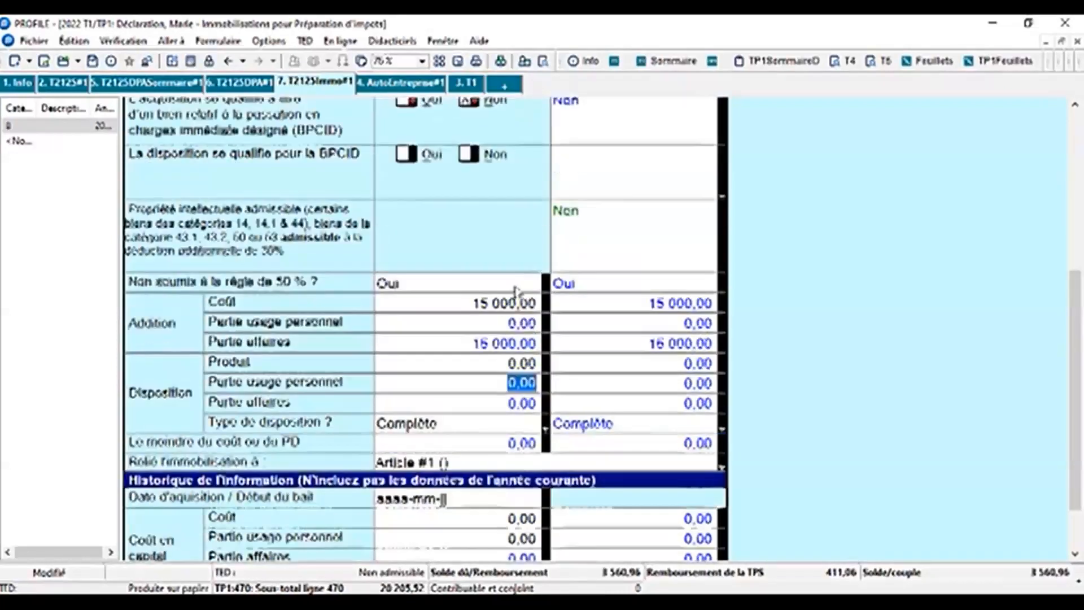
Step: Follow the T2125Immo form's link to T2125DPA and review the depreciation calculation for Article #1
scroll(548, 309, up, 3)
scroll(548, 309, up, 3)
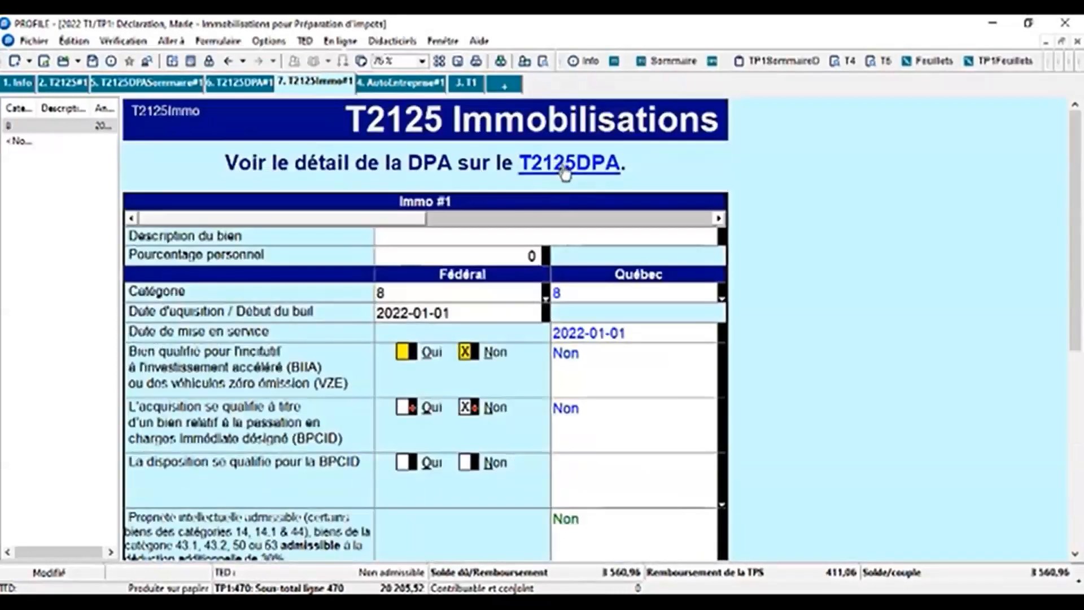
click(566, 164)
scroll(571, 308, down, 5)
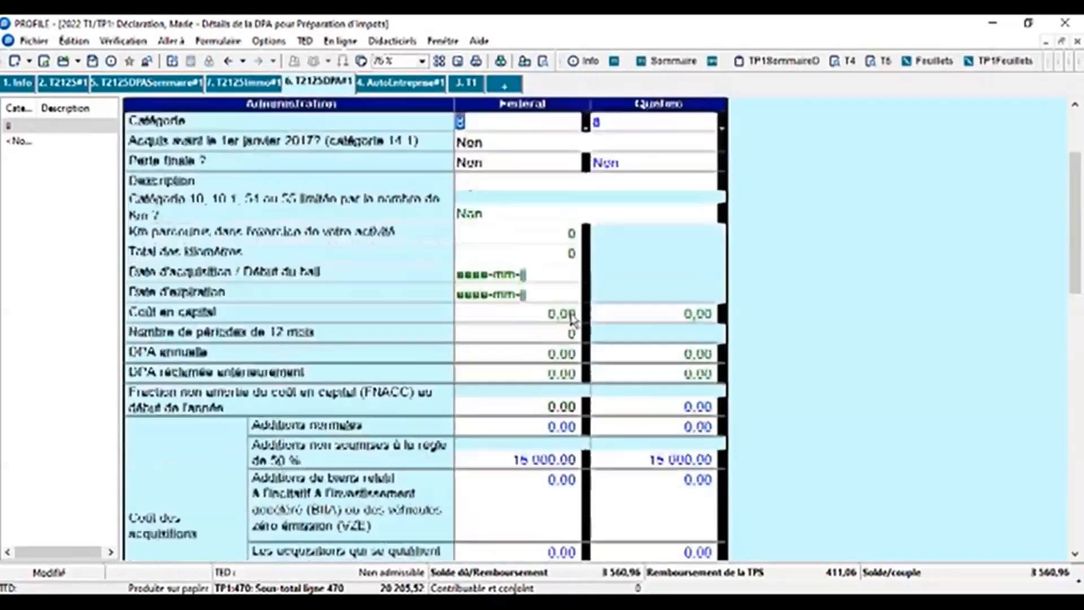
scroll(568, 338, down, 5)
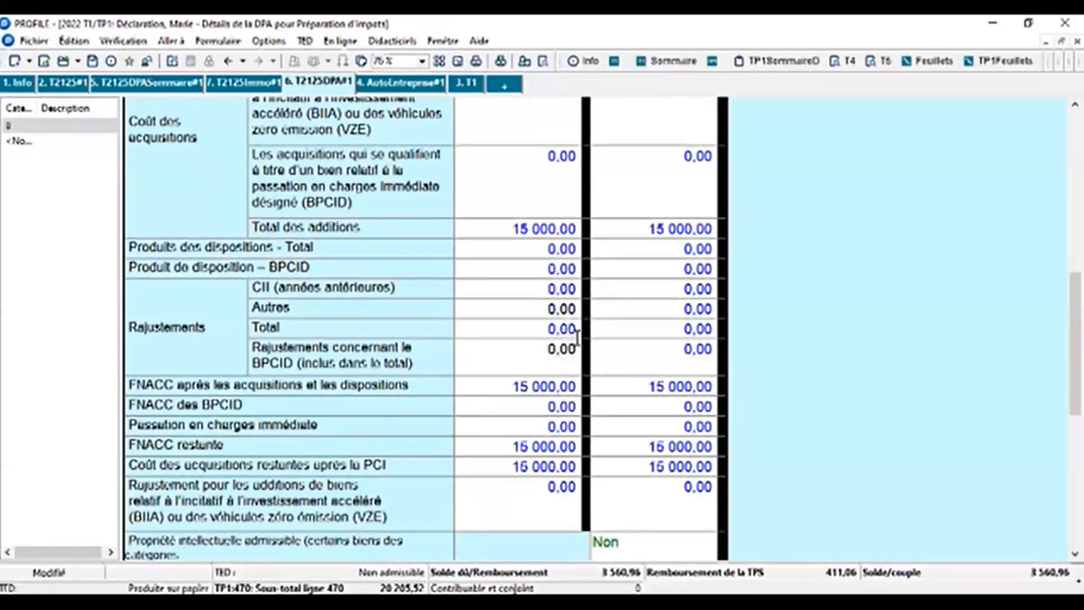
scroll(576, 339, down, 7)
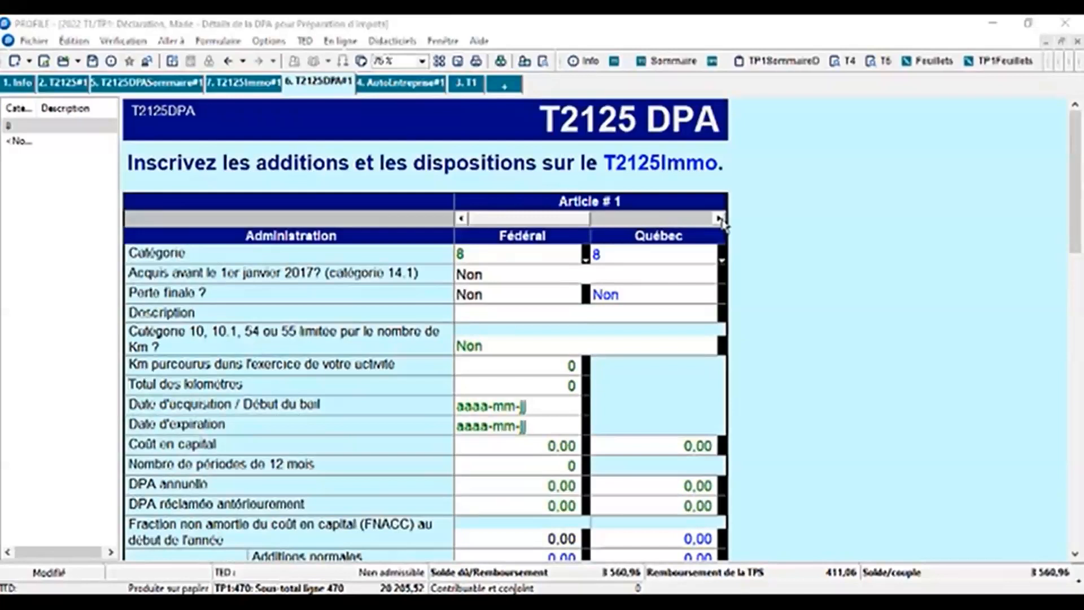
Step: Go to Article #2 of the T2125DPA and set its federal category to 8 (20%)
click(719, 219)
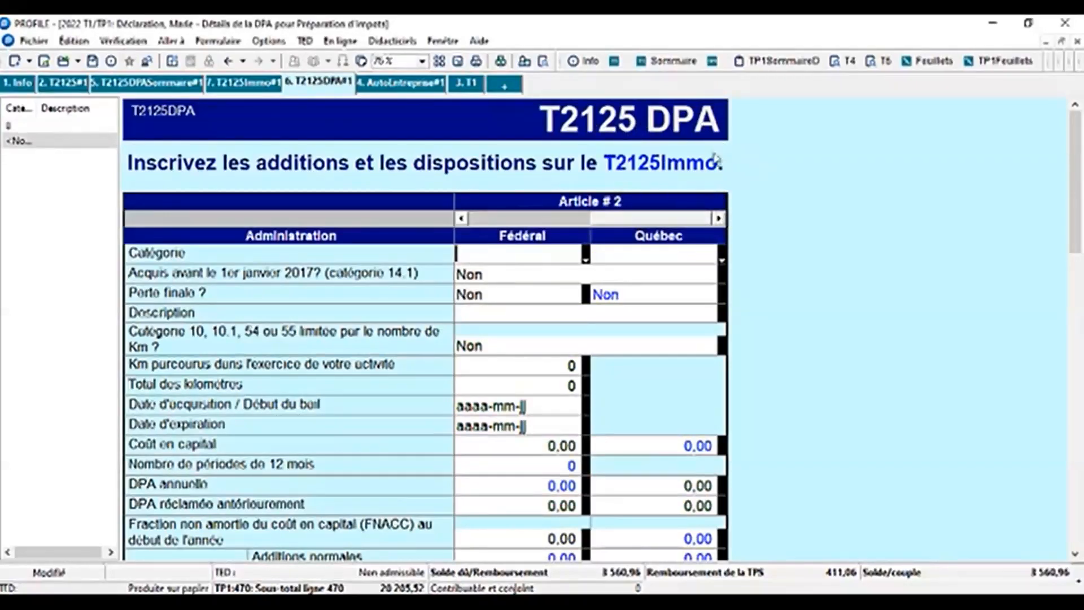
scroll(614, 339, down, 2)
scroll(585, 293, up, 2)
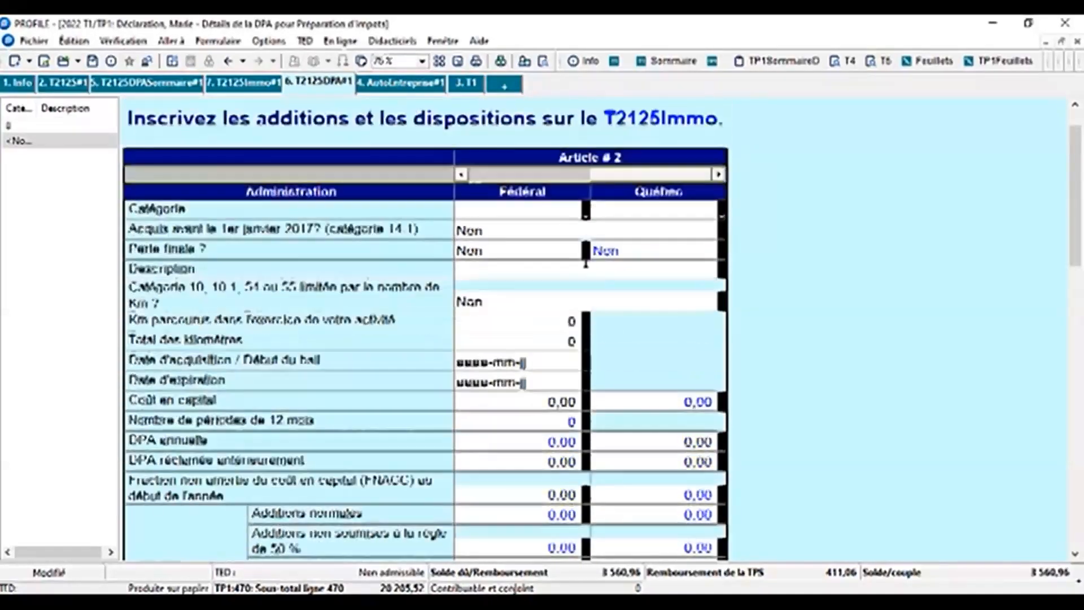
click(585, 254)
scroll(527, 338, down, 1)
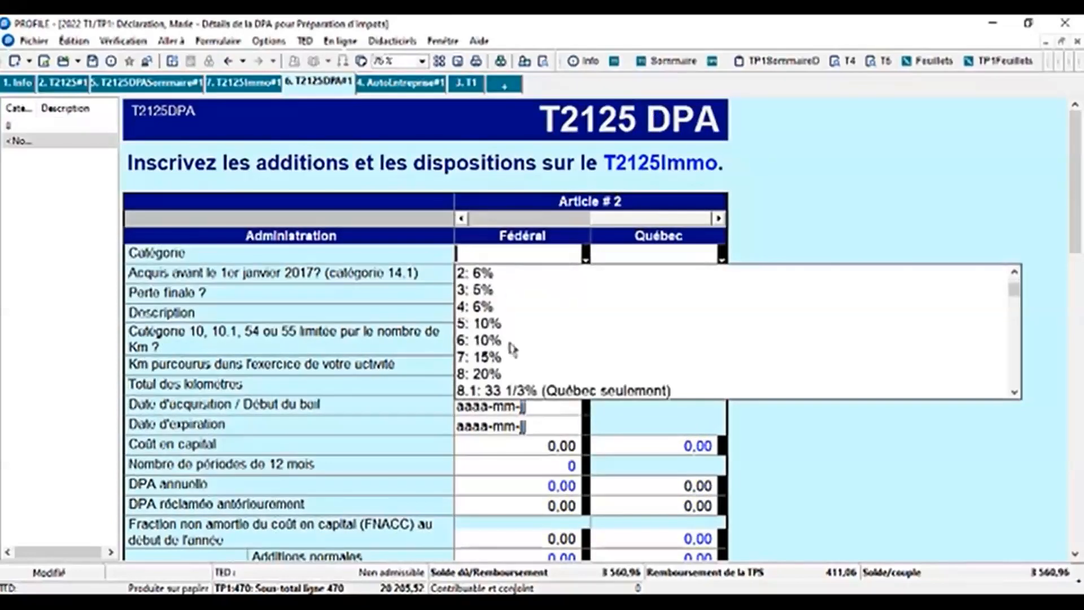
click(492, 375)
Step: Enter 15 000 as Article #2's federal undepreciated capital cost (FNACC) at the start of the year
scroll(514, 403, down, 2)
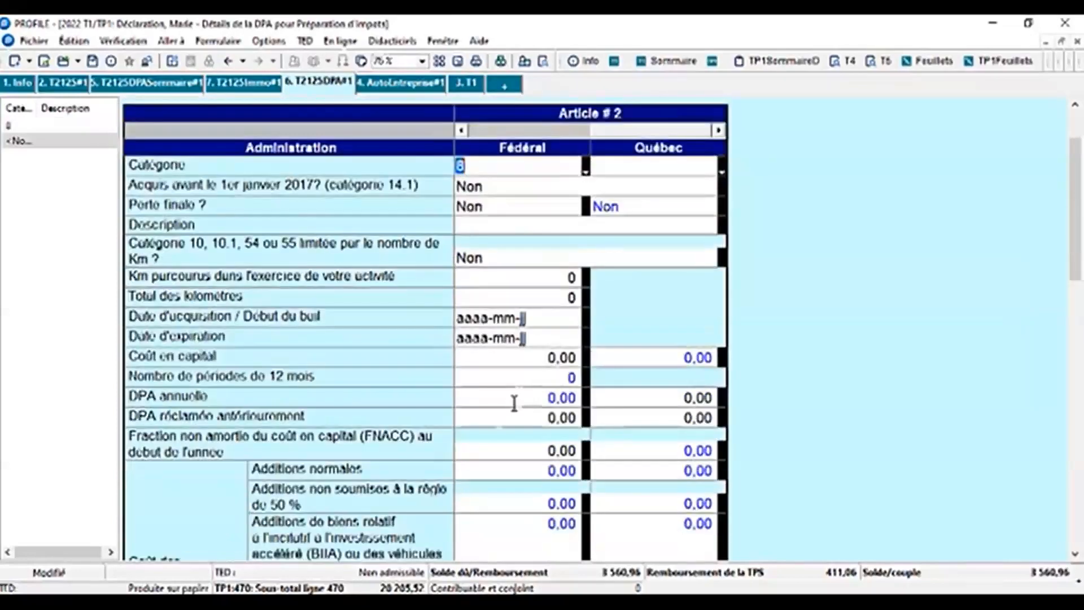
click(570, 451)
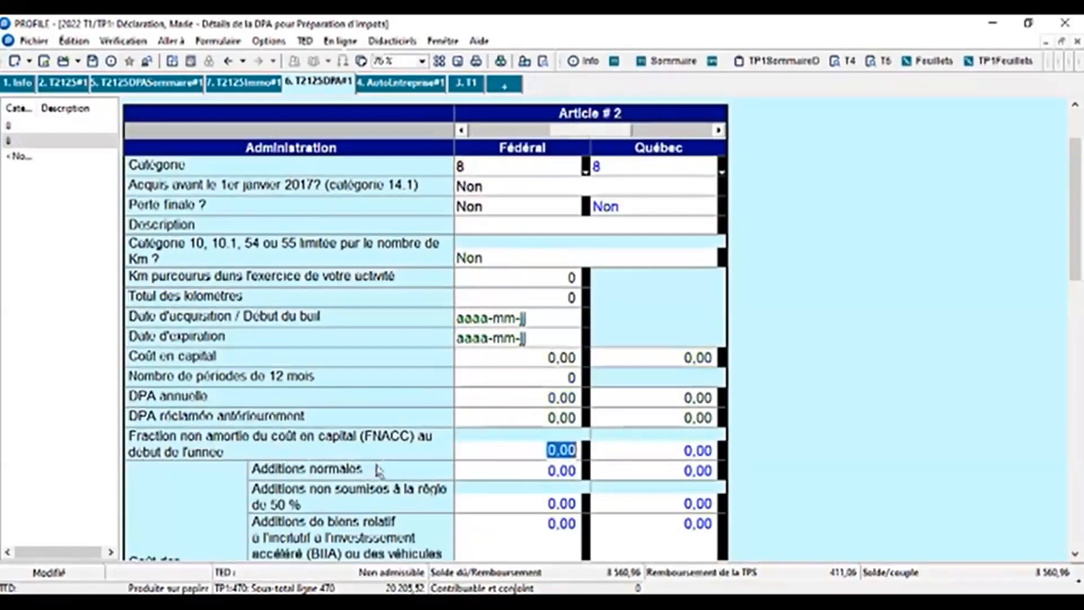
text(15 000)
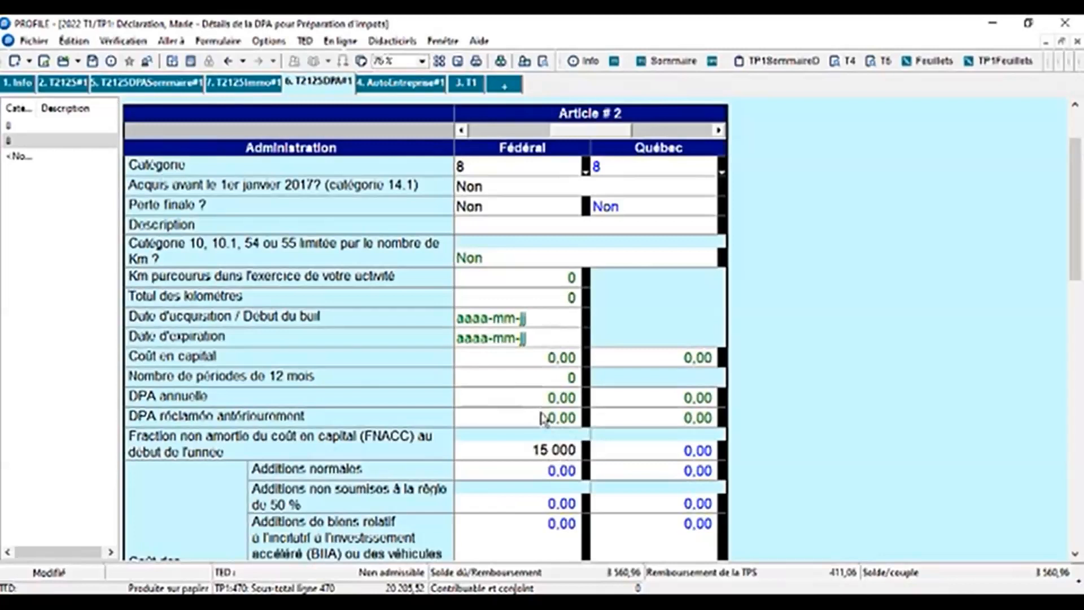
key(Tab)
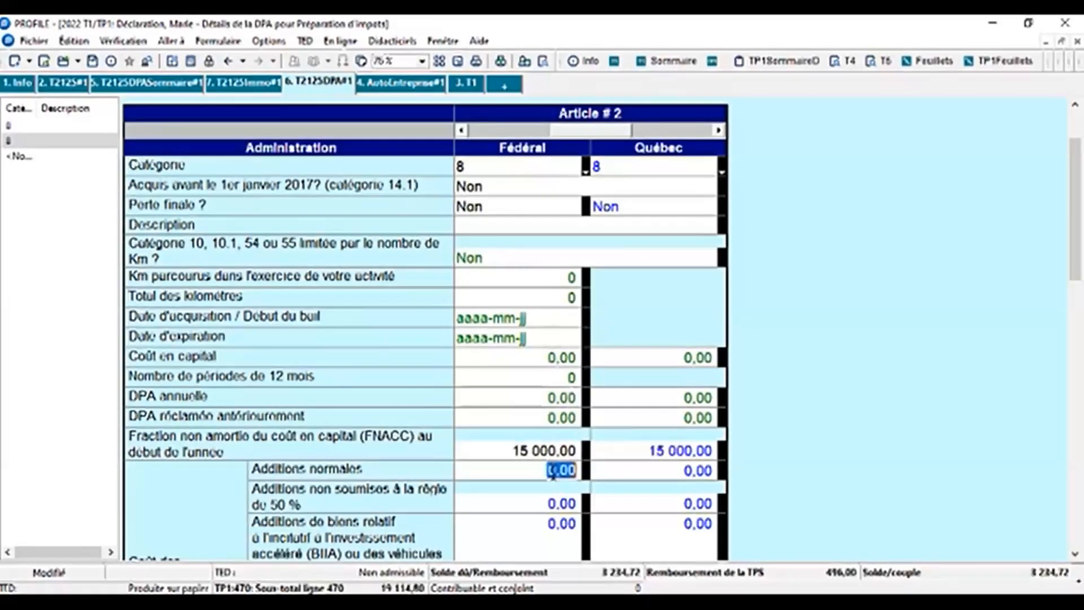
Step: Examine Article #2's depreciation calculation, from the acquisition costs down to the DPA de l'année and the year-end FNACC
scroll(567, 451, down, 1)
scroll(567, 450, down, 3)
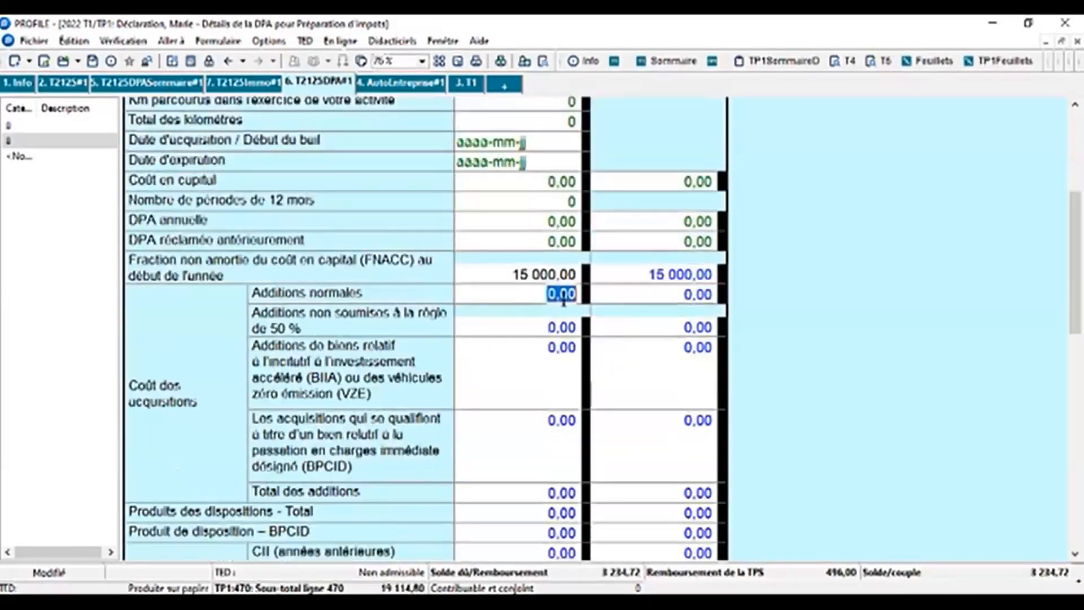
scroll(564, 299, down, 2)
scroll(564, 299, down, 8)
scroll(568, 282, up, 3)
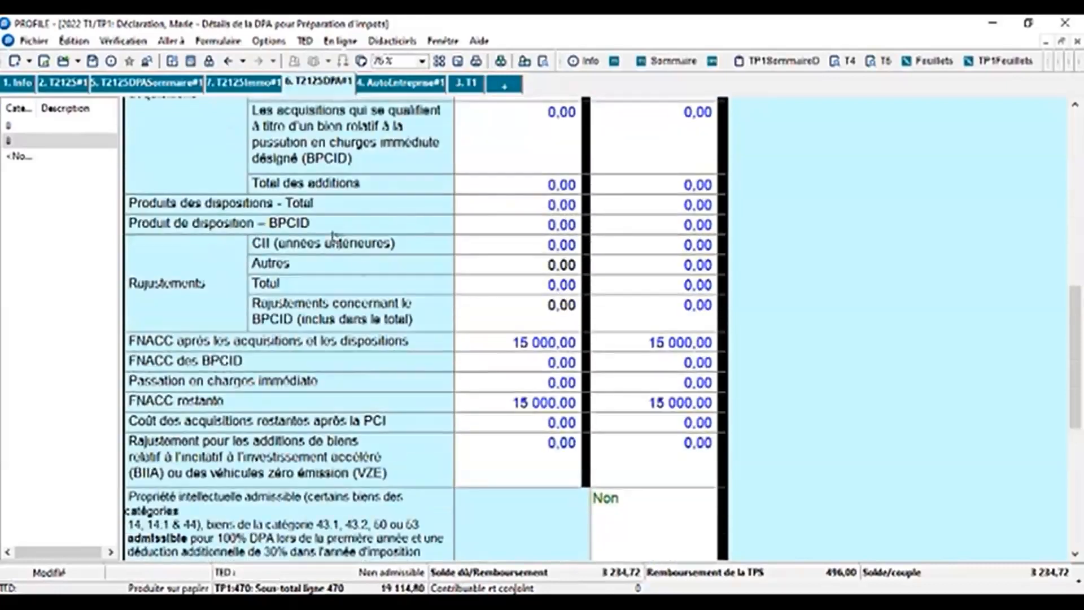
scroll(571, 283, down, 4)
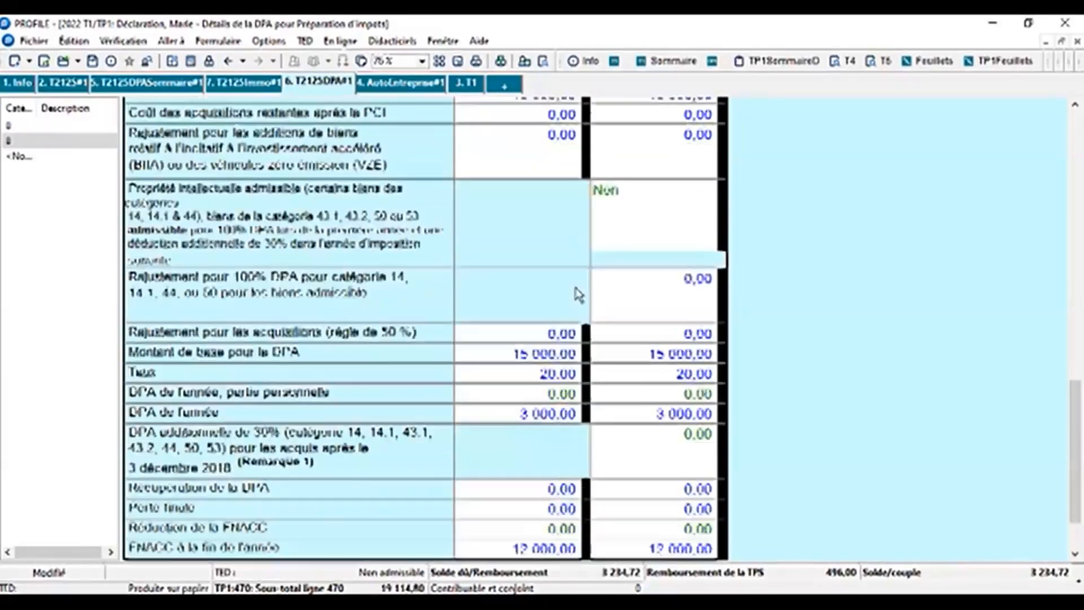
scroll(579, 293, down, 1)
click(523, 337)
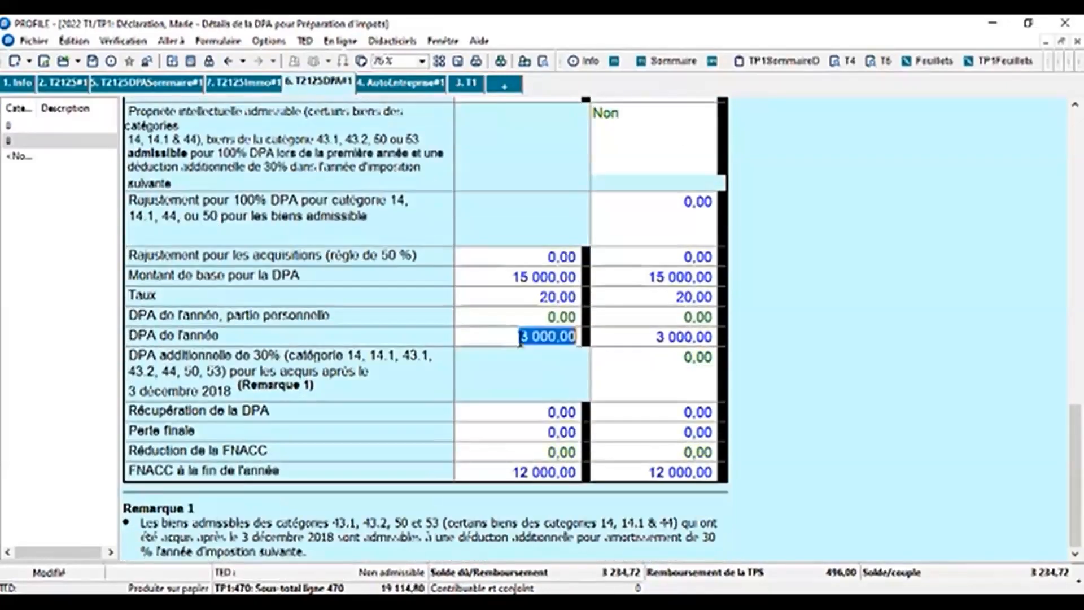
key(alt+Tab)
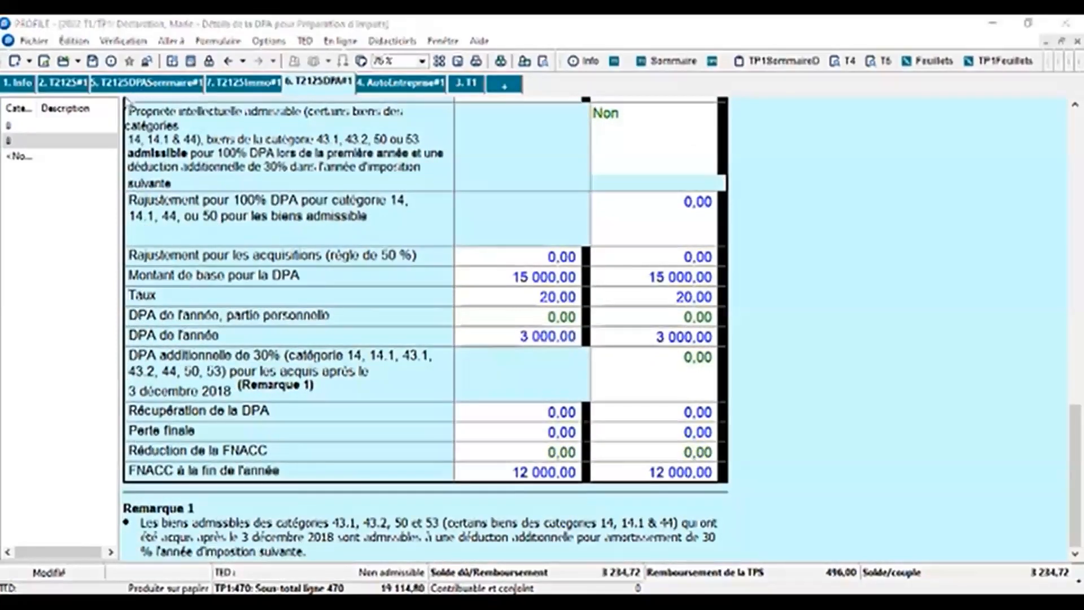
Step: Check the total DPA for the year in the DPA summary and its transfer to line 9936 of T2125#1
click(135, 87)
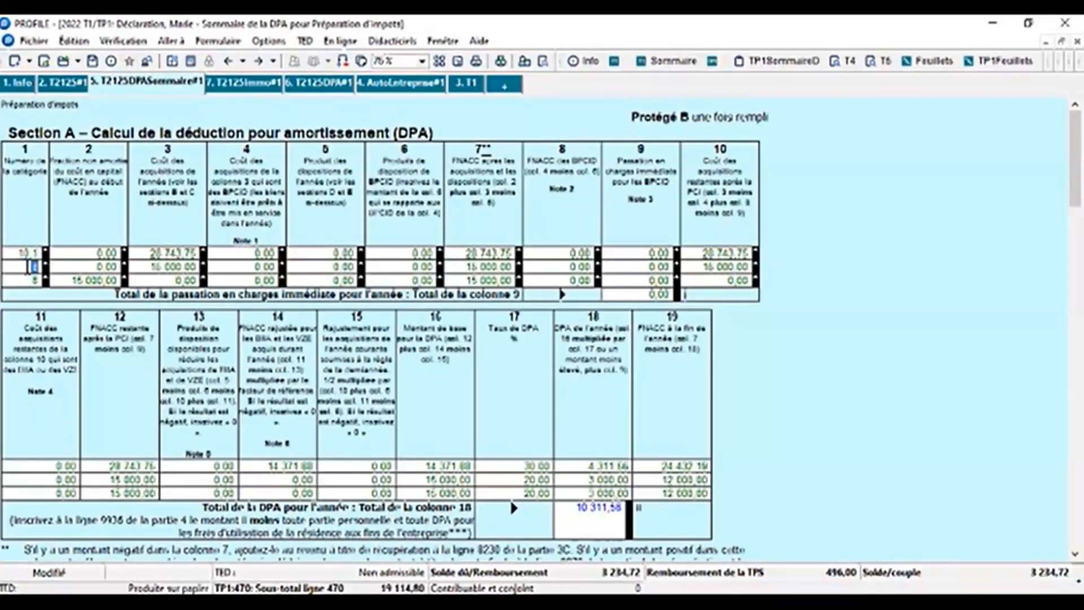
click(21, 276)
click(581, 524)
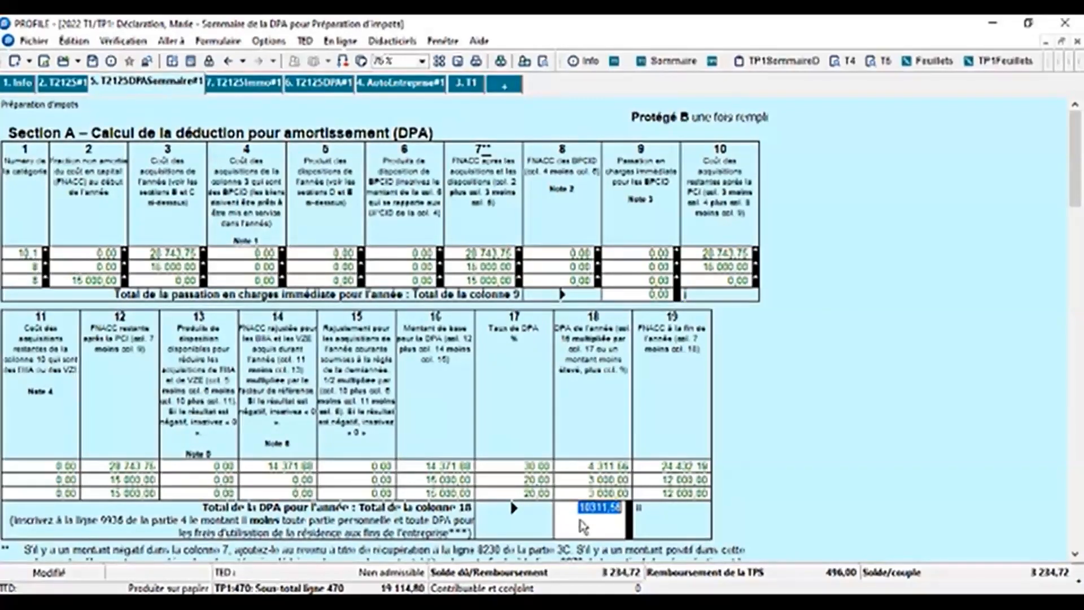
click(63, 89)
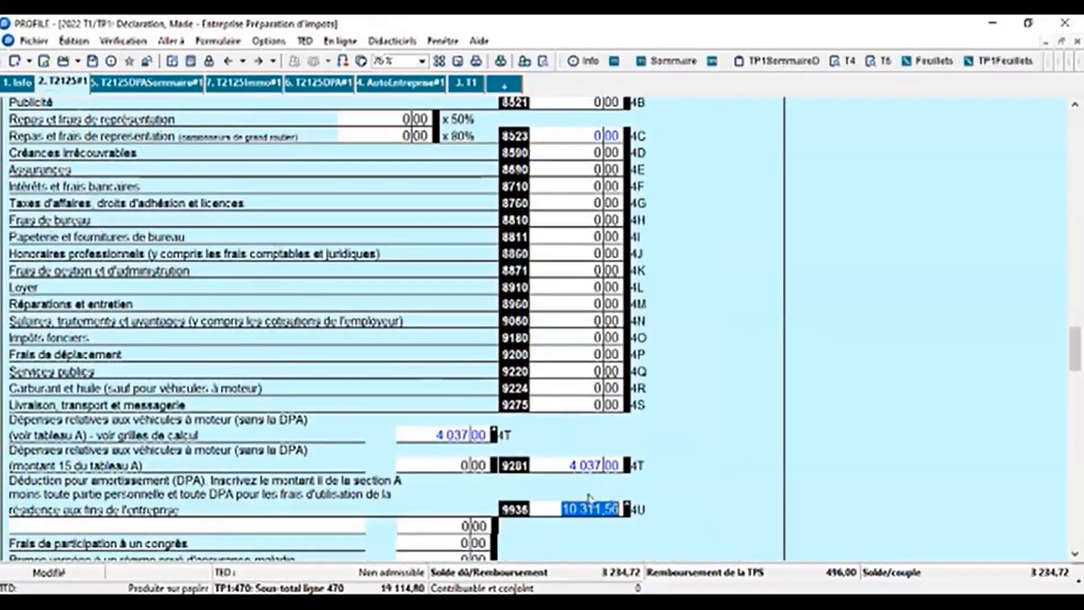
click(544, 508)
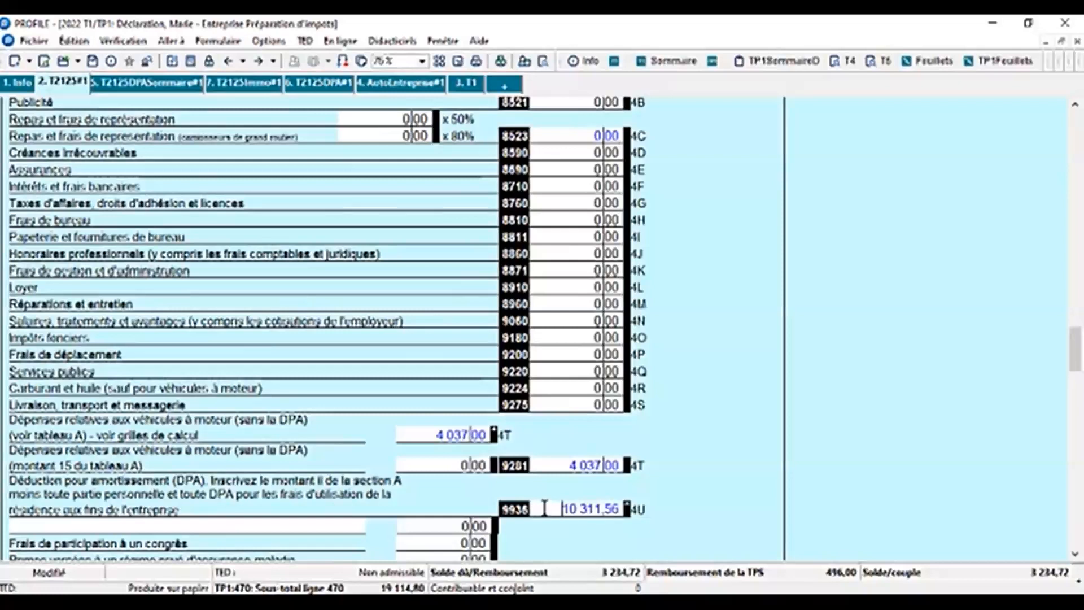
Step: Check the net income in Part 5 of T2125#1 and compare it with line 13500 of the T1
scroll(552, 531, down, 7)
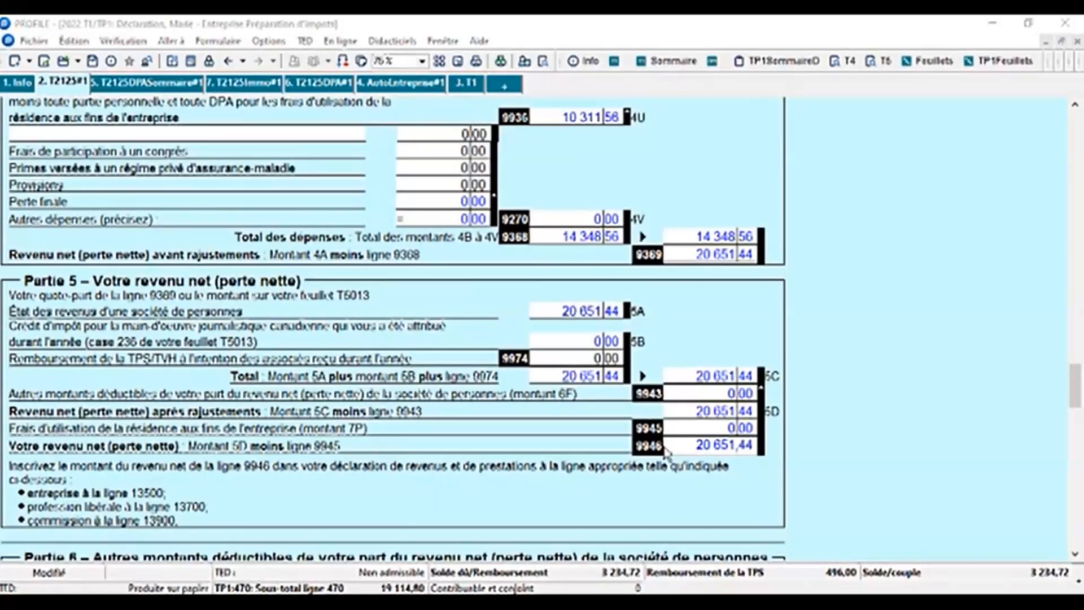
click(466, 83)
click(413, 83)
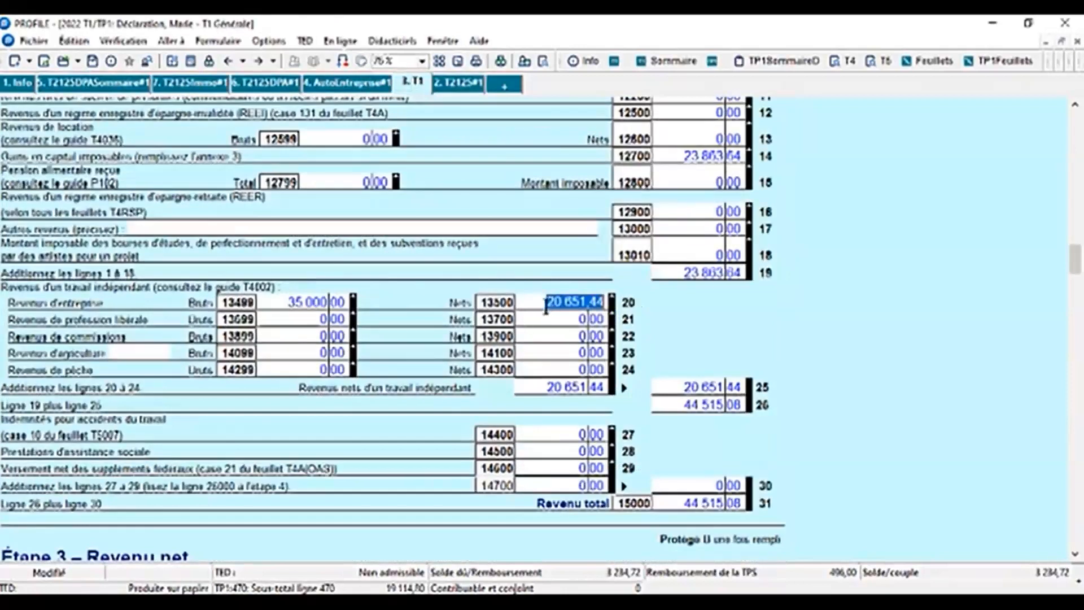
click(546, 302)
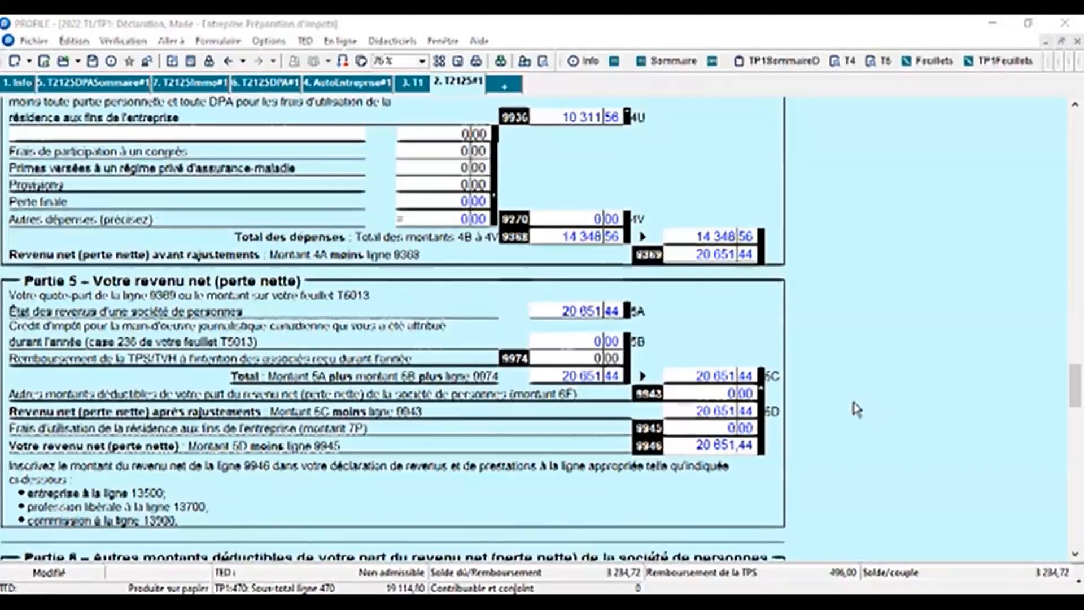
Step: In Part 7 of T2125#1, enter business area 25, total area 100, and 100 for each expense 7A to 7G, describing 7G as Autres
scroll(859, 410, down, 5)
scroll(857, 410, down, 5)
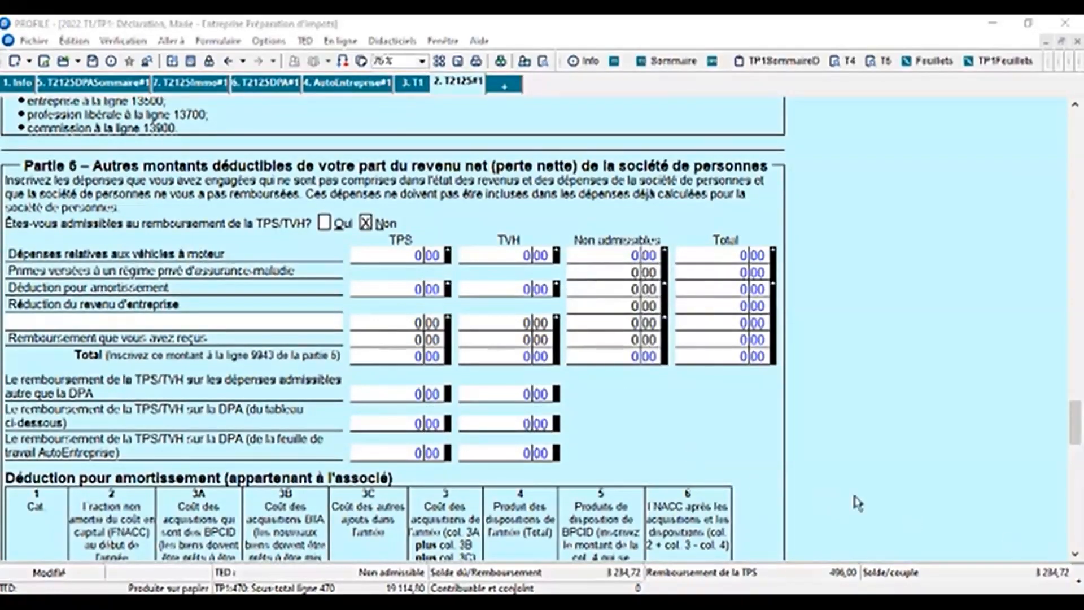
scroll(858, 503, down, 12)
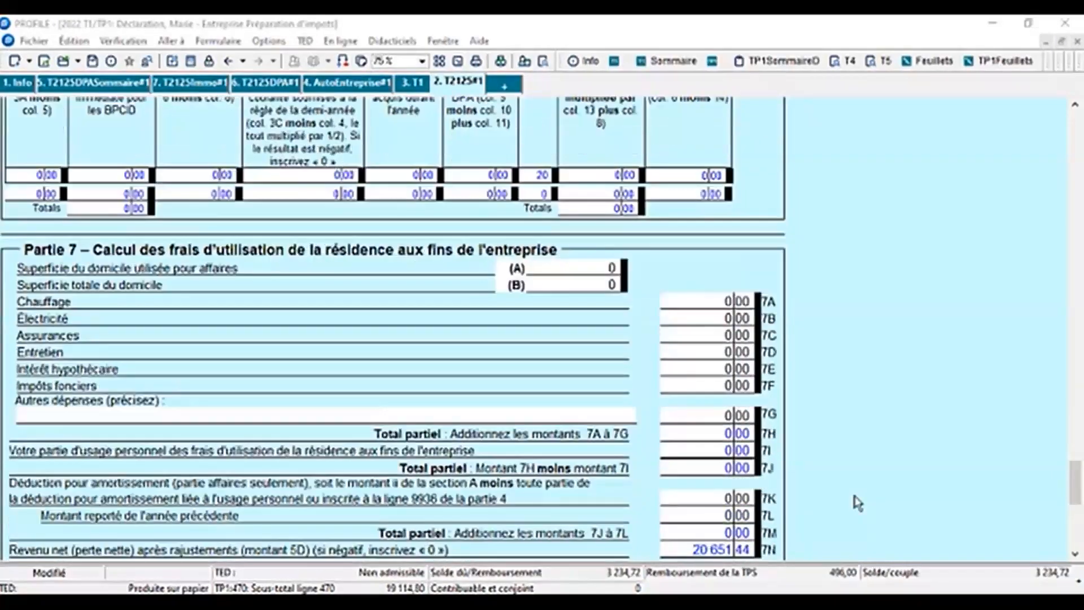
scroll(858, 503, down, 1)
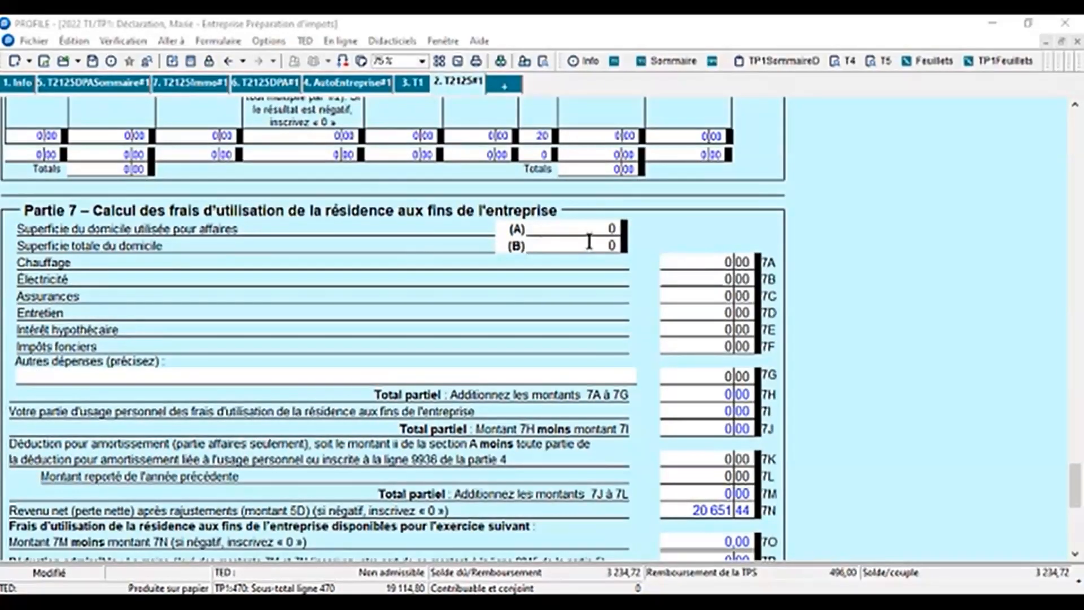
click(646, 235)
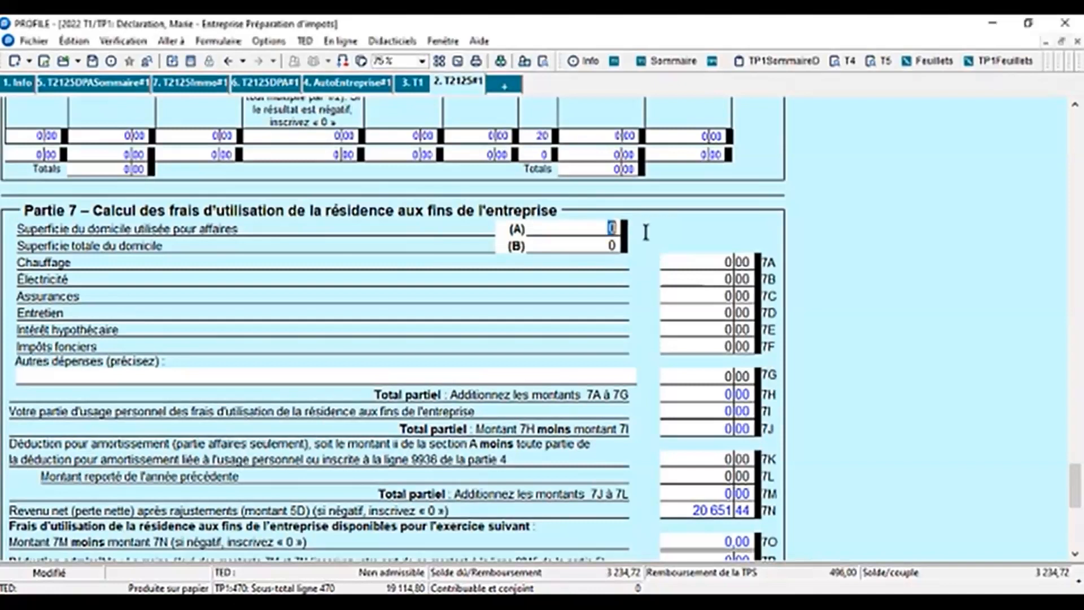
click(614, 229)
click(589, 244)
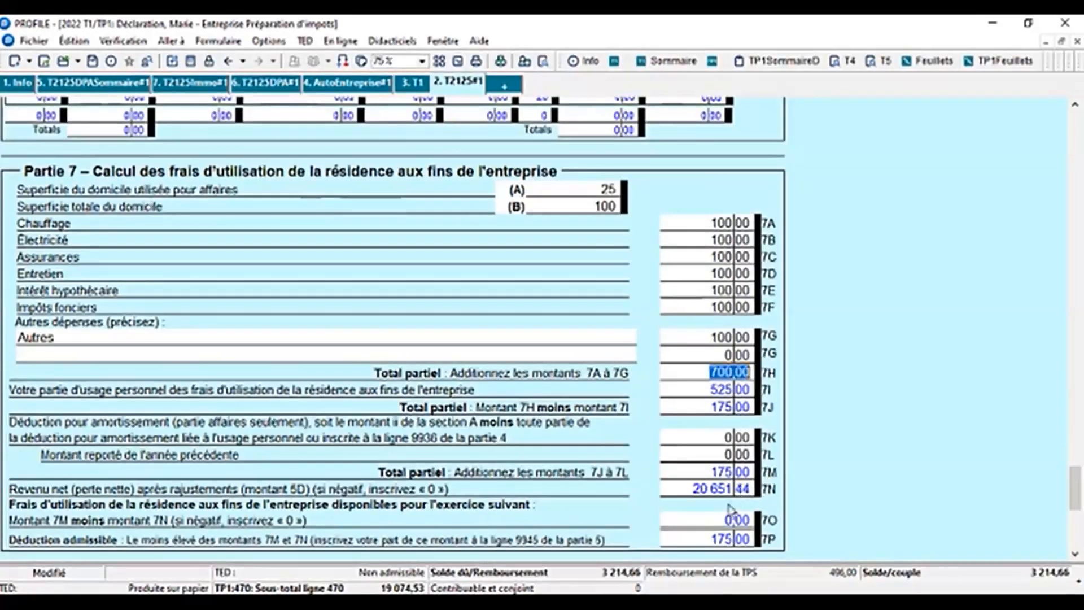
Step: Check the allowable home-office deduction on line 7P and how it carries to lines 9945 and 9946 in Part 5
click(712, 542)
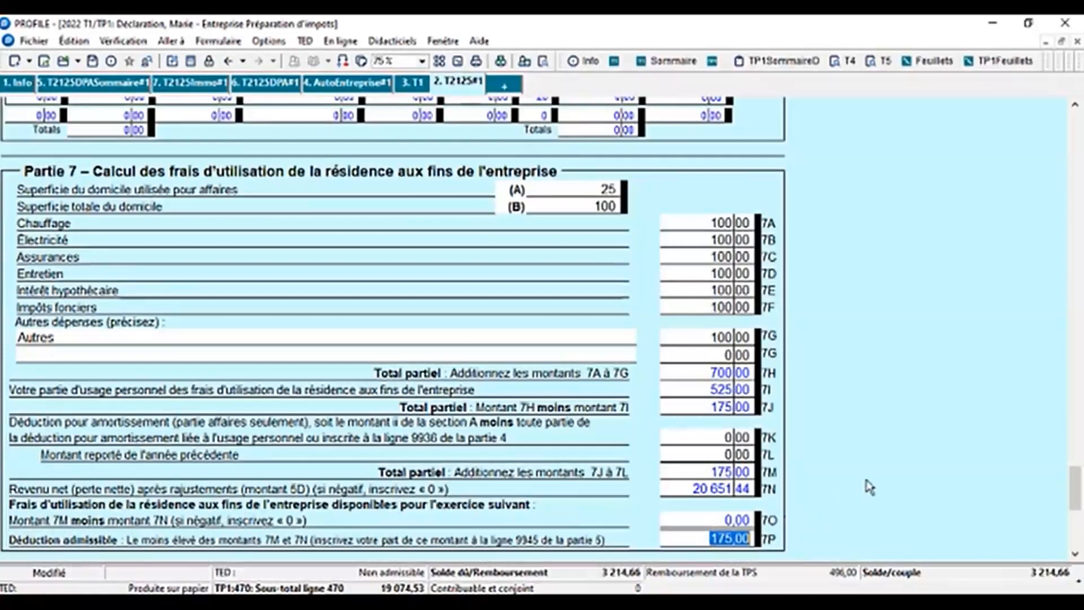
scroll(884, 480, up, 10)
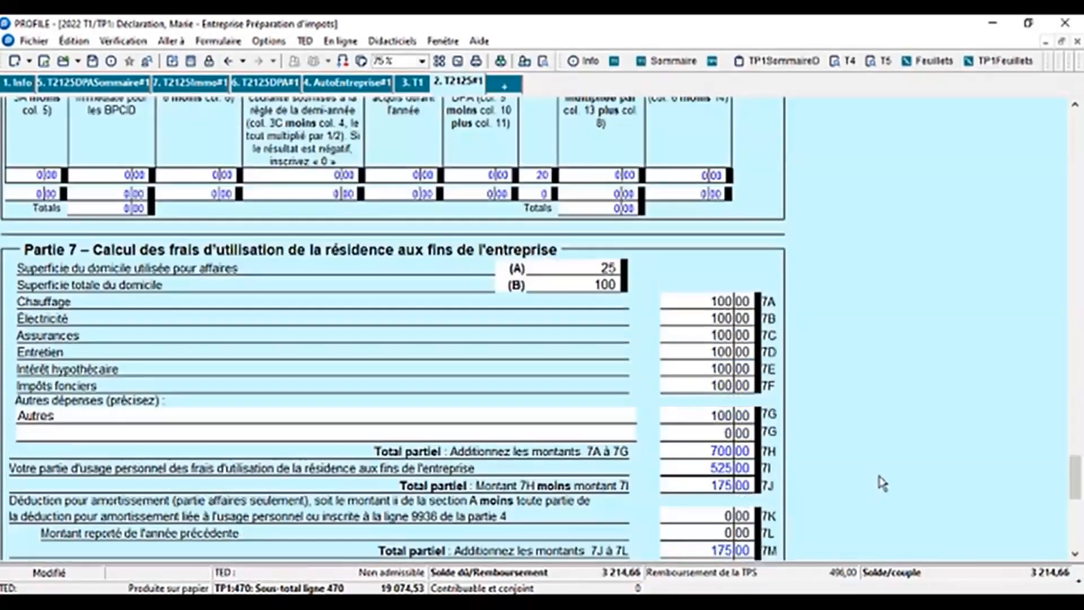
scroll(883, 474, up, 7)
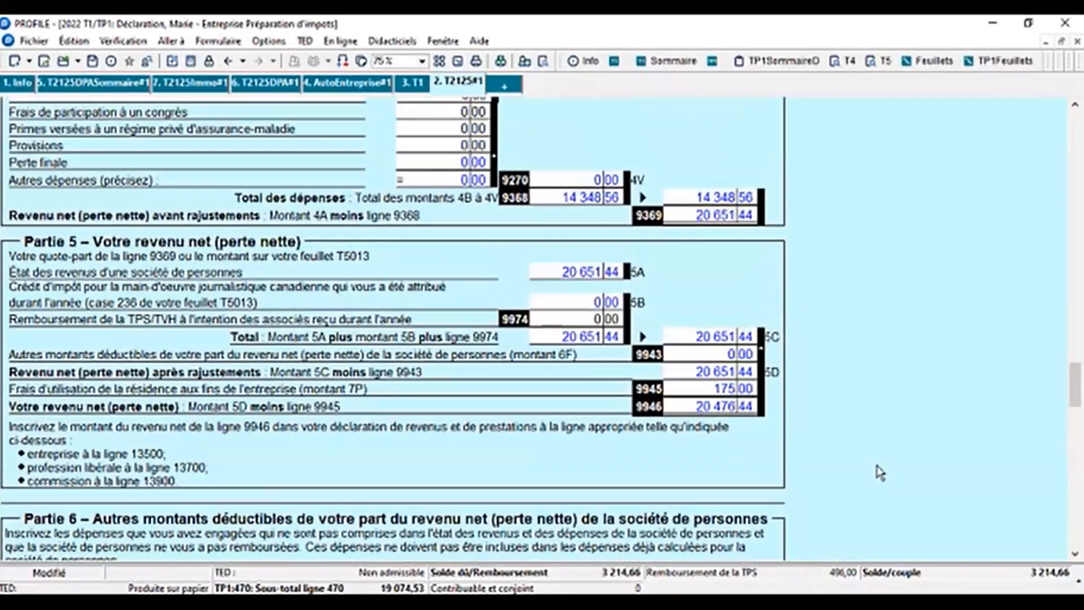
click(704, 466)
Step: Examine the spouse's name, NAS and Quote-part fields in Part 8 on the other partners
scroll(954, 381, down, 15)
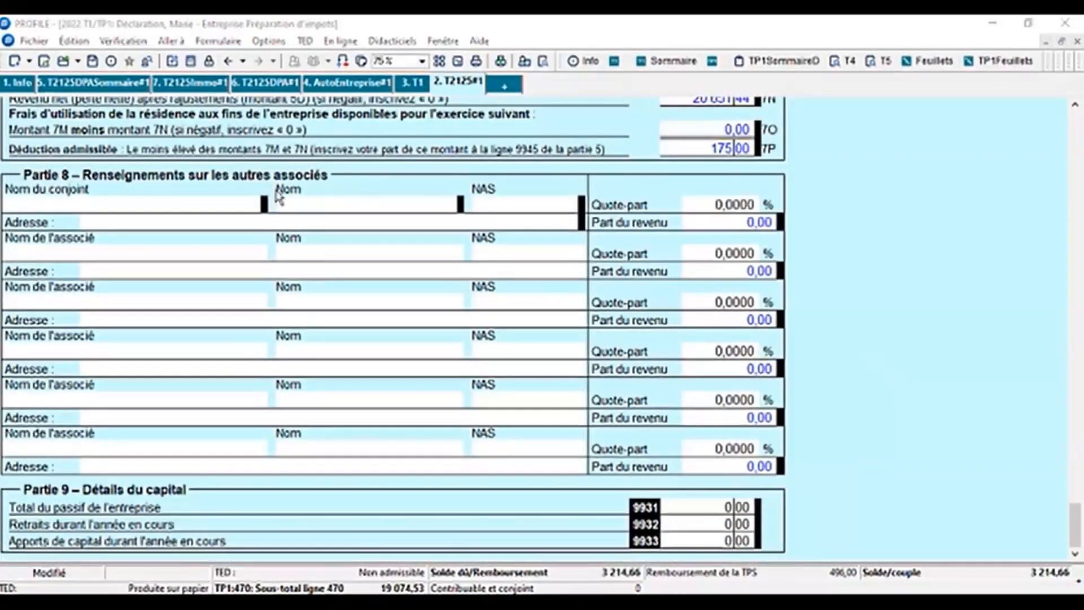
click(103, 203)
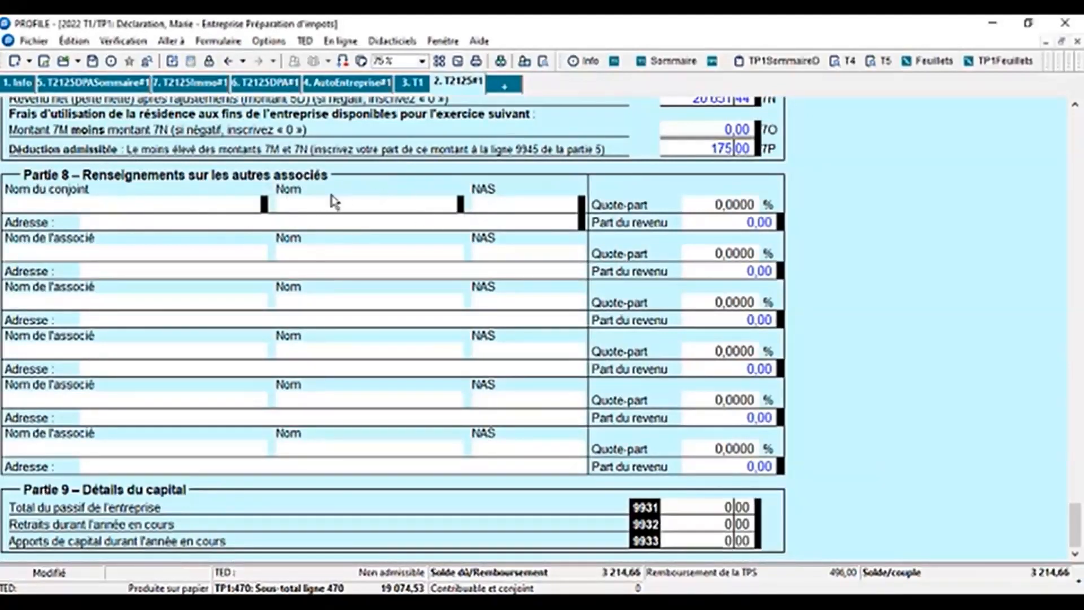
click(504, 204)
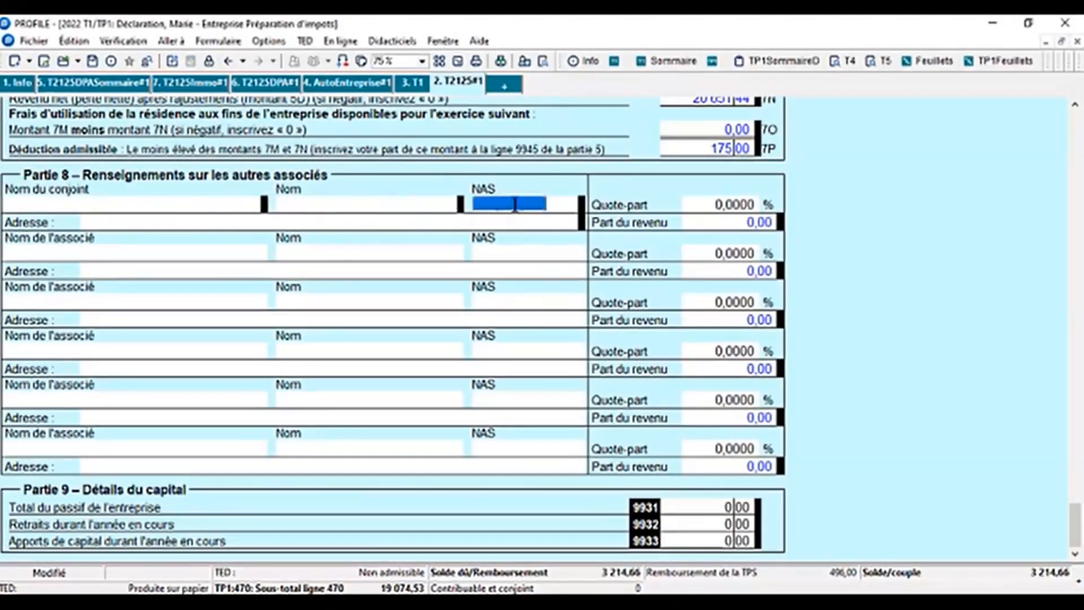
click(721, 204)
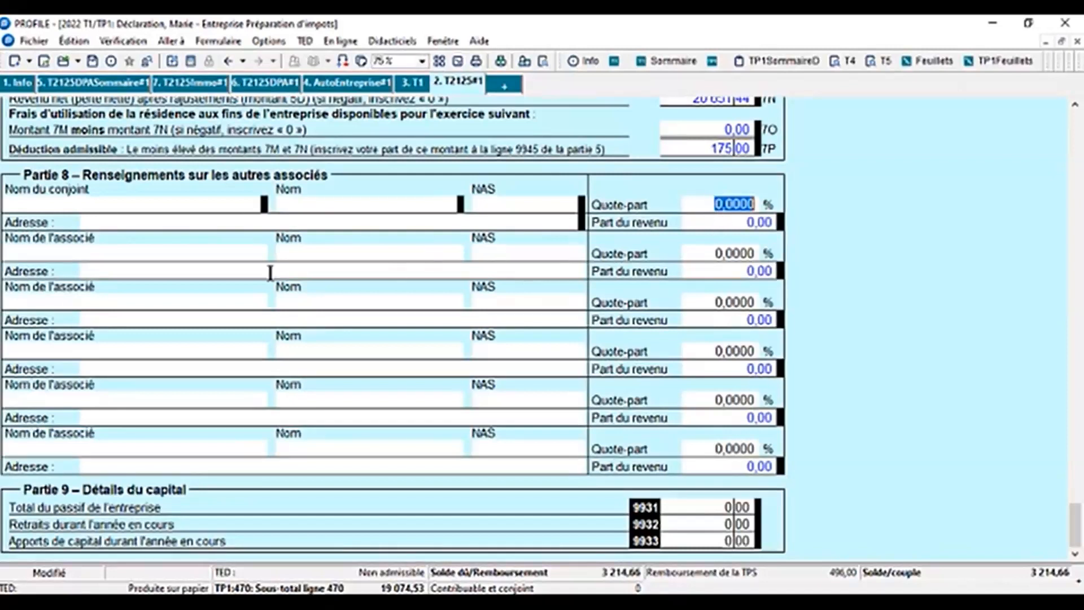
Step: In Part 8 of T2125#1, fill in the spouse's identification details and set the spouse's Quote-part to 50%
click(83, 256)
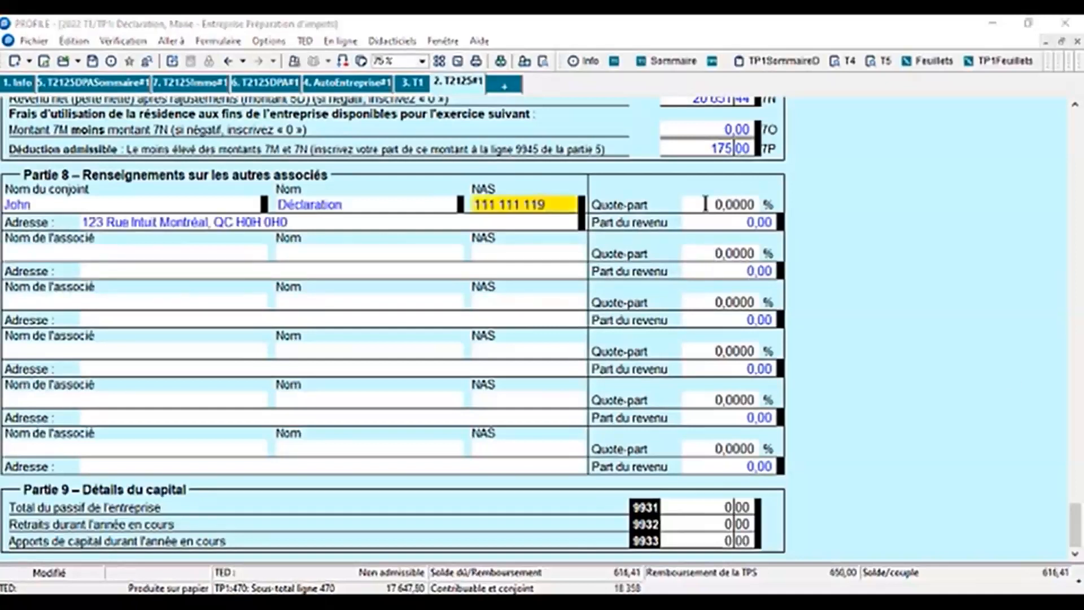
click(715, 210)
text(50)
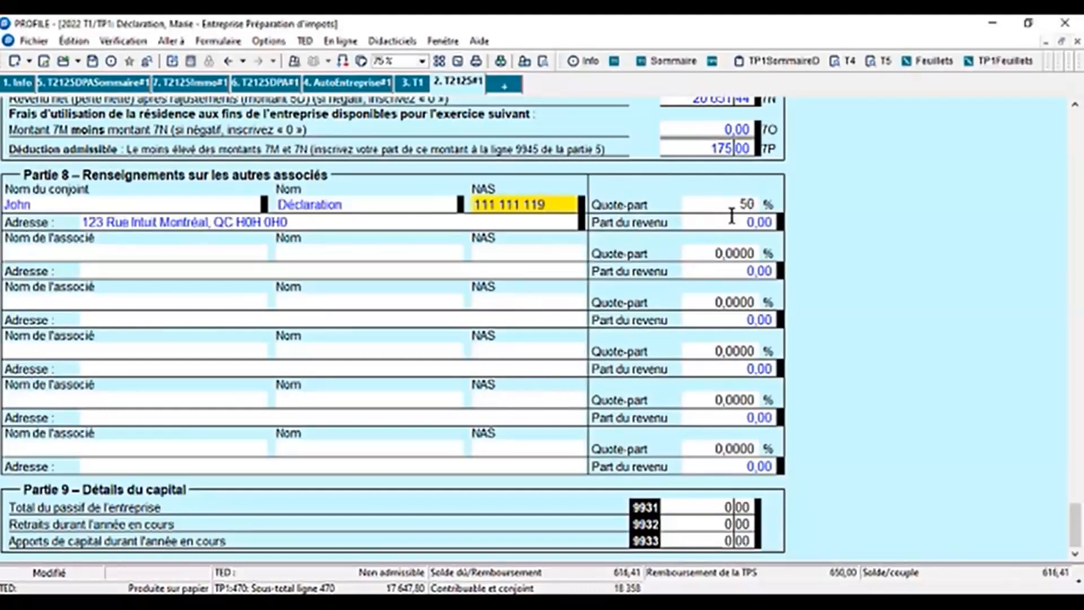
key(Tab)
scroll(450, 113, up, 1)
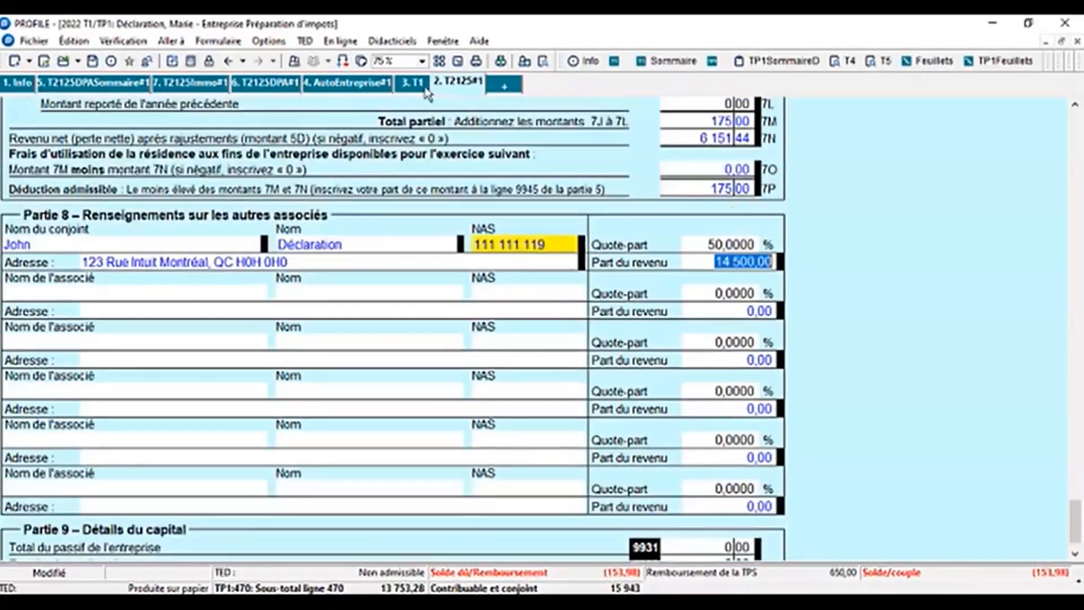
Step: Switch to the spouse's return and examine the shared income and expenses in T2125#1 and net business income on T1 line 13500
click(295, 62)
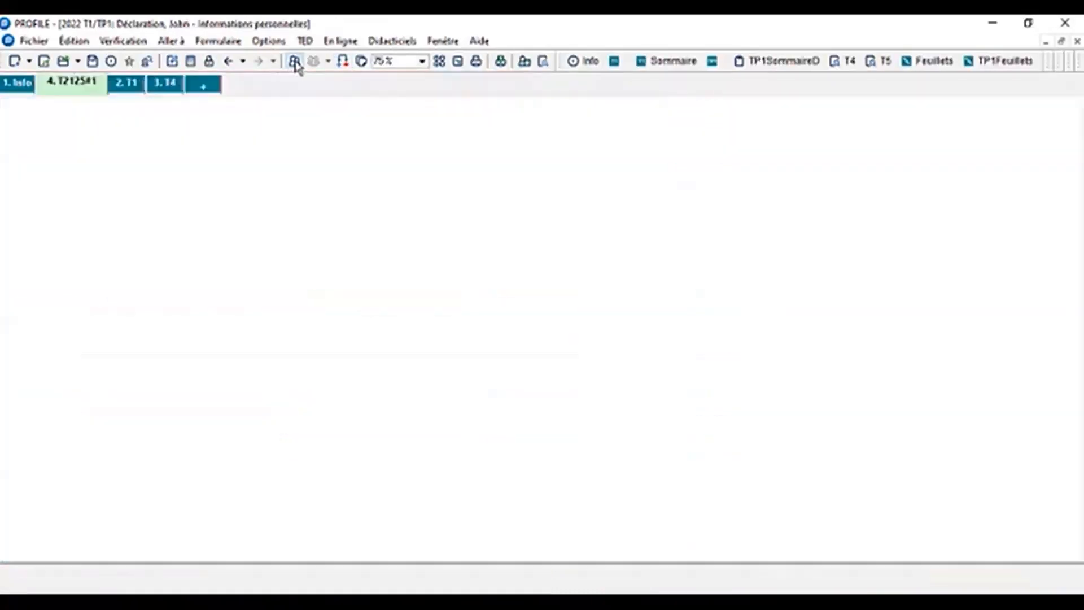
scroll(896, 370, up, 15)
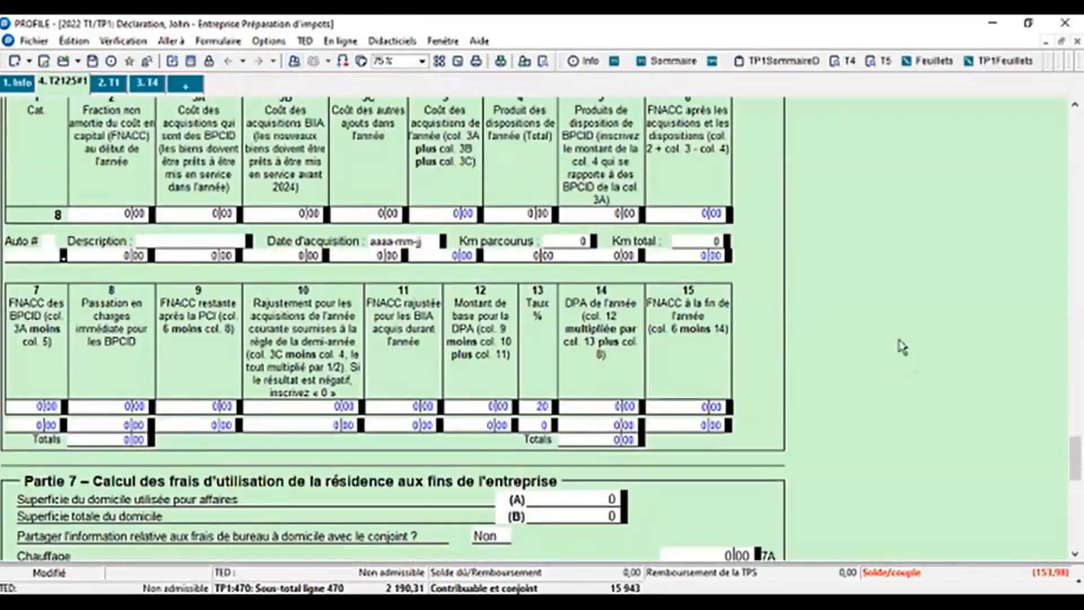
scroll(882, 337, up, 15)
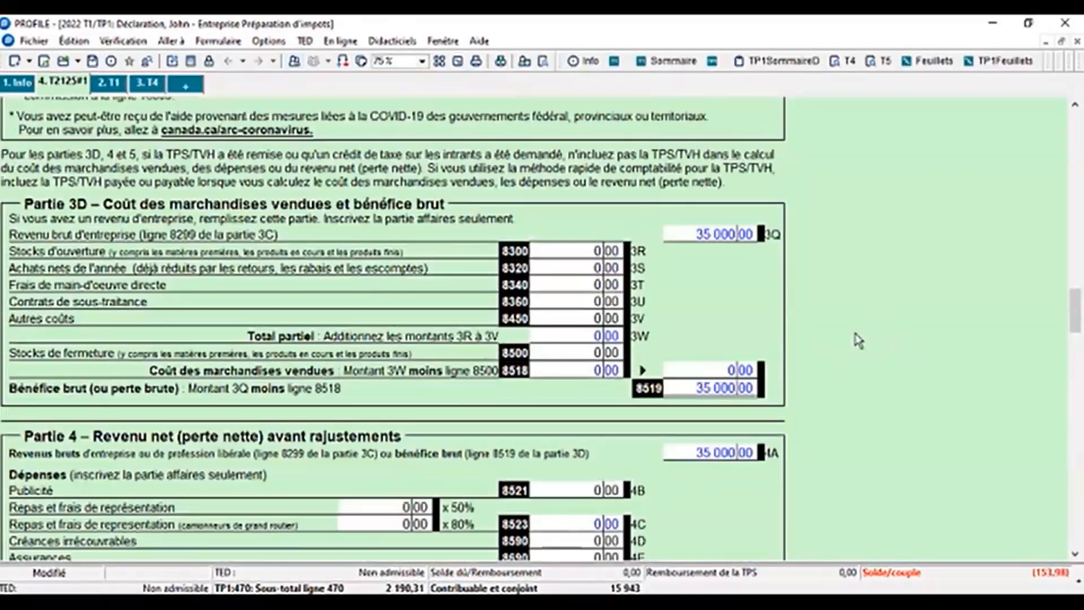
scroll(850, 344, up, 15)
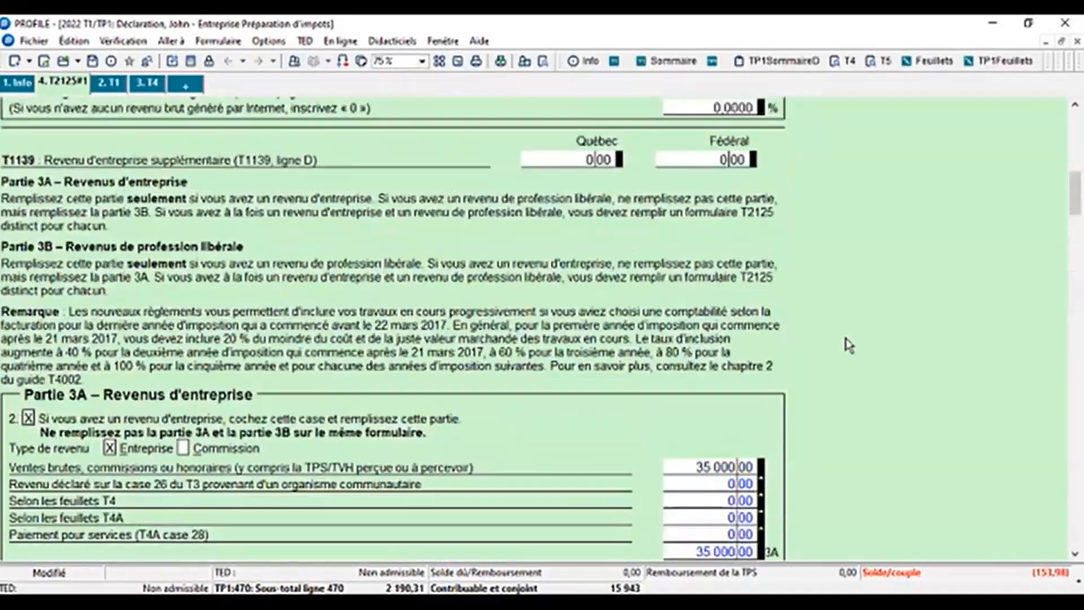
scroll(851, 350, down, 12)
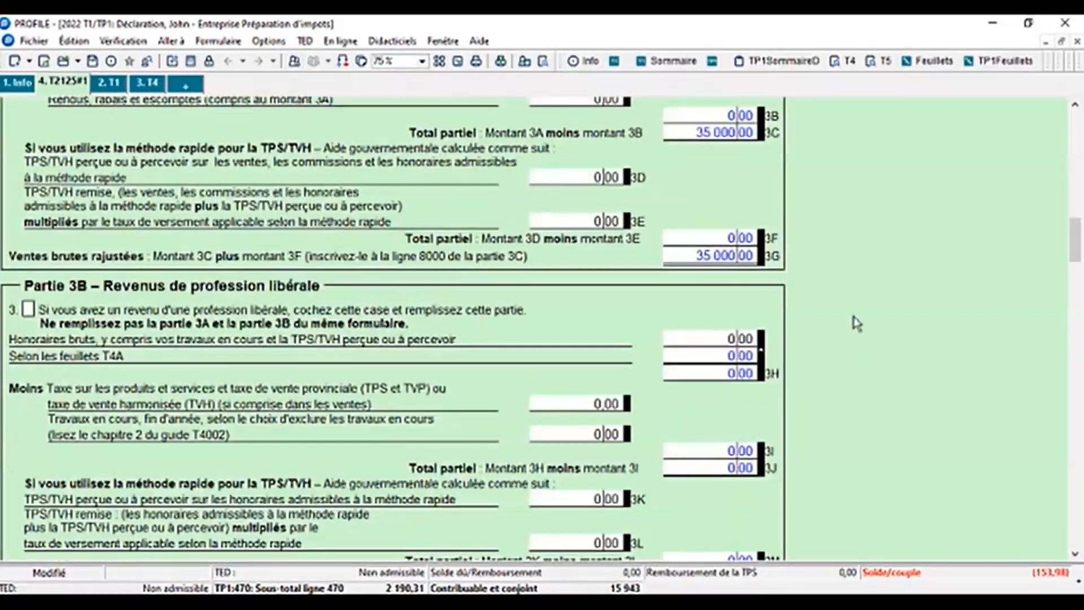
scroll(854, 325, up, 4)
scroll(853, 322, down, 10)
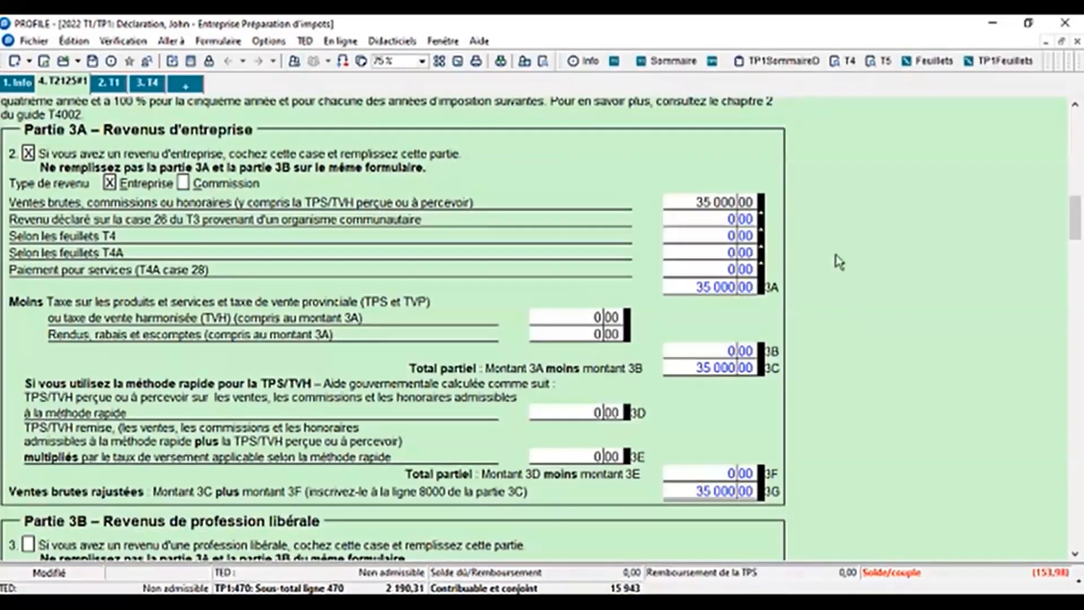
scroll(845, 282, down, 20)
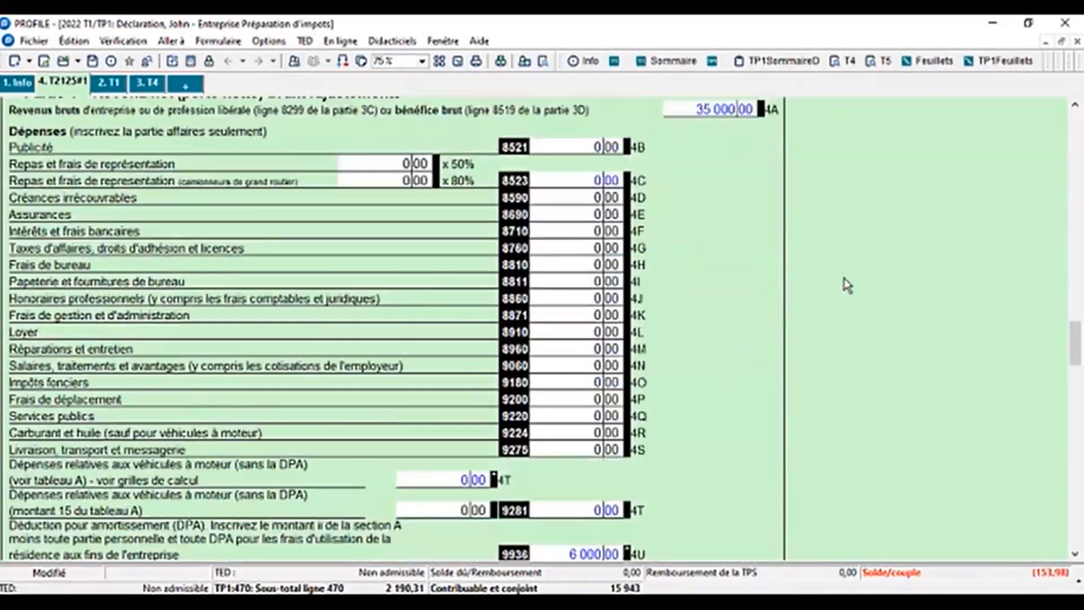
click(57, 85)
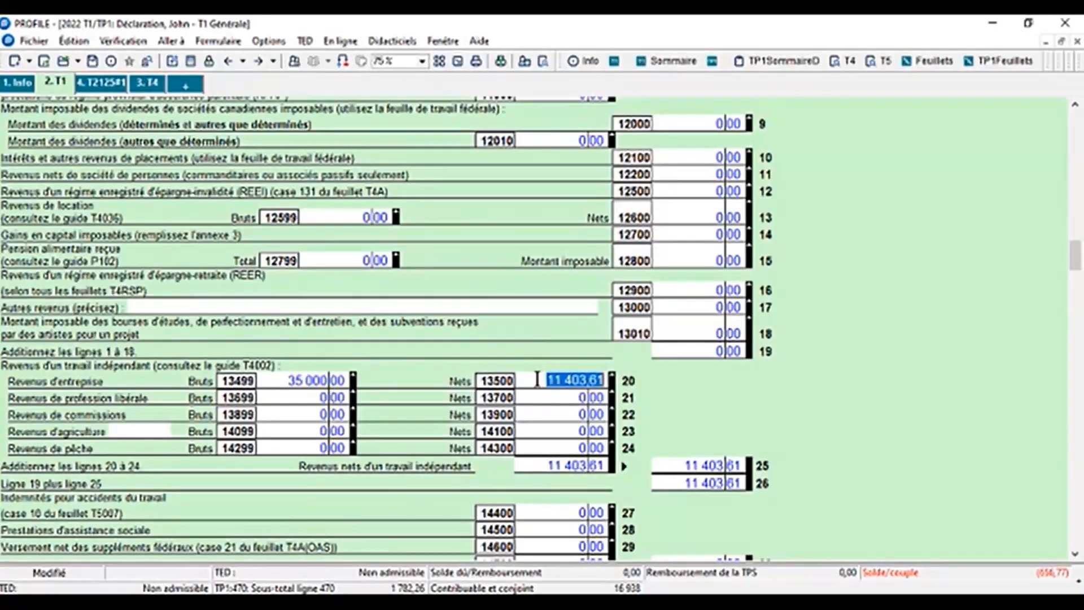
Step: Return to the main taxpayer's T2125#1 and set the first non-spouse associate's Quote-part in Part 8 to 50%
click(299, 65)
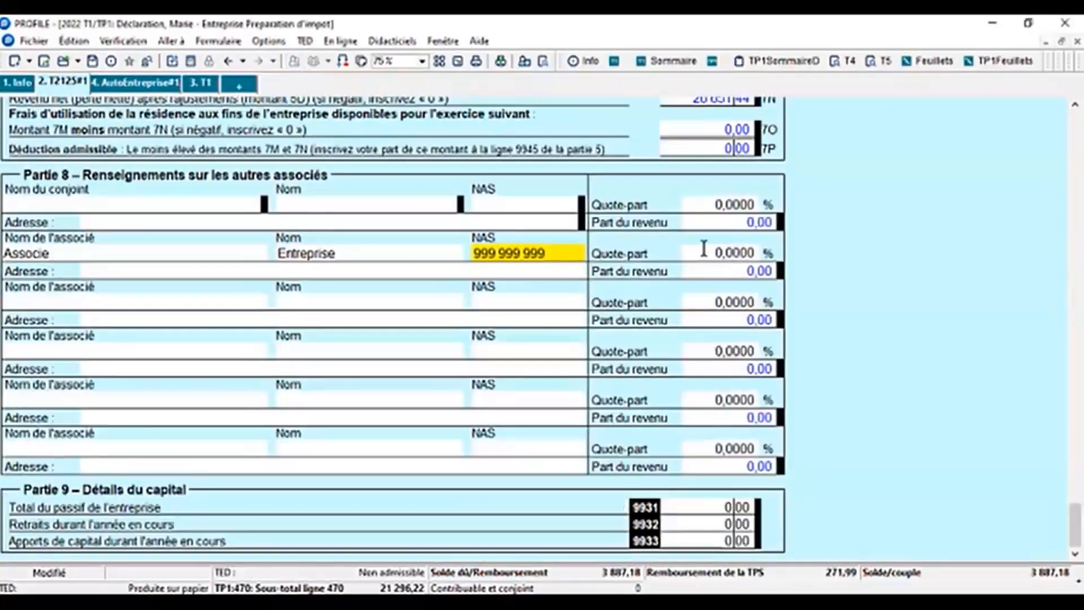
drag(704, 248, 777, 249)
text(50)
key(Tab)
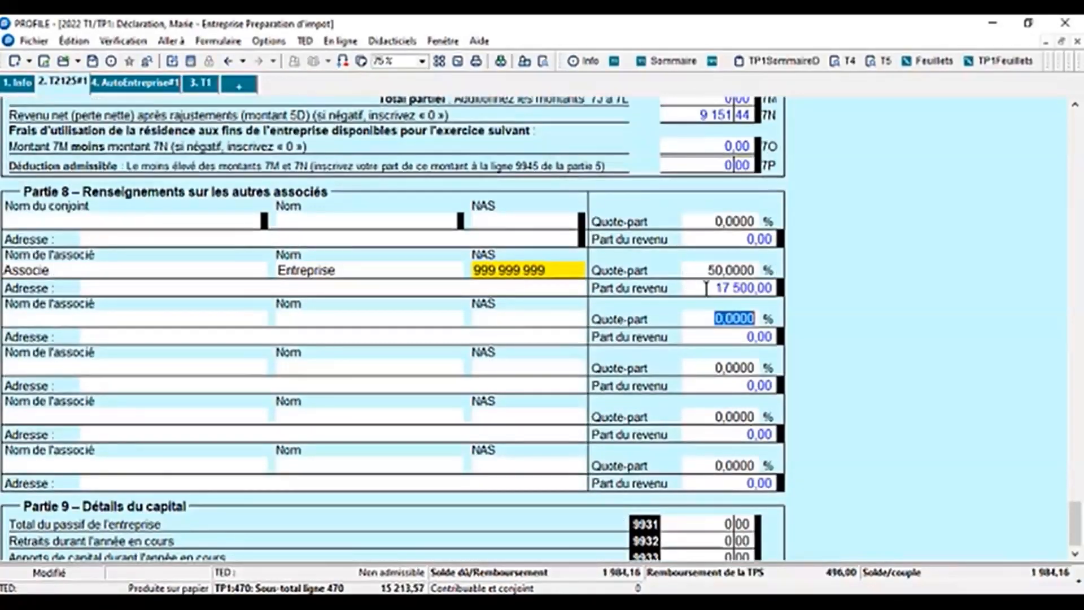
click(741, 291)
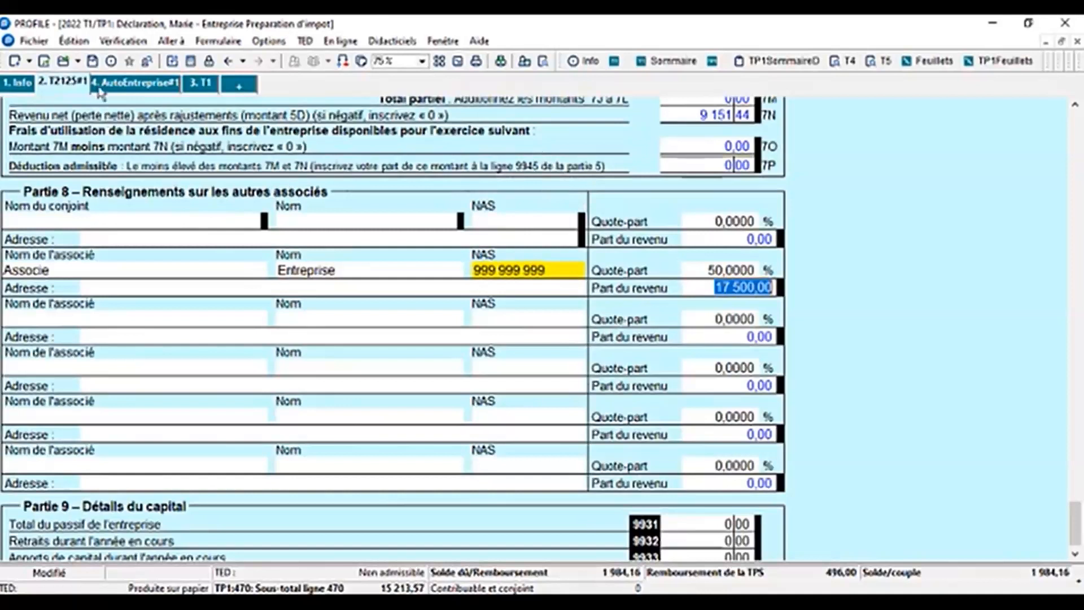
Step: Copy the T2125#1 data with Copie intuitive and paste it into the unnamed return's T2125#1 with Collage intuitive
click(76, 45)
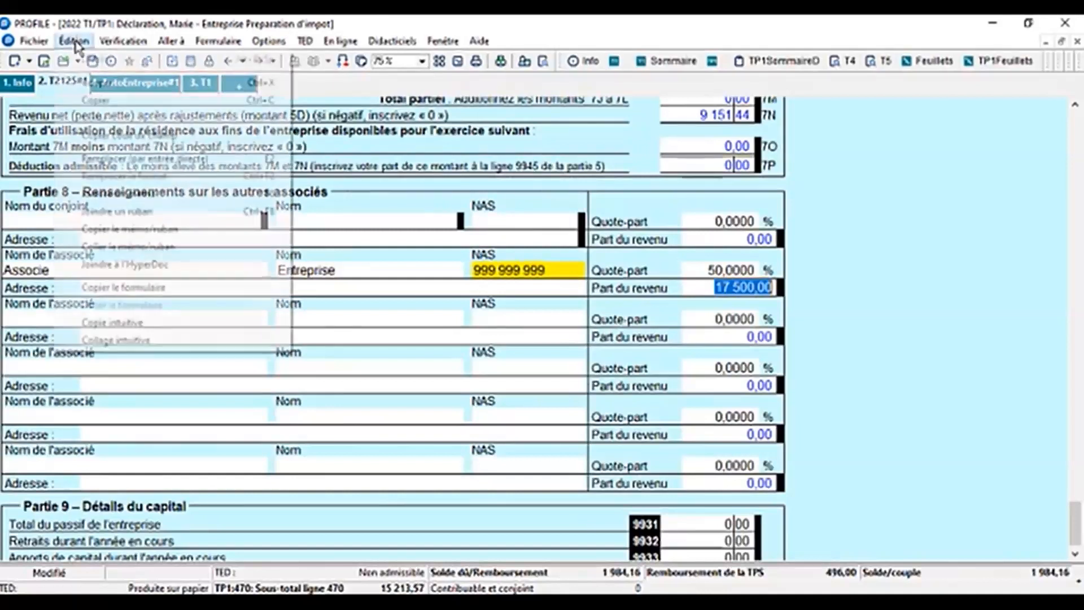
click(128, 324)
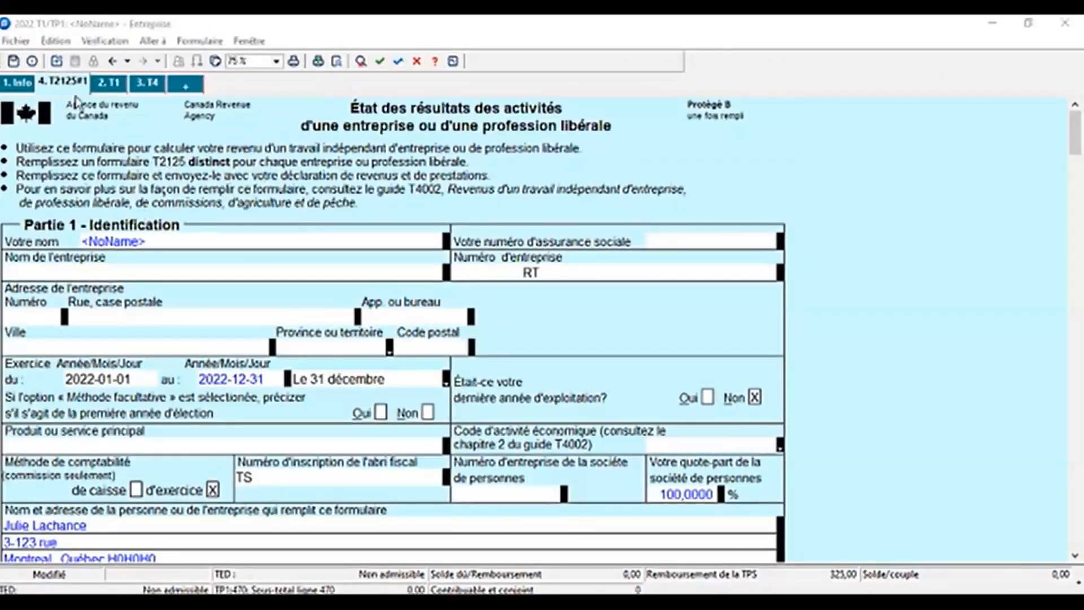
click(55, 40)
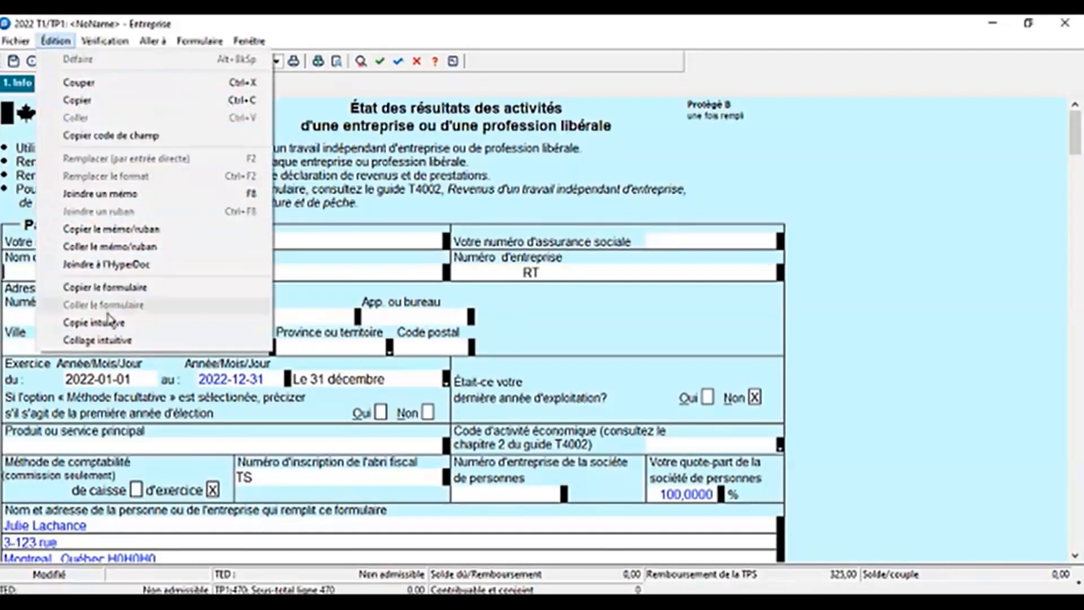
click(119, 345)
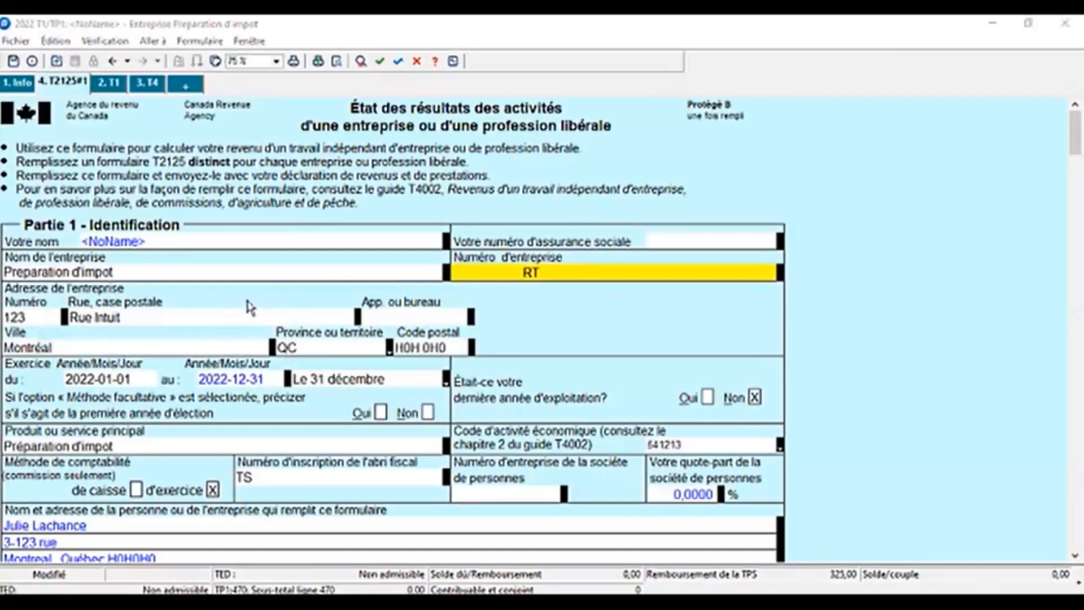
Step: Examine the pasted T2125#1 in the unnamed return, from the identification through gross income to the Part 4 expenses
scroll(577, 338, down, 3)
scroll(576, 338, down, 20)
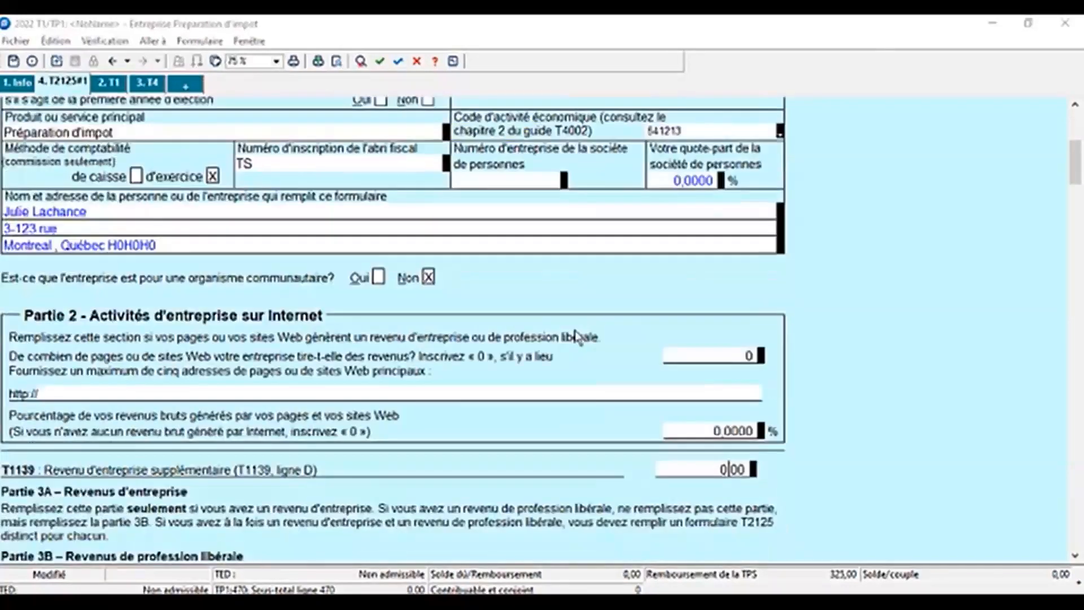
scroll(609, 321, down, 2)
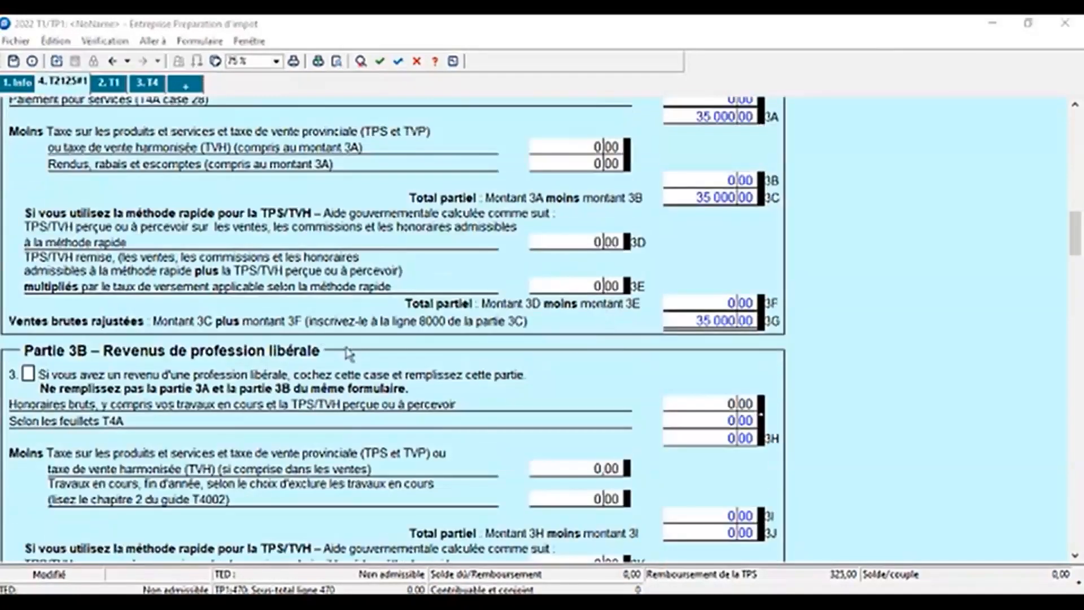
scroll(326, 359, down, 6)
scroll(441, 352, down, 20)
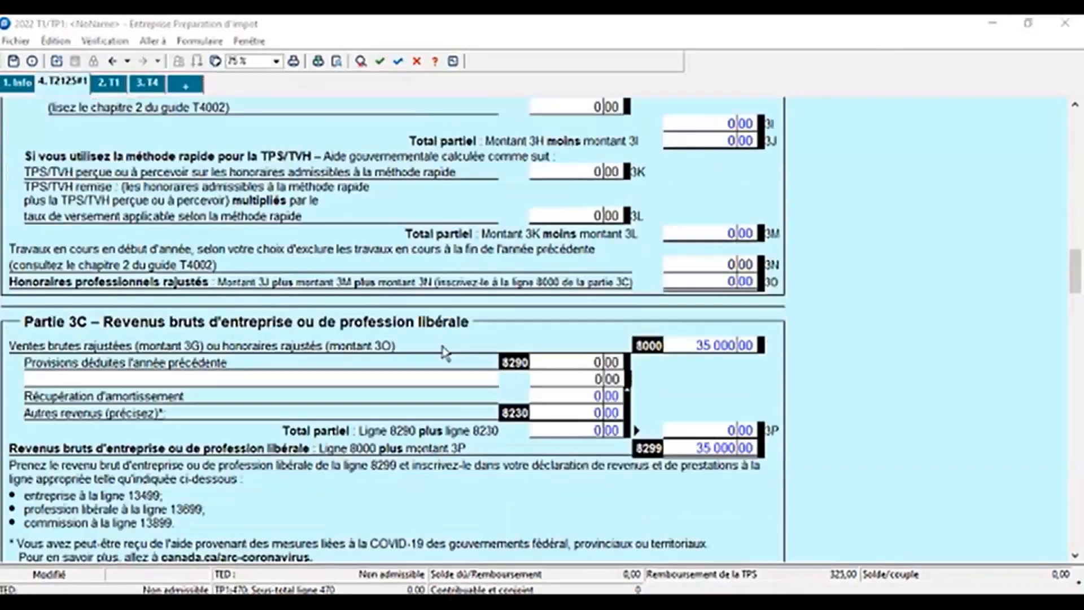
scroll(460, 341, down, 5)
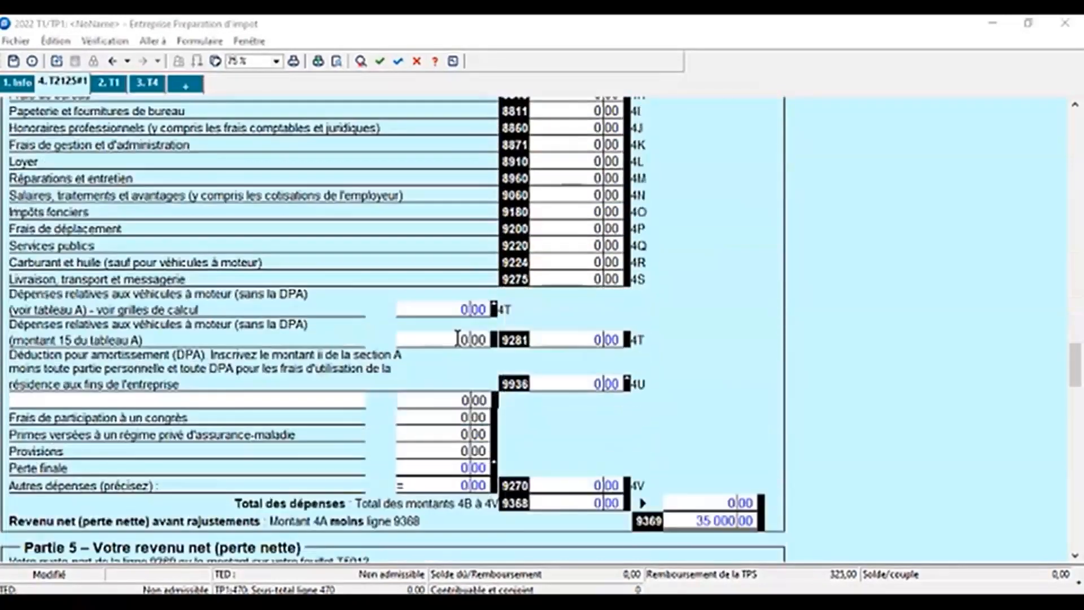
click(468, 271)
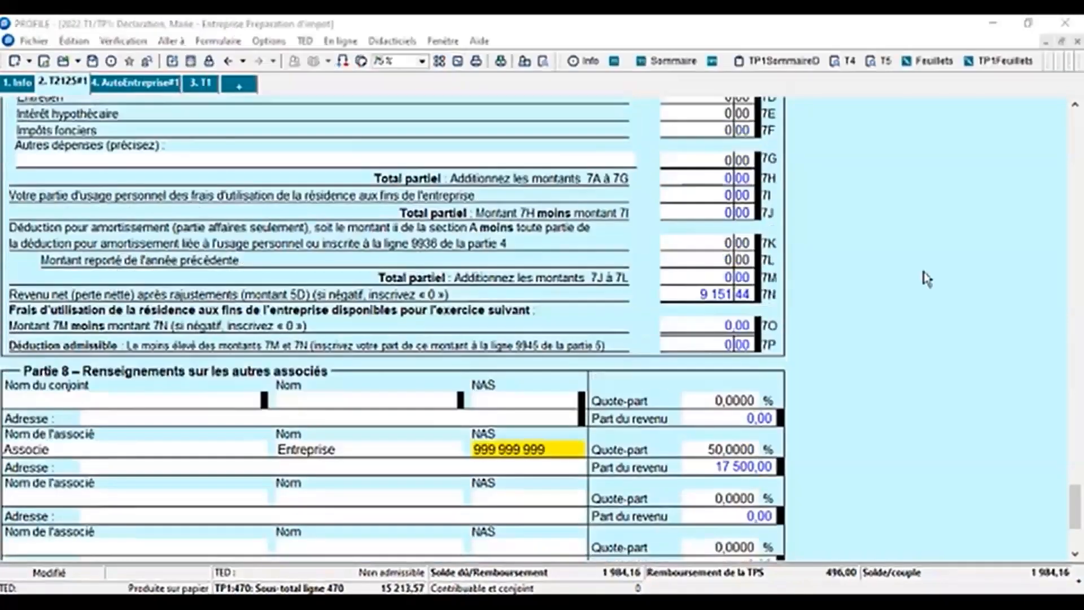
Step: Examine the vehicle expenses, vehicle DPA and associate's depreciation table in Part 6 of the main taxpayer's T2125#1
scroll(927, 282, up, 10)
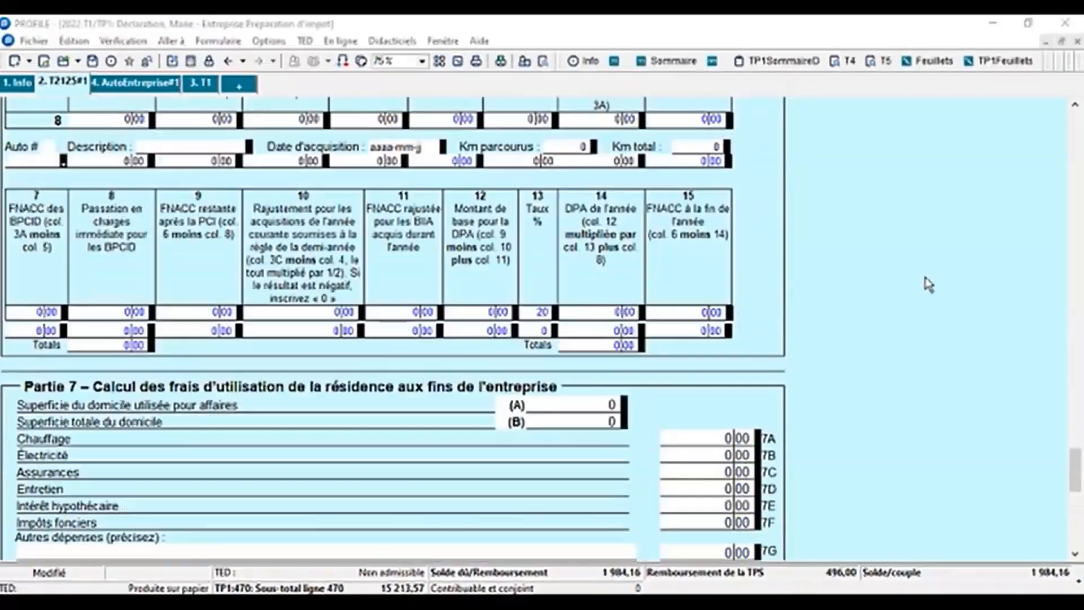
scroll(927, 287, up, 1)
scroll(928, 287, down, 1)
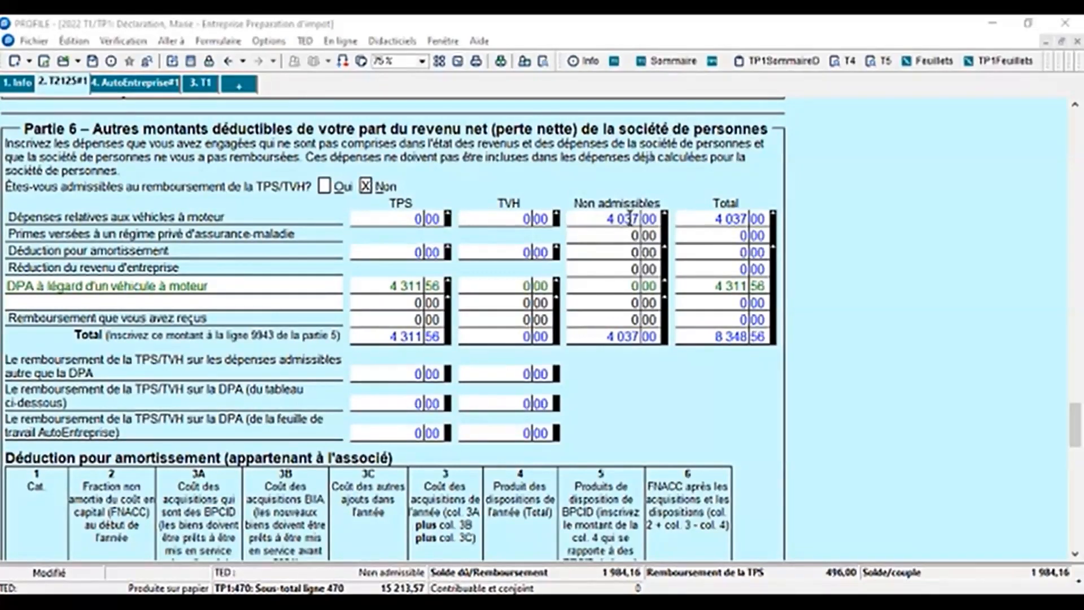
scroll(782, 228, down, 4)
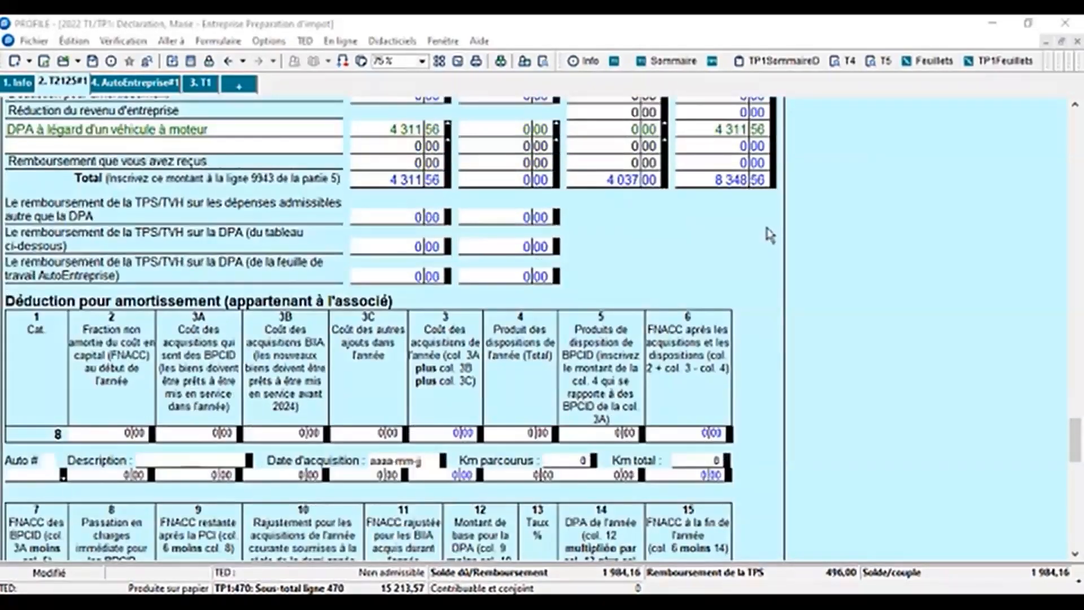
scroll(768, 235, down, 2)
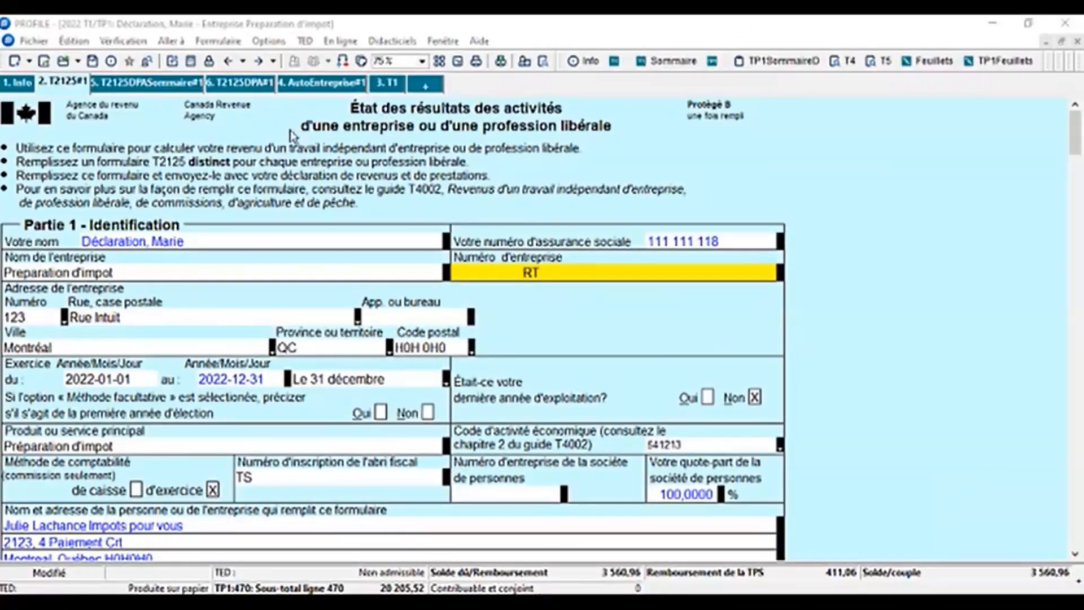
Step: Open the linked Québec TP80#1 and examine its identification, gross income and business expenses in sections 1 to 3
click(343, 62)
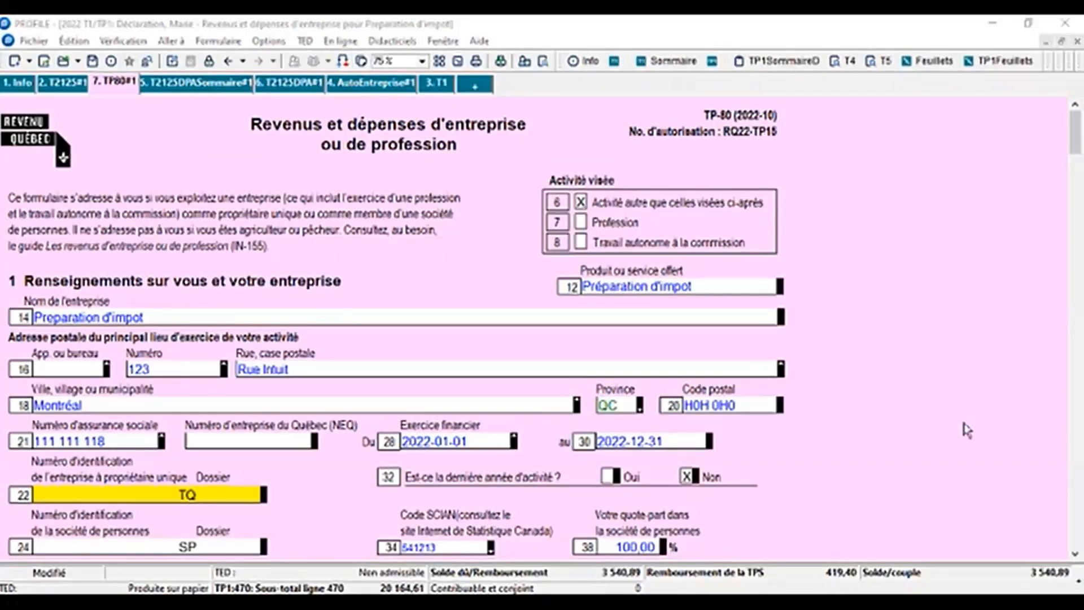
scroll(969, 431, down, 1)
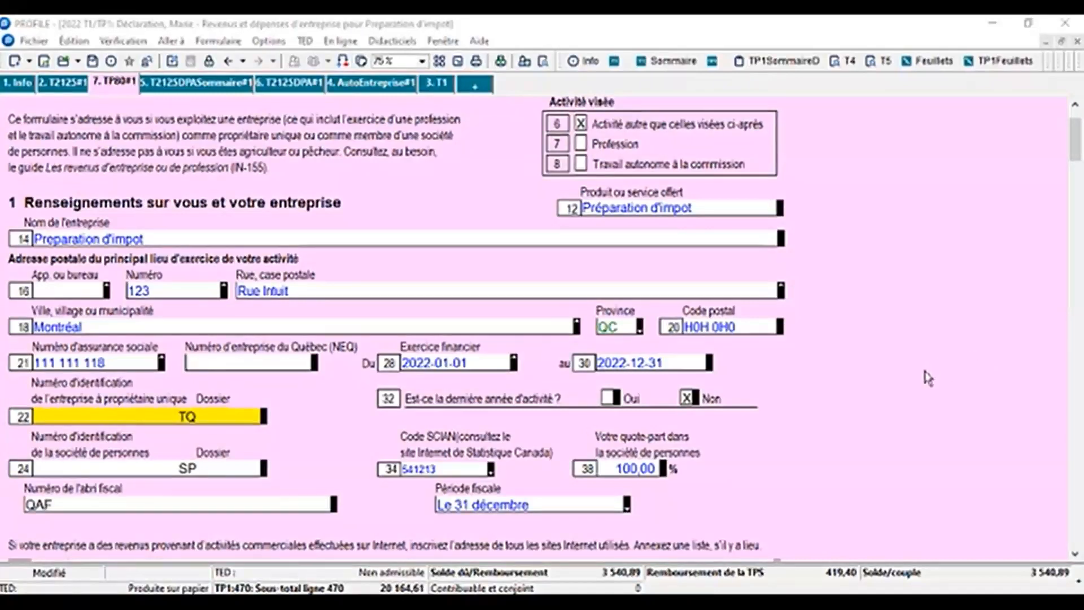
scroll(926, 384, down, 10)
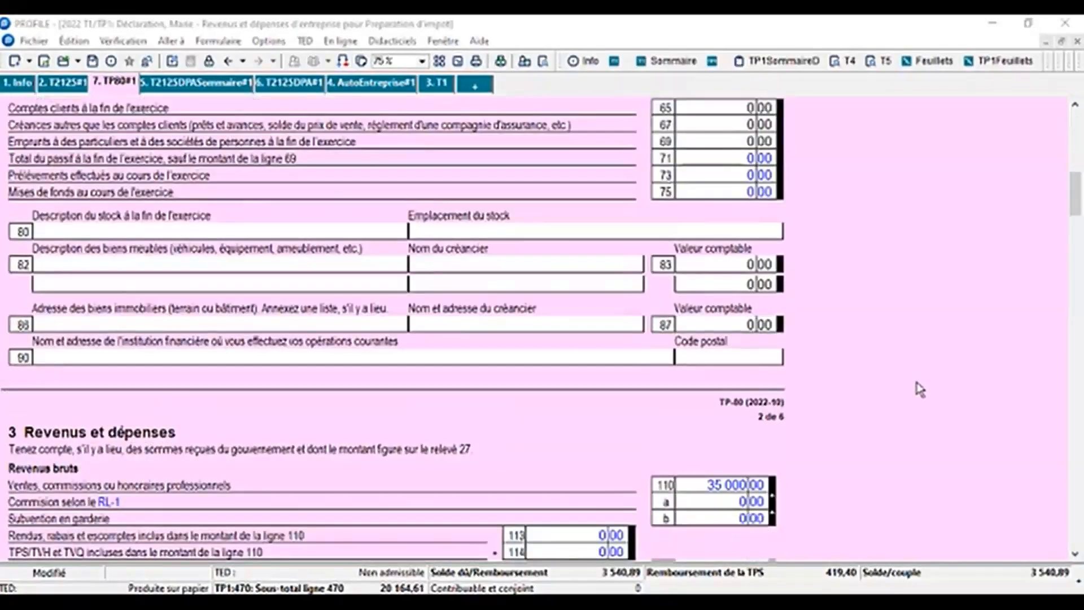
scroll(896, 310, down, 8)
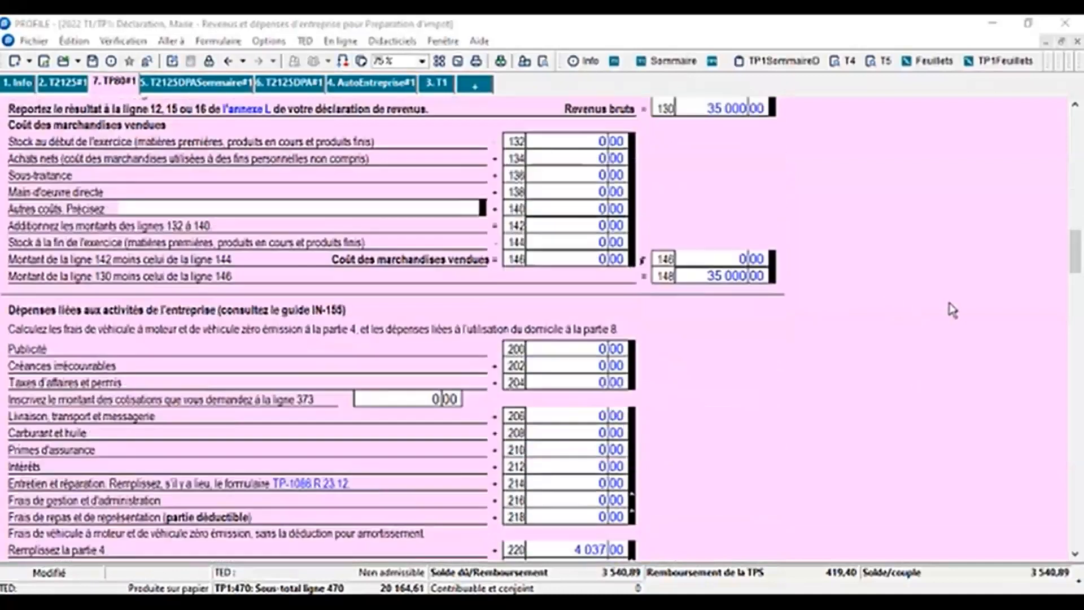
scroll(838, 293, down, 10)
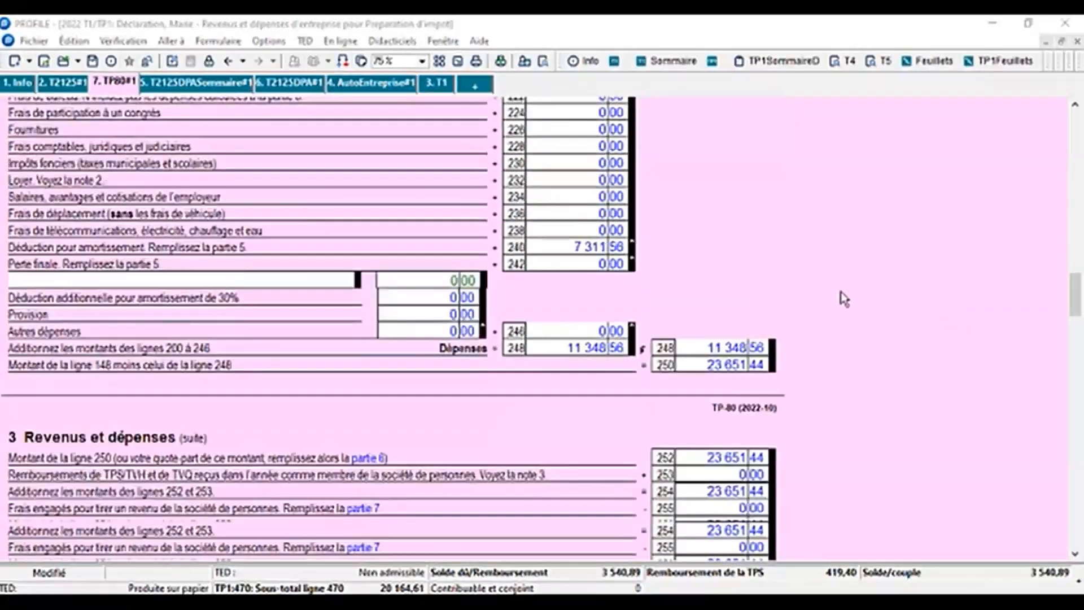
Step: Examine the TP-80's vehicle expenses, depreciation, other partners, partnership costs and home-use expenses in sections 4 to 8
scroll(833, 454, down, 4)
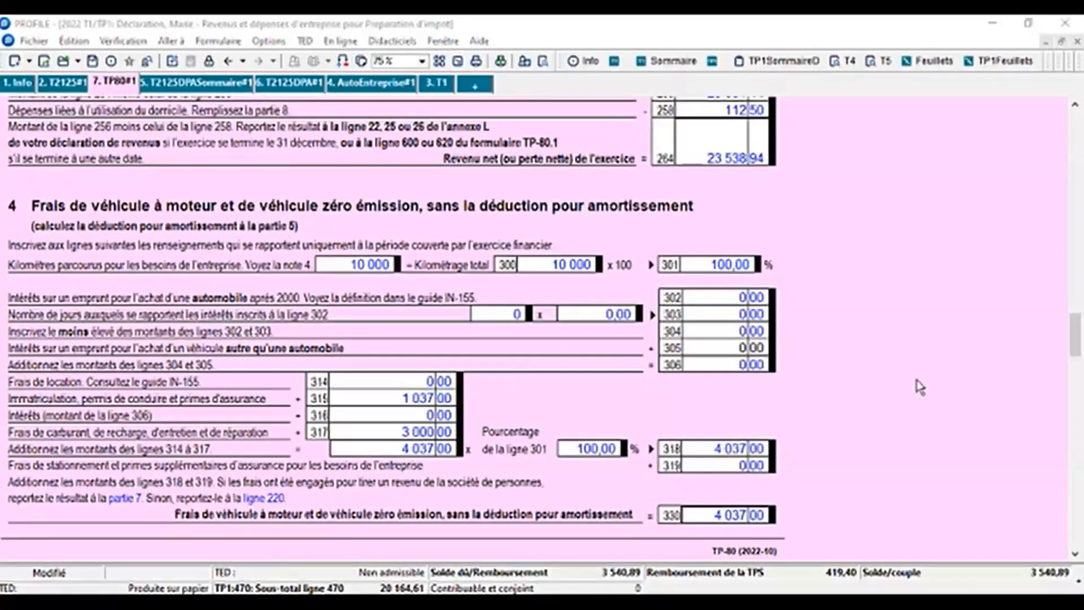
scroll(892, 421, down, 1)
scroll(892, 427, down, 6)
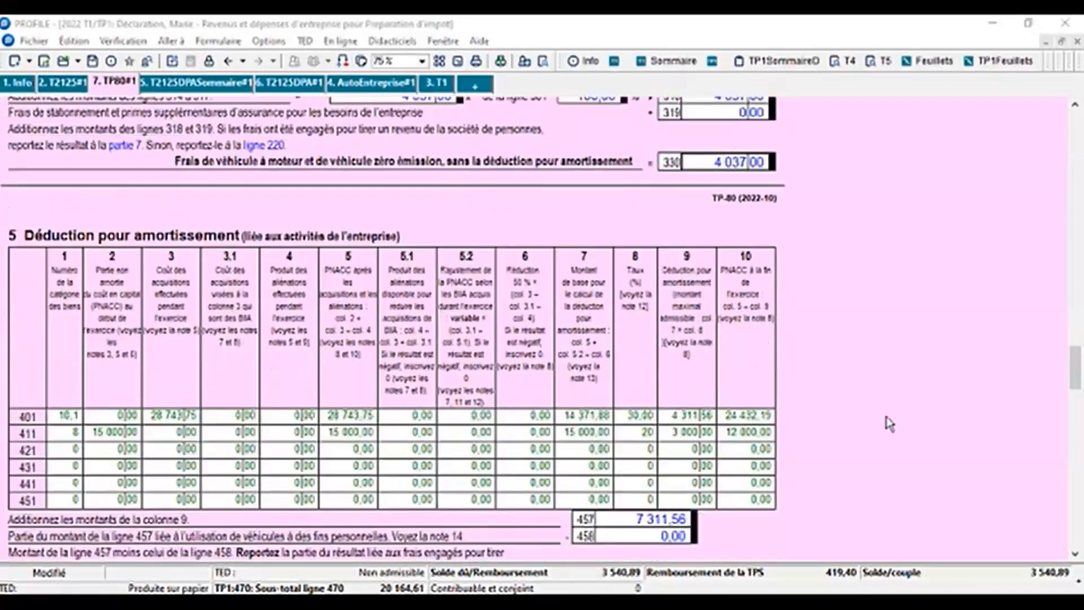
scroll(843, 446, down, 5)
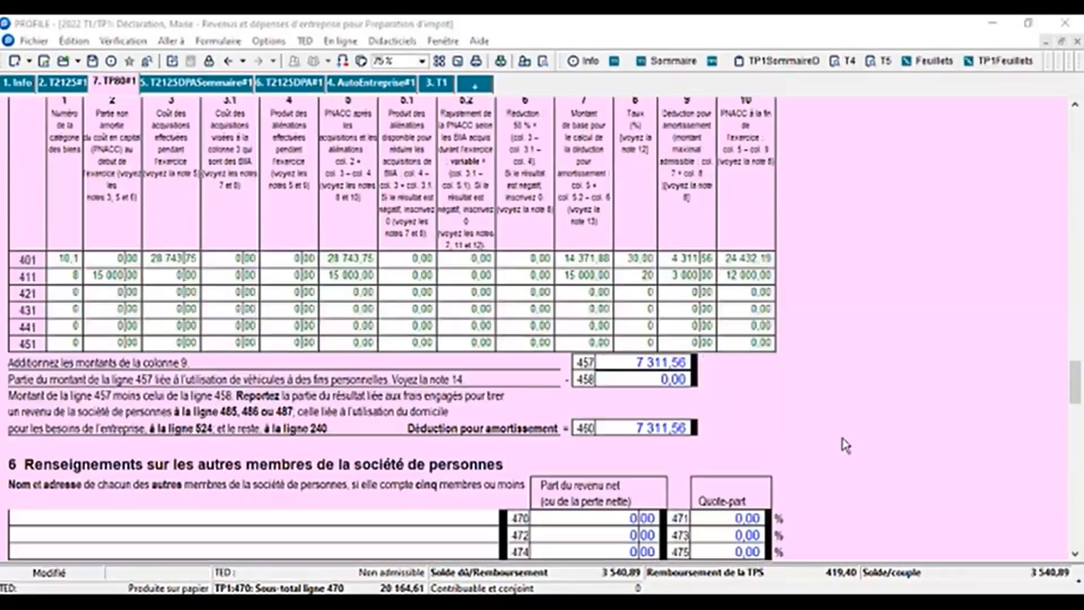
scroll(844, 444, down, 1)
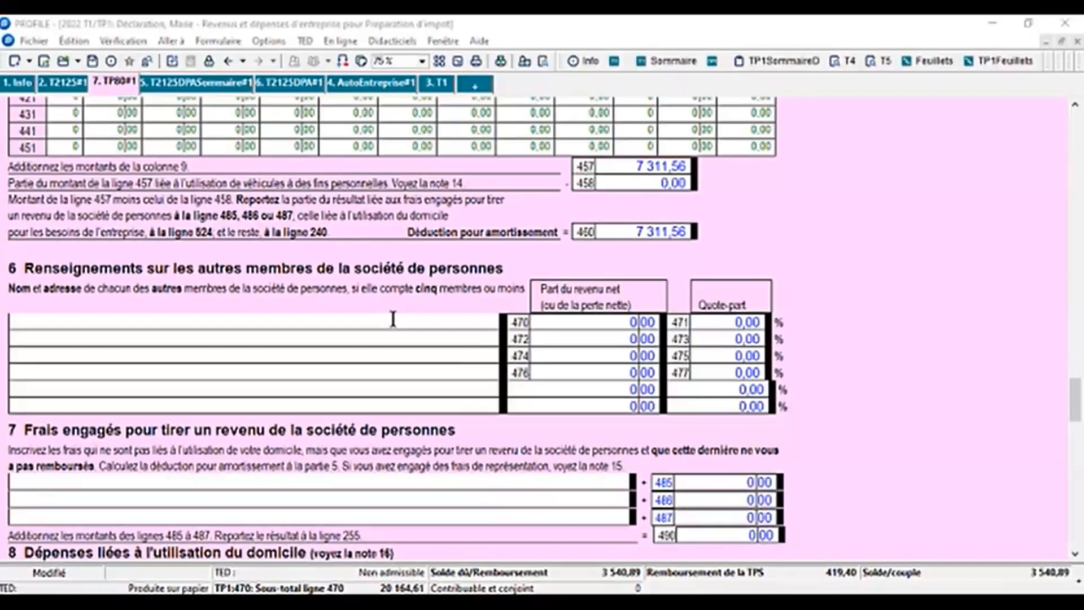
click(393, 321)
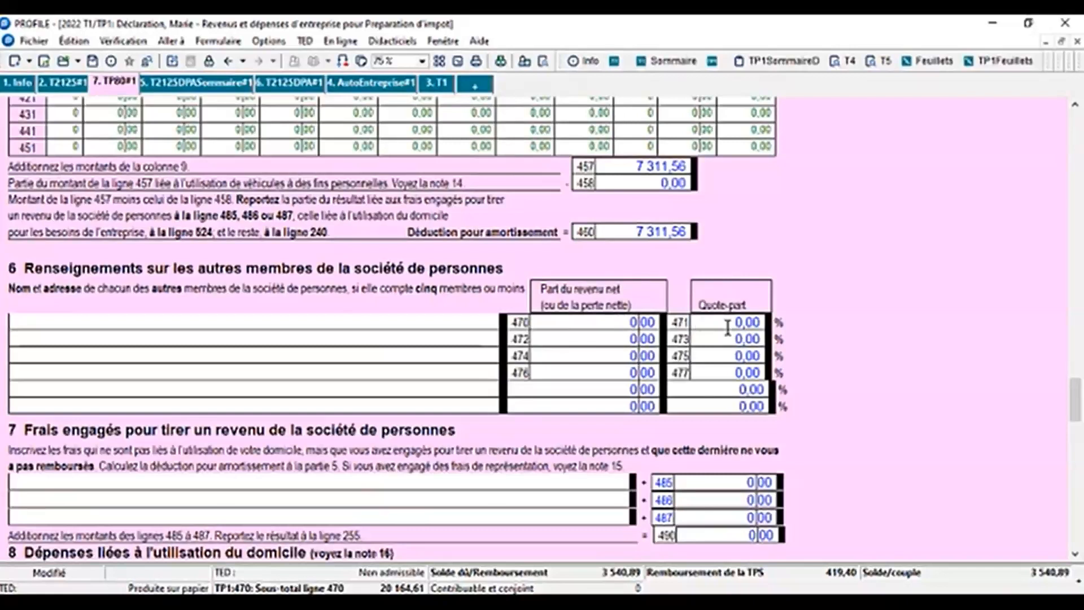
scroll(914, 360, down, 6)
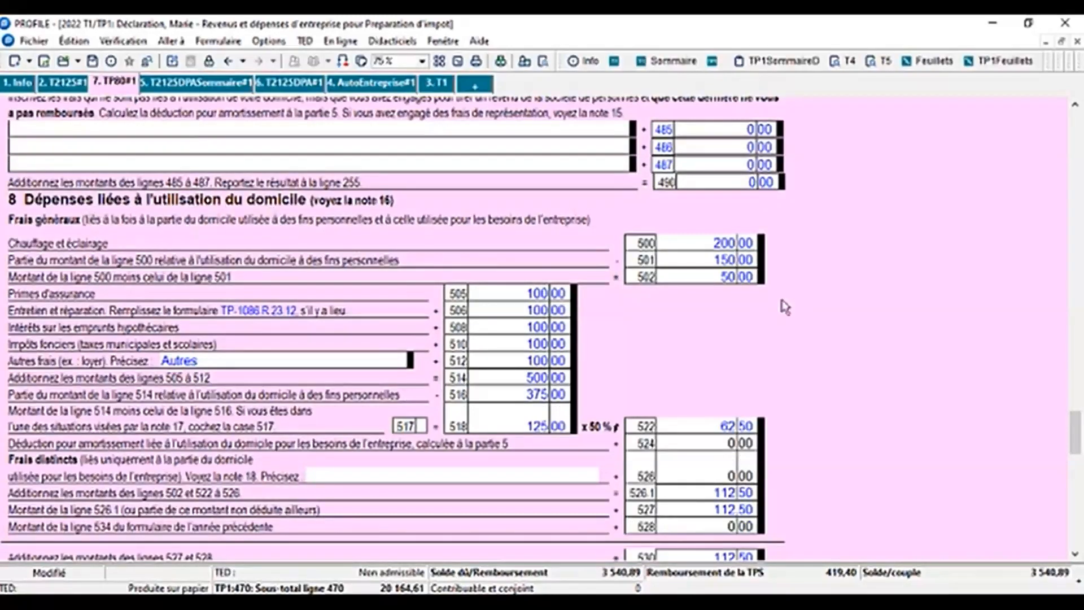
scroll(887, 353, down, 3)
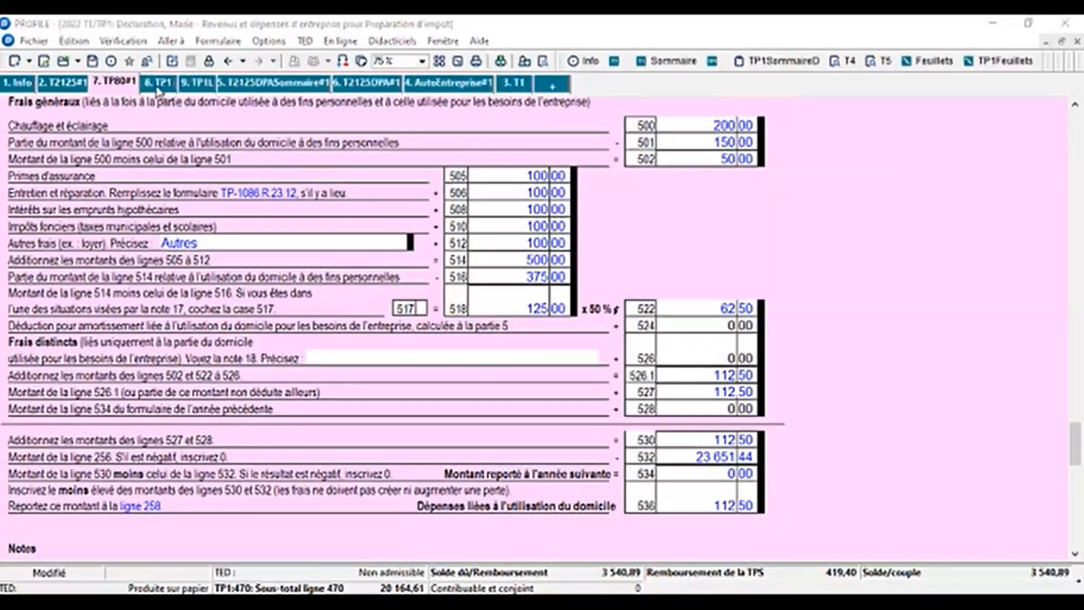
Step: Check the net business income on line 164 of the TP1 and follow its link to annexe L
click(158, 86)
scroll(883, 357, down, 5)
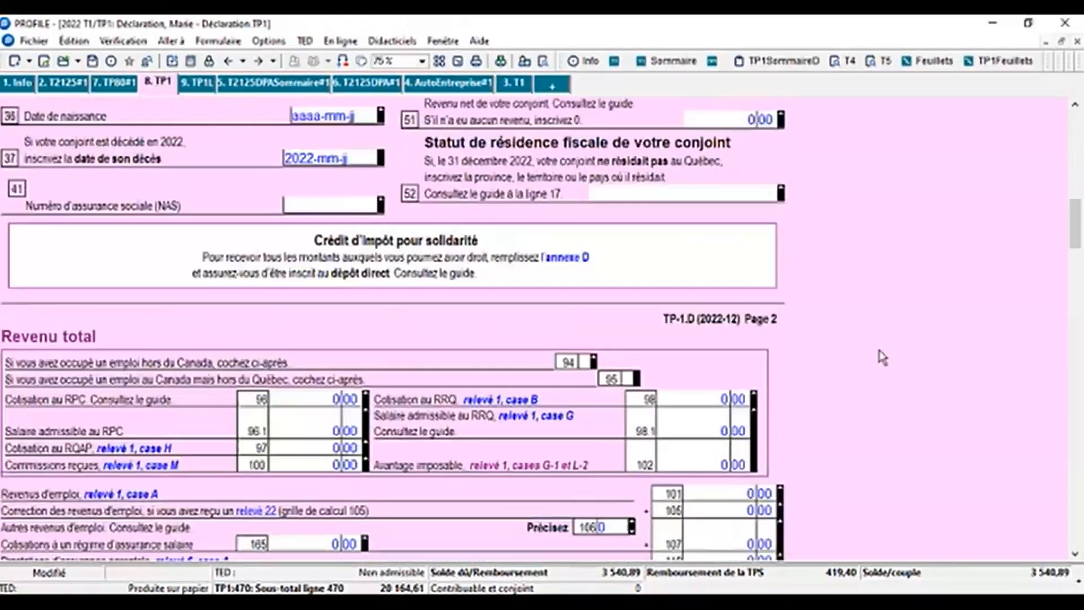
scroll(883, 357, down, 12)
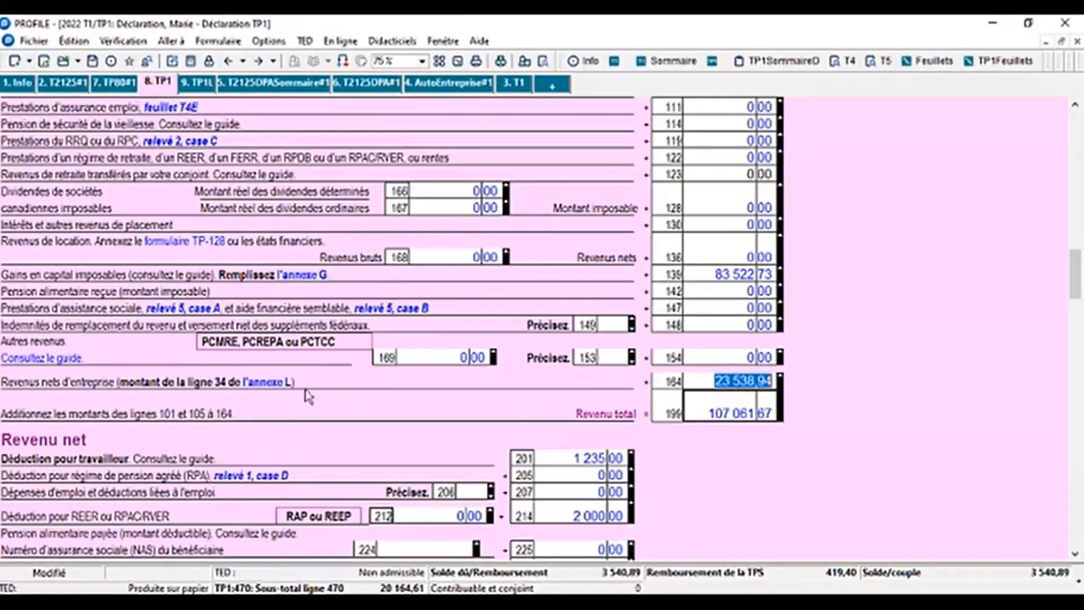
click(262, 384)
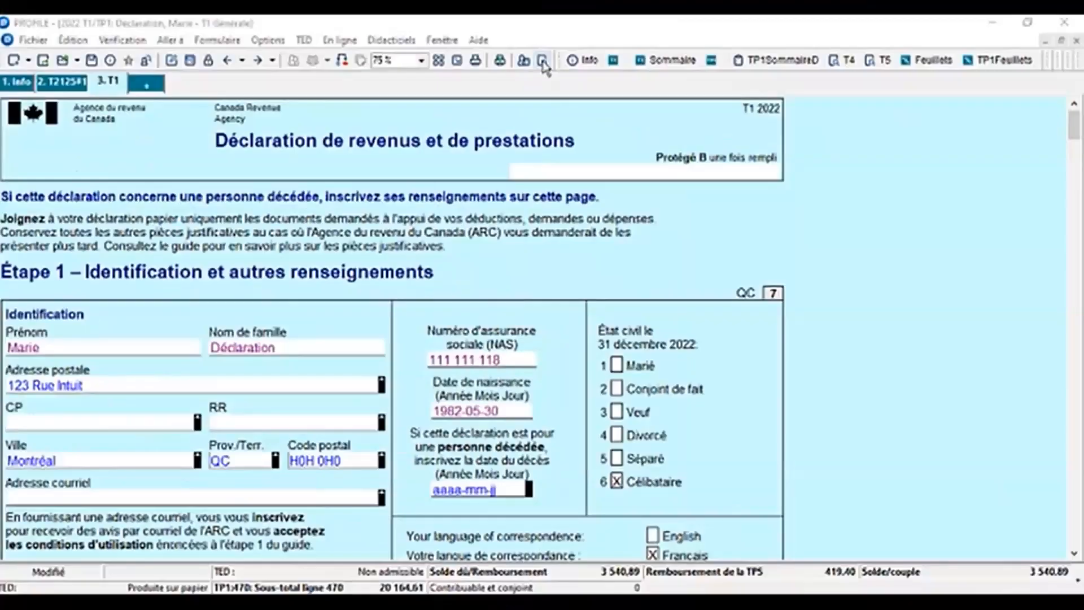
Step: Find the fishing business form T2121#1 among the income forms in the form explorer and open it
click(543, 61)
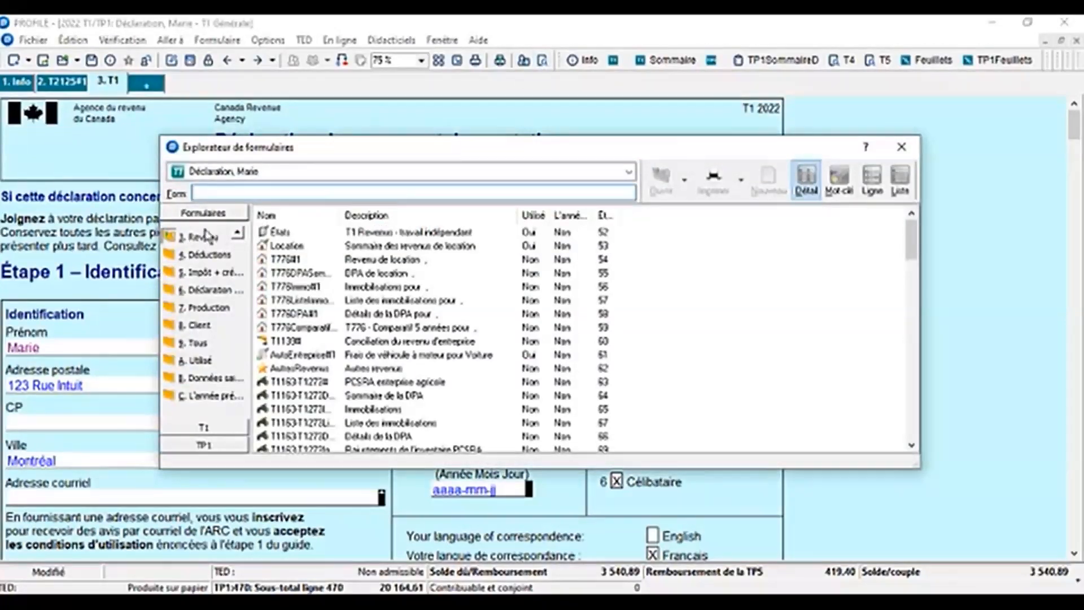
scroll(532, 328, down, 5)
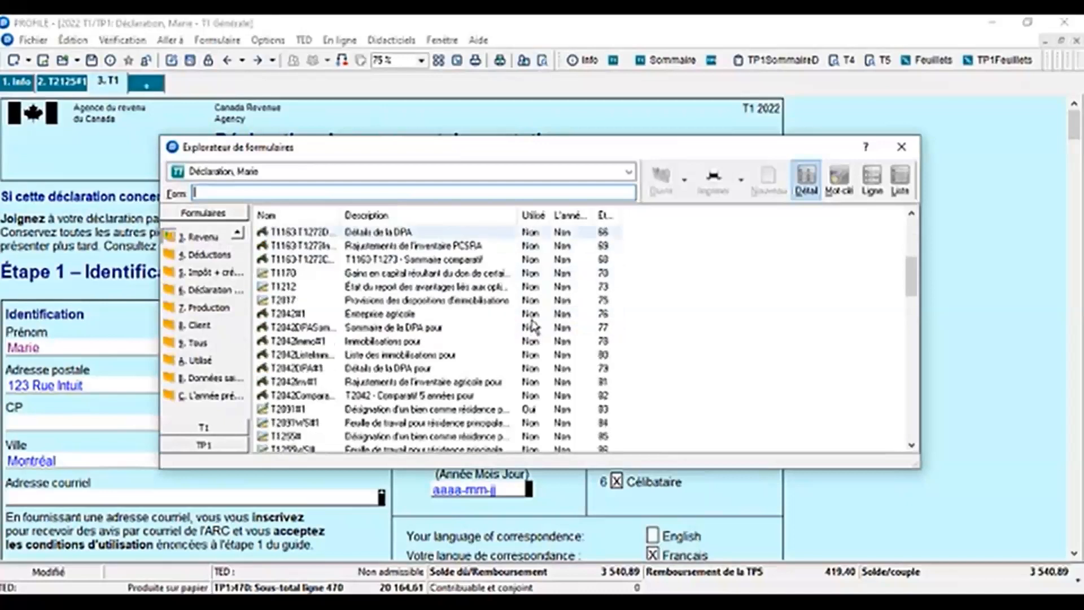
scroll(537, 323, down, 1)
scroll(541, 320, down, 2)
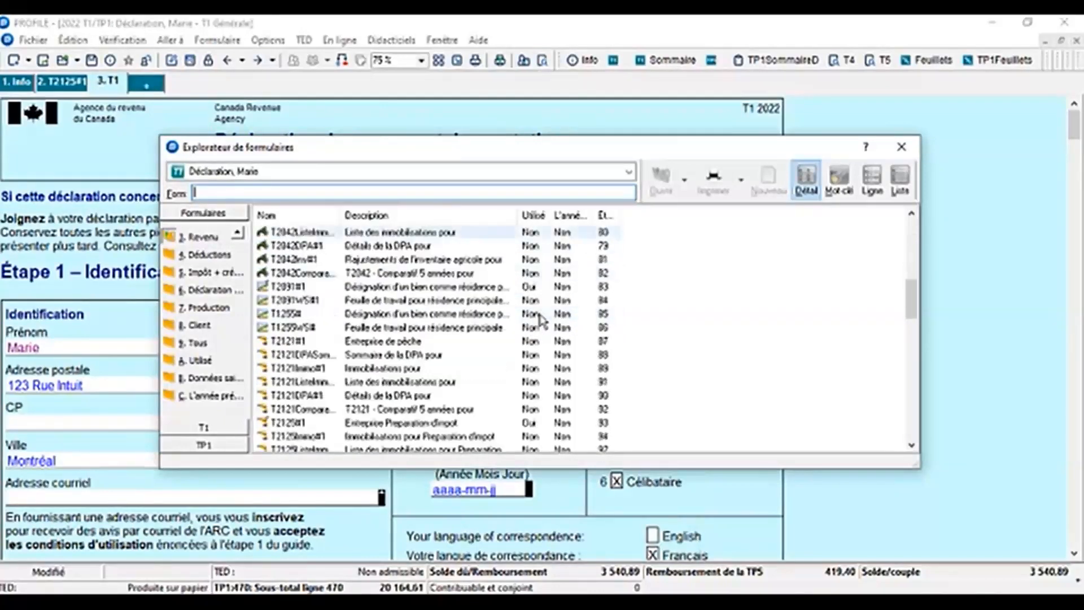
scroll(317, 313, down, 1)
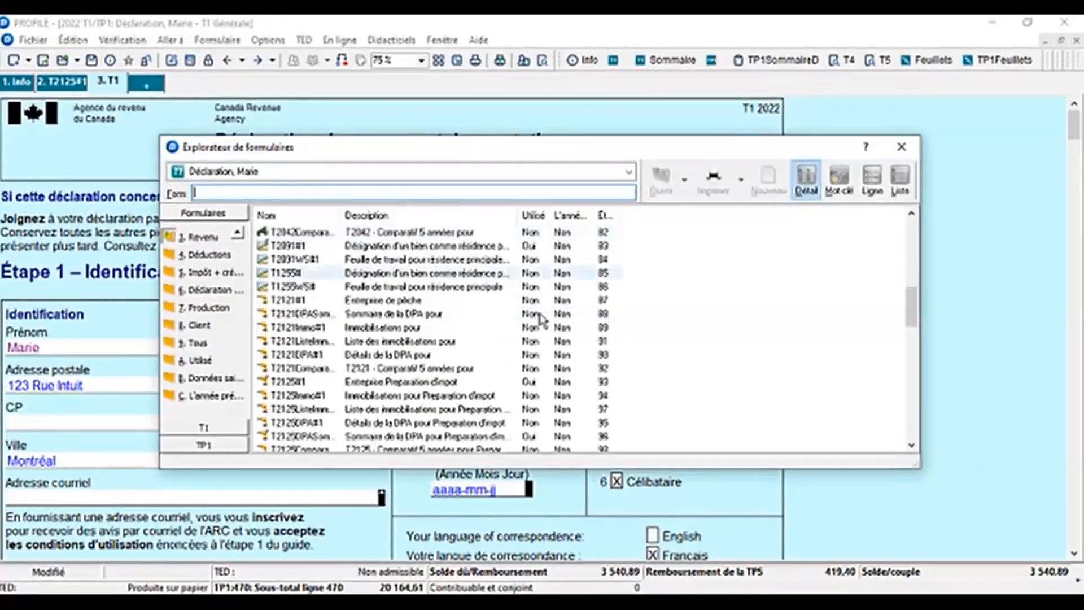
click(303, 305)
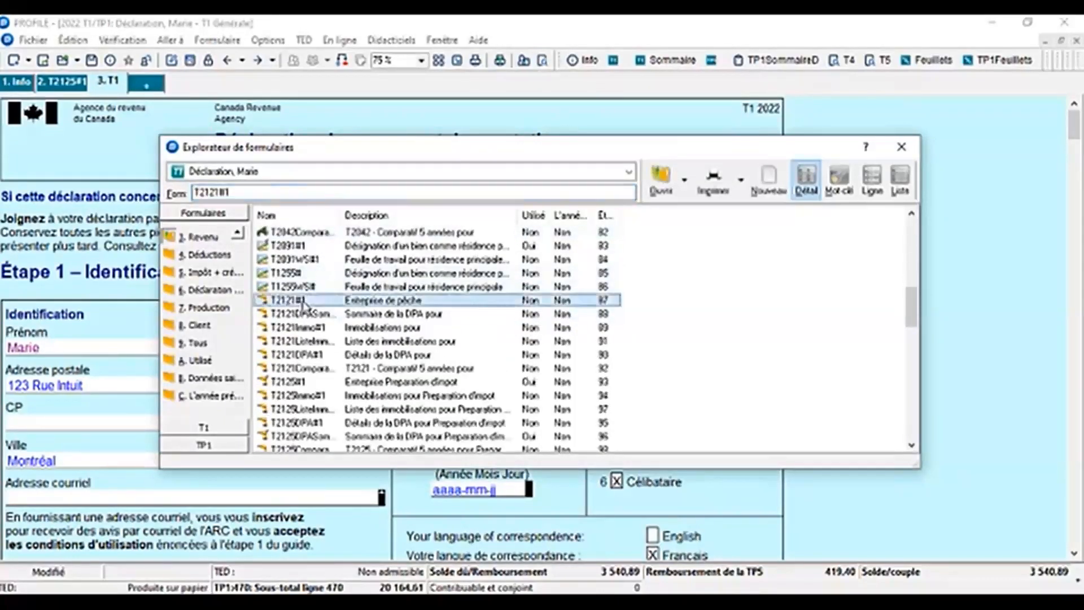
click(663, 186)
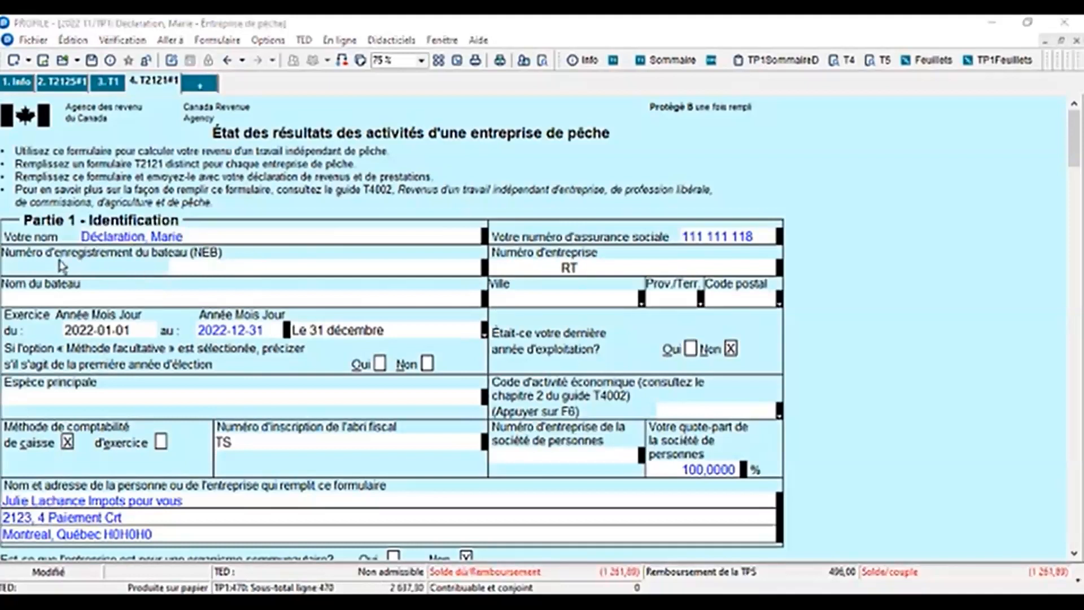
Step: Fill in the T2121 identification with boat name Notre Pêche and activity code 114114, Pêche en eau douce
click(185, 264)
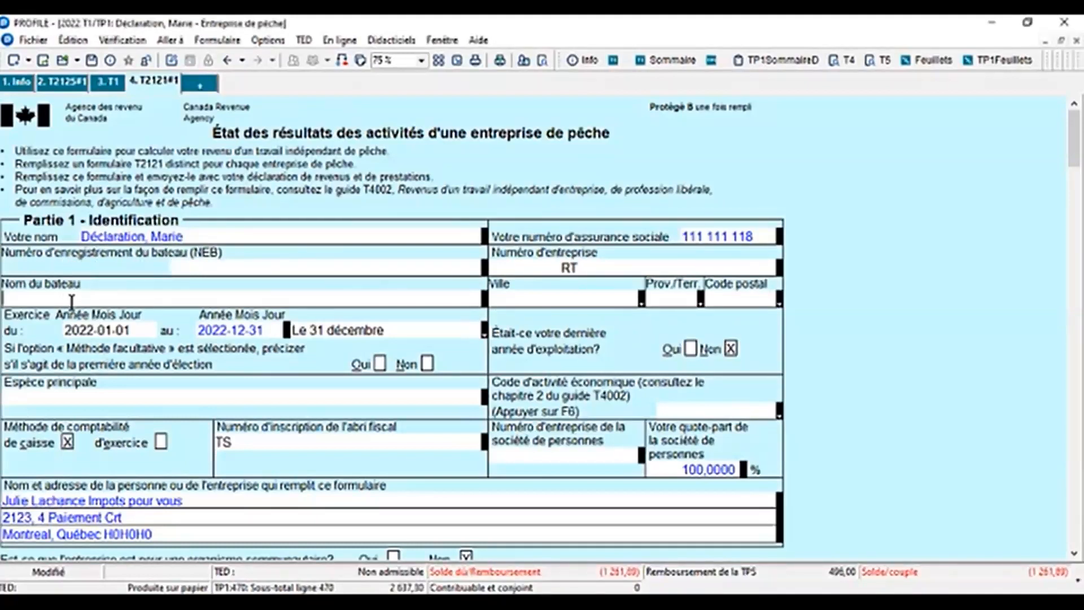
click(589, 300)
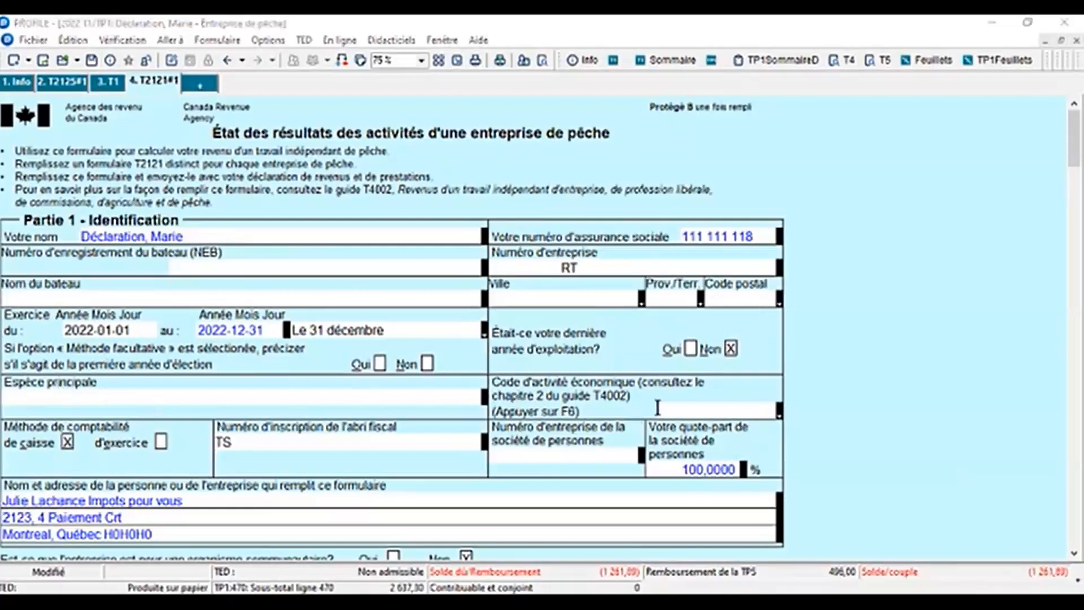
click(779, 411)
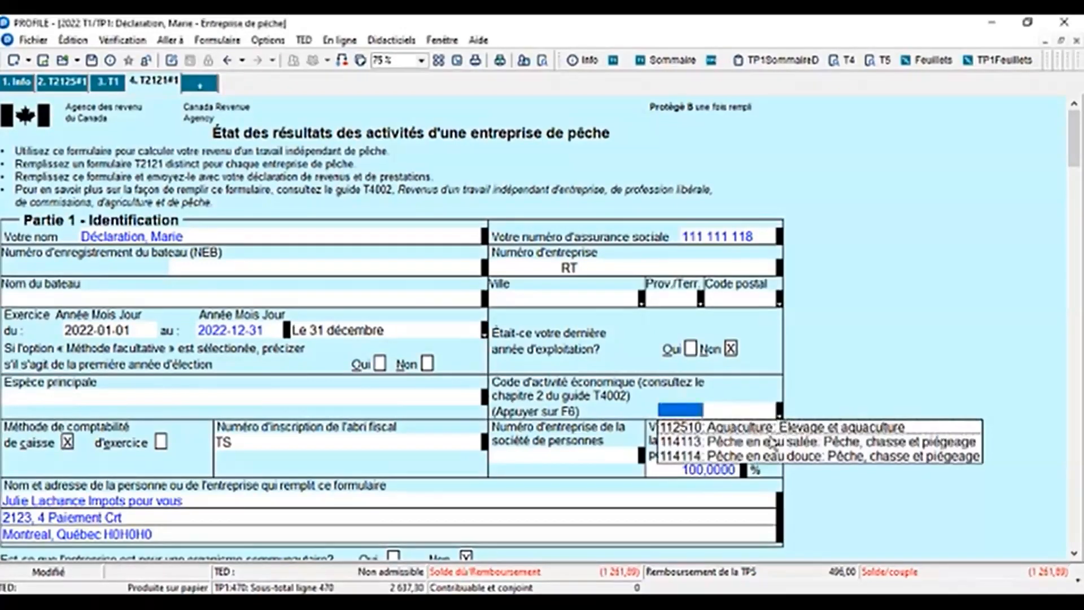
key(F6)
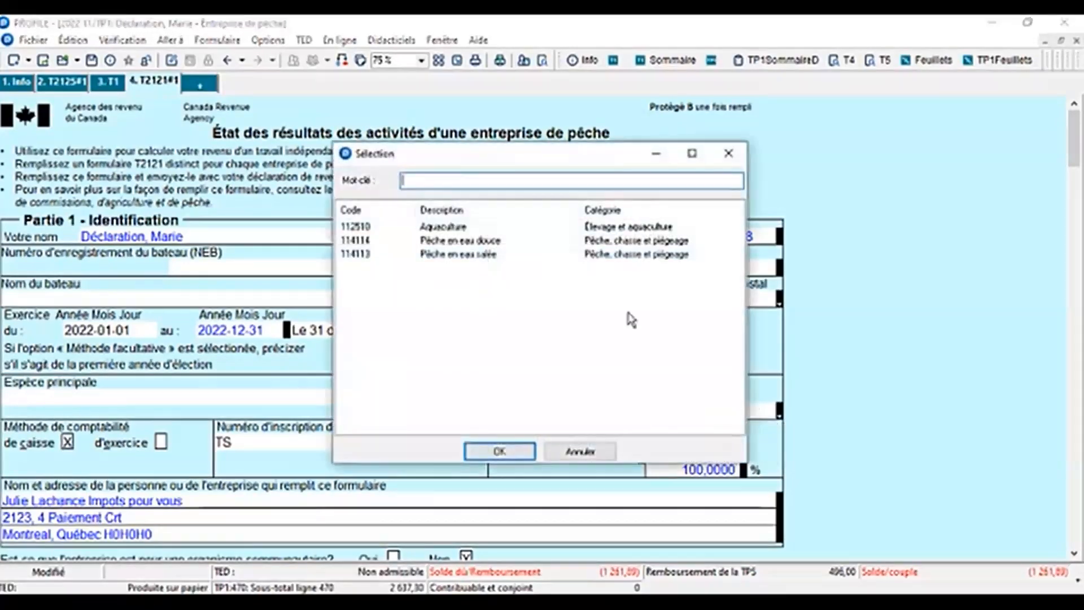
click(473, 241)
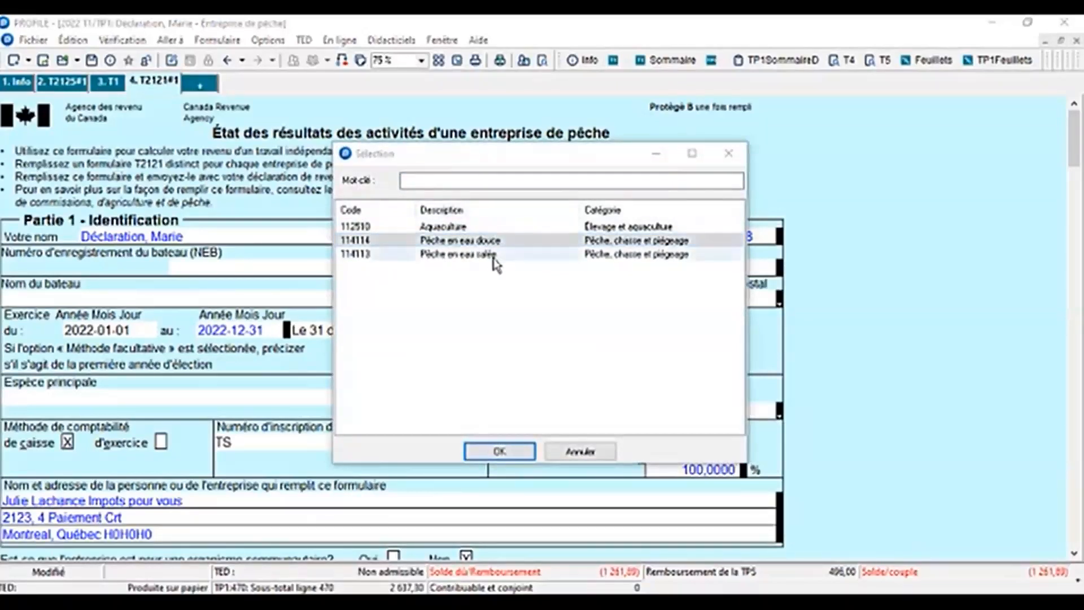
click(492, 457)
click(494, 460)
Step: Enter 35 000,00 for Vente de poissons in Part 3 of the T2121
scroll(878, 395, down, 10)
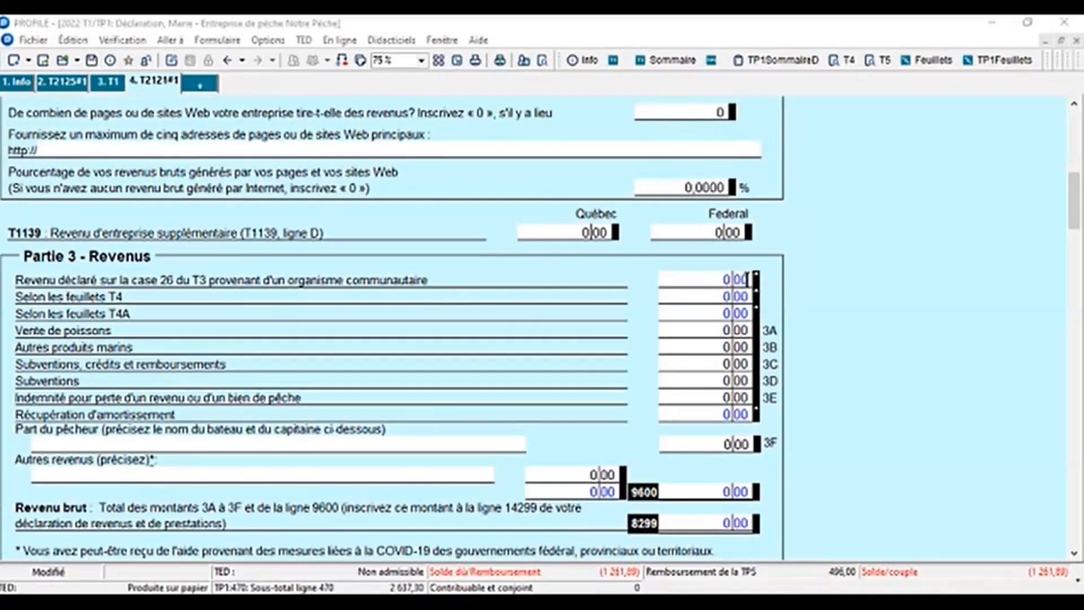
click(741, 331)
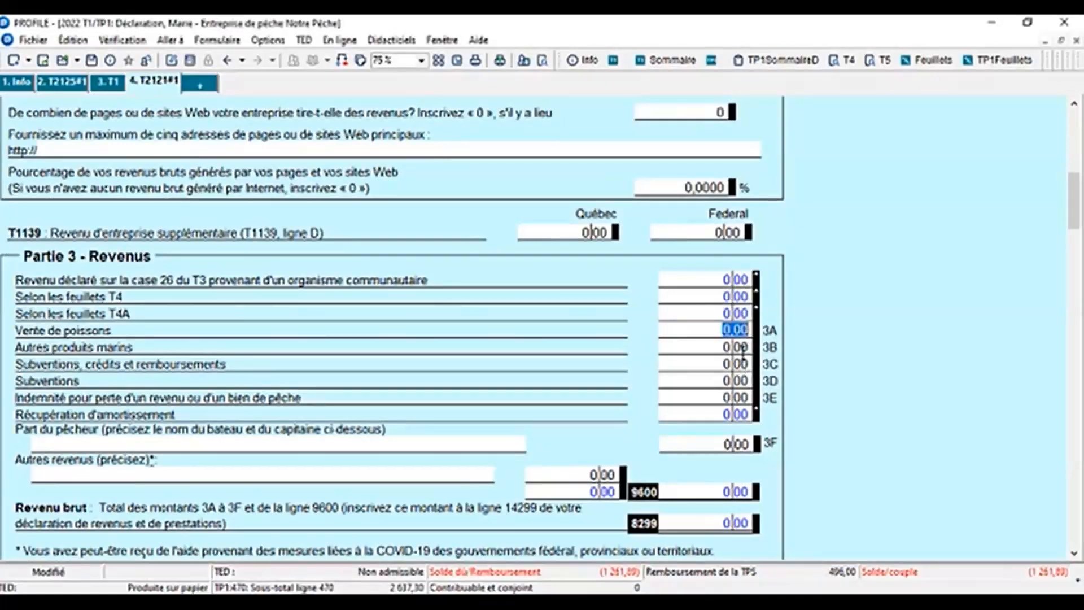
click(742, 348)
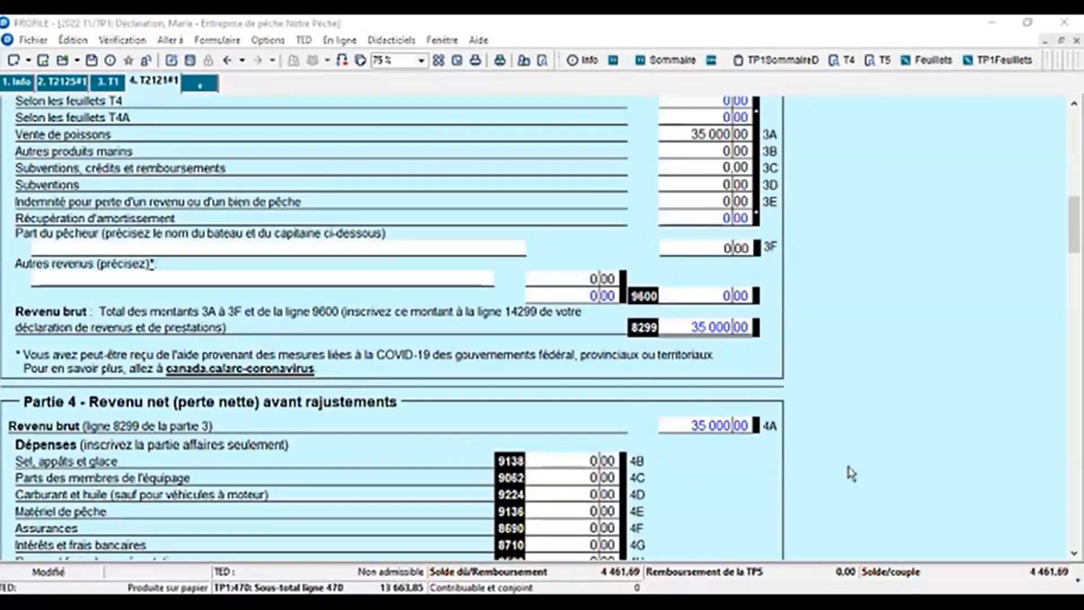
Step: Examine the T2121's Part 4 expenses, Part 5 net income, and Part 6 partnership deductions with the associate's depreciation table
scroll(852, 473, down, 8)
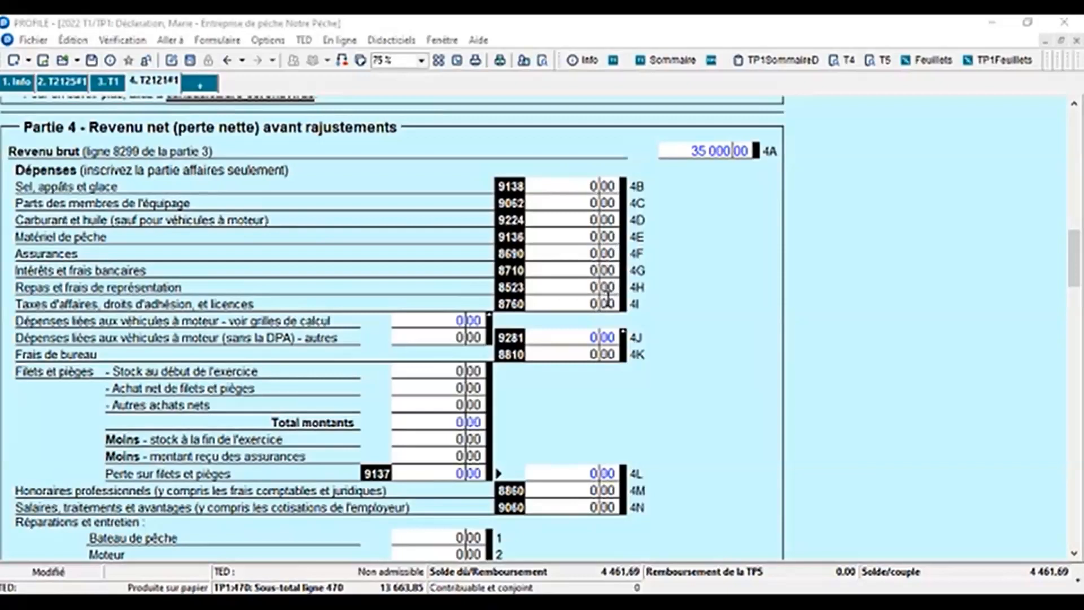
click(468, 321)
click(458, 321)
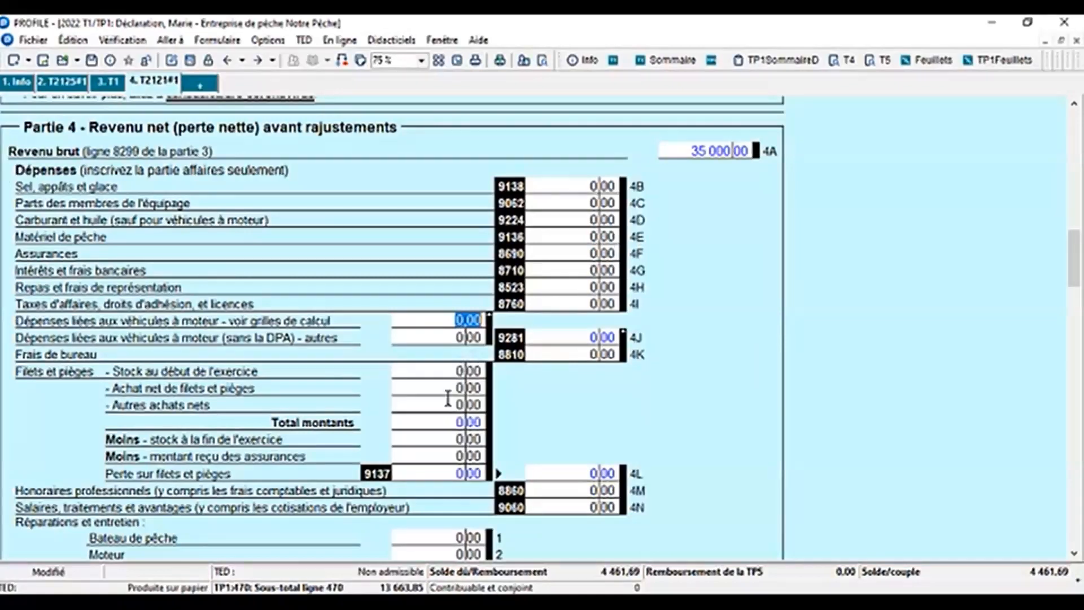
scroll(479, 412, down, 2)
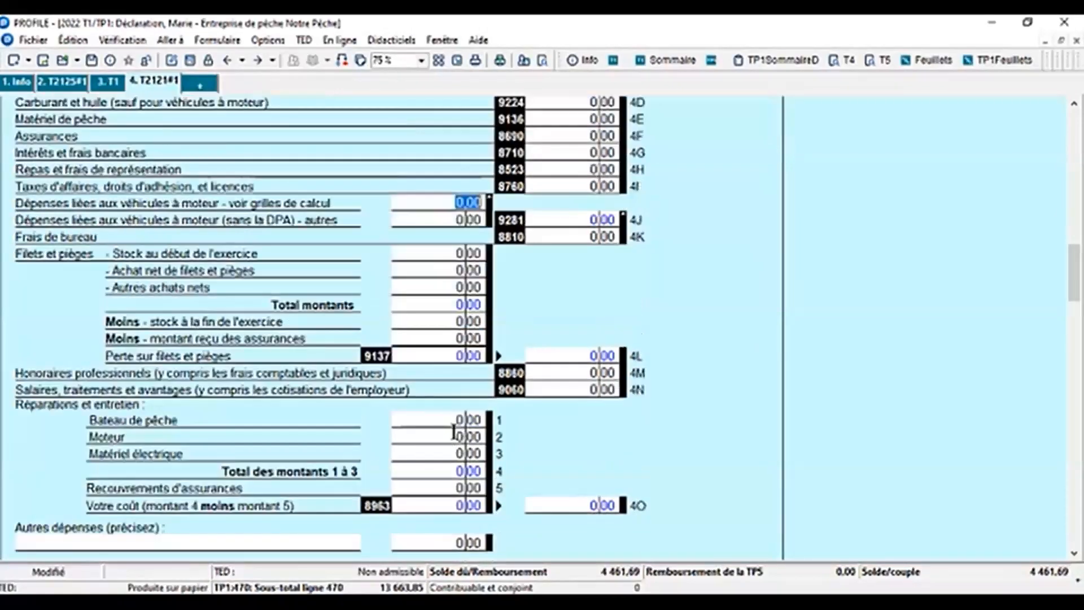
scroll(466, 461, down, 1)
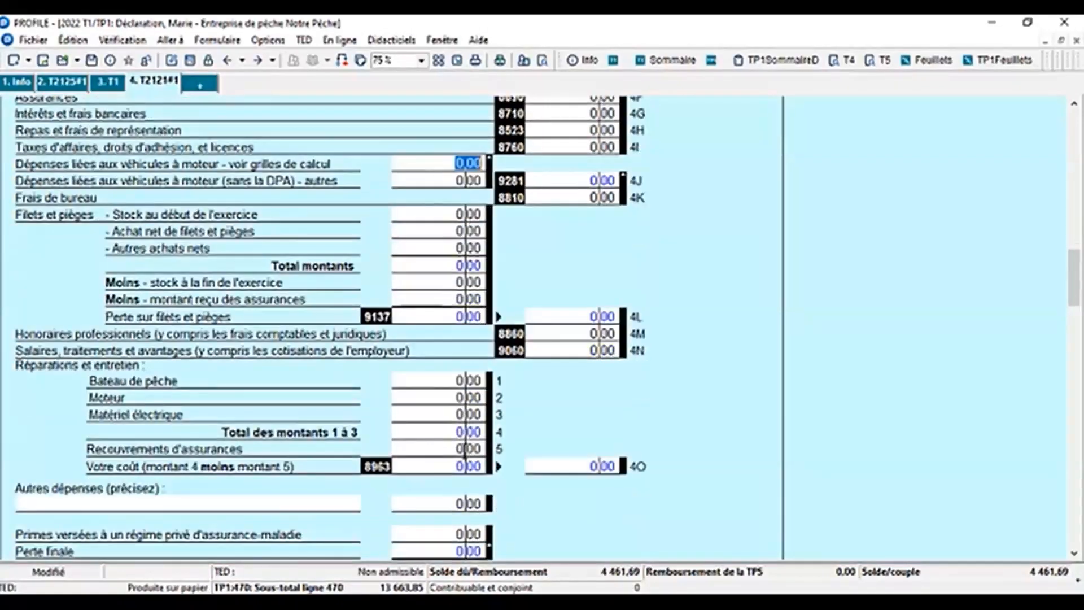
scroll(888, 375, down, 7)
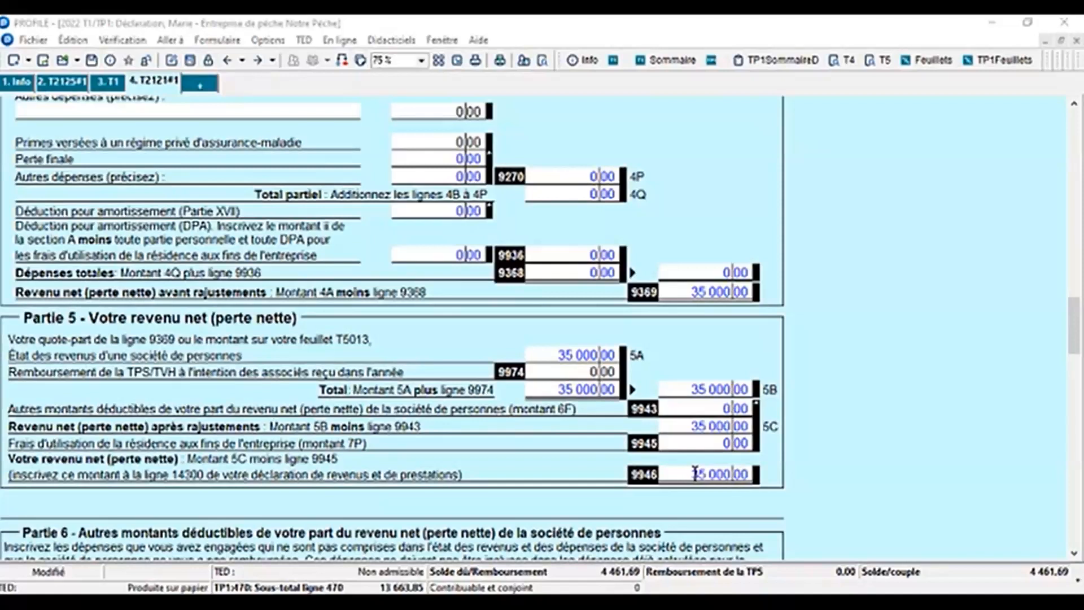
scroll(759, 506, down, 6)
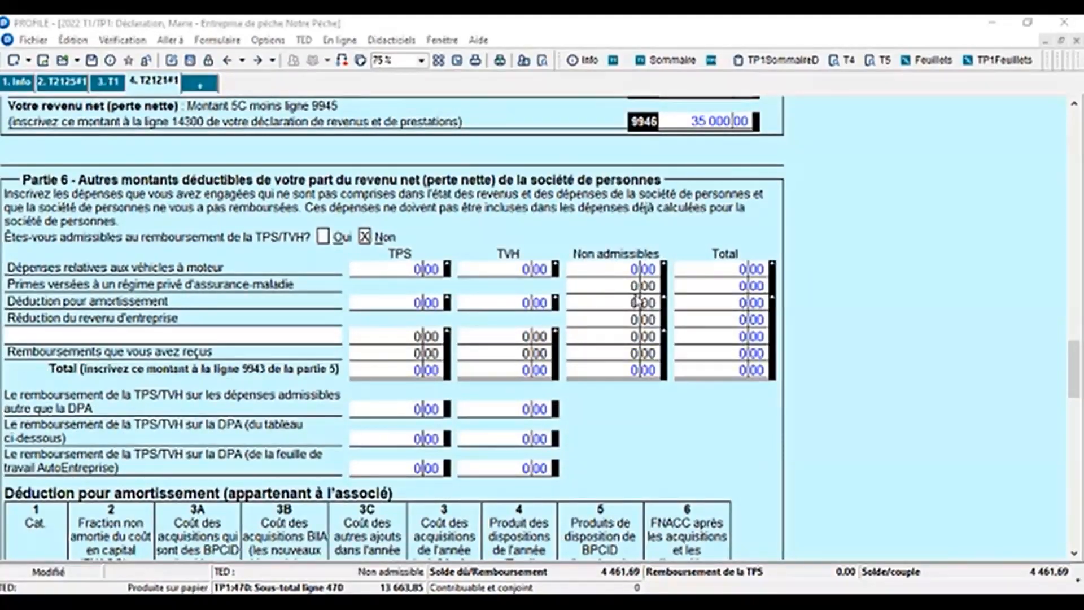
scroll(624, 300, down, 1)
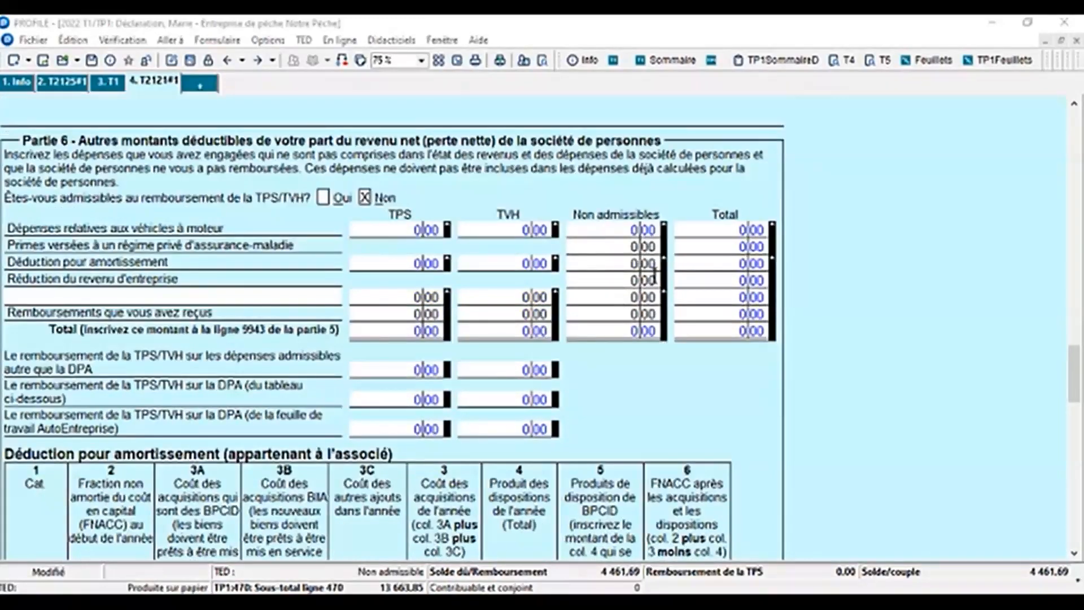
scroll(657, 328, down, 2)
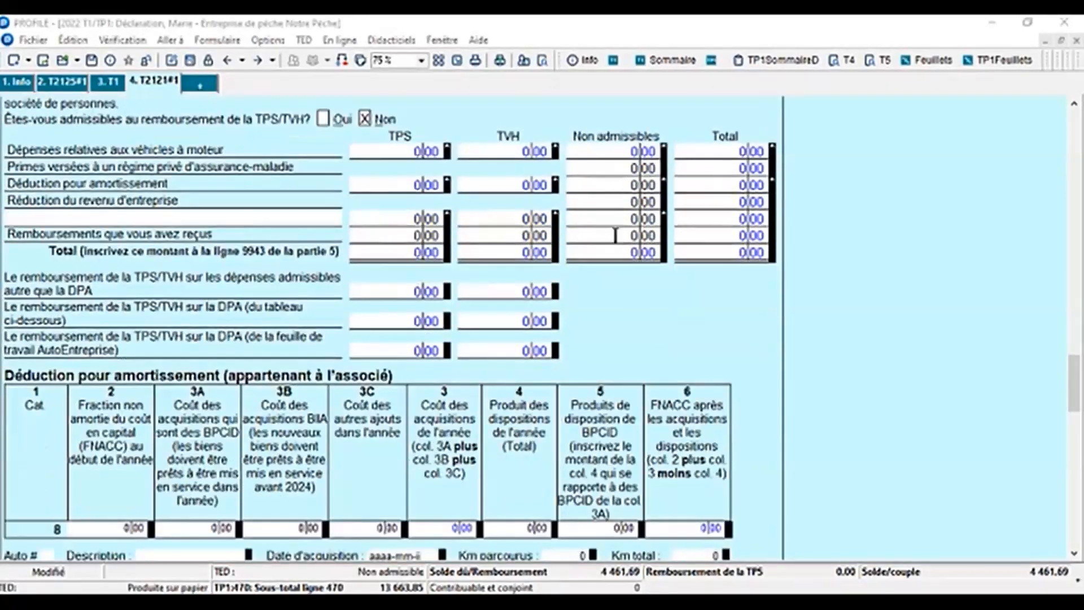
Step: In Partie 7, enter 25 as the business area, 100 as the total home area, and 100 for each expense from 7A to 7F
scroll(707, 273, down, 2)
scroll(708, 274, down, 7)
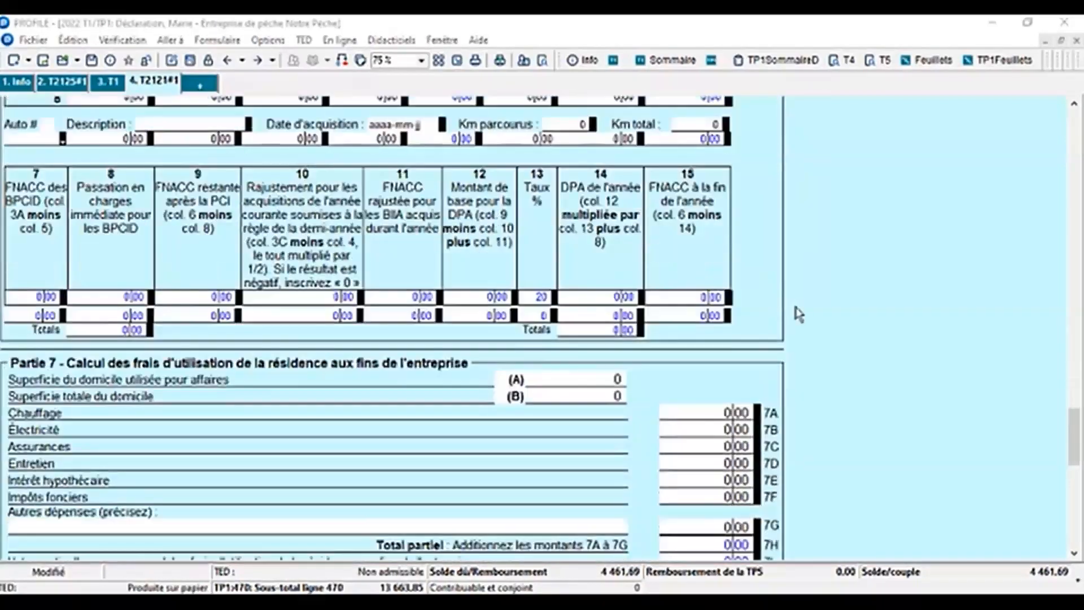
scroll(804, 320, down, 1)
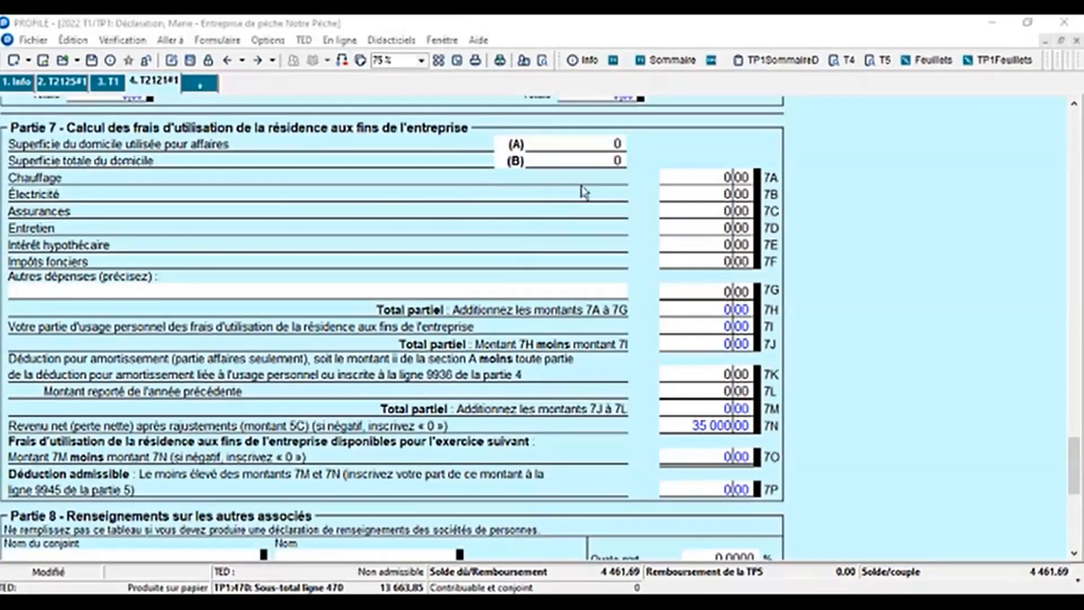
click(592, 146)
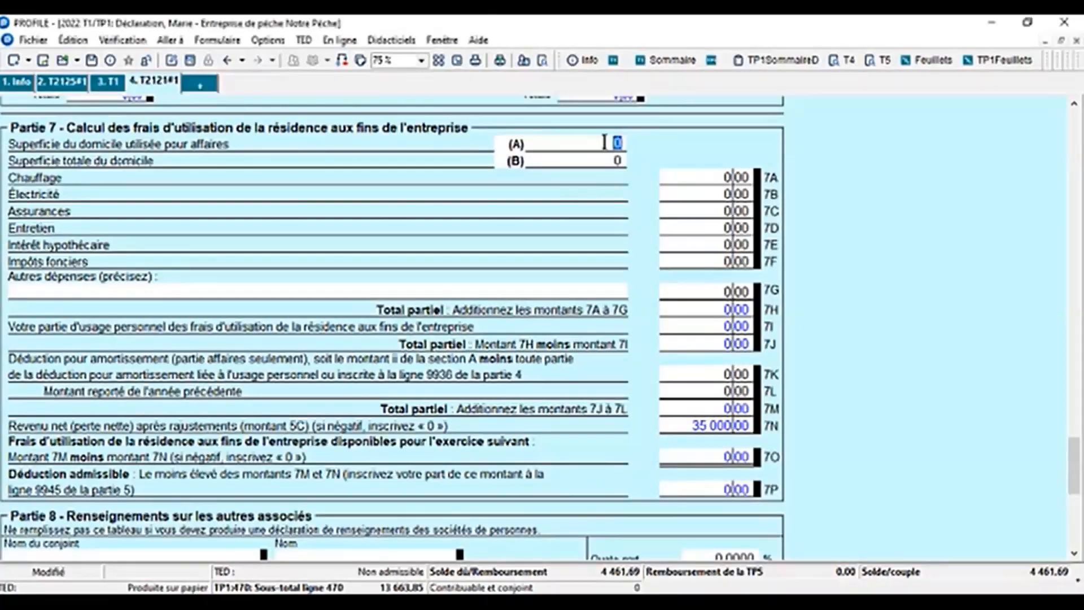
click(599, 161)
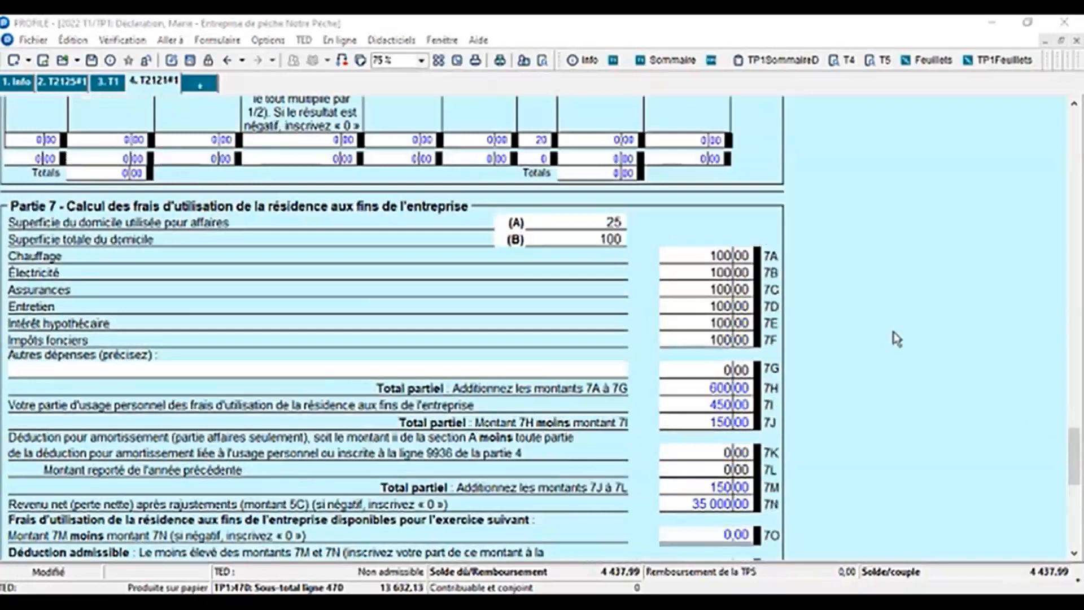
Step: Review the spouse and partner name, share percentage and income-share fields in Partie 8
scroll(965, 347, down, 3)
scroll(965, 348, down, 5)
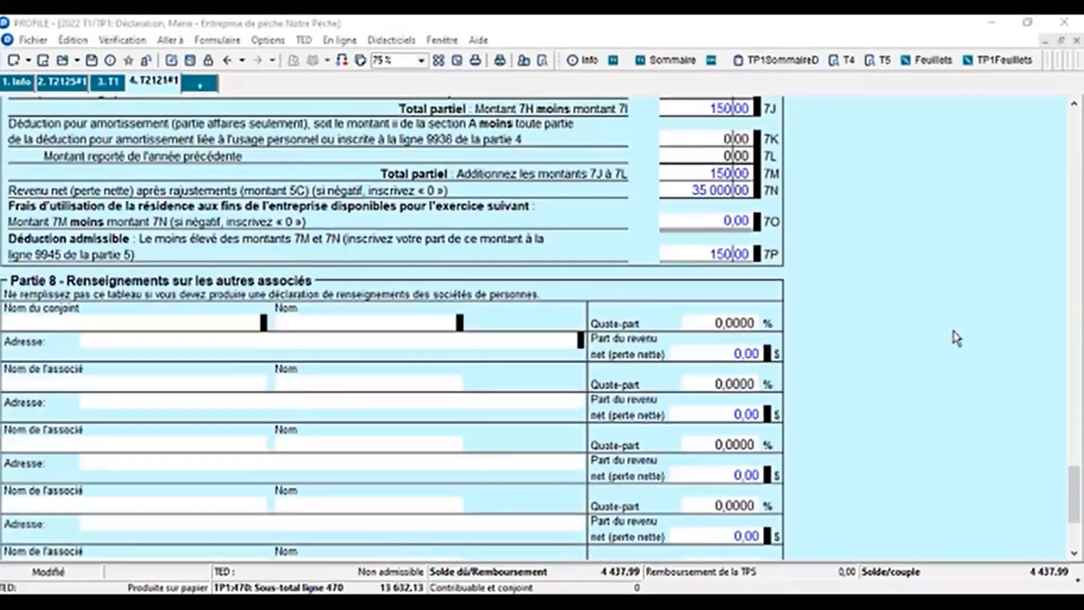
scroll(957, 327, down, 1)
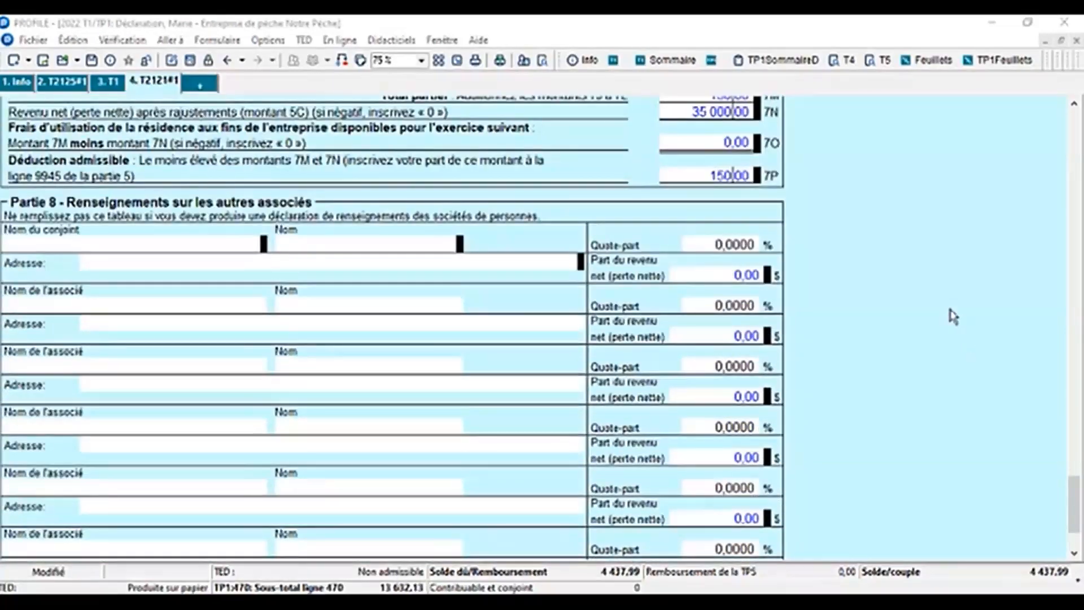
click(224, 246)
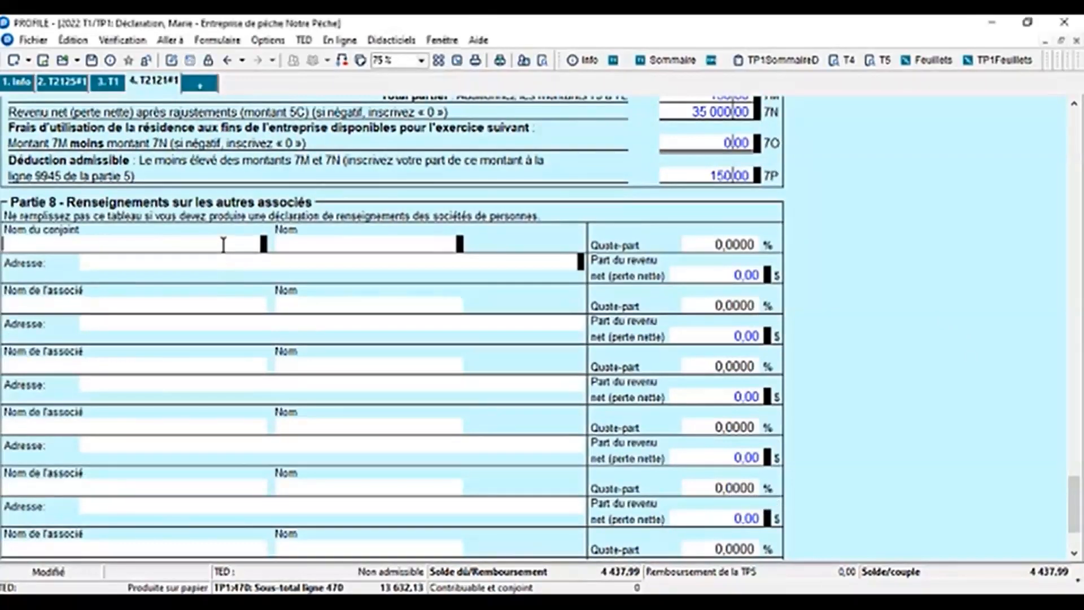
key(Tab)
click(703, 243)
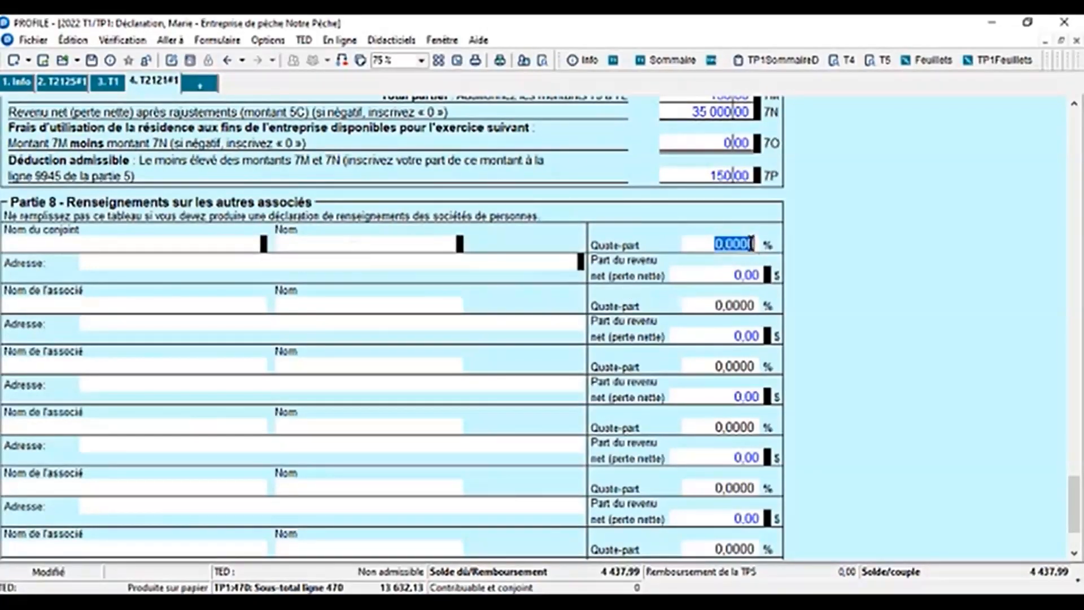
click(725, 276)
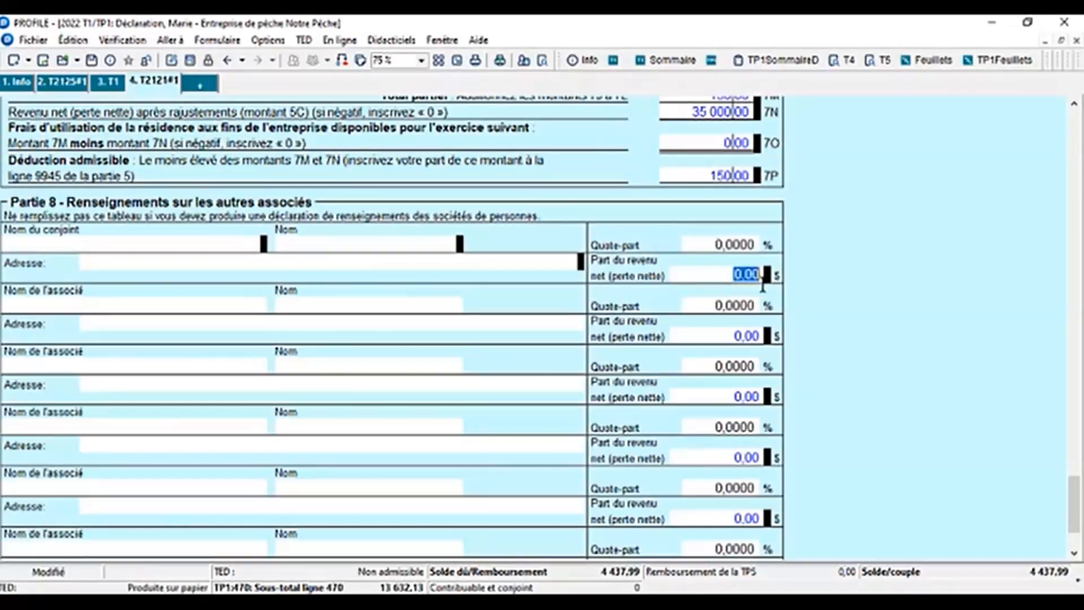
click(151, 308)
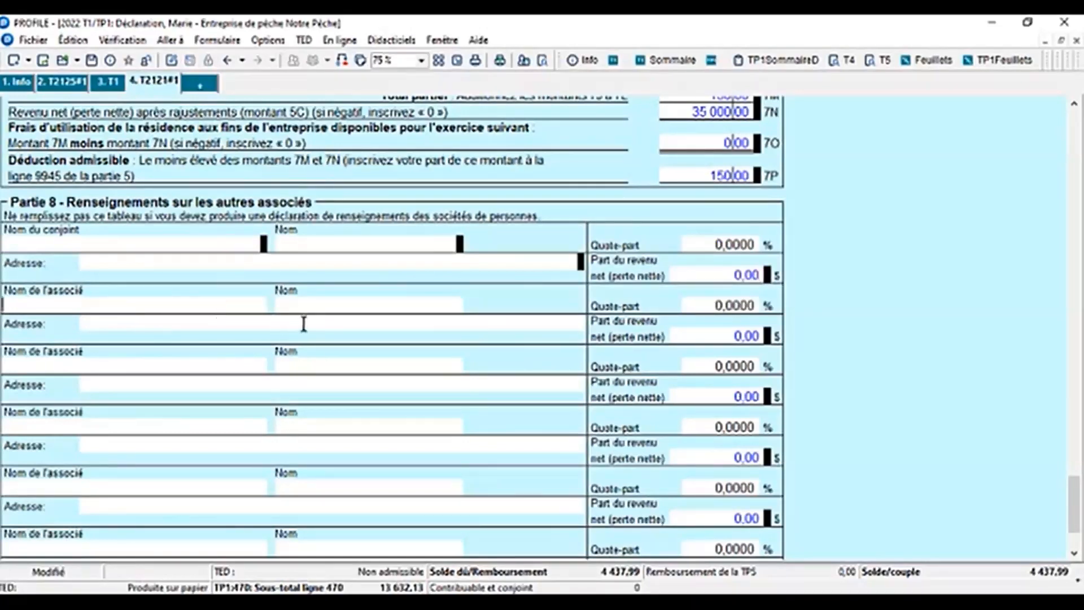
click(703, 305)
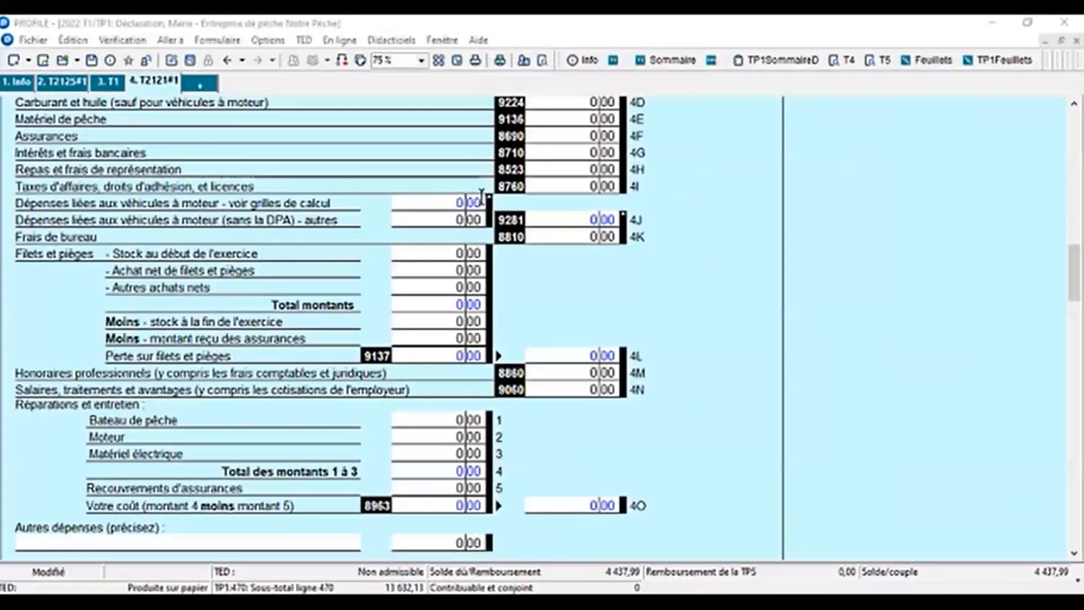
Step: Open the AutoEntreprise#1 worksheet linked to the T2121 motor vehicle expenses line "voir grilles de calcul"
click(463, 203)
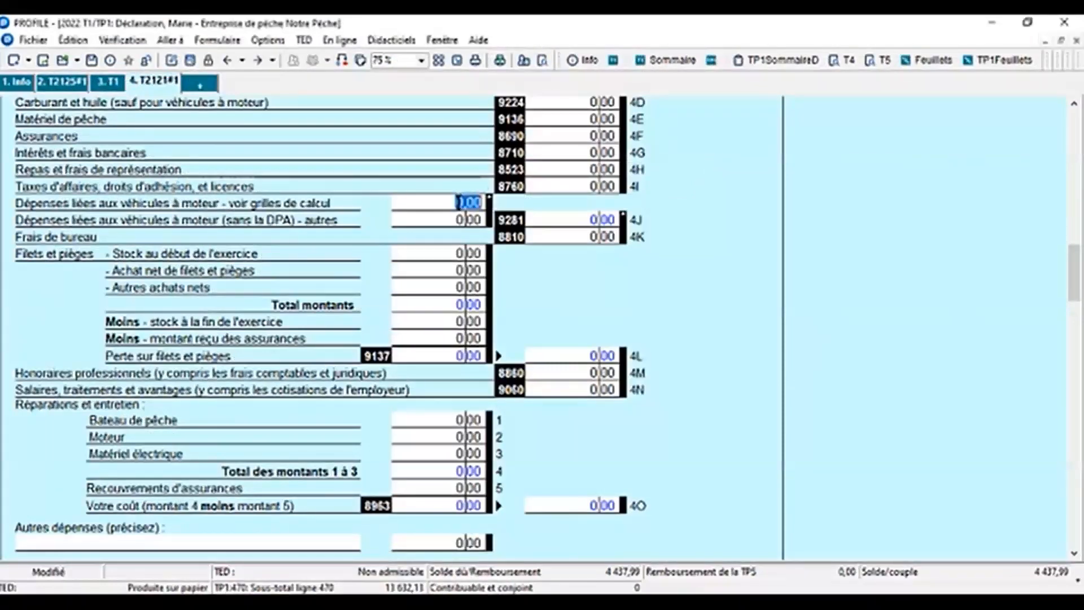
right_click(463, 204)
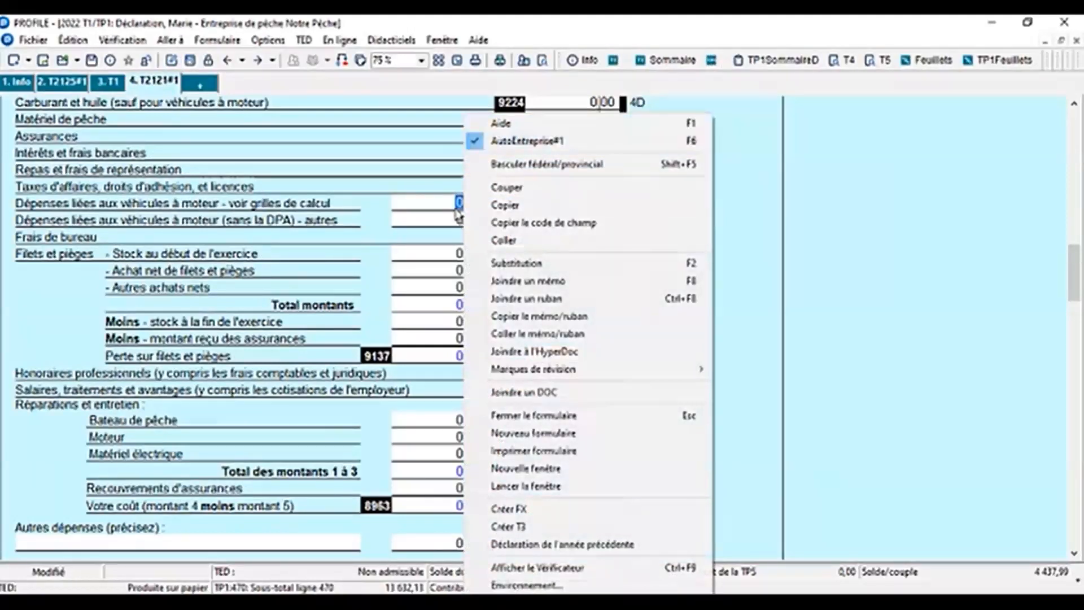
key(F6)
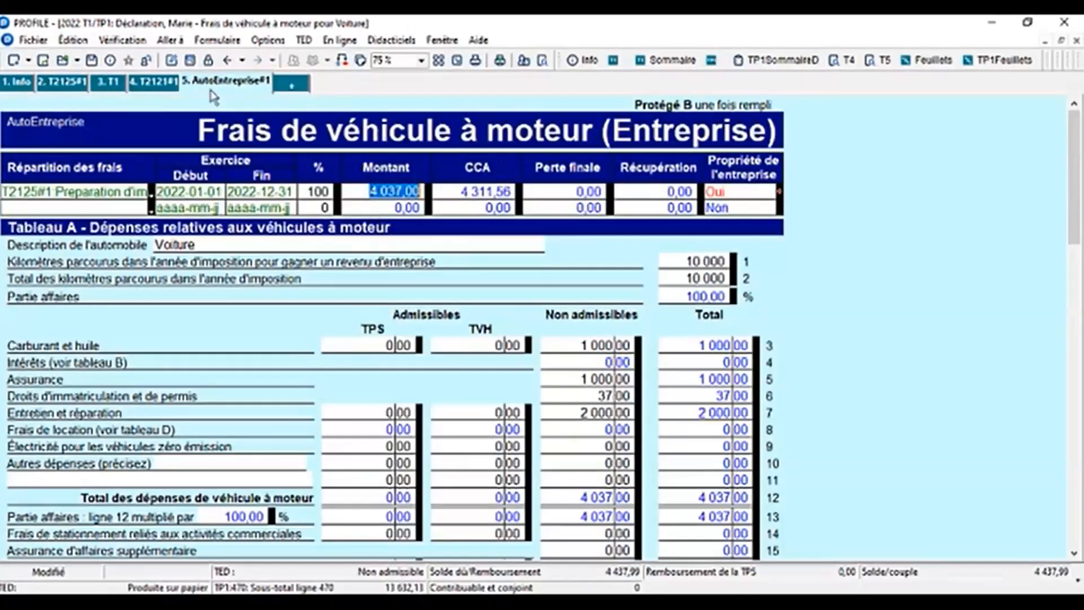
Step: Reallocate the vehicle expenses, with 0 % to T2125#1 and 100 % to an added T2121#1 Notre Pêche row
double_click(149, 206)
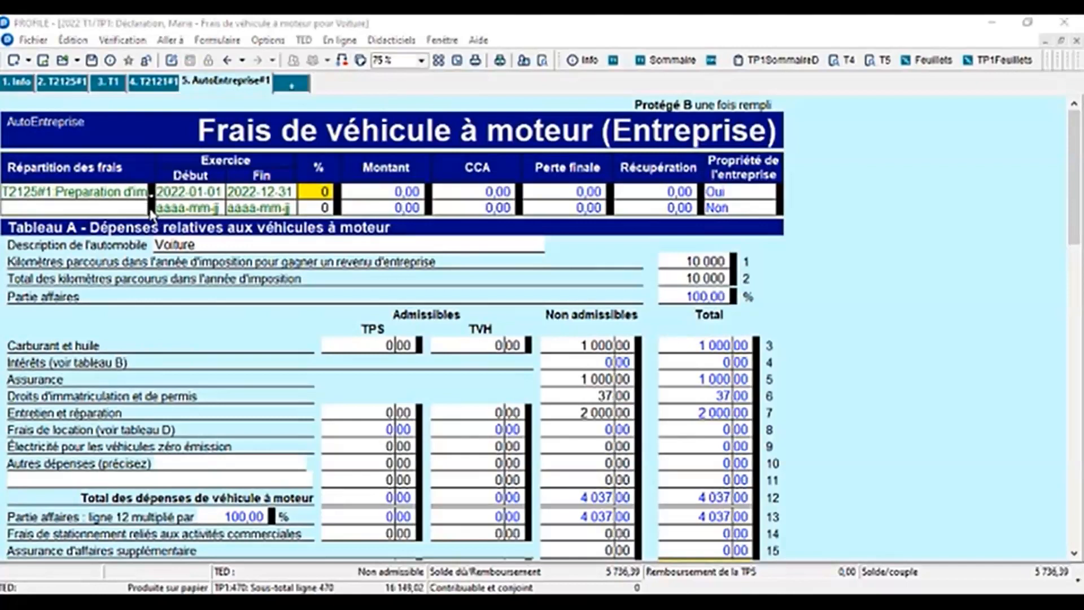
click(151, 209)
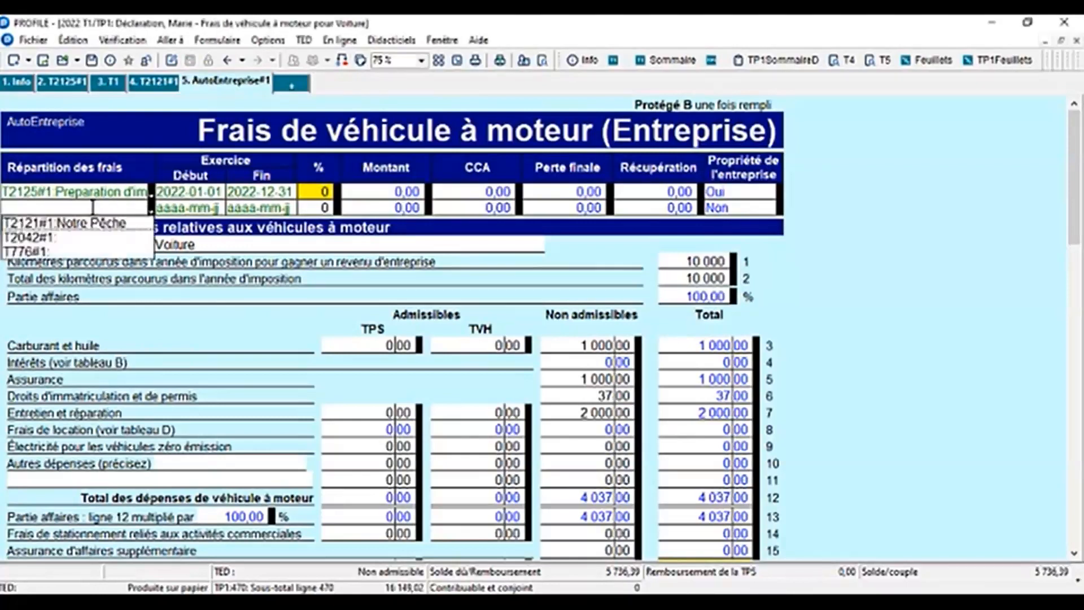
click(85, 221)
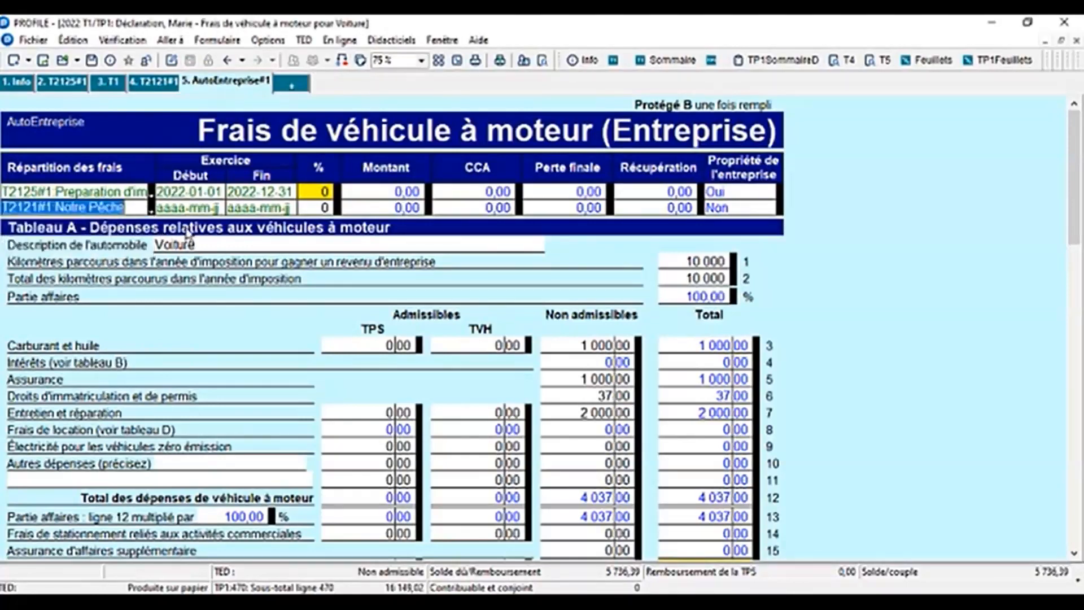
key(Tab)
click(305, 209)
text(10)
key(Tab)
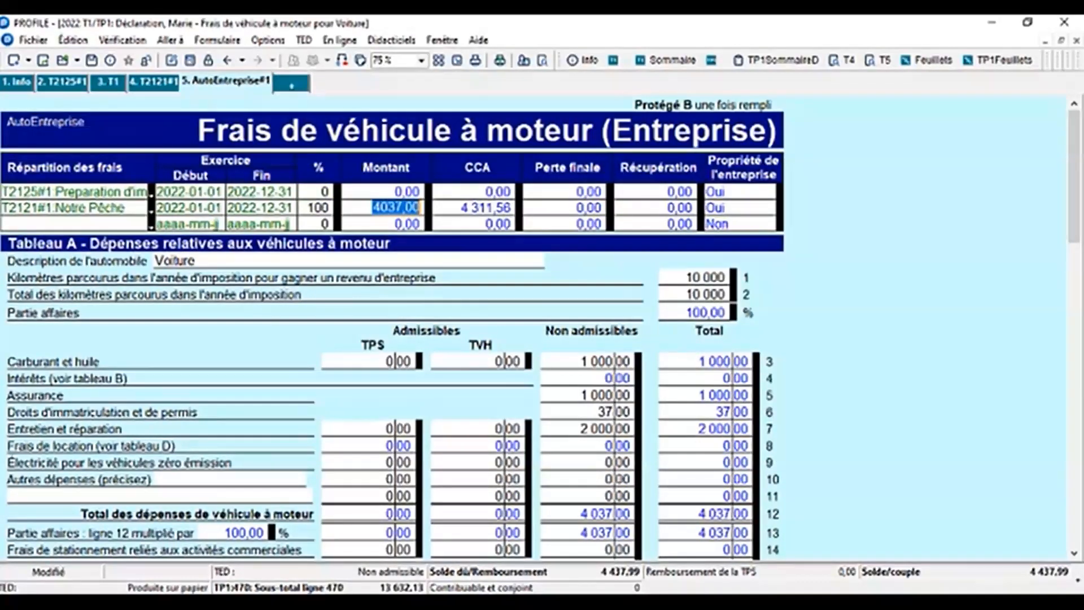
Step: Review Tableau A's vehicle description, business and total kilometres, and fuel expense fields for TPS and non-eligible amounts
scroll(217, 221, down, 1)
click(218, 223)
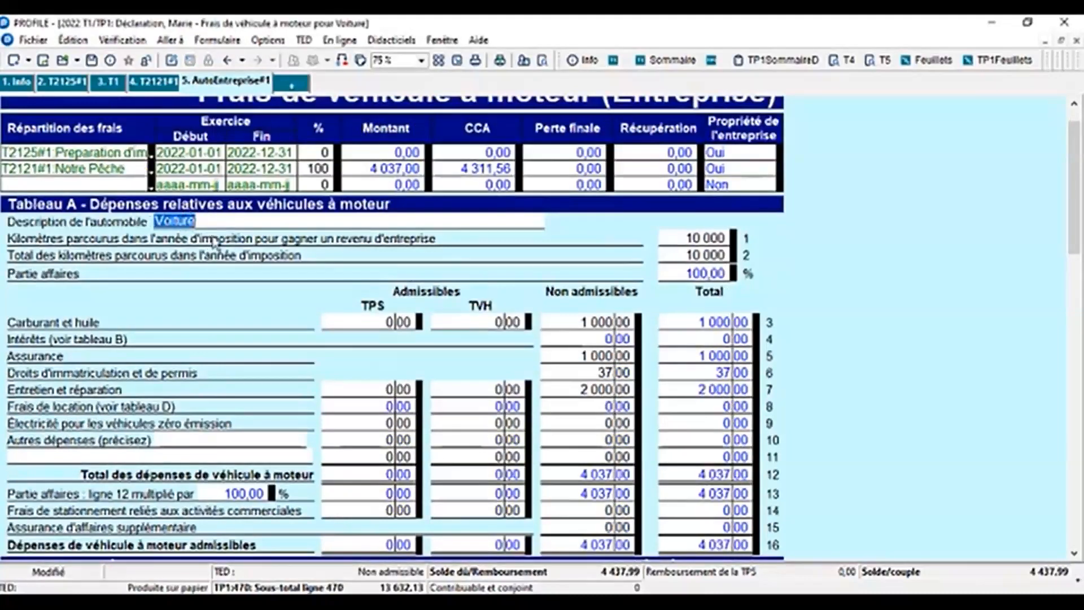
click(705, 238)
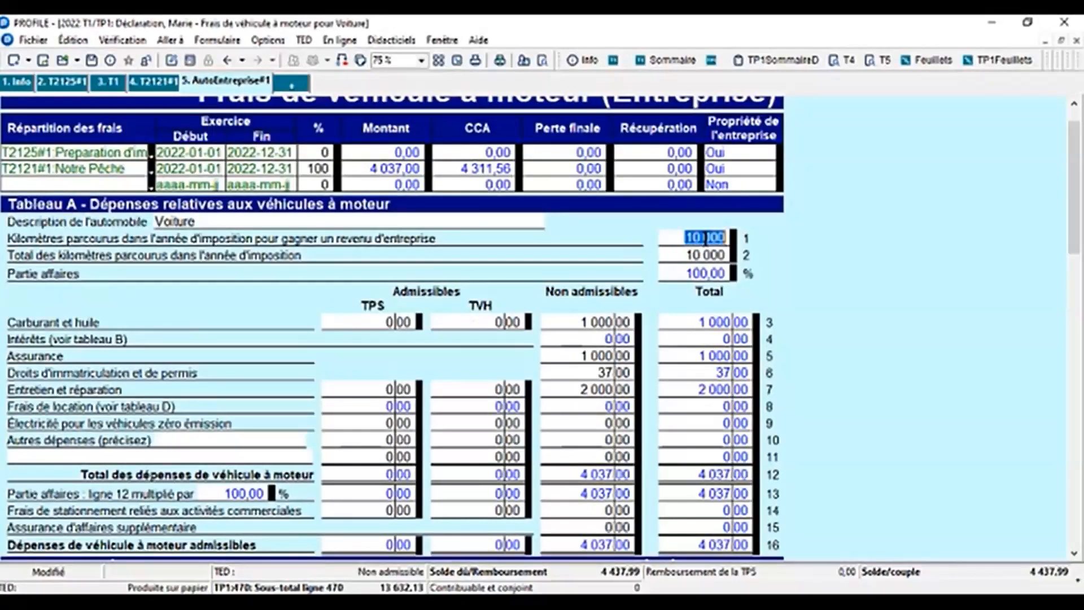
click(717, 257)
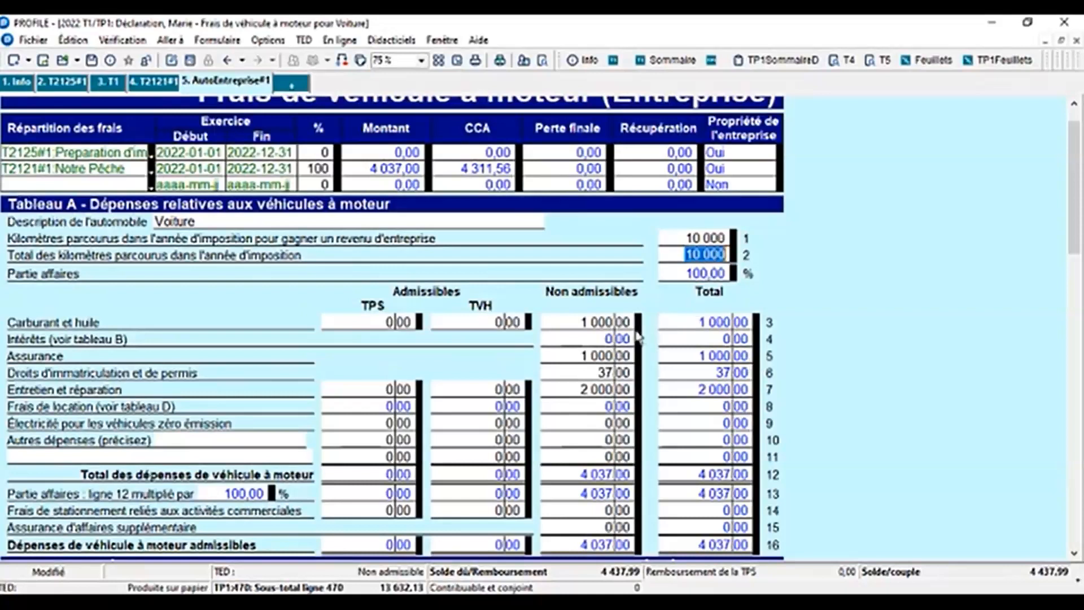
scroll(633, 330, down, 1)
scroll(633, 329, down, 2)
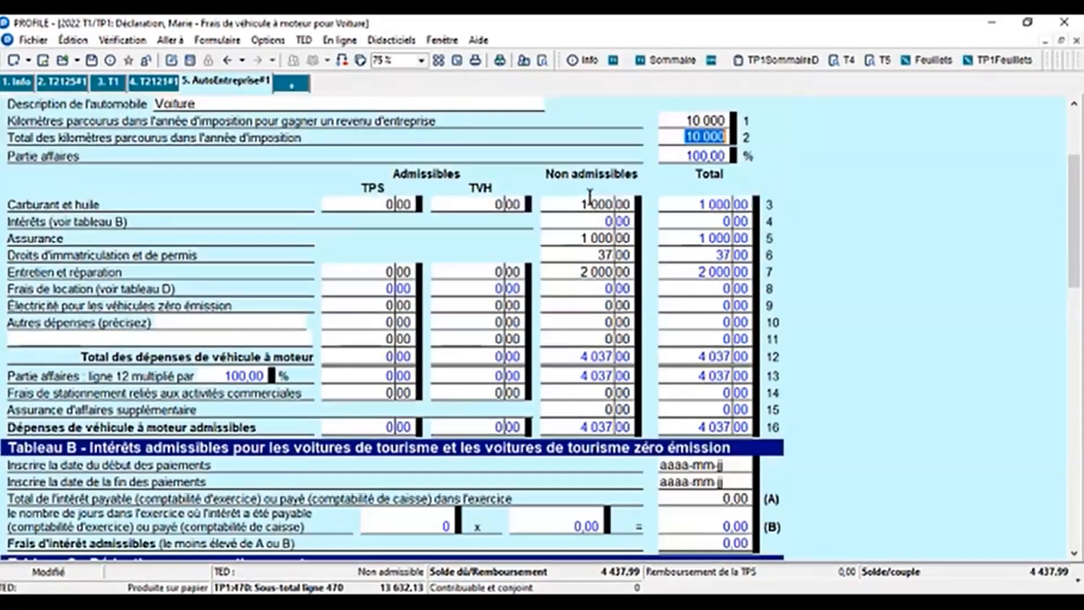
click(590, 202)
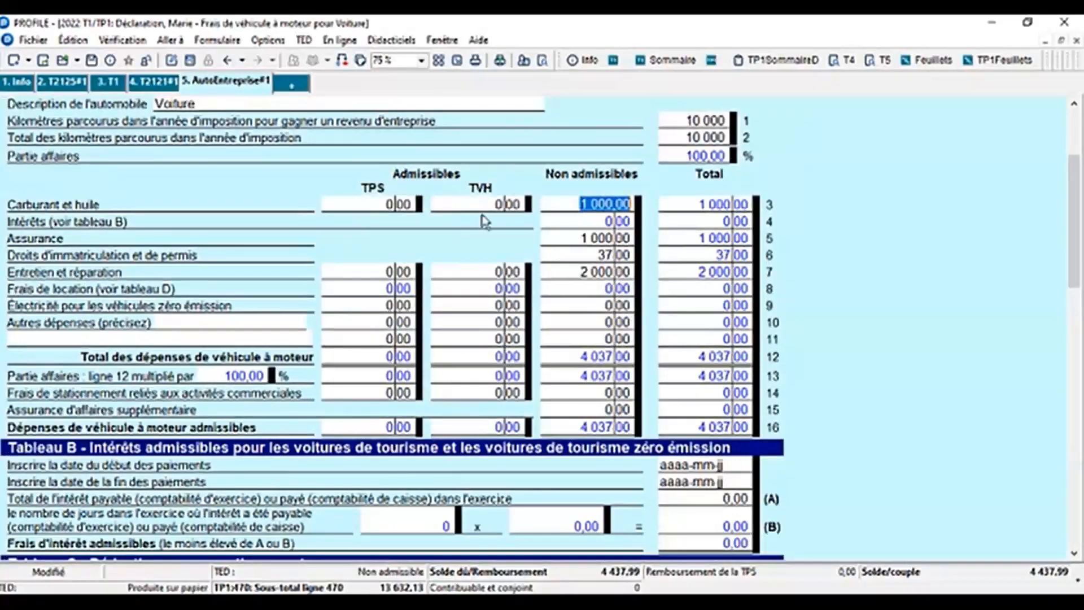
click(402, 203)
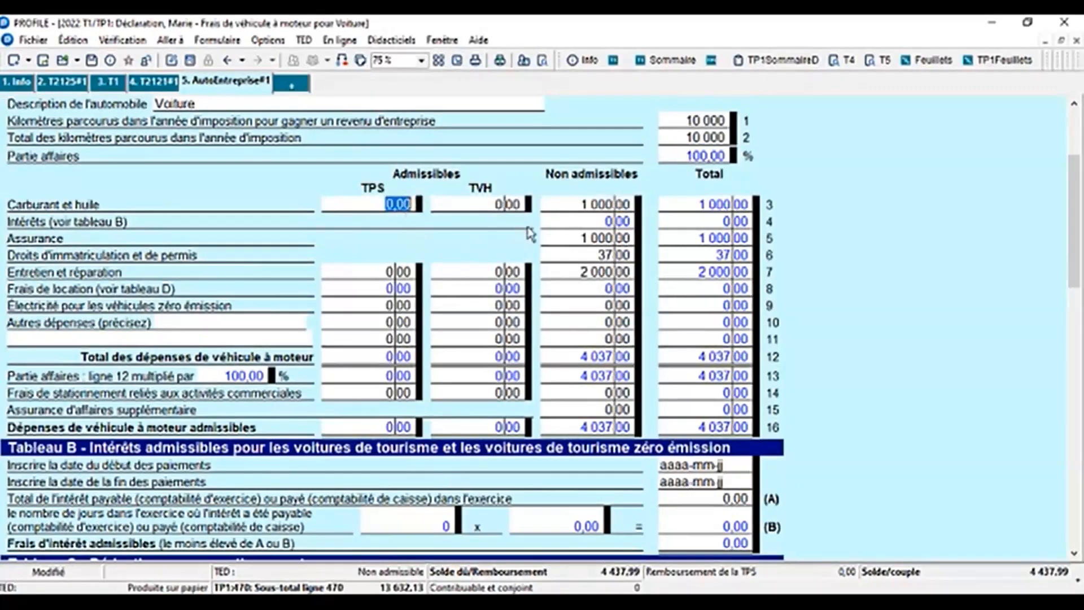
click(609, 210)
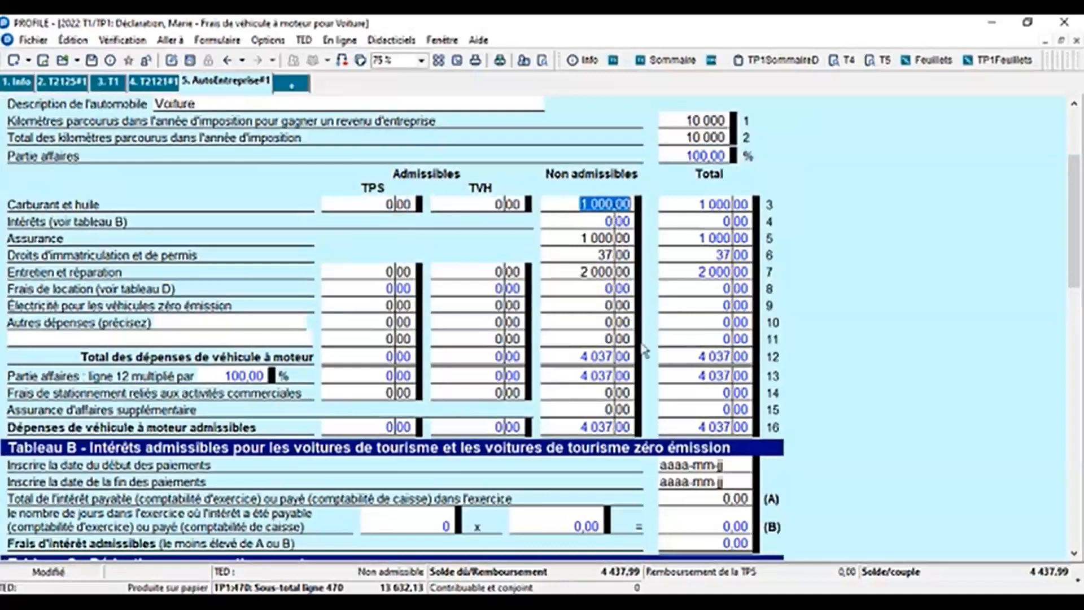
scroll(859, 322, up, 2)
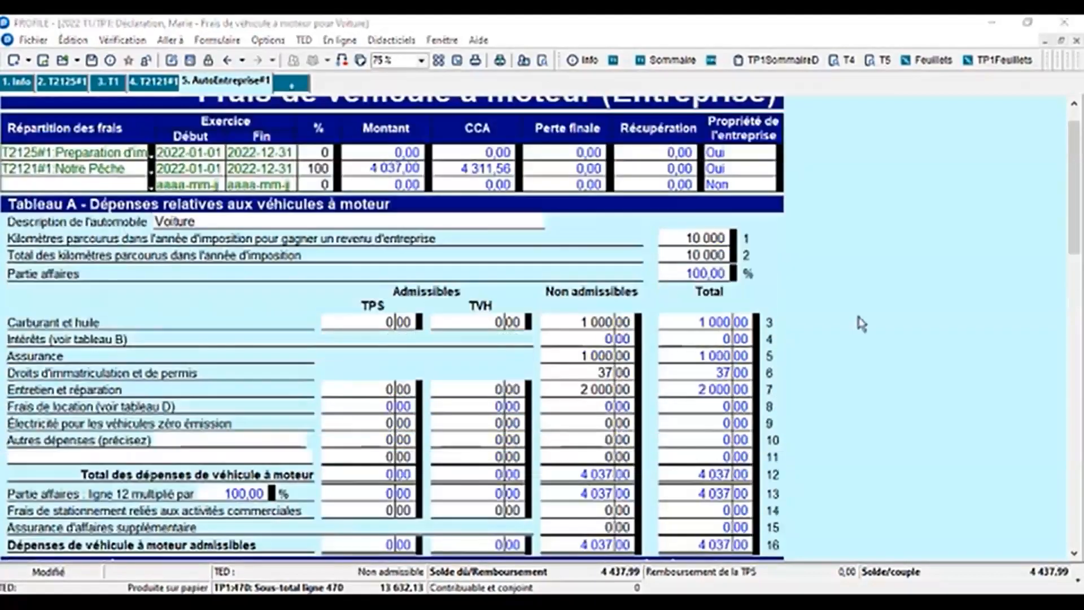
Step: Set the vehicle's category to 10 in Tableau C and check its cost before taxes
scroll(860, 323, down, 9)
scroll(859, 322, down, 4)
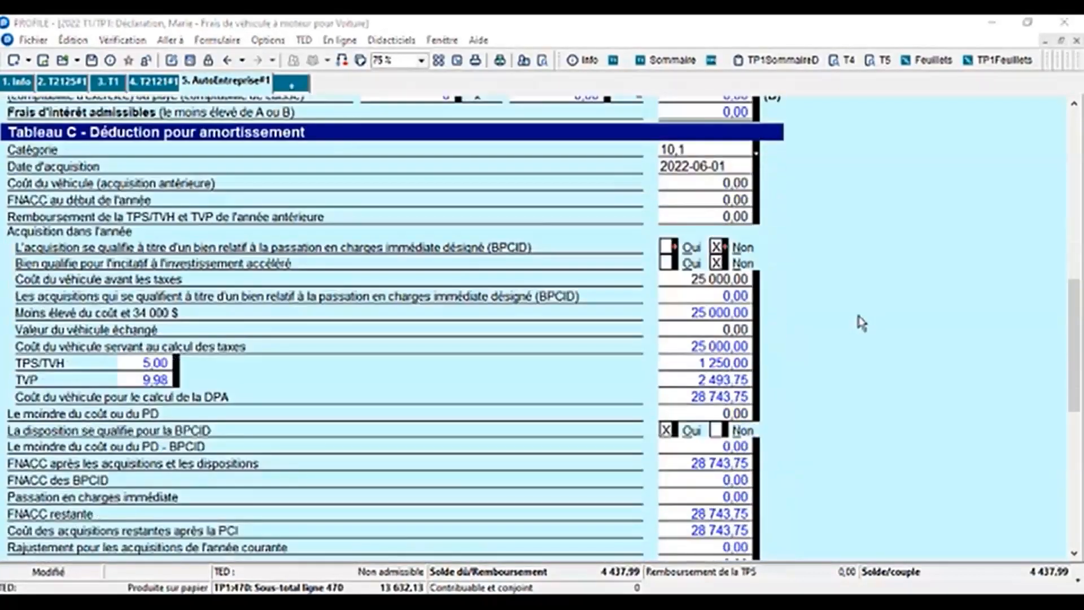
scroll(859, 322, up, 2)
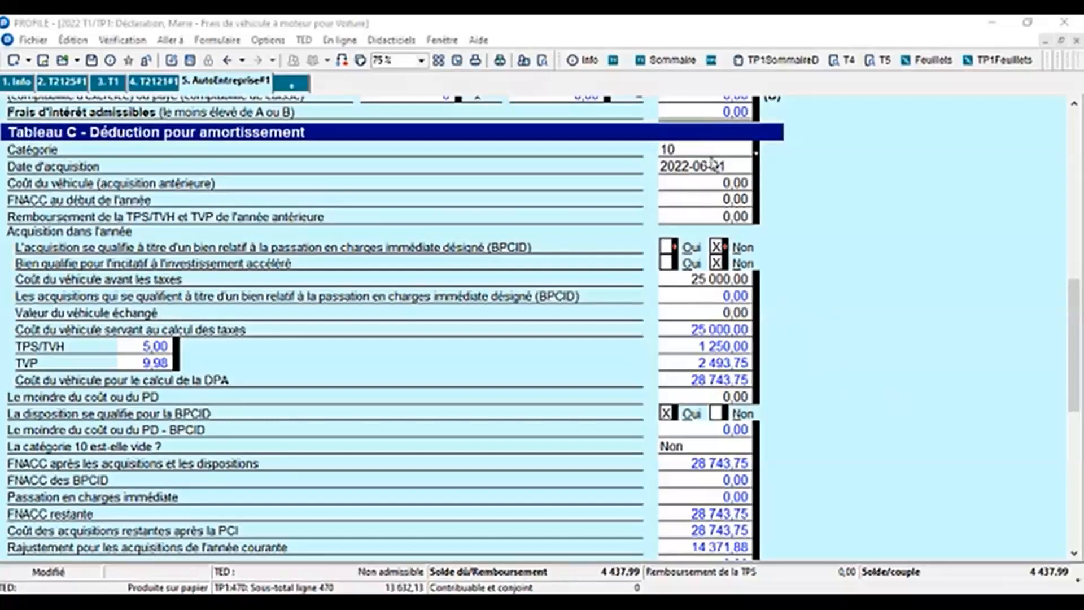
click(743, 278)
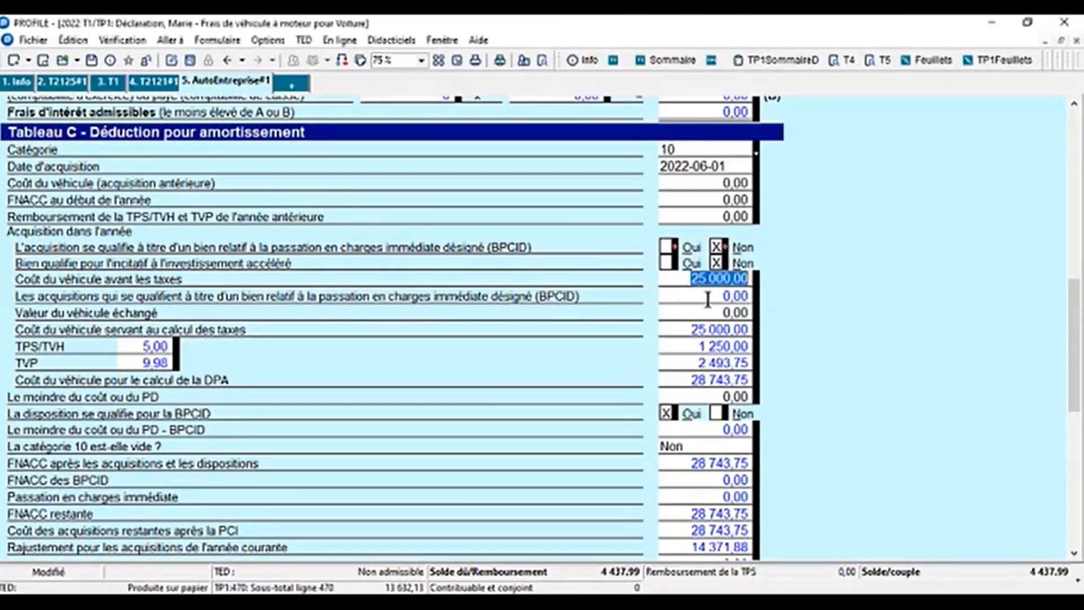
Step: Try Oui for the acquisition's BPCID and accelerated investment incentive questions in Tableau C, and return both to Non
scroll(747, 317, down, 1)
scroll(748, 317, up, 1)
click(671, 249)
right_click(672, 251)
click(696, 278)
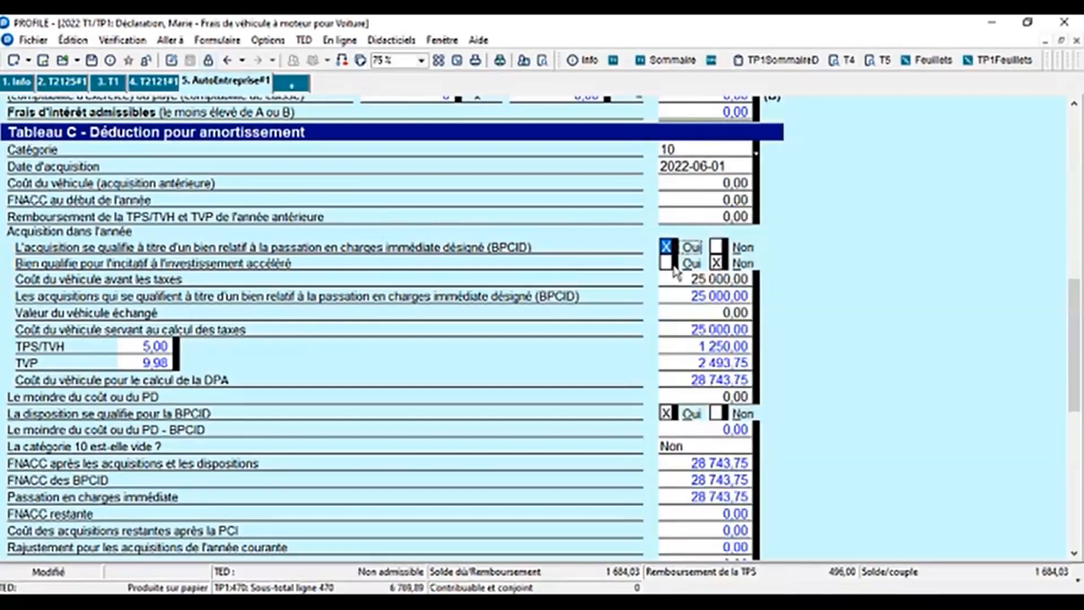
right_click(674, 266)
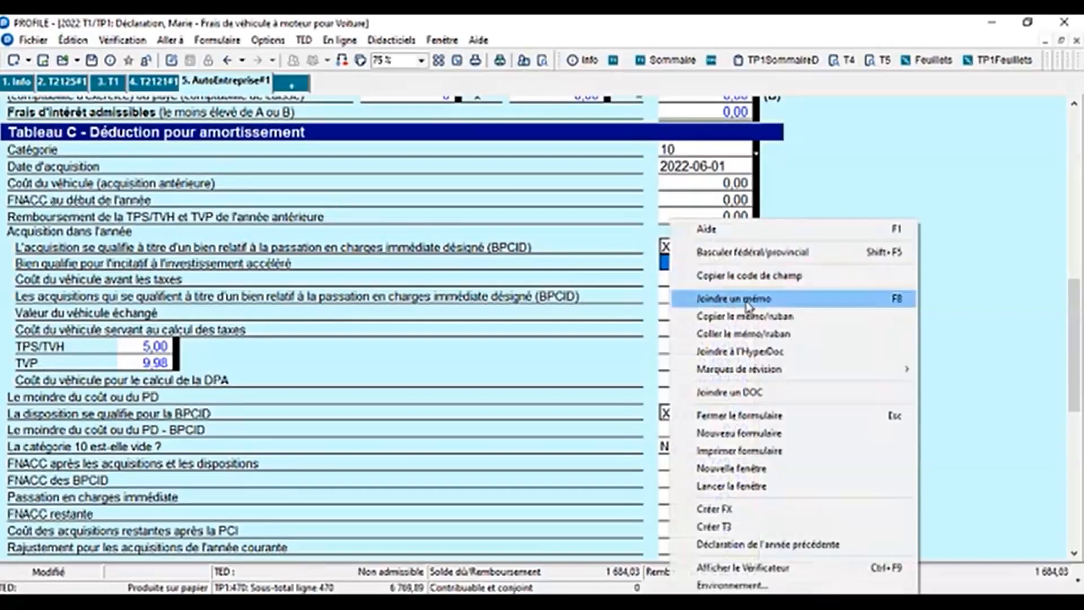
click(669, 263)
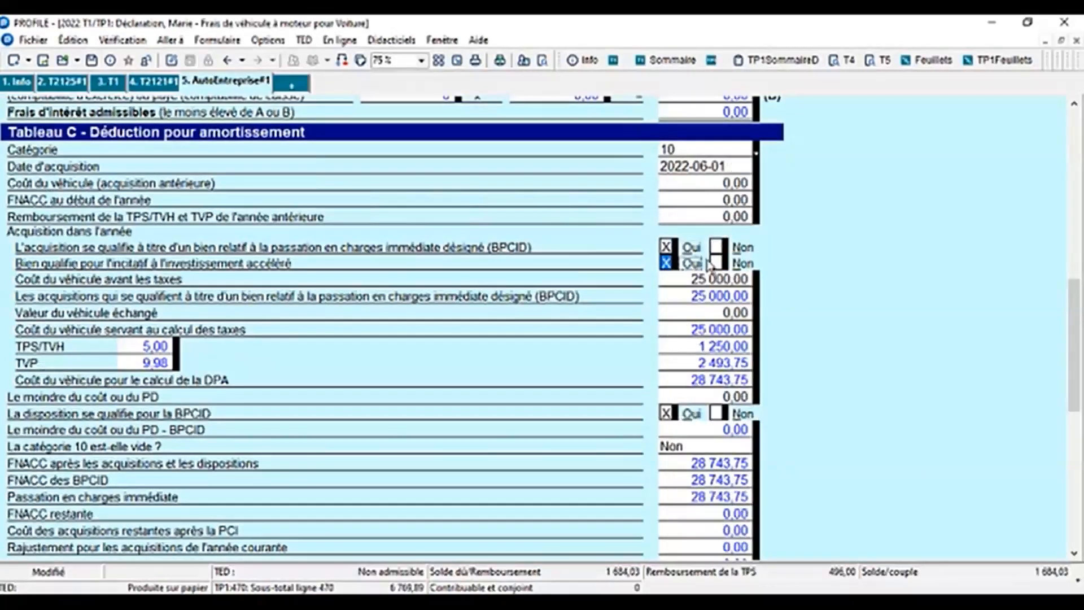
click(715, 263)
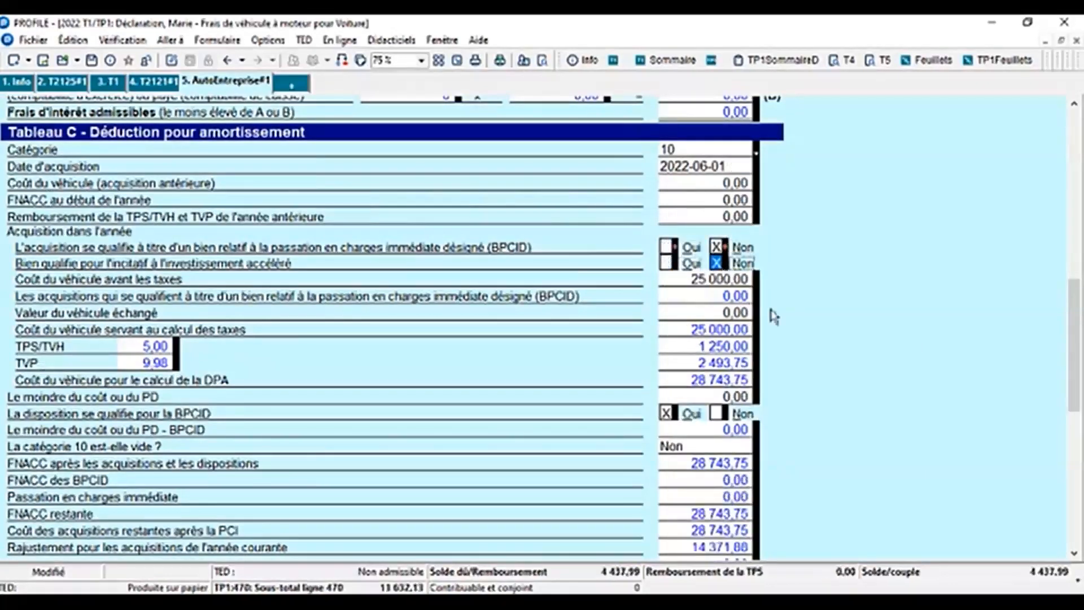
Step: Check the DPA pour l'année amount in Tableau C
scroll(804, 387, down, 6)
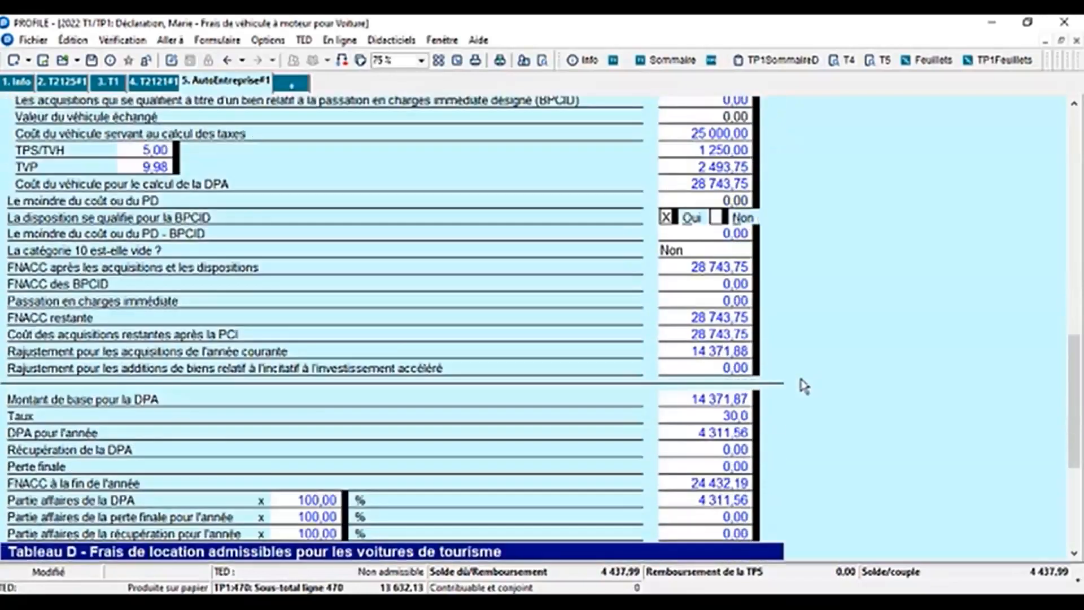
click(733, 430)
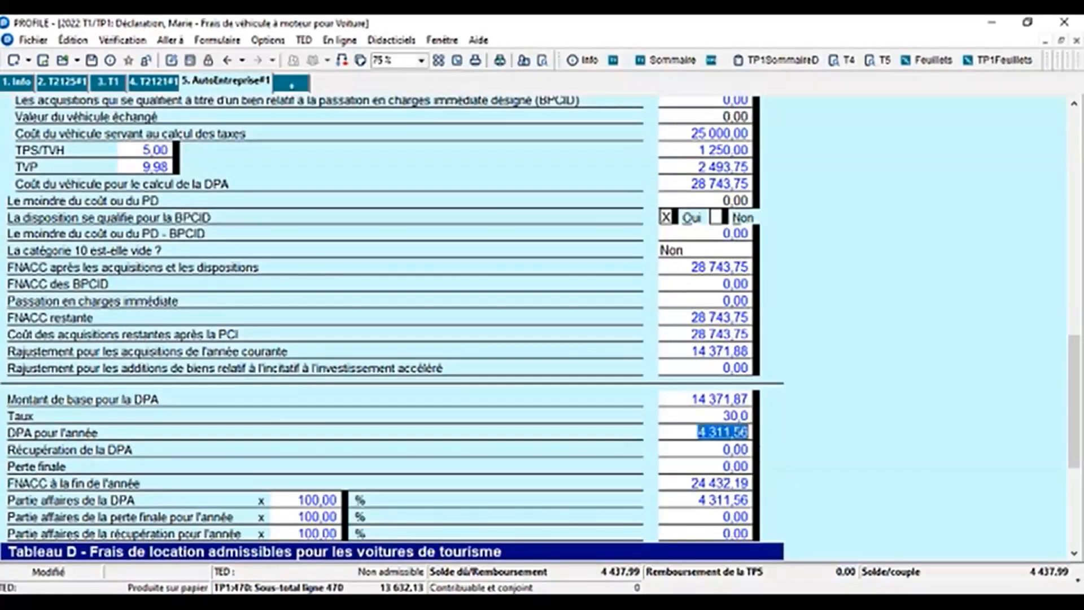
Step: Check the expense allocation to the T2121 in AutoEntreprise and the motor vehicle and DPA lines in the T2121
scroll(841, 350, up, 15)
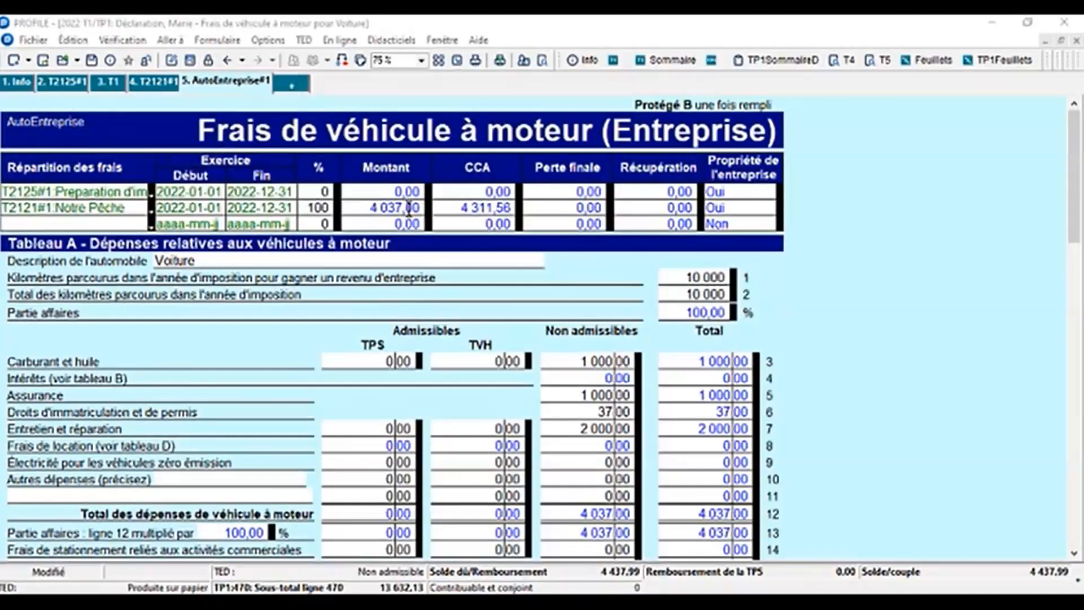
click(153, 81)
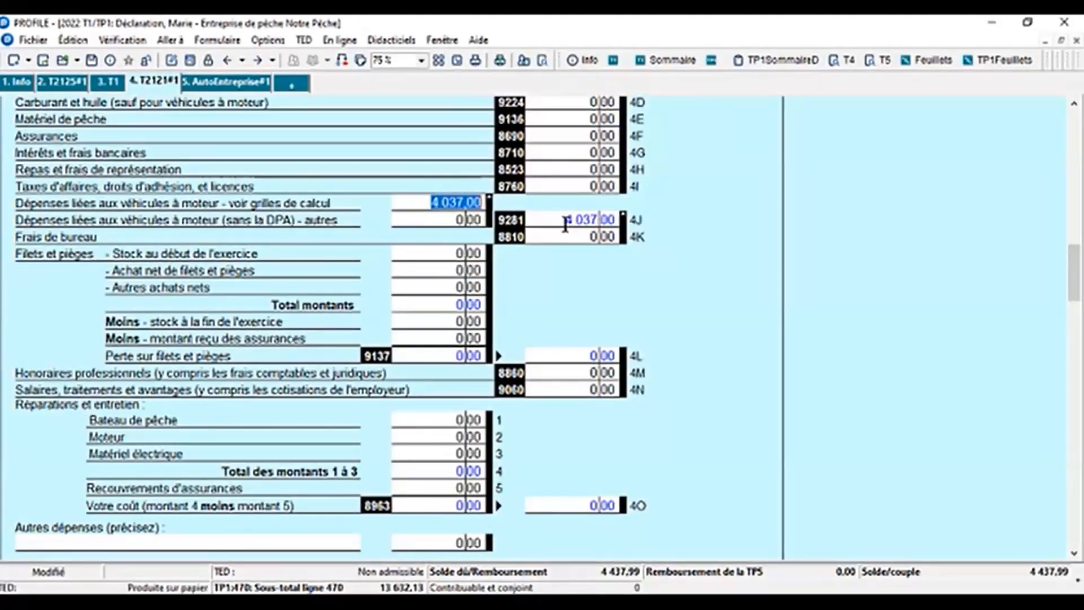
scroll(685, 460, up, 1)
scroll(685, 459, down, 5)
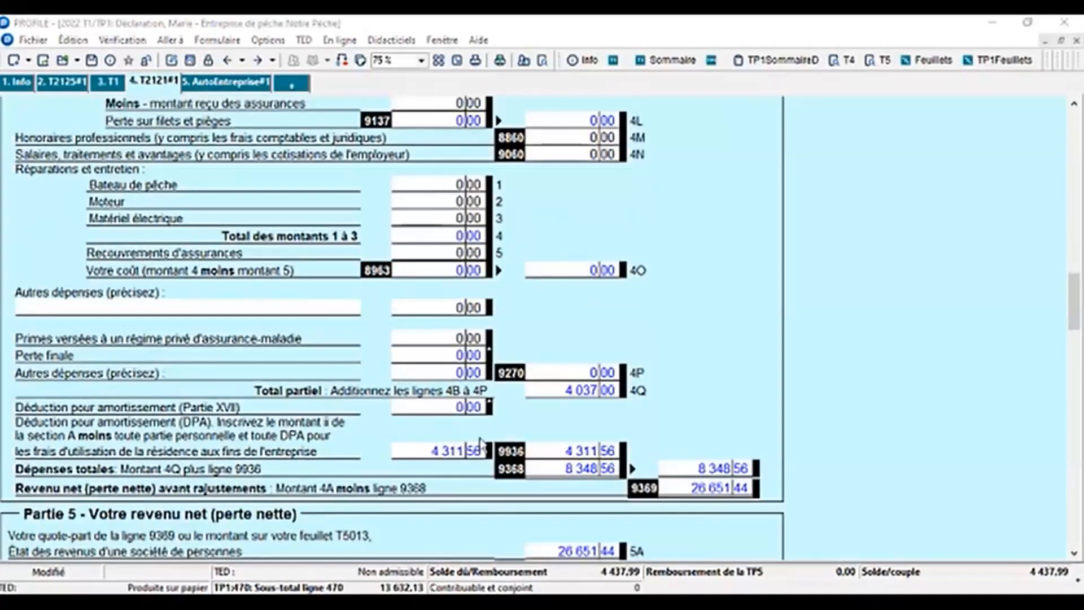
Step: Open the T2121 DPA summary from the Partie XVII amortization line and the T2121Immo asset form from Section B
click(447, 409)
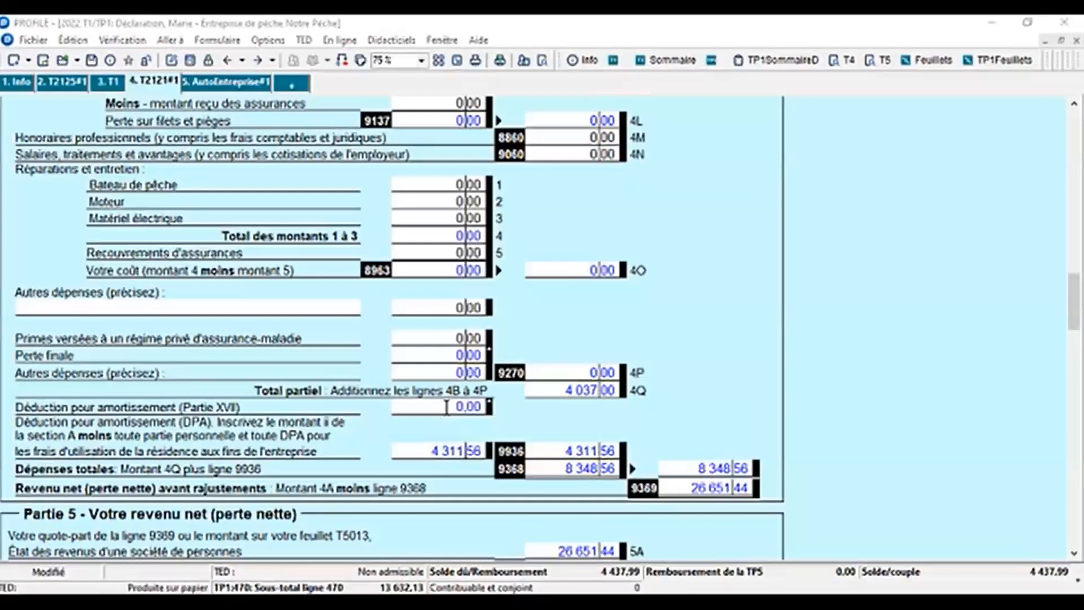
click(449, 406)
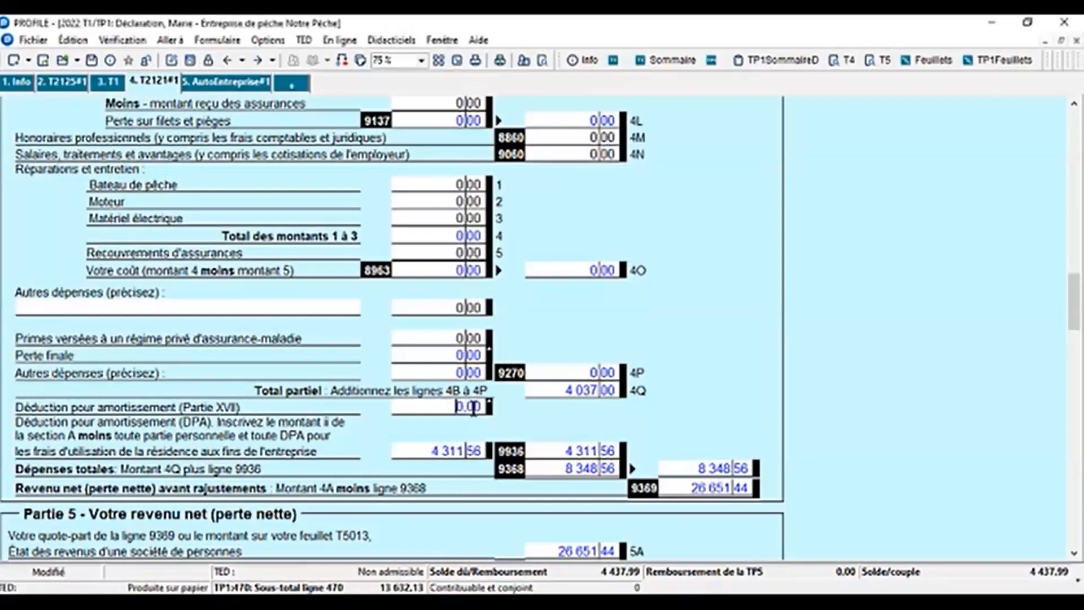
double_click(473, 405)
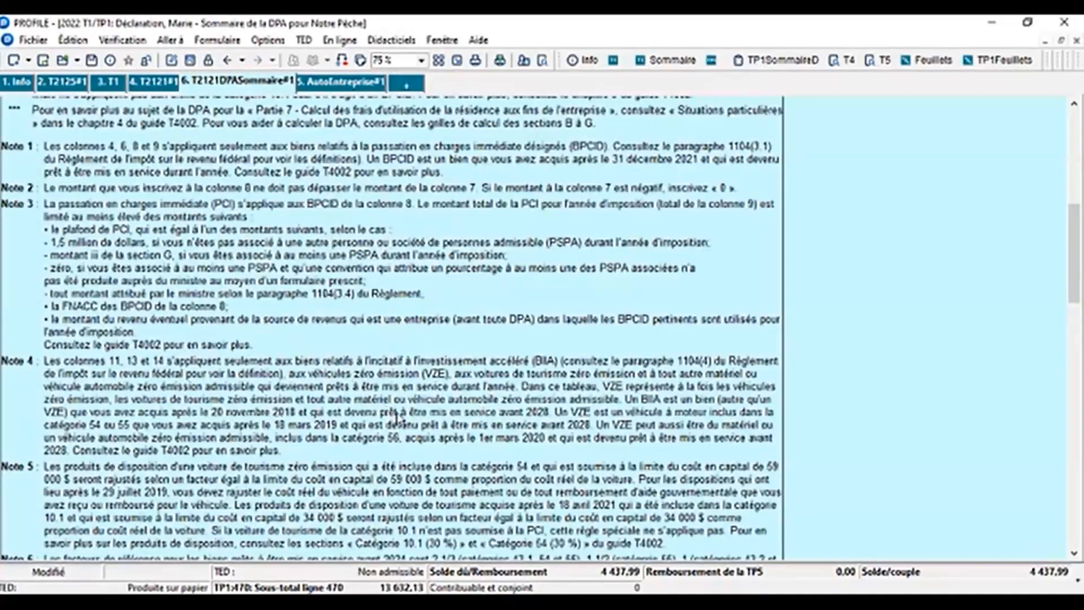
scroll(395, 415, down, 3)
scroll(398, 419, down, 4)
click(48, 405)
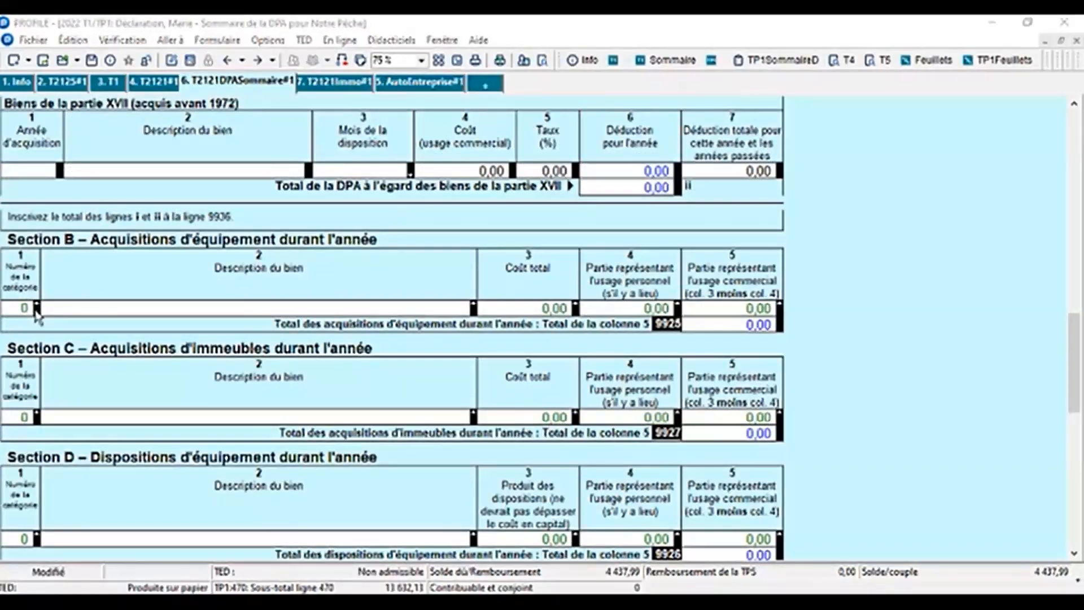
click(36, 308)
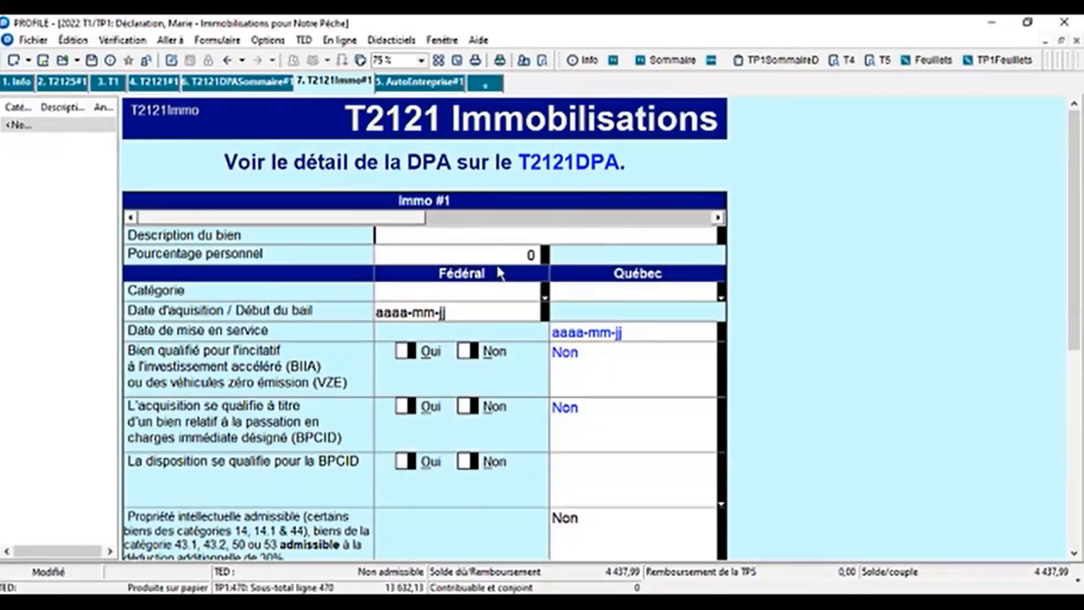
Step: Set the fishing business asset's federal category to 8 and its acquisition date to 2022-01-01
click(509, 253)
click(545, 297)
scroll(441, 407, down, 2)
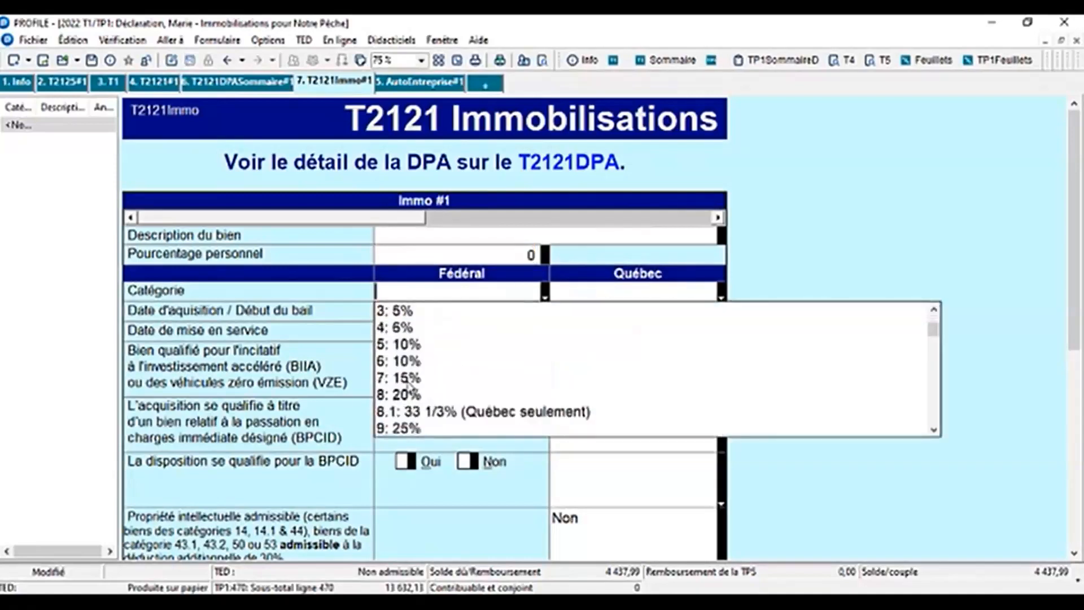
click(404, 396)
click(498, 310)
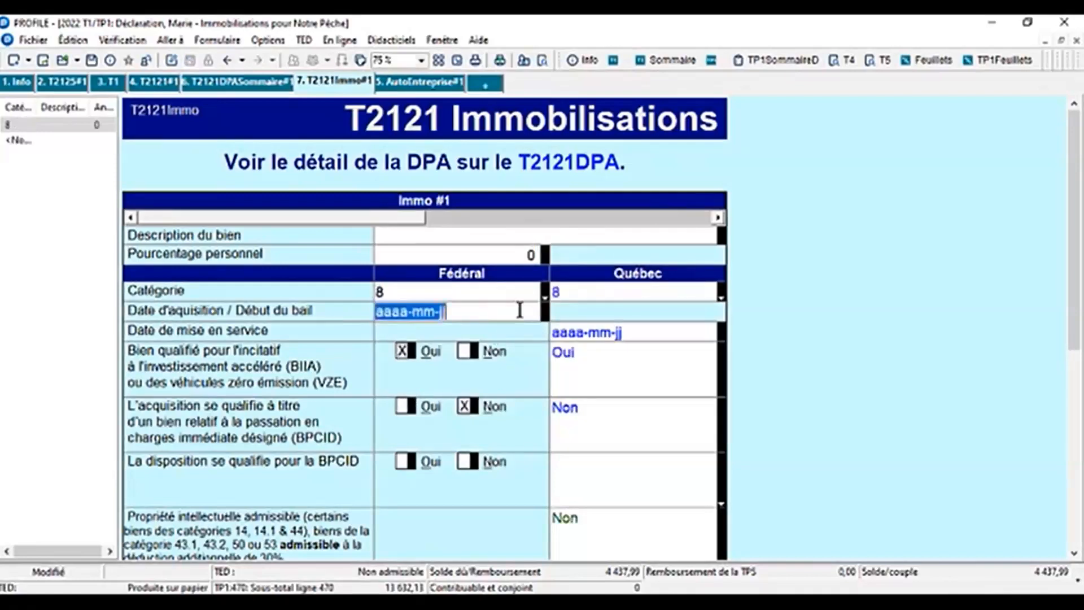
text(2)
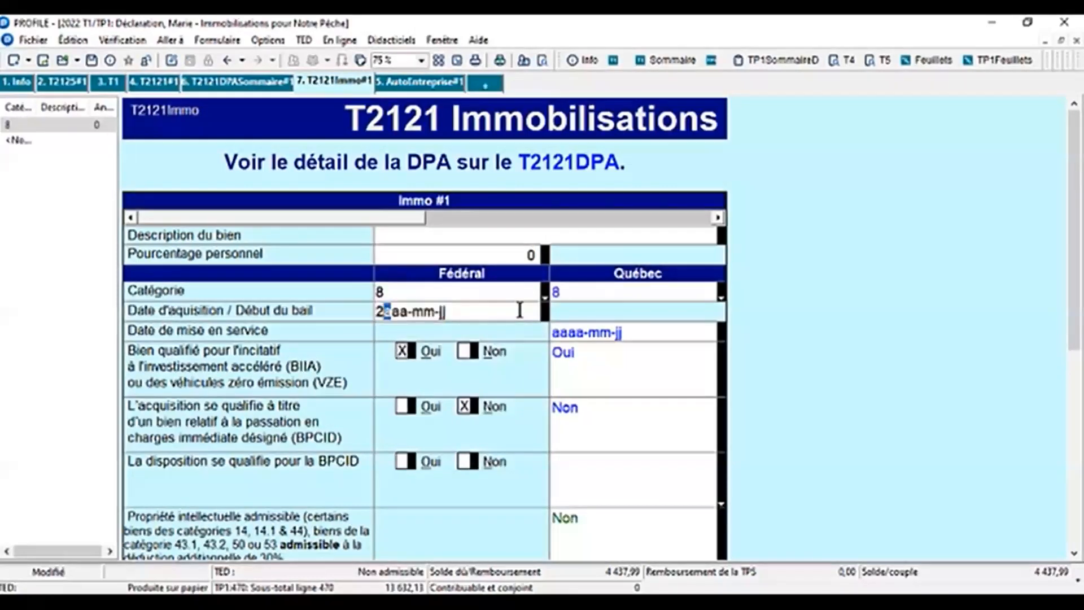
text(022-01-01)
key(Tab)
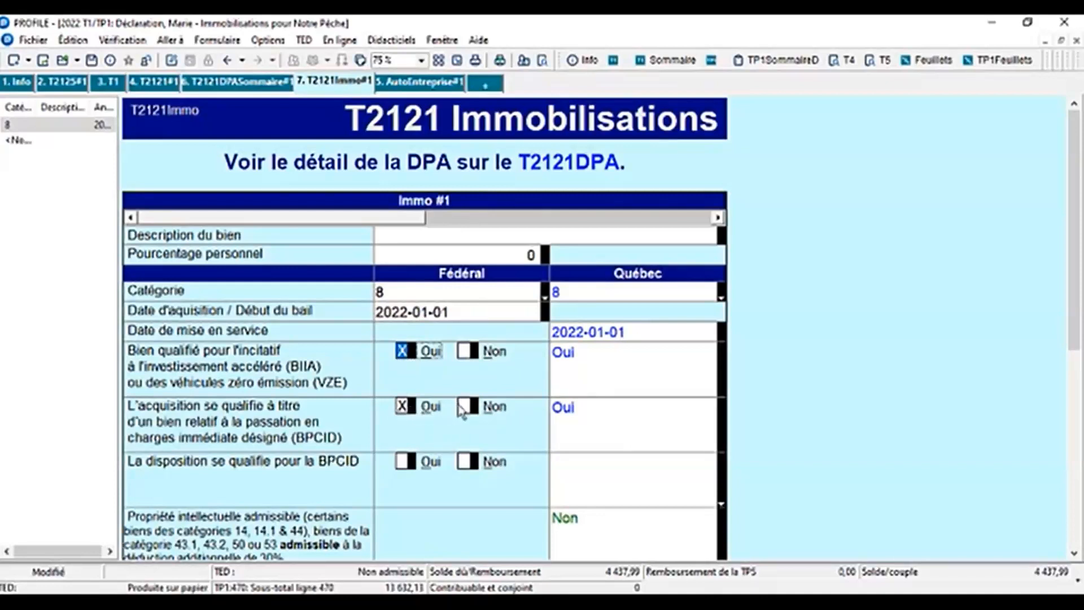
Step: Enter 15 000 as the asset's federal addition cost and answer Non to its BIIA and BPCID acquisition questions
scroll(467, 423, down, 6)
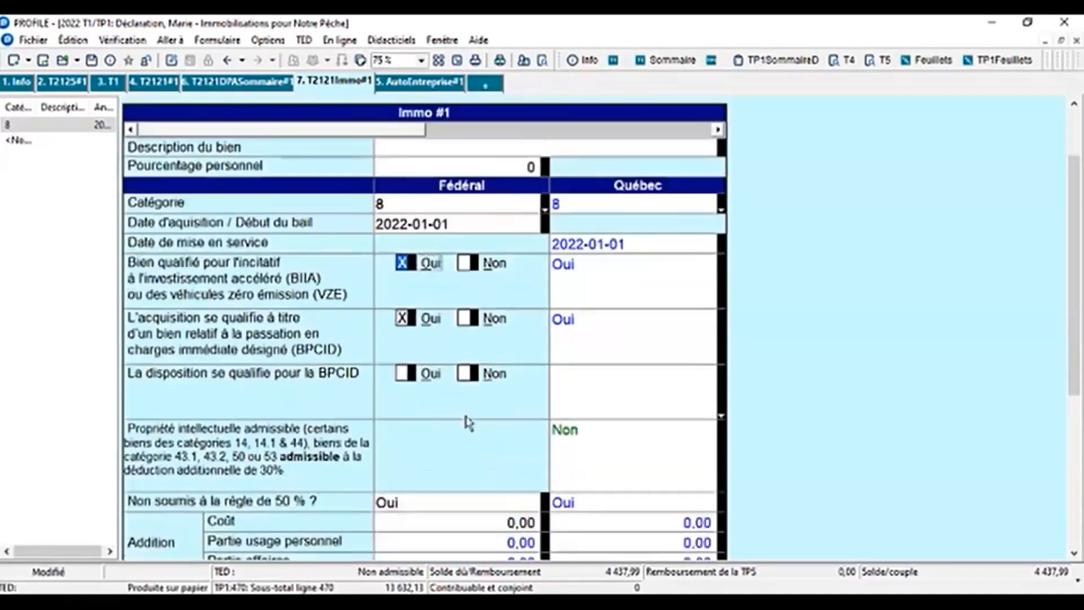
click(515, 345)
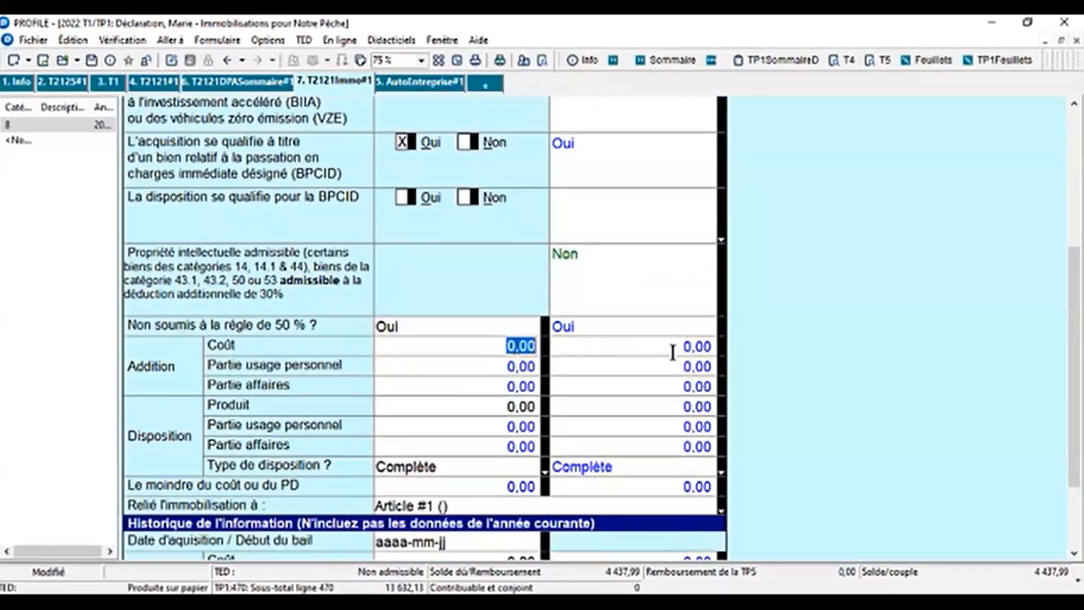
text(15)
text(000)
key(Return)
scroll(755, 411, up, 6)
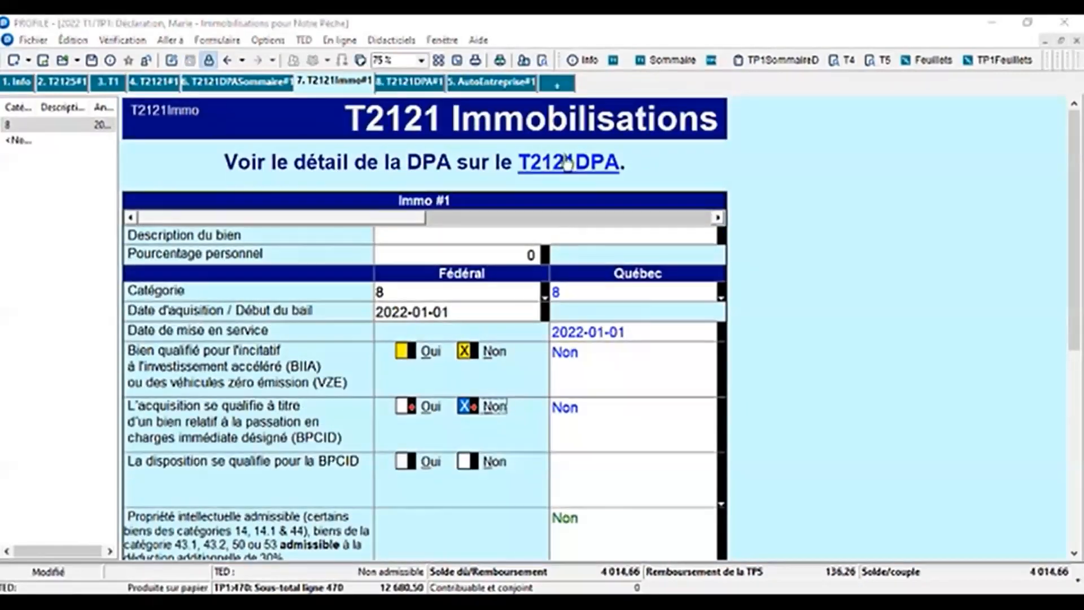
Step: Open the T2121DPA detail and check the category 8 additions and the federal DPA de l'année
click(563, 169)
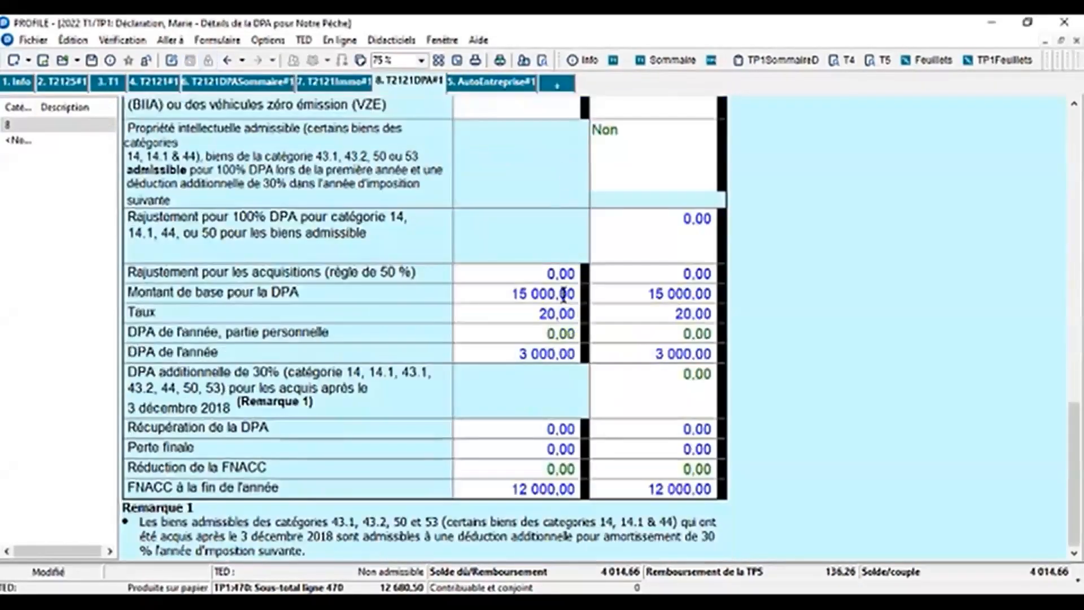
scroll(628, 318, up, 12)
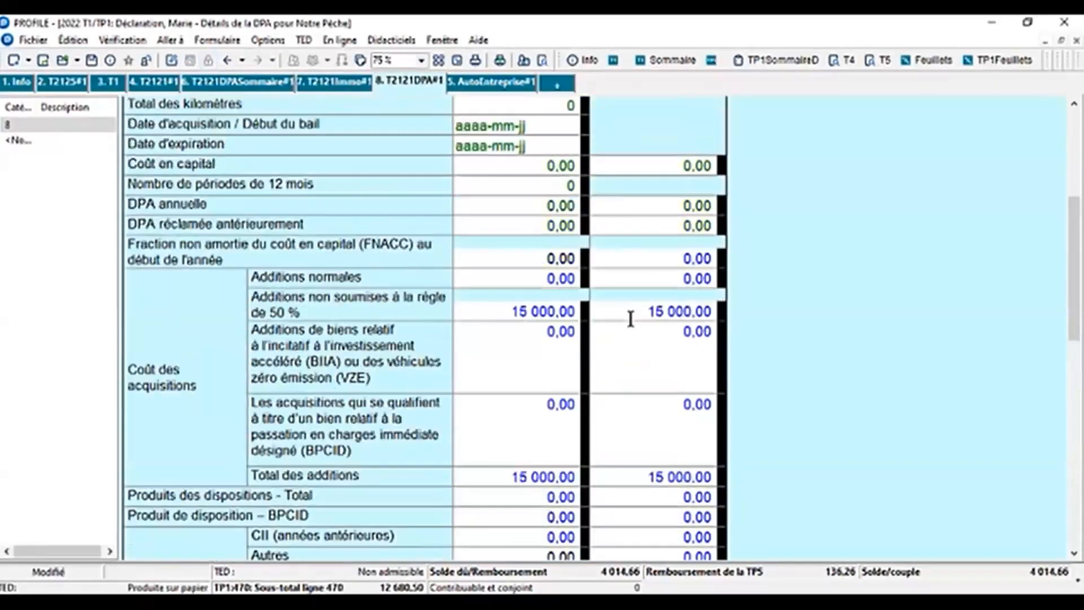
scroll(548, 234, down, 10)
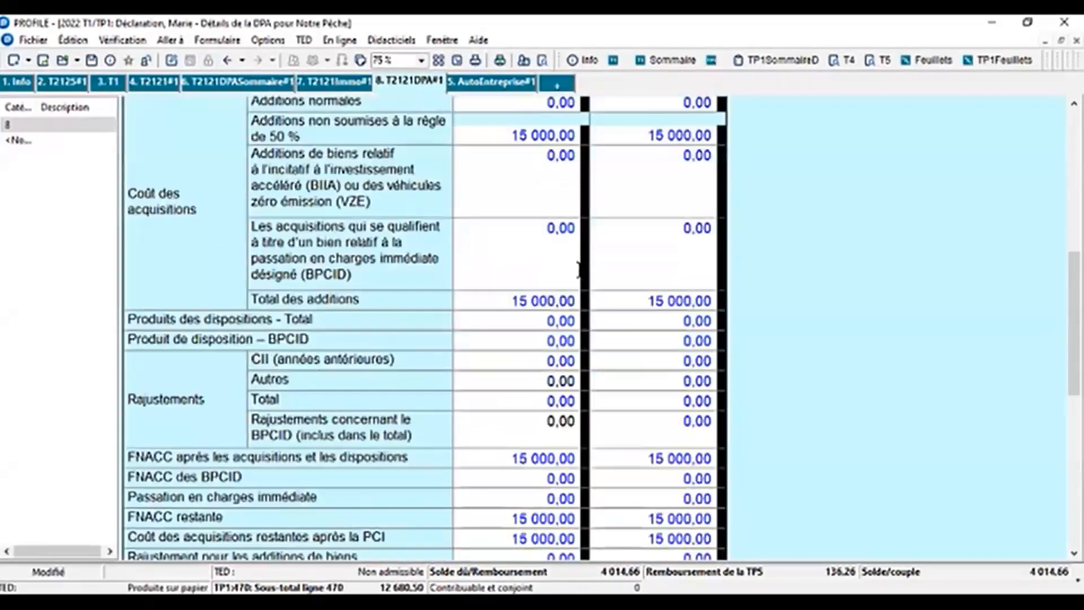
scroll(581, 277, down, 3)
click(495, 356)
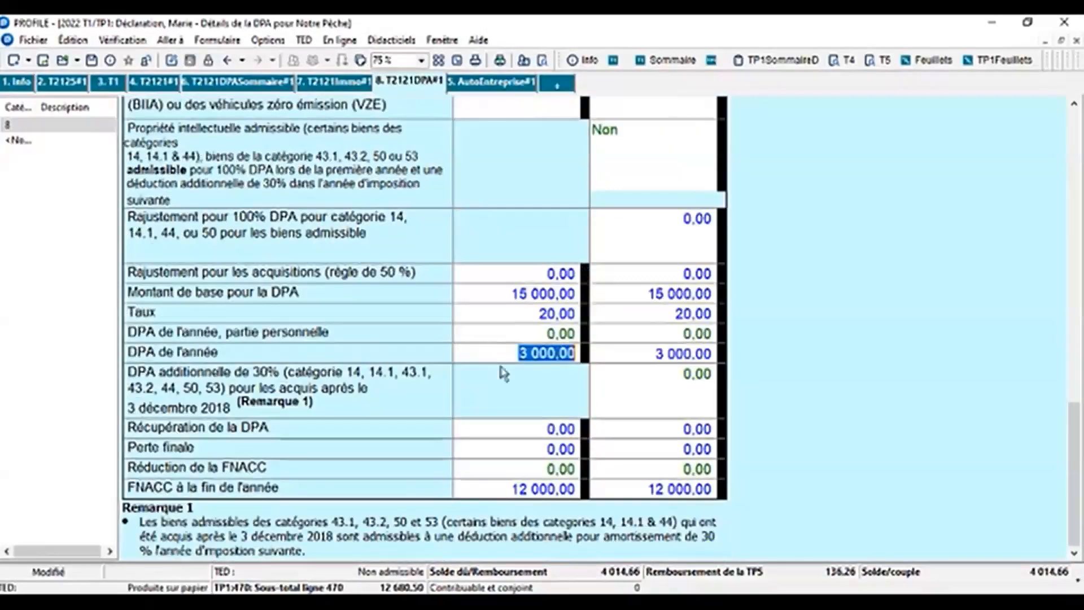
Step: Return to the T2121 and check the DPA amount carried to line 9936
click(149, 85)
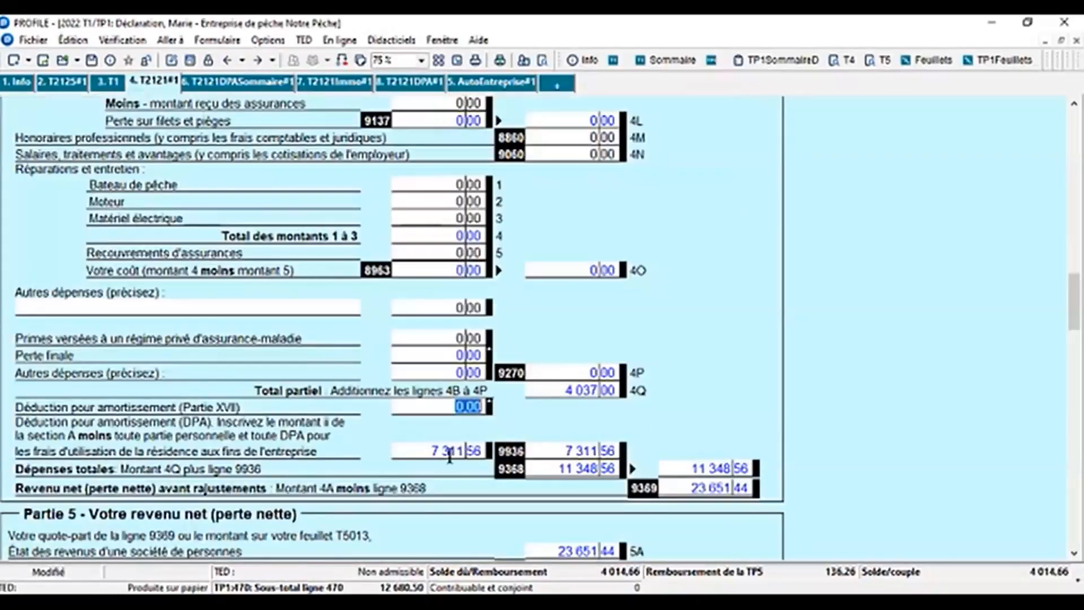
click(424, 454)
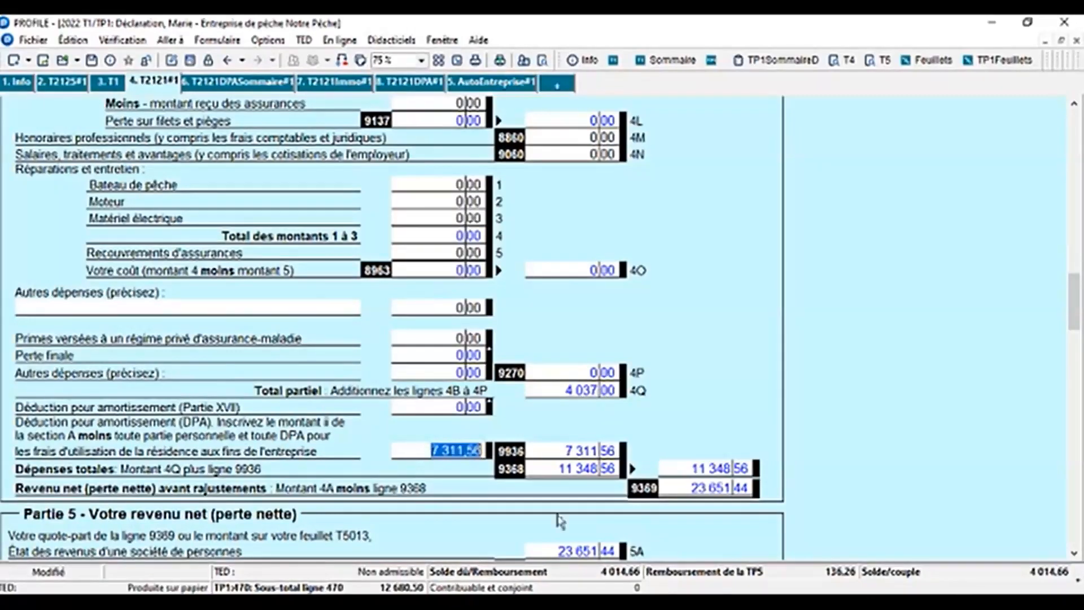
scroll(826, 411, down, 3)
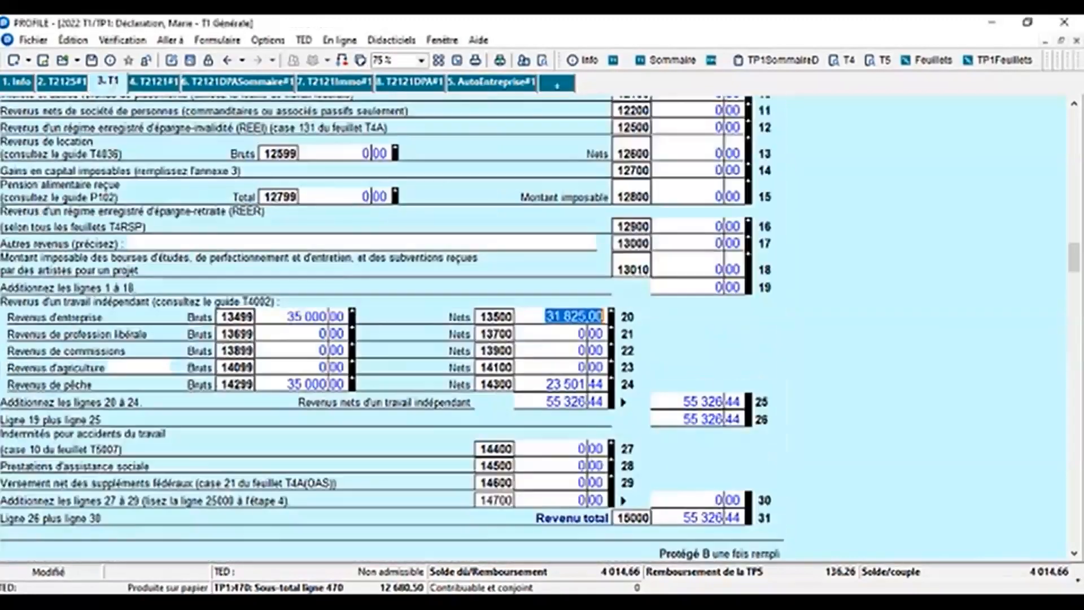
Step: Check the net fishing income reported on line 14300 of the T1
click(108, 82)
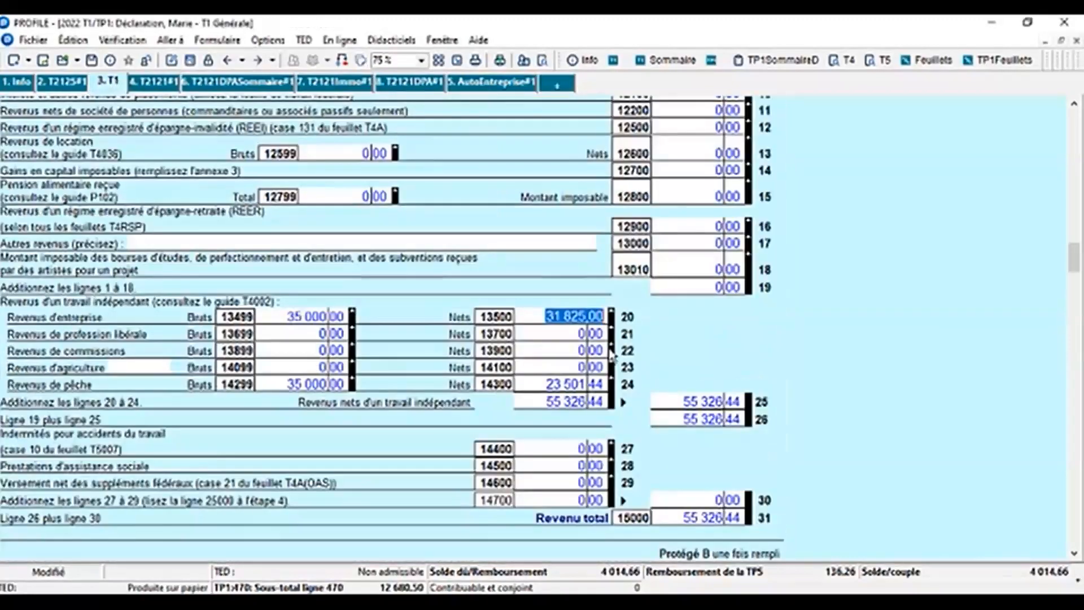
click(533, 384)
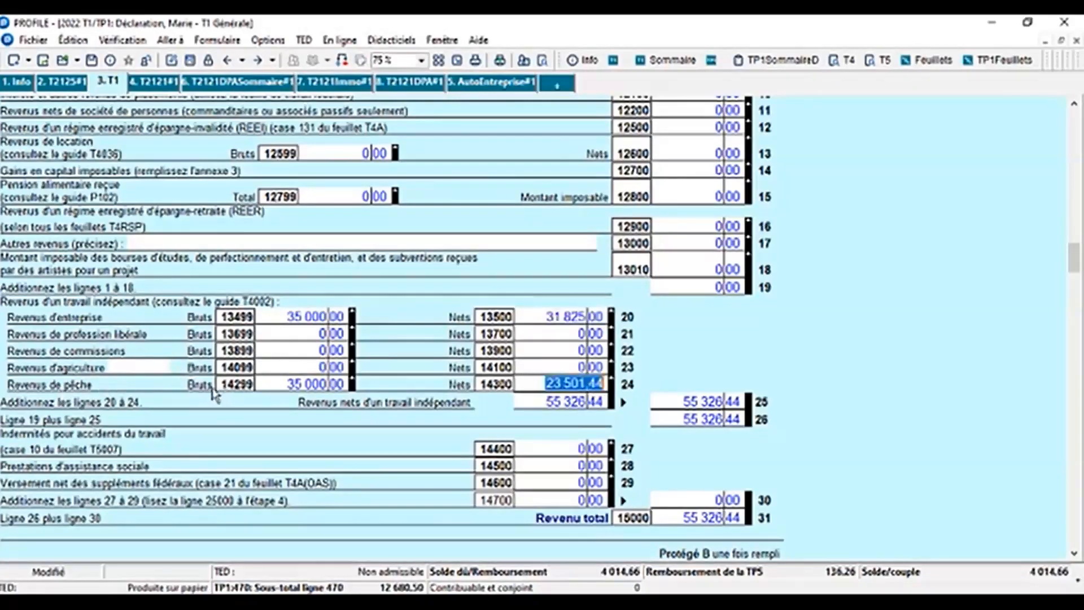
click(546, 384)
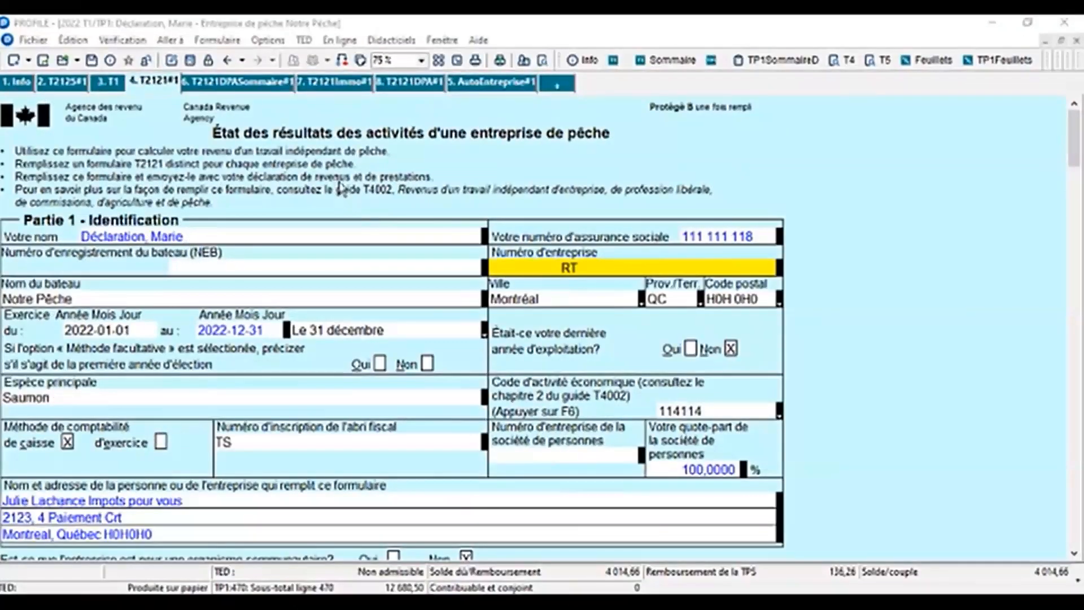
Step: Open the corresponding TP1Pêche form and review its business address, revenues, expenses, DPA and home-use calculation
click(342, 59)
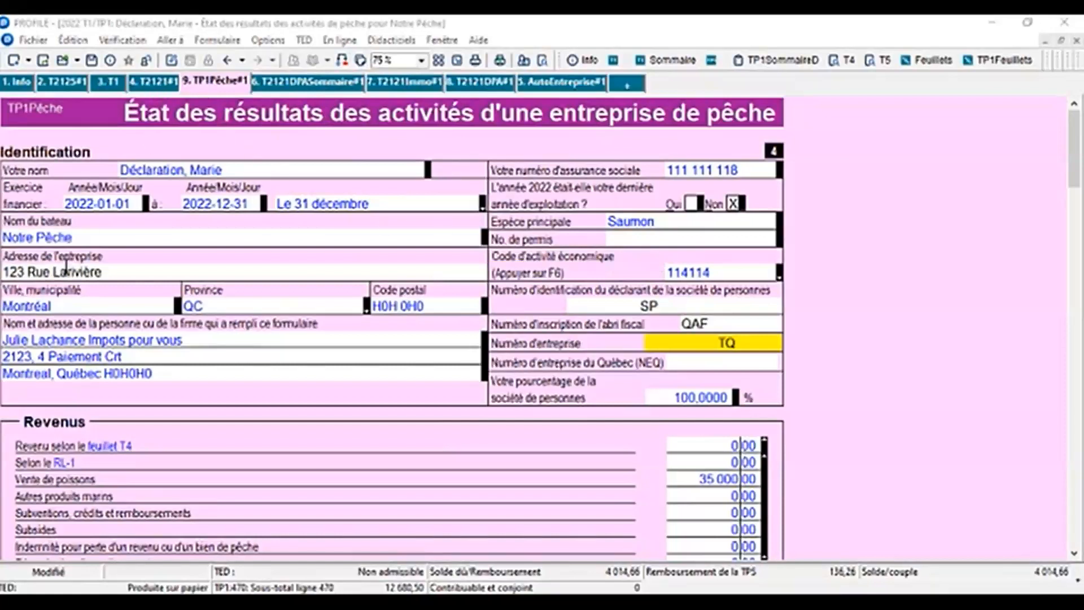
click(114, 274)
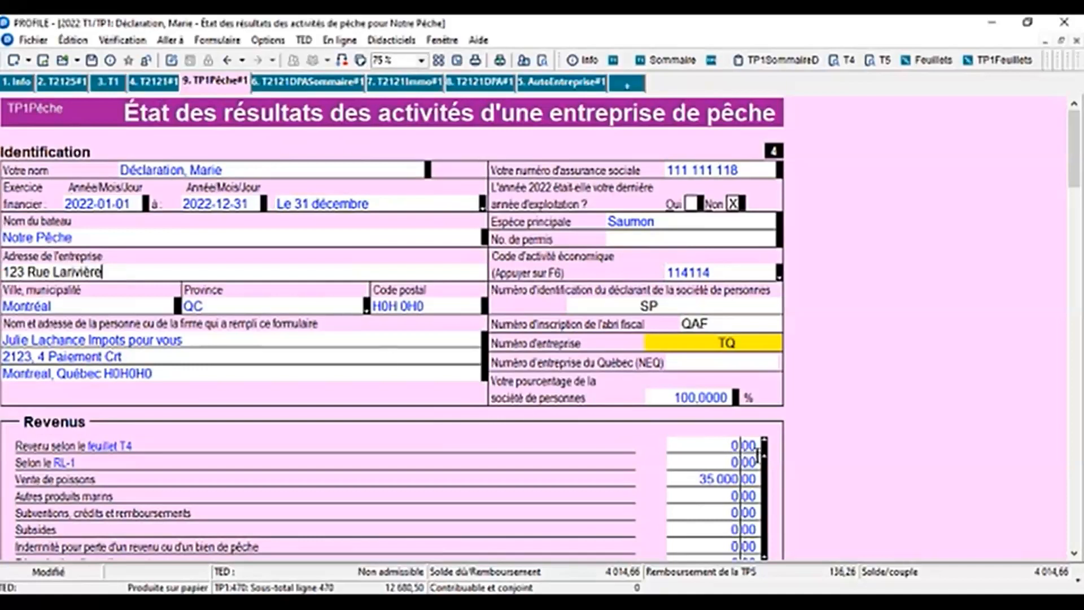
scroll(835, 445, down, 4)
scroll(828, 365, down, 16)
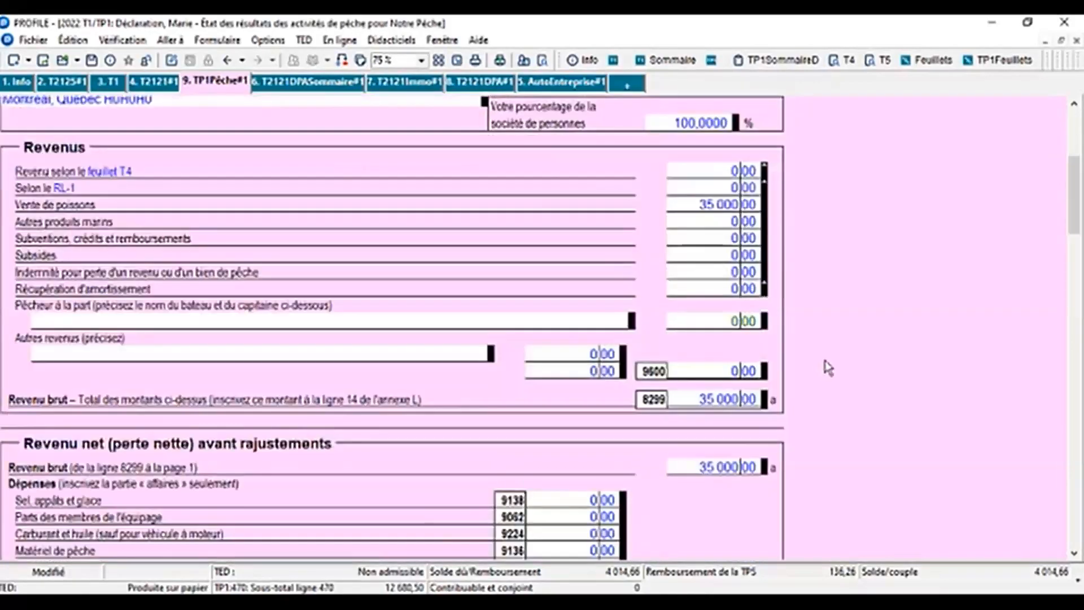
scroll(828, 365, down, 8)
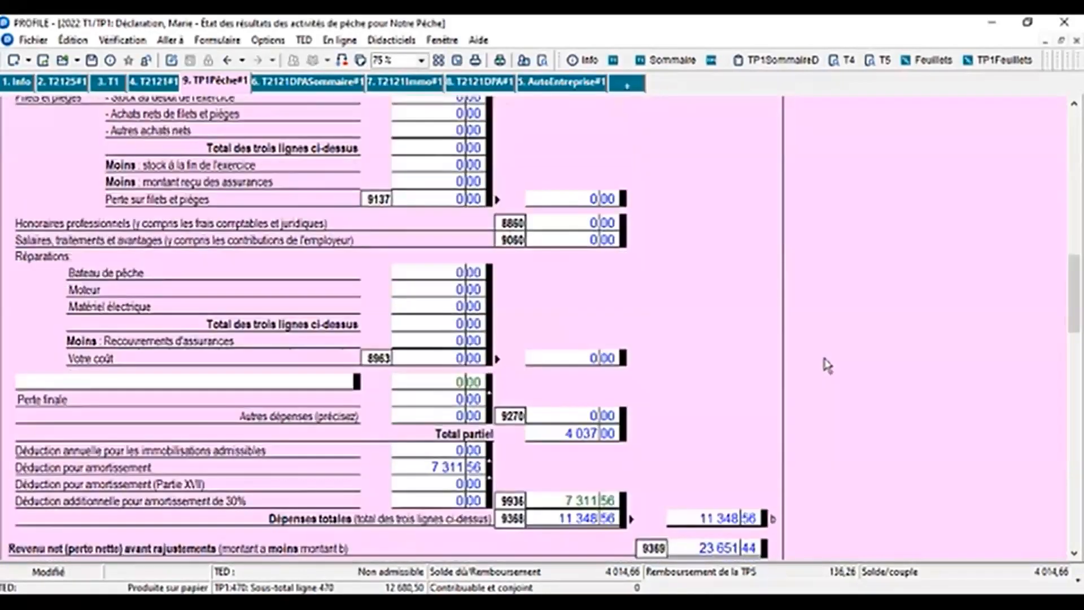
scroll(826, 366, down, 10)
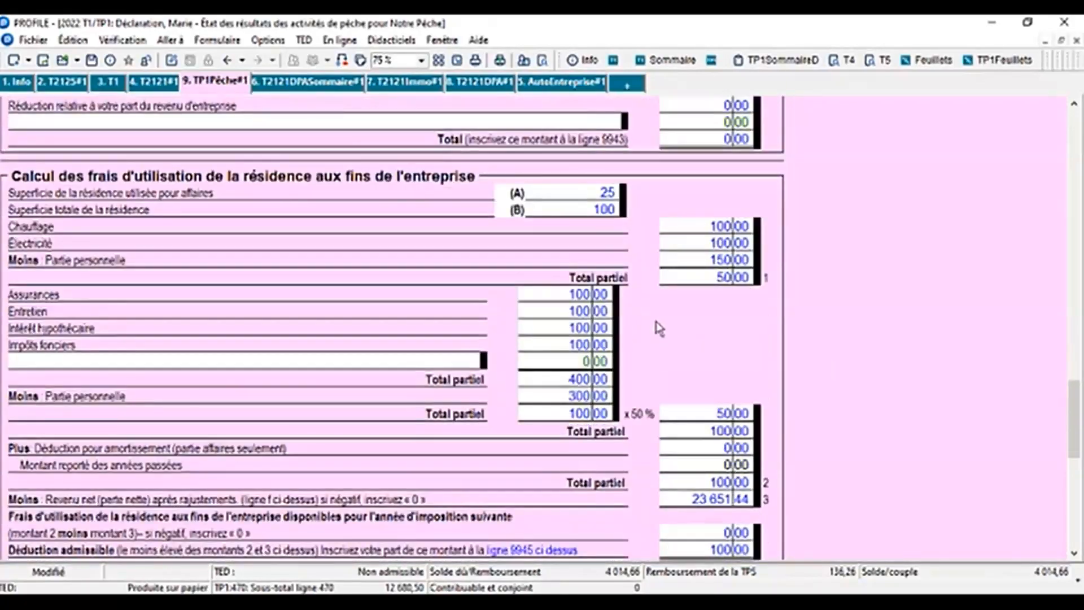
scroll(822, 373, down, 1)
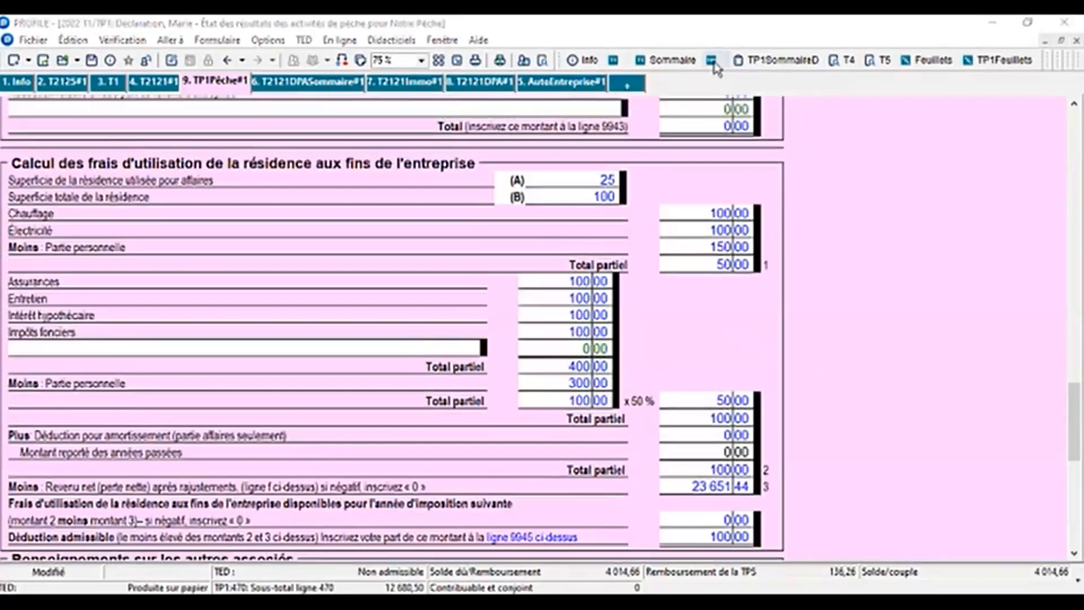
Step: Check net business income on line 164 of the TP1 and open annexe L to view its breakdown
click(711, 60)
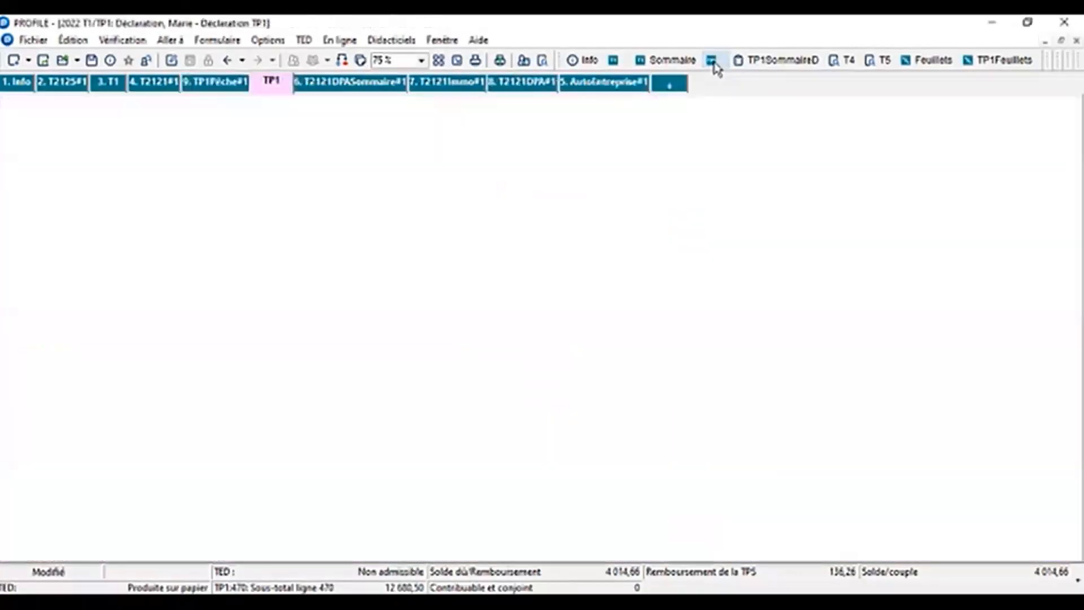
scroll(937, 316, down, 20)
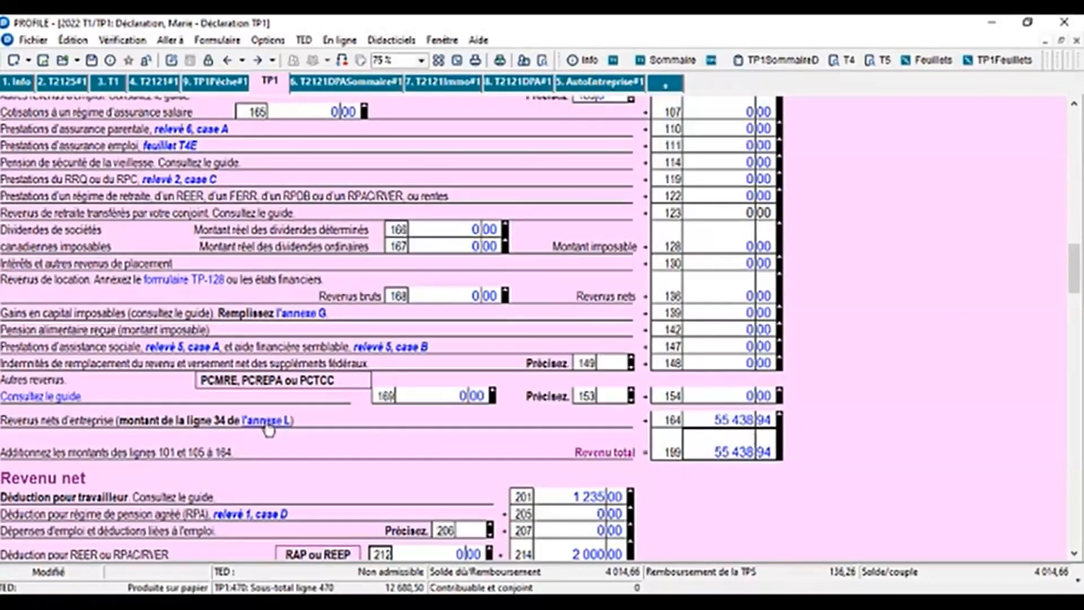
click(755, 419)
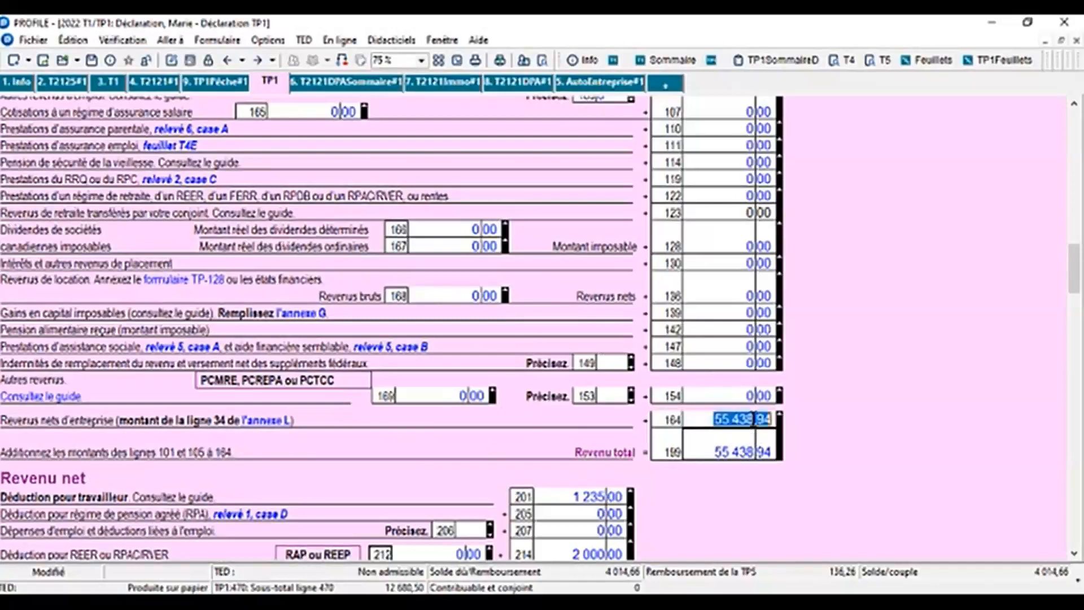
click(264, 432)
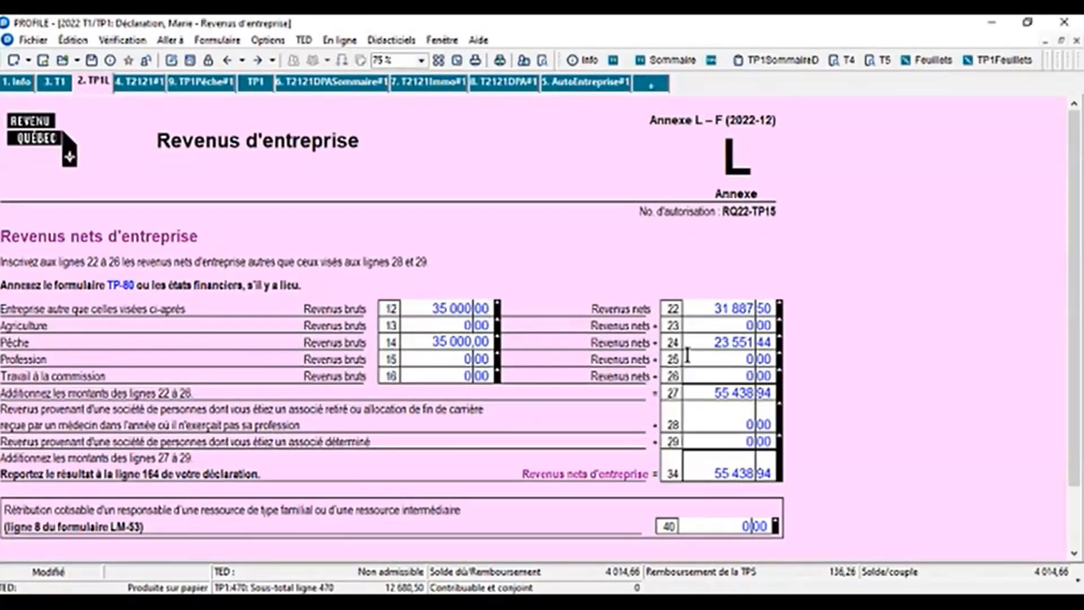
Step: Check the net fishing income on line 24 of annexe L
click(708, 342)
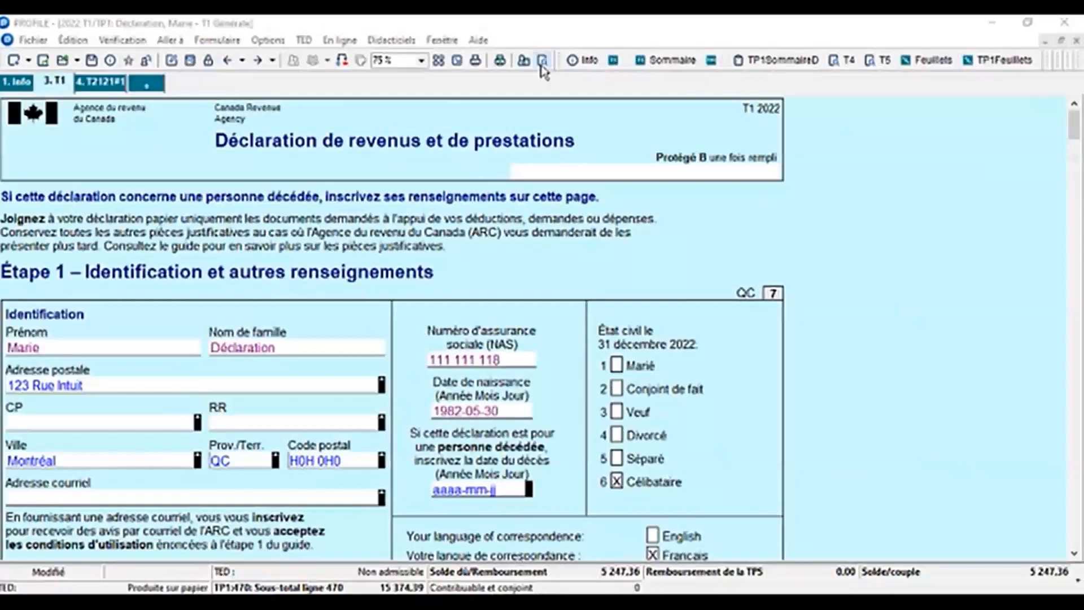
Step: Open the T2042#1 farming business form (Entreprise agricole) from the list of income forms
click(541, 61)
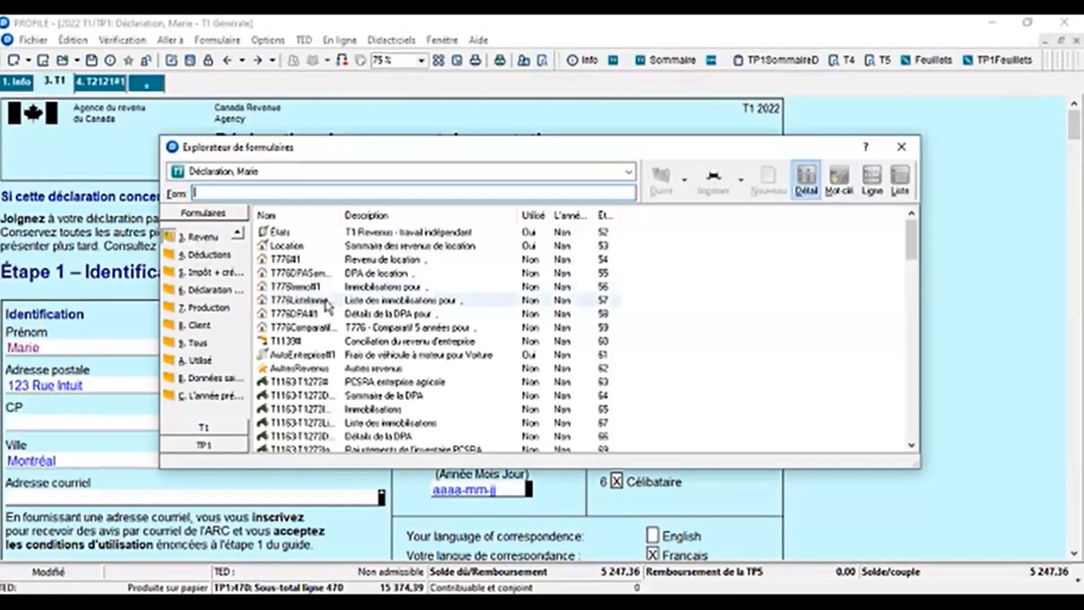
scroll(331, 308, down, 4)
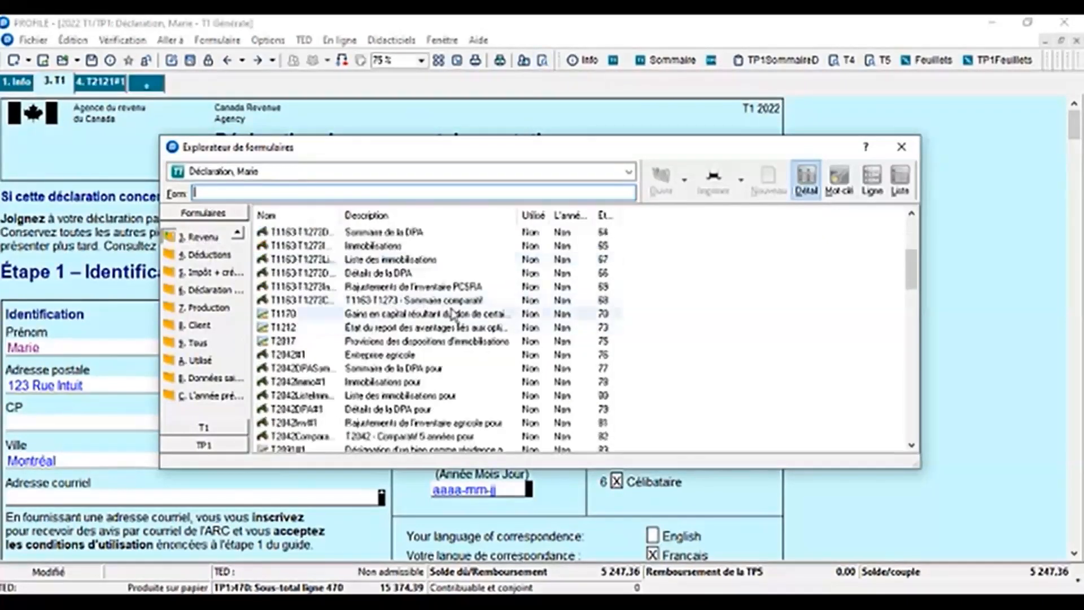
scroll(332, 337, down, 2)
click(310, 277)
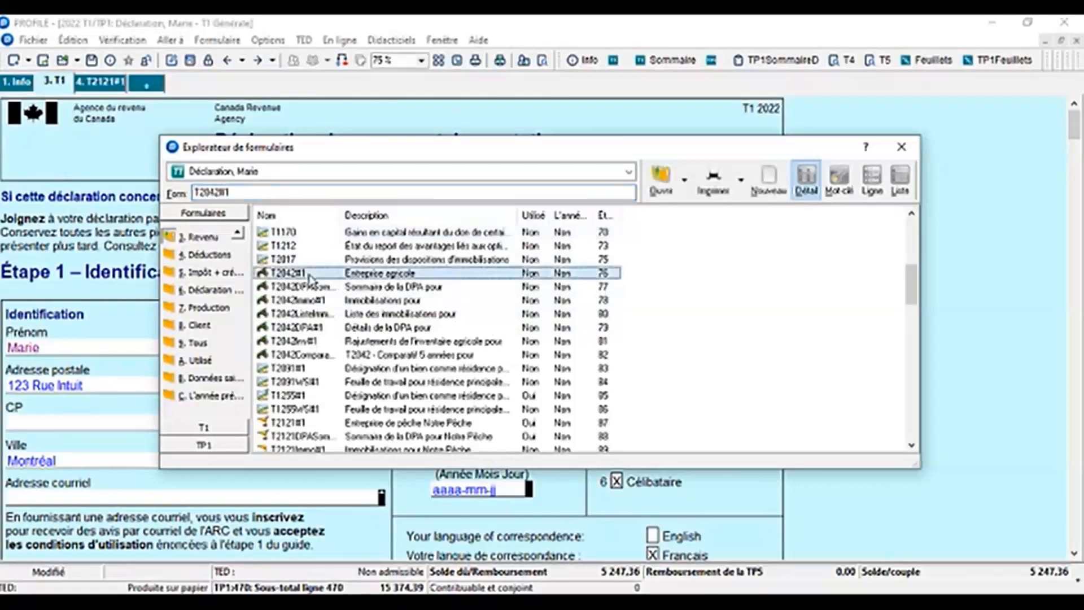
click(660, 183)
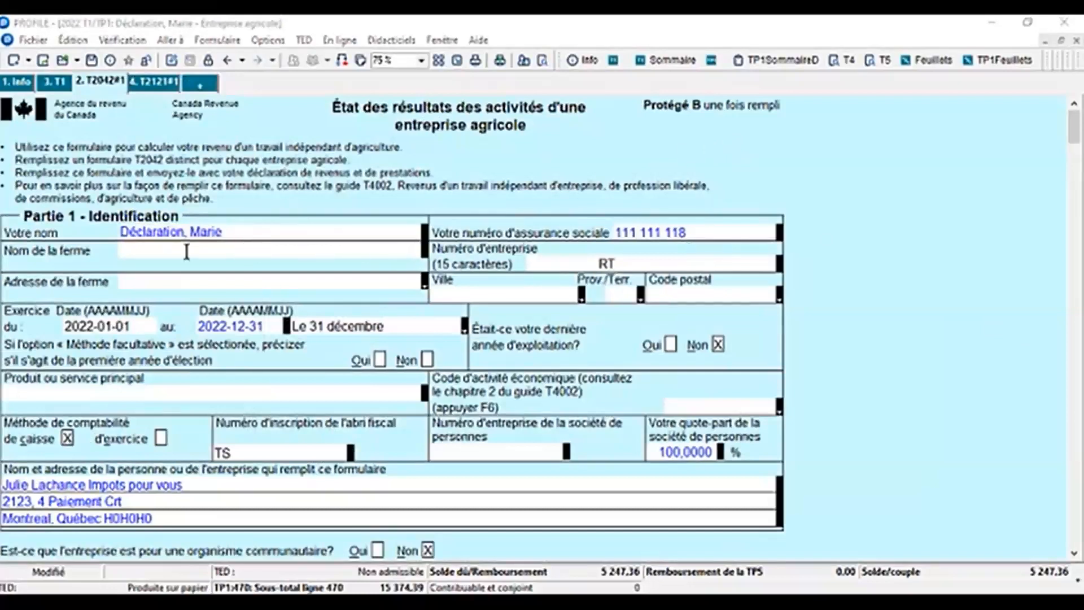
Step: Fill in the T2042 identification with farm name Notre Ferme, the farm's address, main product Blé and activity code 111140
click(167, 251)
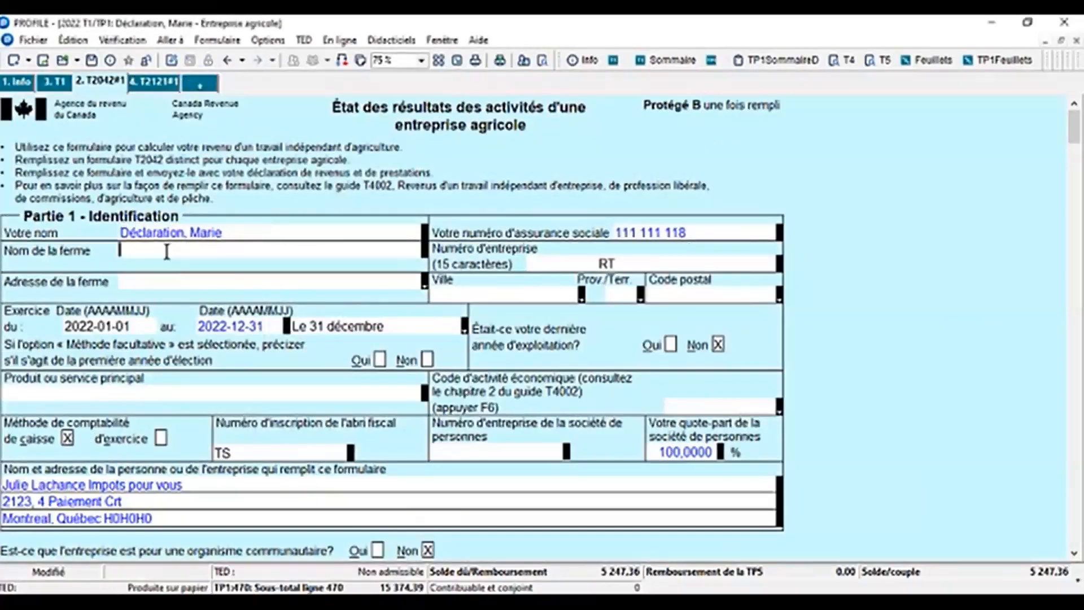
click(425, 286)
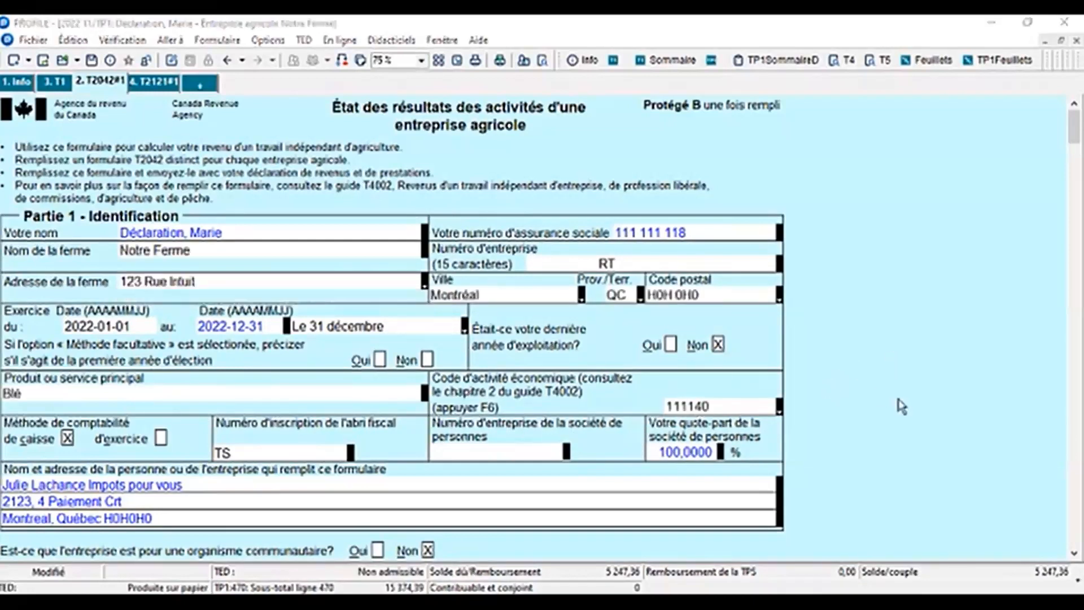
Step: Enter crop income of 25 000 in the Partie 3 revenues of the T2042
scroll(902, 406, down, 15)
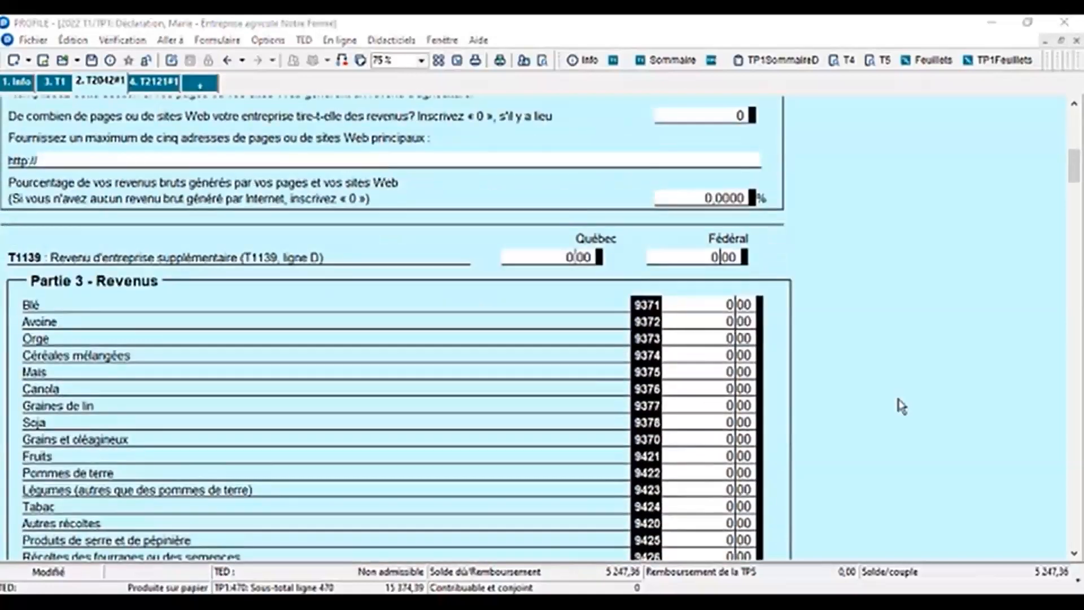
scroll(902, 406, down, 1)
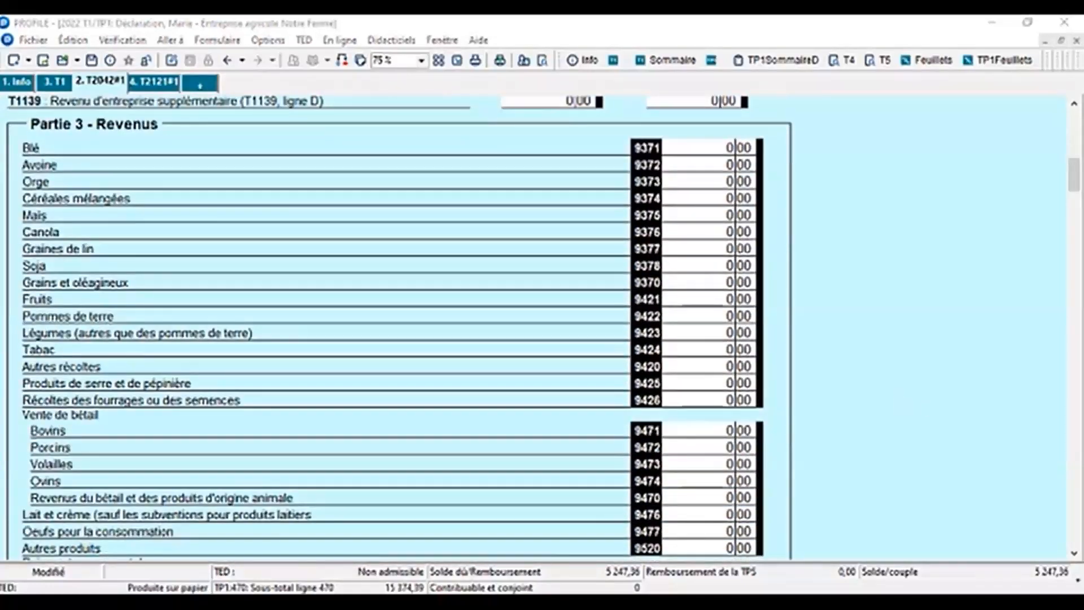
click(723, 146)
click(725, 165)
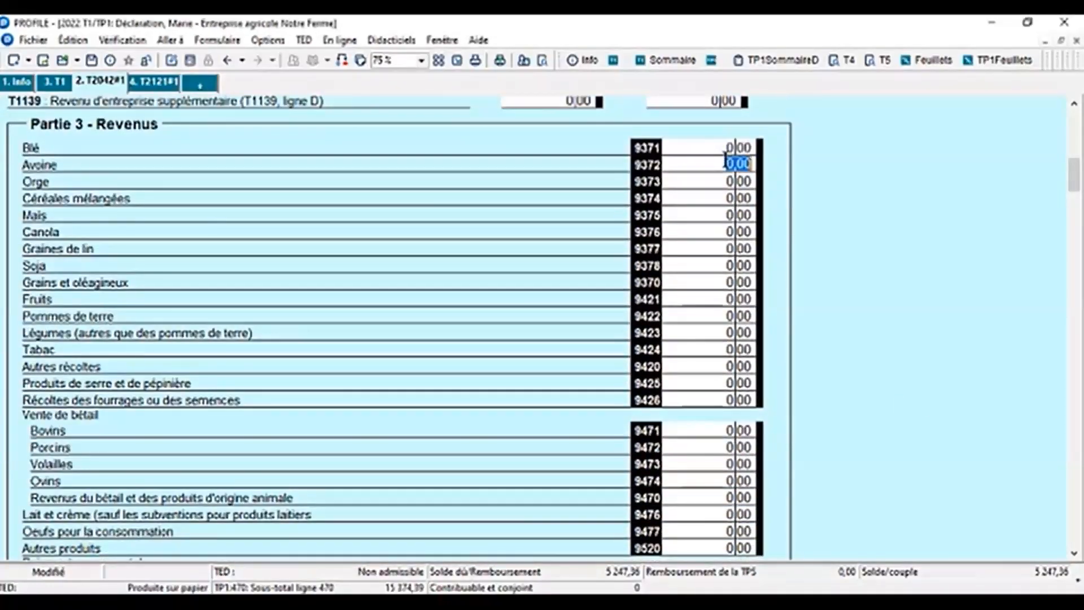
click(728, 181)
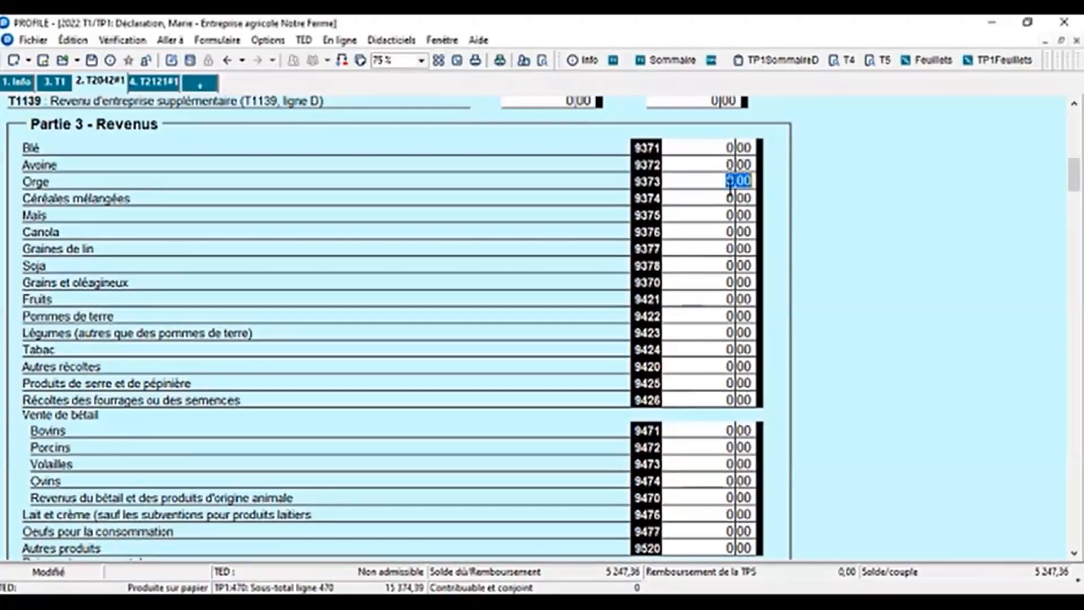
click(722, 147)
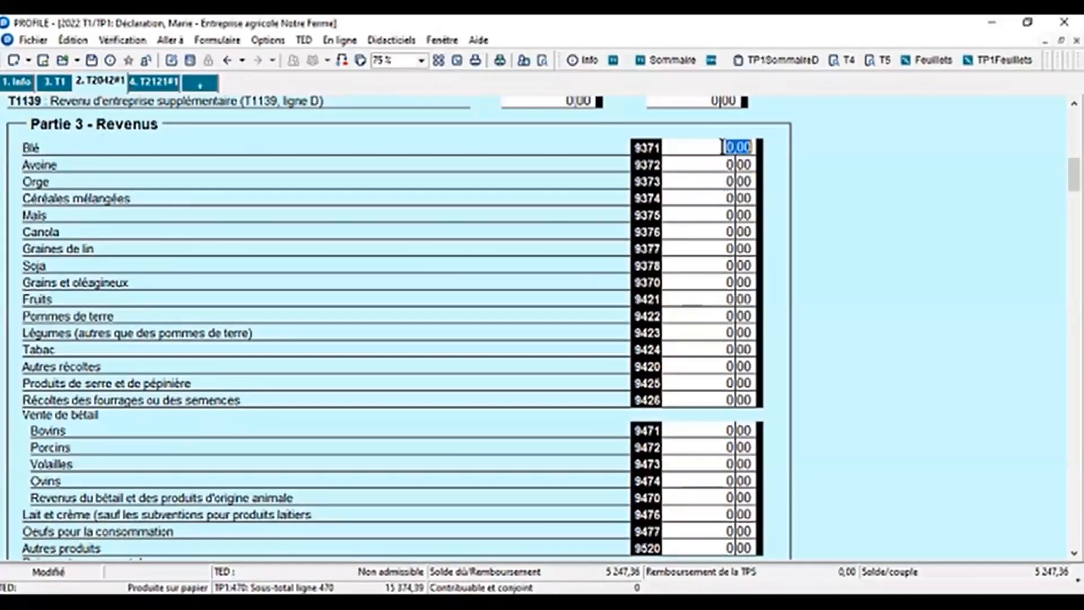
click(721, 215)
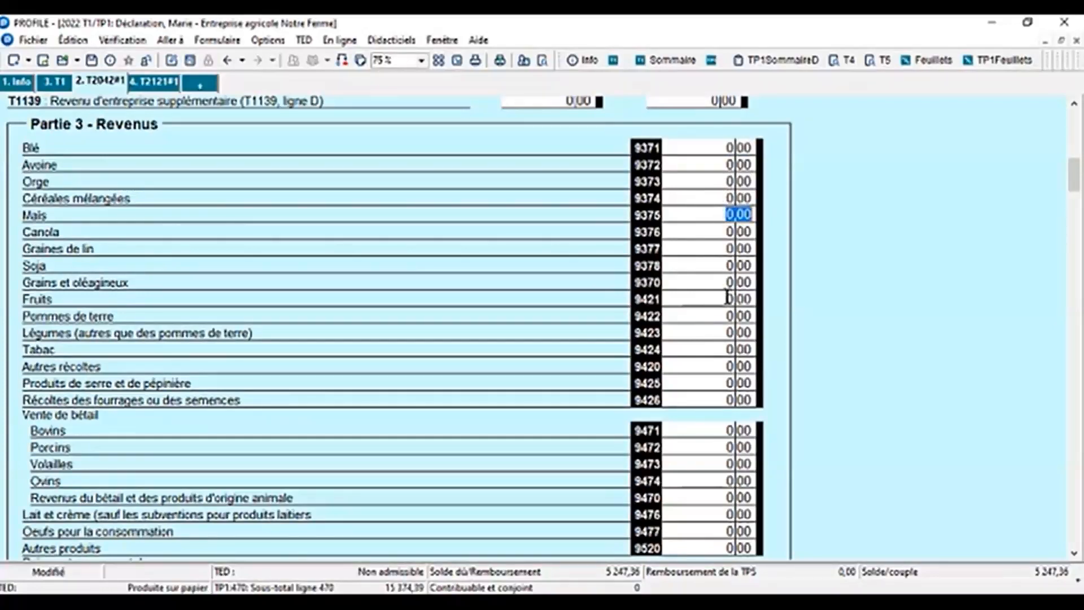
scroll(850, 431, down, 15)
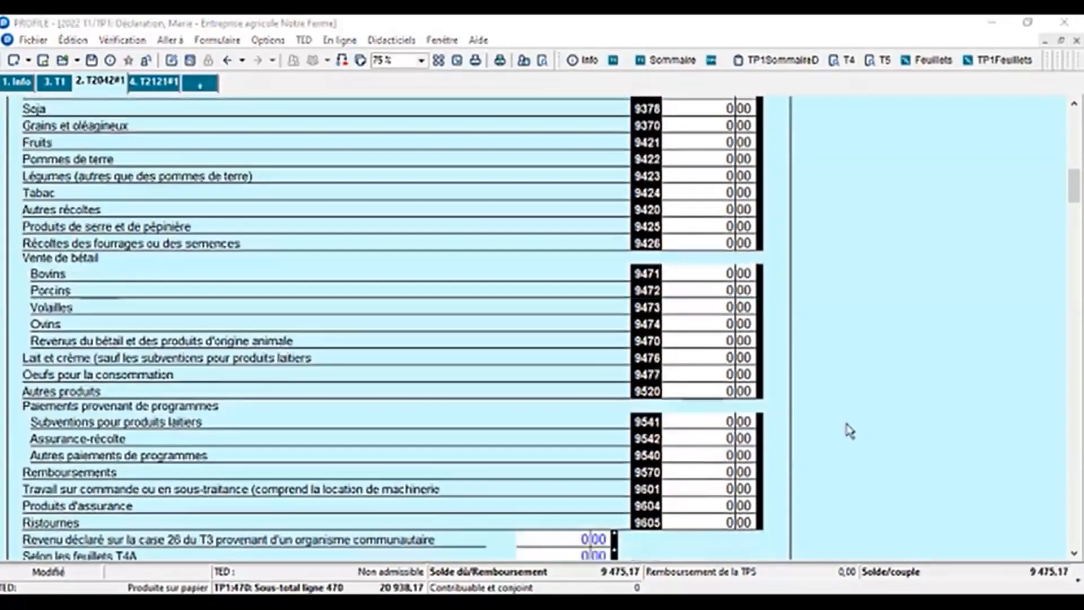
Step: Review the T2042's farm expense lines, net income calculation and other deductible amounts in Parties 4 to 6
scroll(850, 431, down, 3)
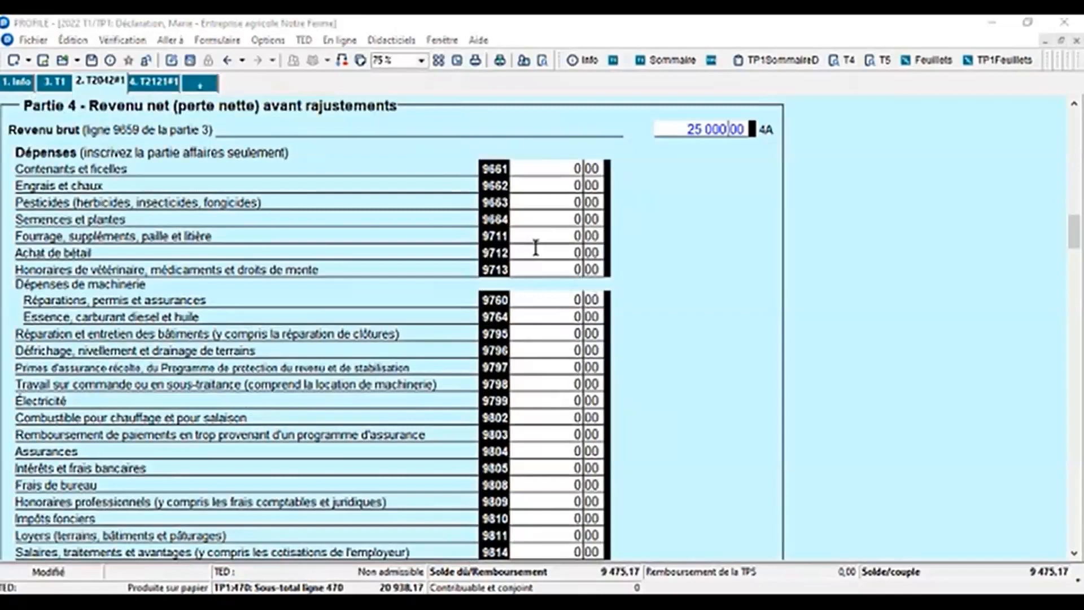
scroll(949, 423, down, 20)
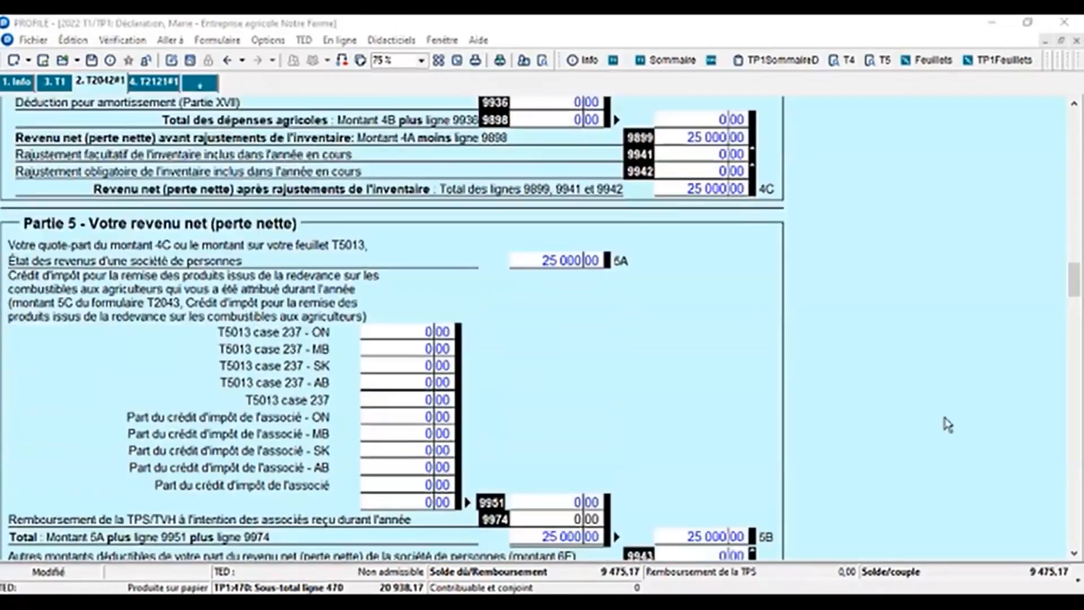
scroll(911, 418, down, 2)
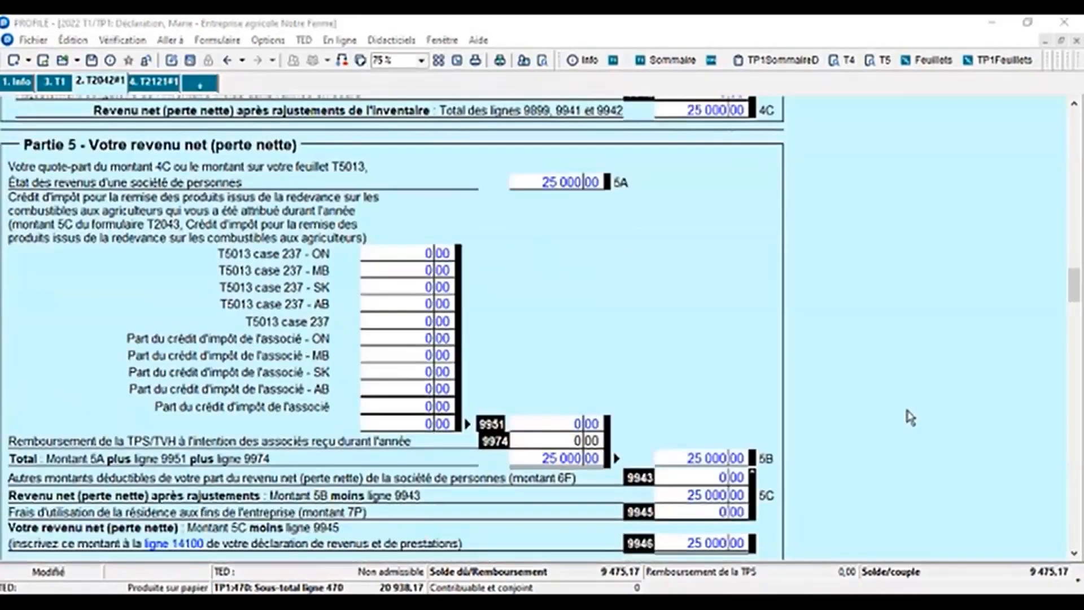
scroll(910, 418, down, 2)
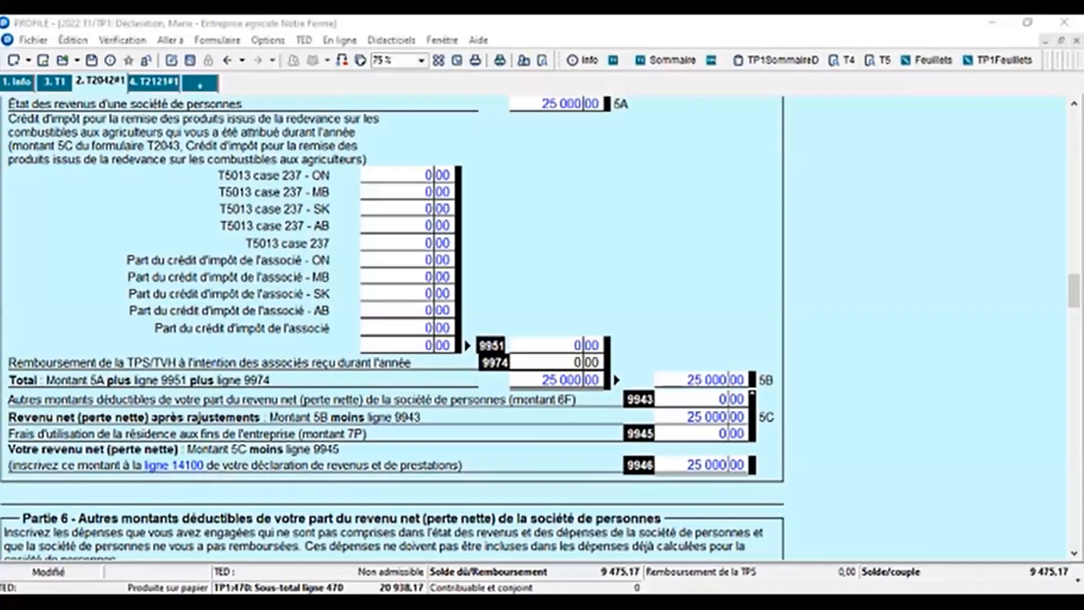
scroll(877, 475, down, 4)
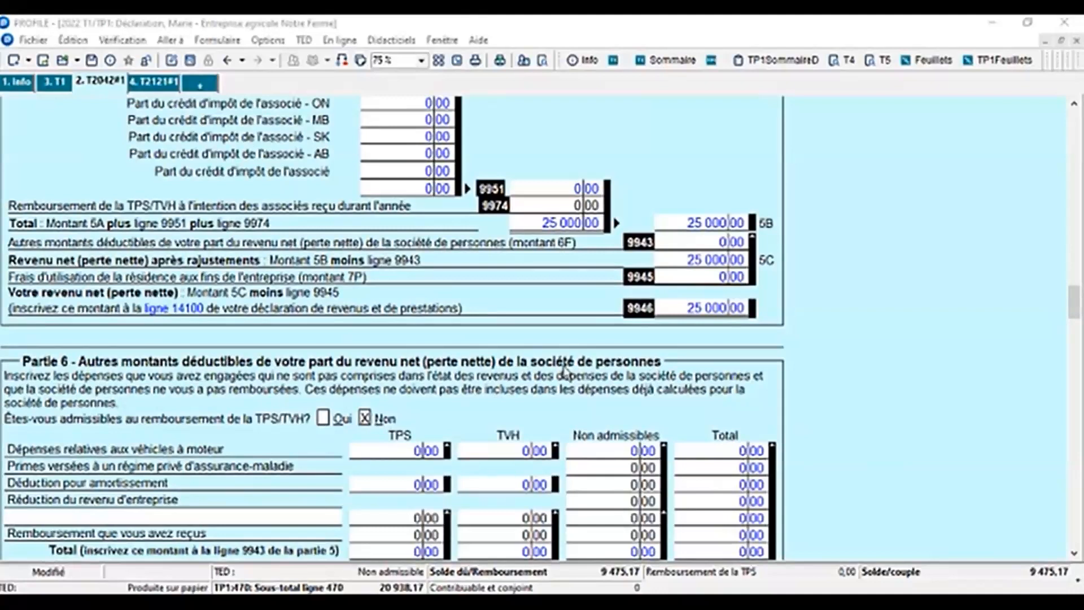
scroll(802, 436, down, 2)
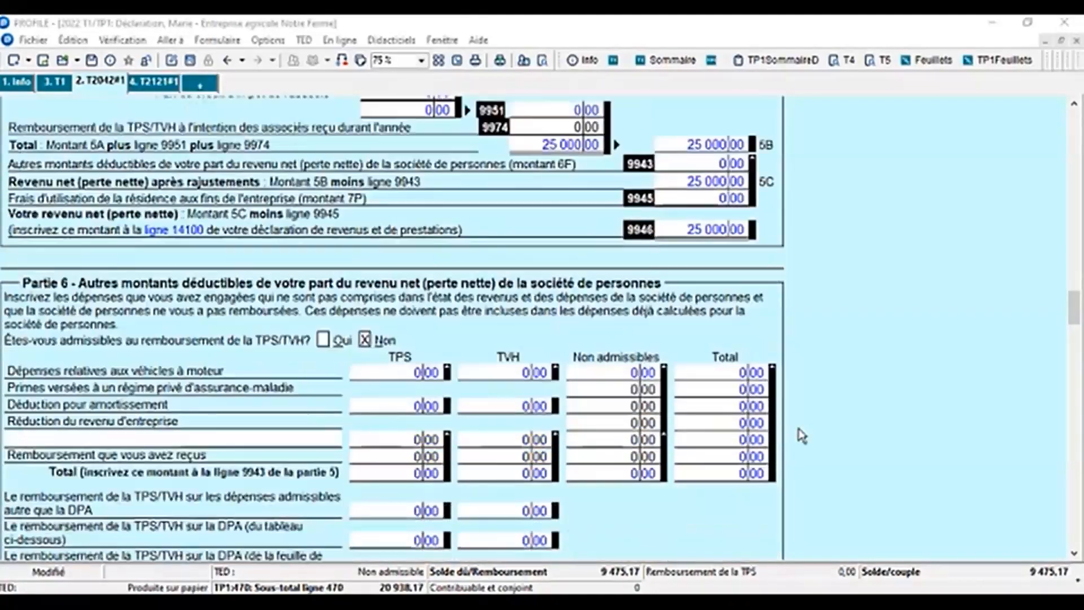
Step: In Partie 7, enter 25 business area, 100 total area, and 100 each for heating, electricity, insurance, maintenance, mortgage interest and property taxes
scroll(802, 436, down, 20)
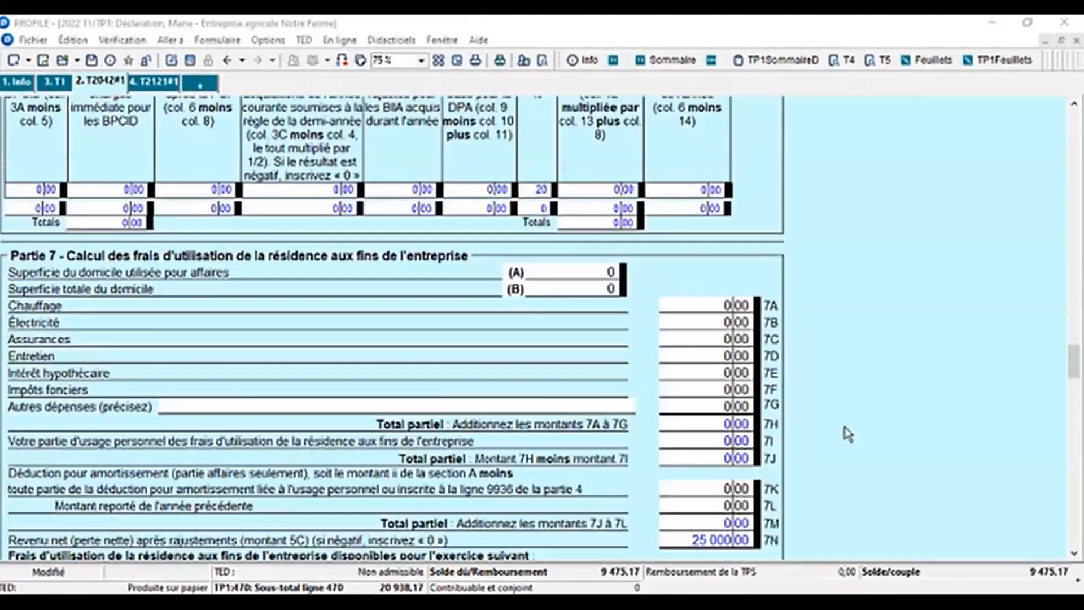
scroll(848, 435, down, 1)
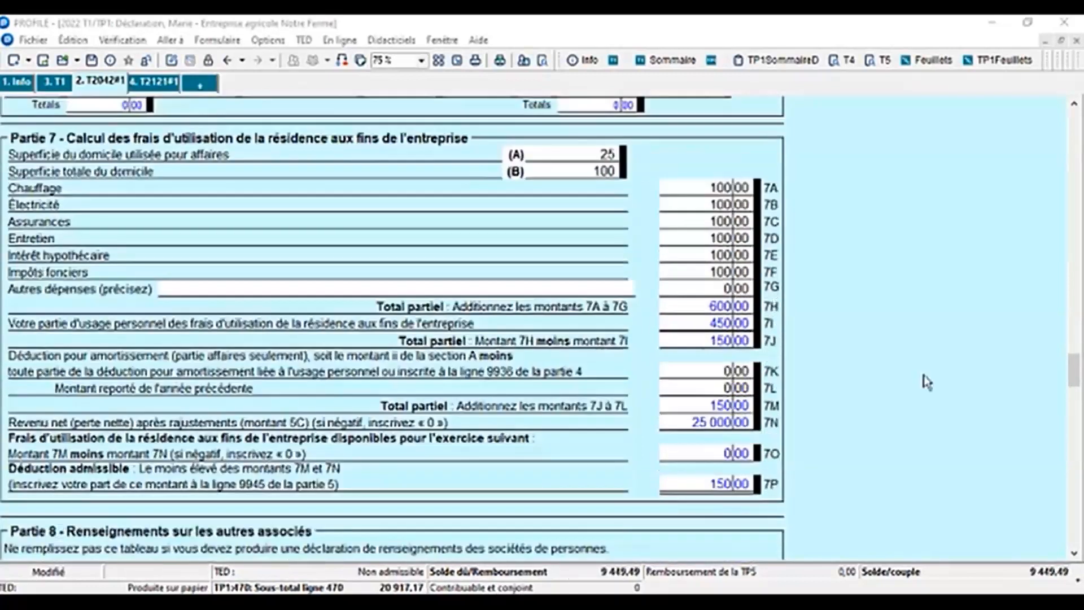
Step: Review the Partie 8 fields for the spouse's and other partners' names, shares and portions of net income
scroll(926, 381, down, 4)
scroll(927, 383, down, 2)
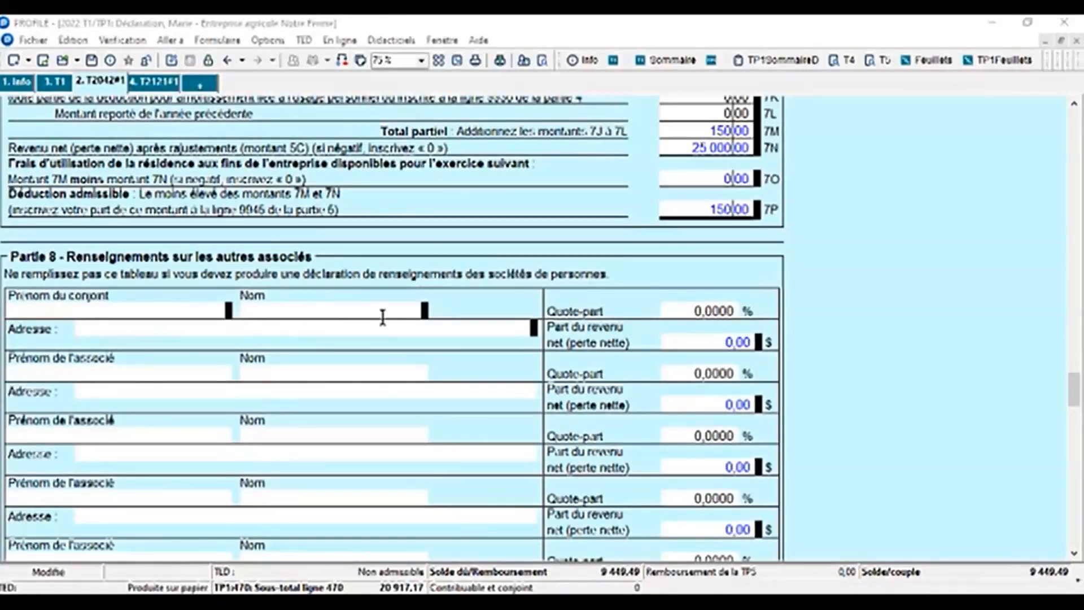
click(695, 310)
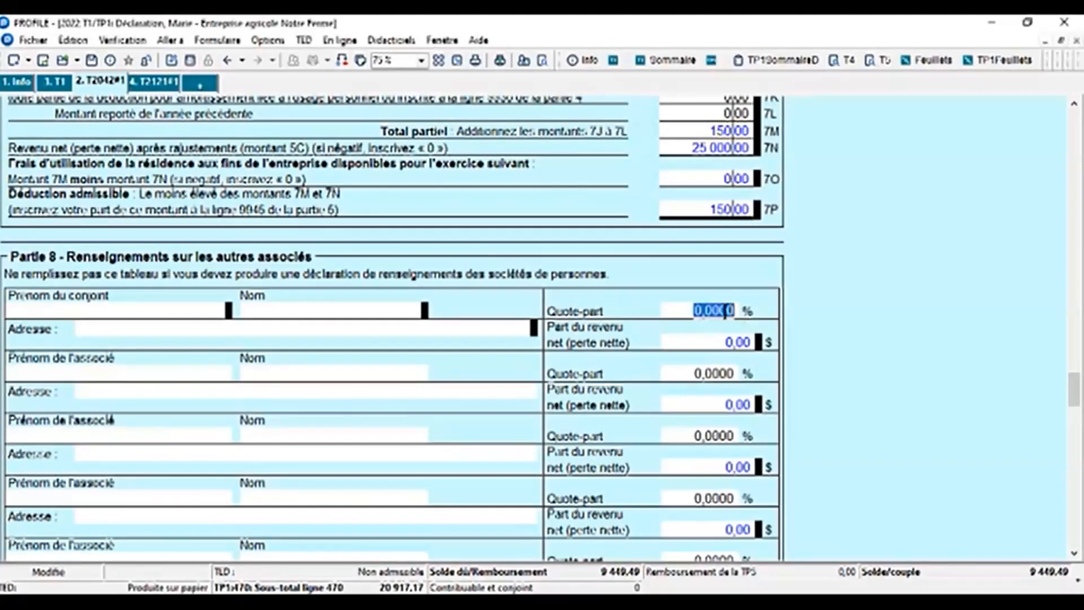
click(734, 342)
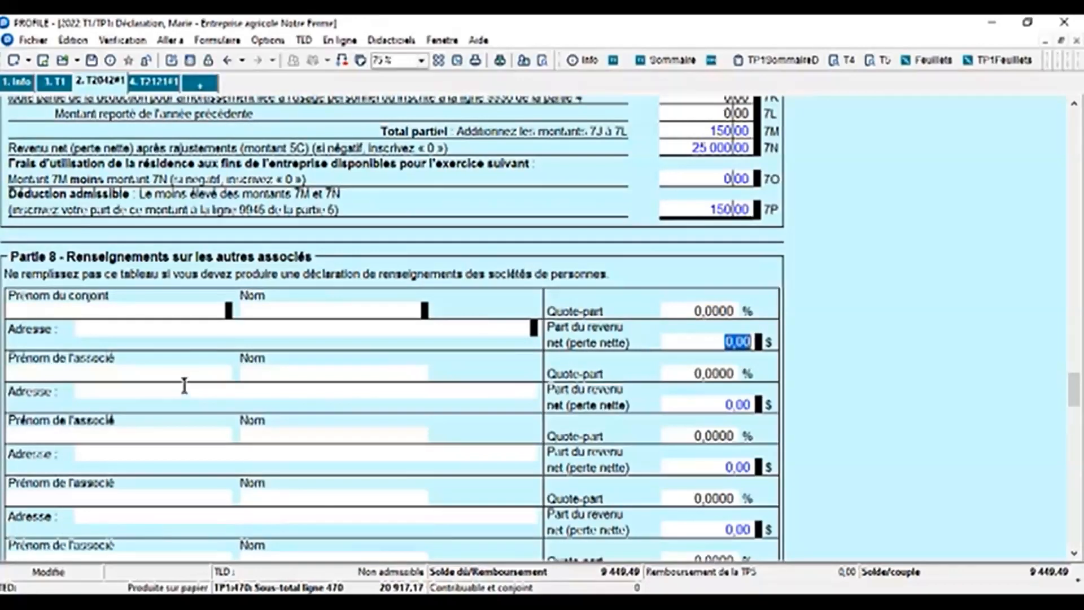
click(154, 374)
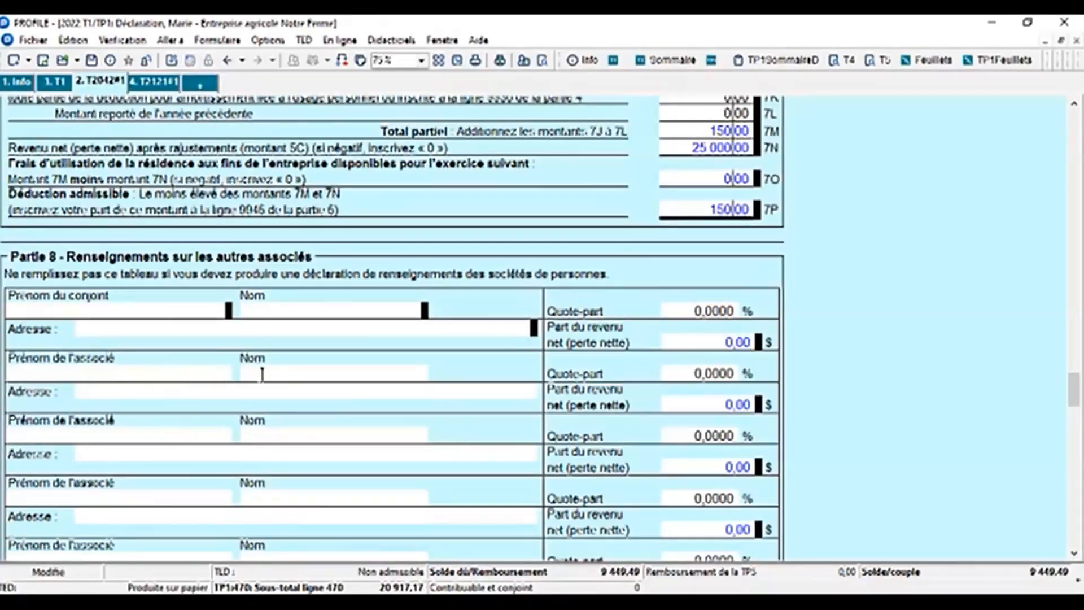
drag(685, 374, 752, 379)
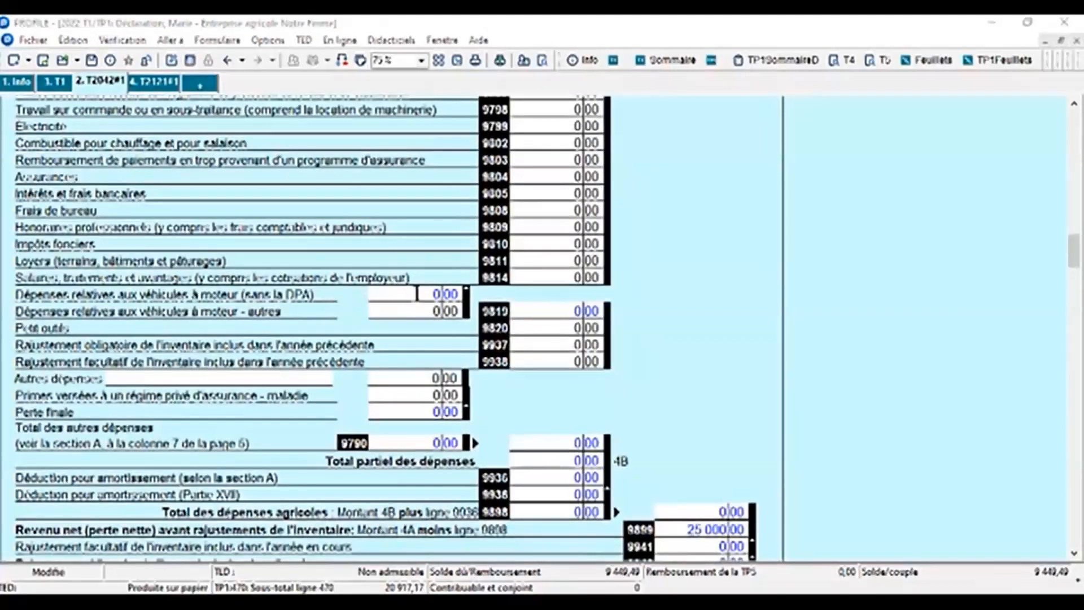
Step: Open the worksheet linked to the farm's motor vehicle expenses and allocate 100% of them to T2042#1 Notre Ferme
click(436, 295)
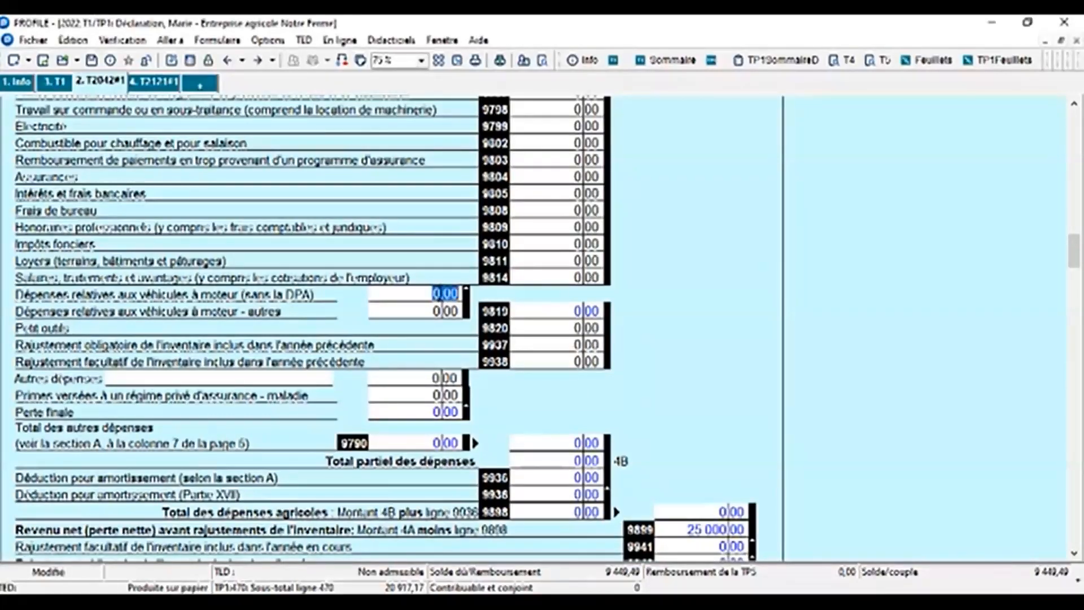
double_click(438, 294)
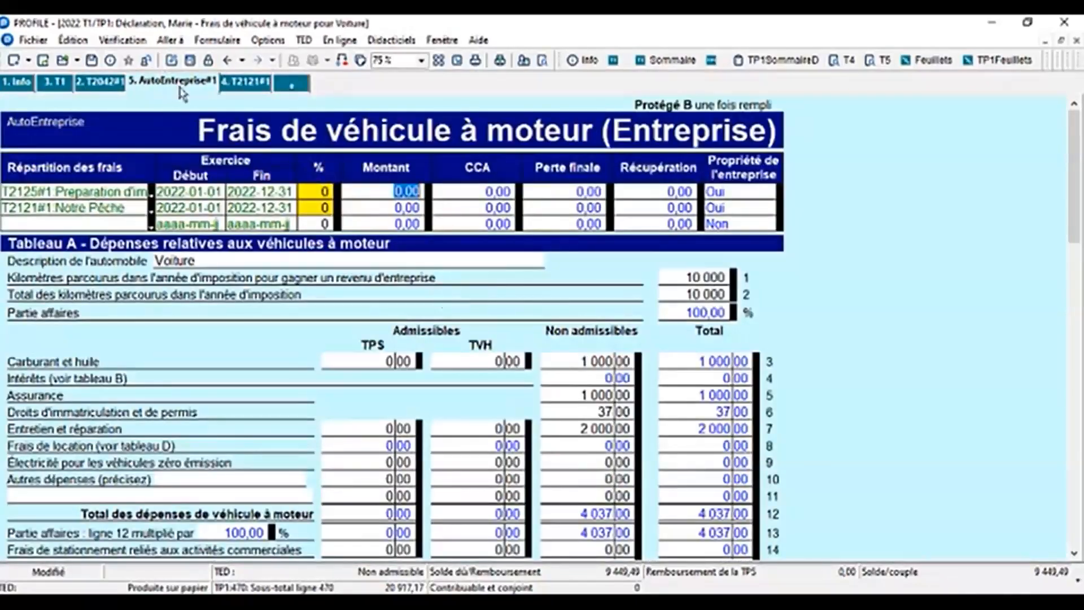
click(151, 225)
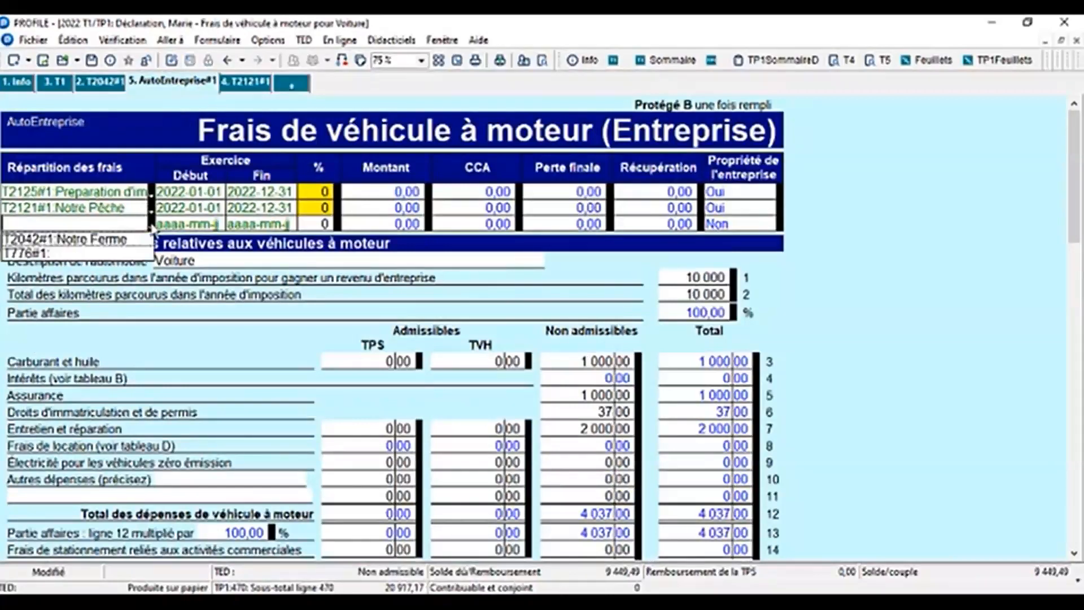
click(133, 239)
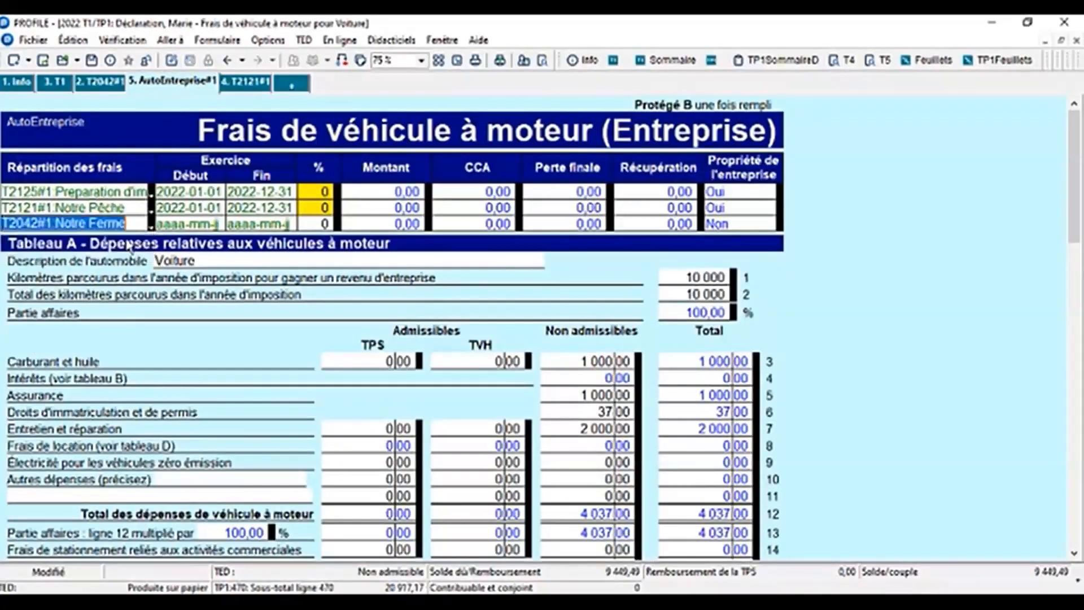
click(308, 224)
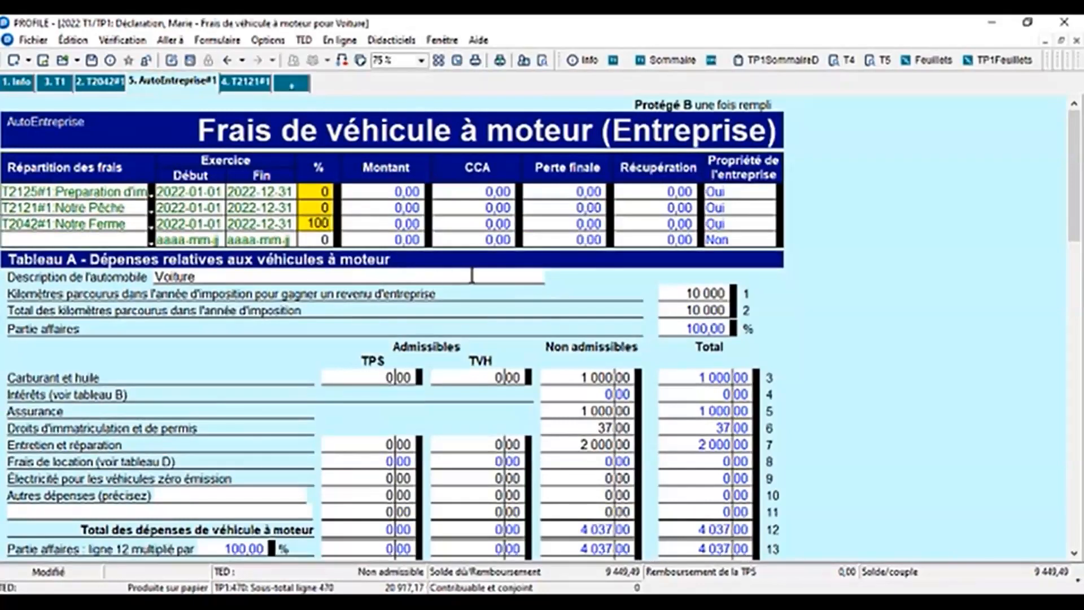
Step: Review the vehicle description, business kilometres and expense amounts in Tableau A of the vehicle worksheet
scroll(110, 138, down, 3)
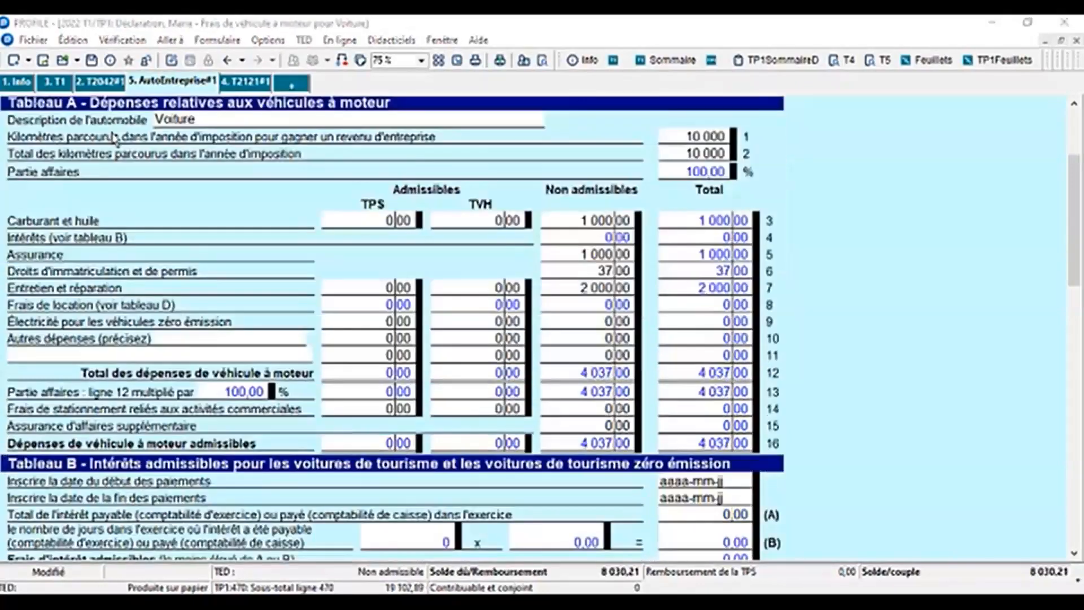
click(204, 119)
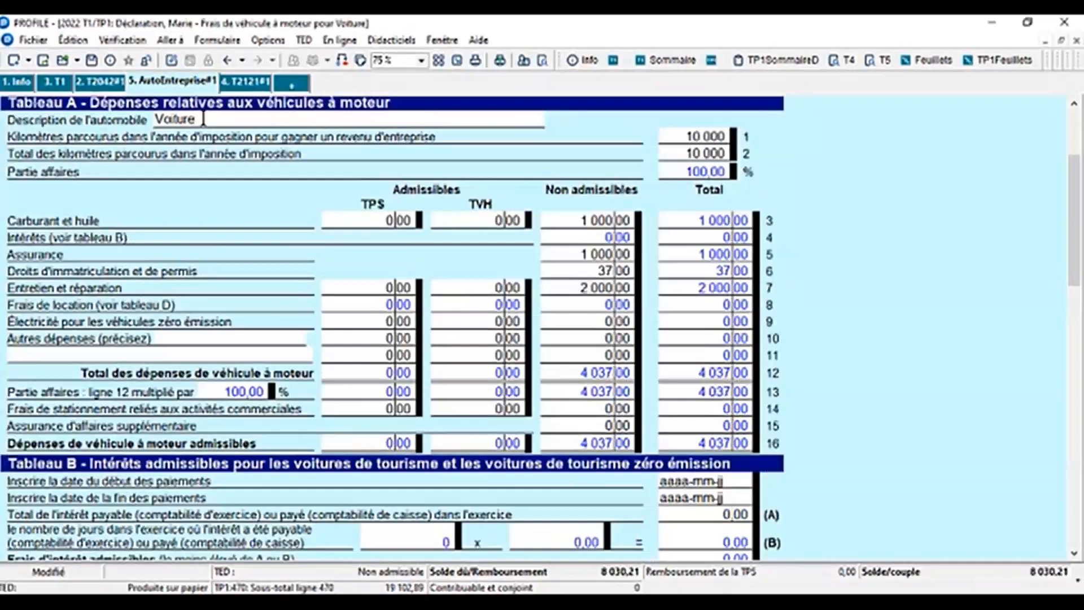
click(683, 138)
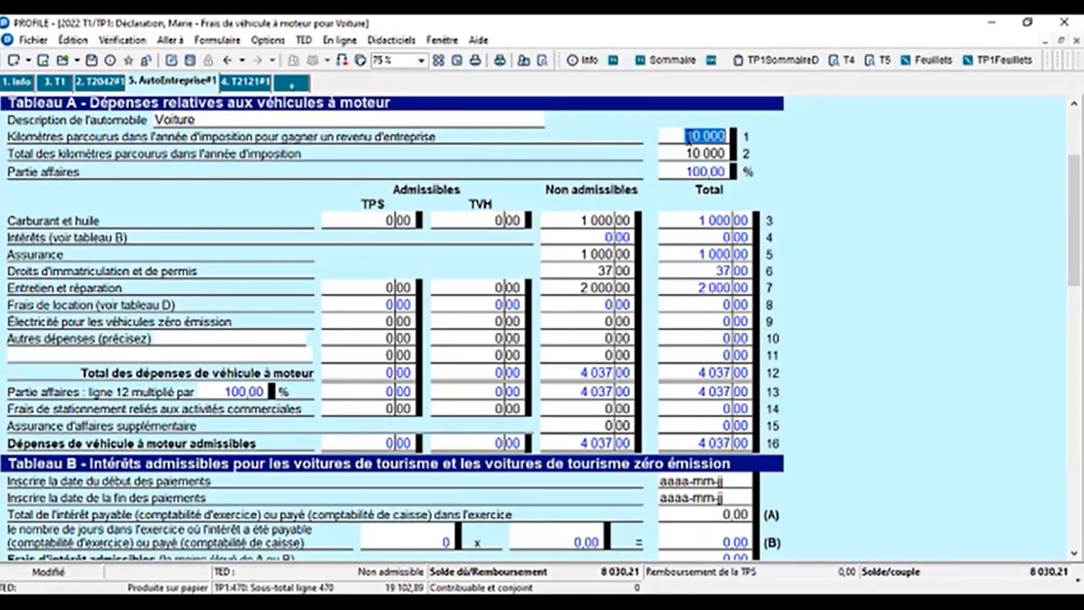
Step: Review the kilometres and fuel amounts in Tableau A, the interest fields in Tableau B and the depreciation details in Tableau C of the vehicle worksheet
click(690, 152)
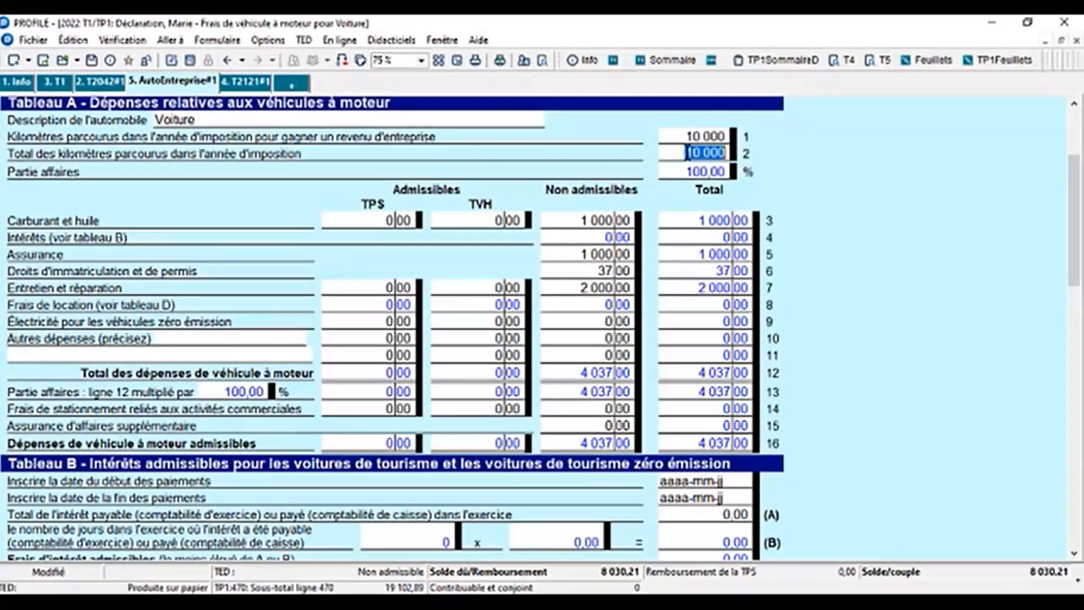
click(571, 219)
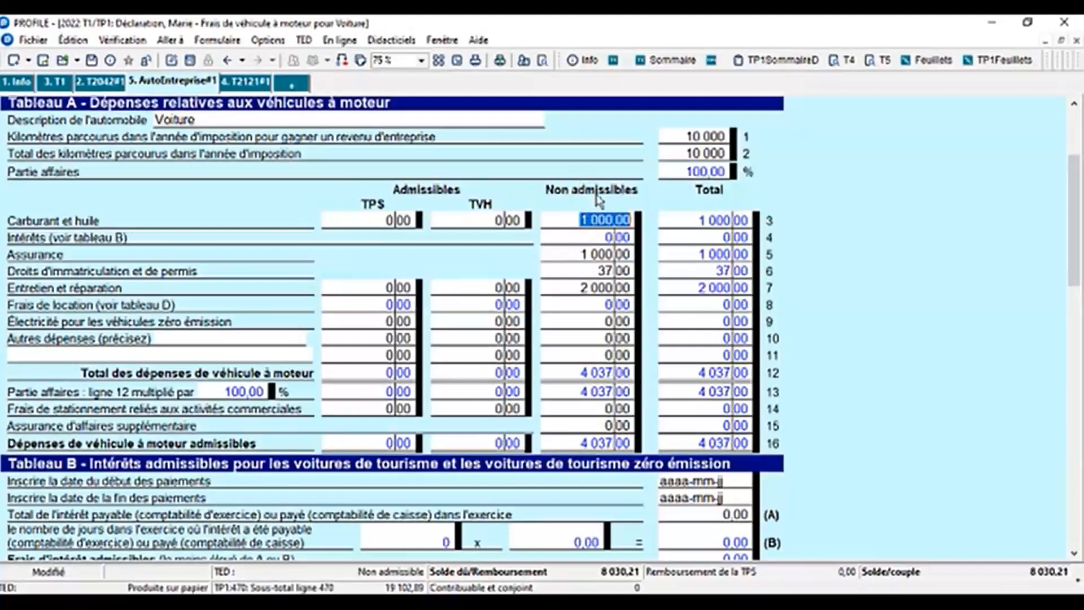
click(395, 219)
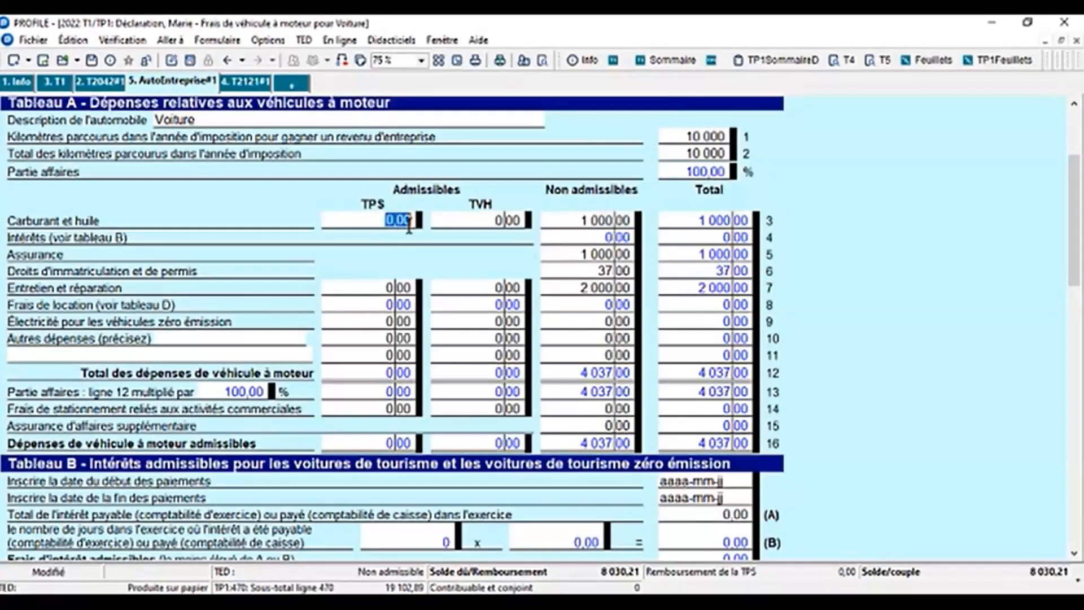
scroll(851, 417, down, 2)
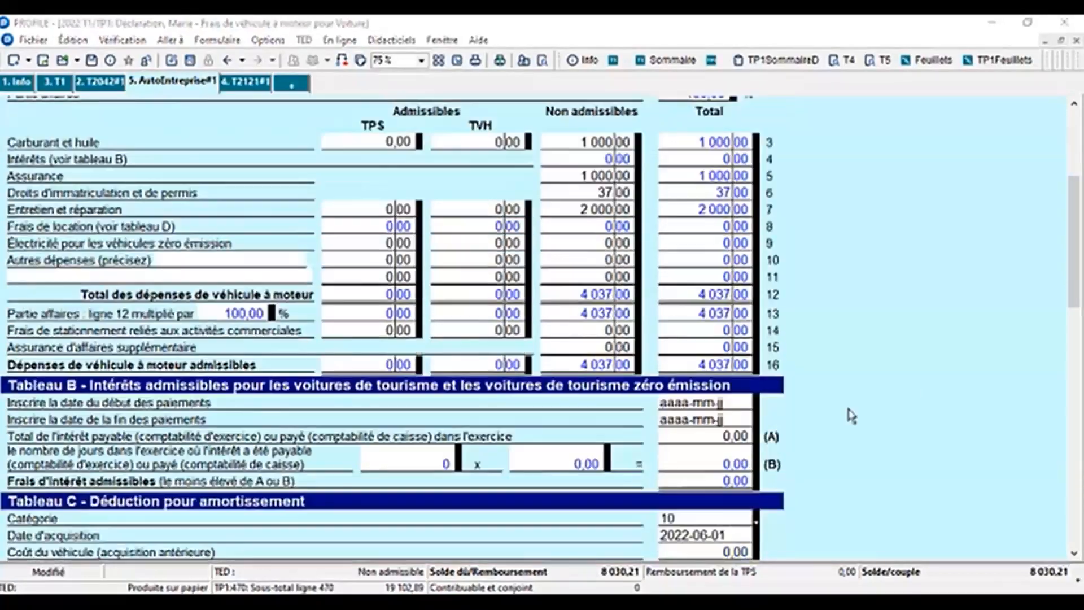
scroll(852, 416, down, 3)
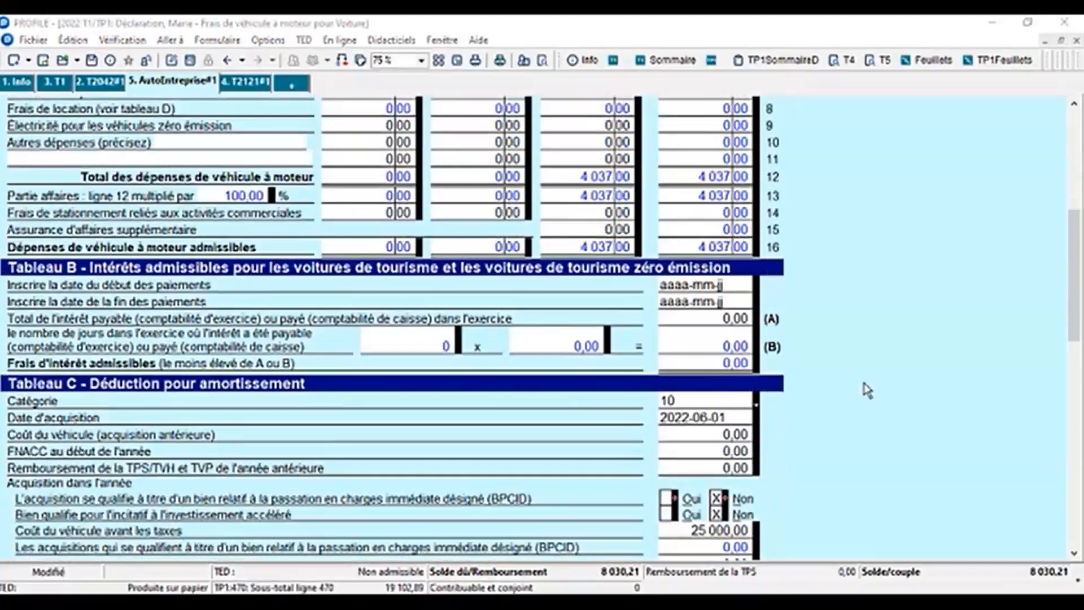
scroll(868, 389, down, 4)
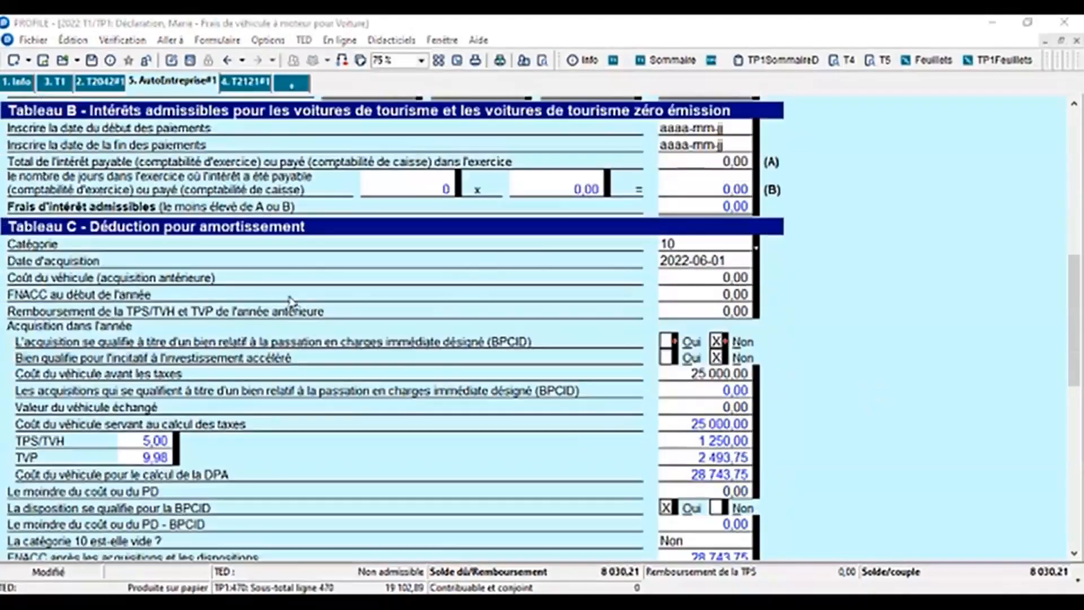
scroll(954, 395, down, 3)
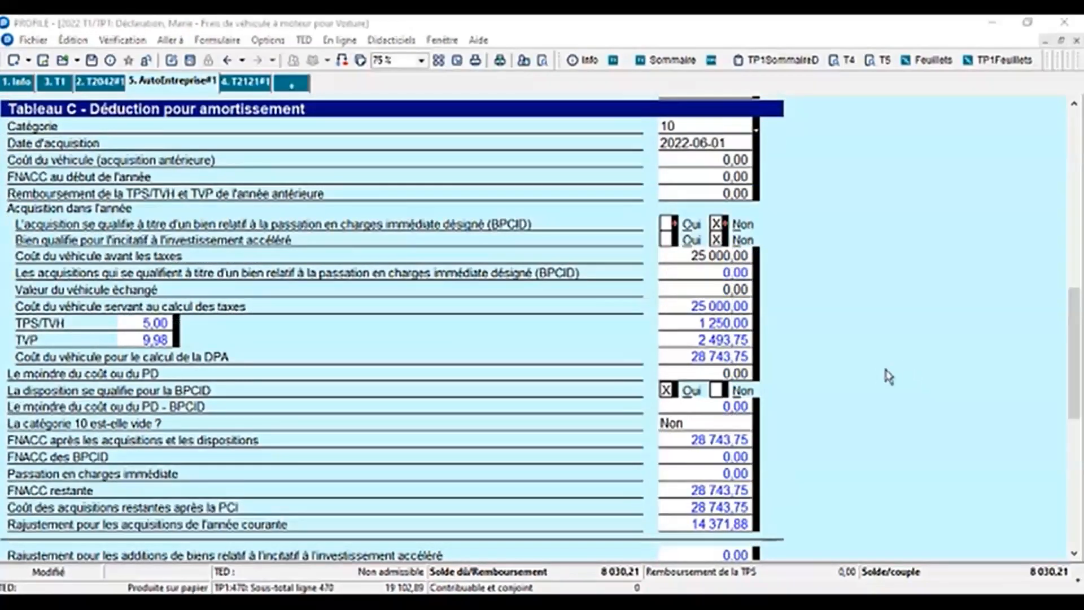
Step: Check the vehicle expense and CCA amounts allocated to T2042#1 Notre Ferme against the farm form's vehicle expenses and line 9936
scroll(811, 280, up, 2)
scroll(908, 307, up, 17)
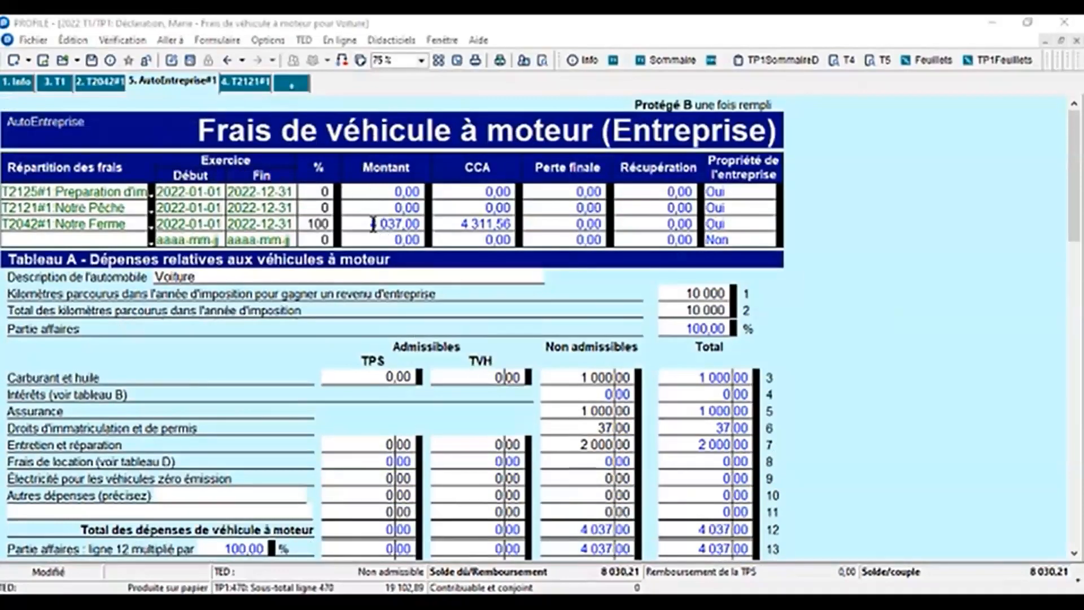
click(373, 224)
click(459, 223)
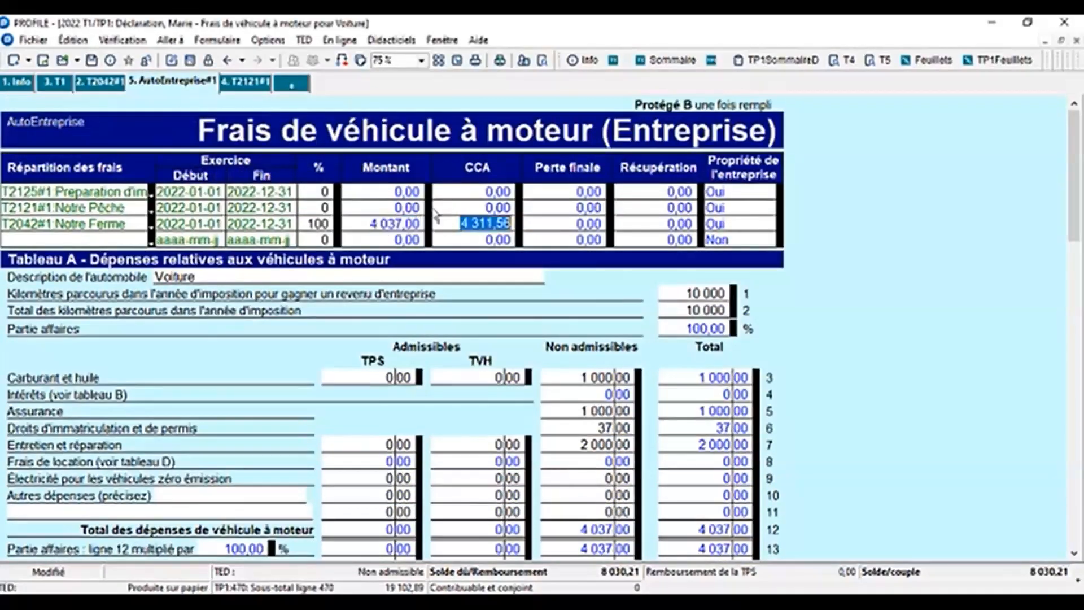
click(96, 89)
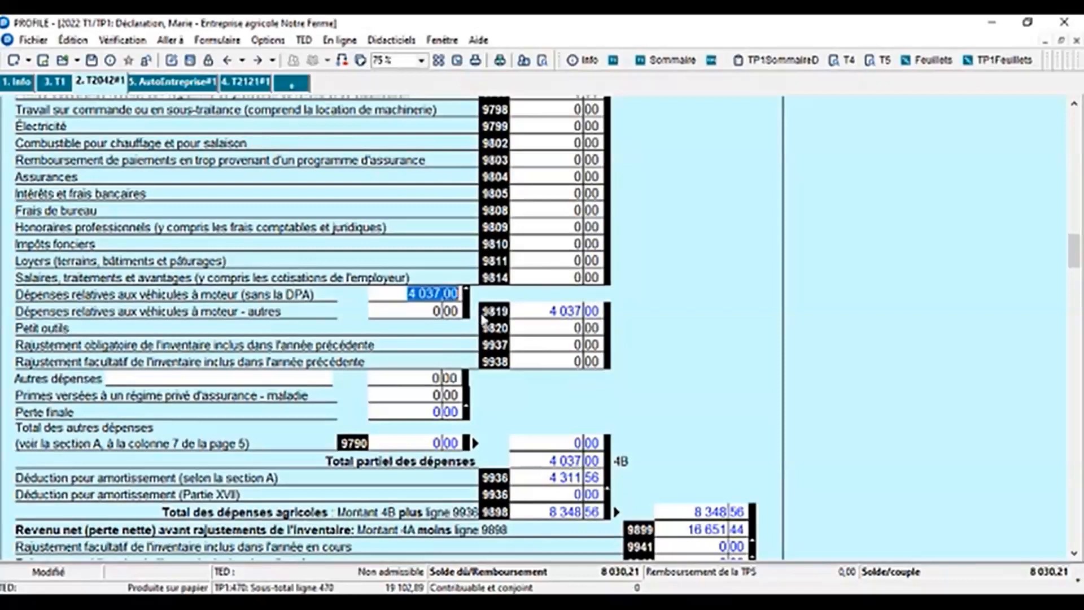
click(552, 479)
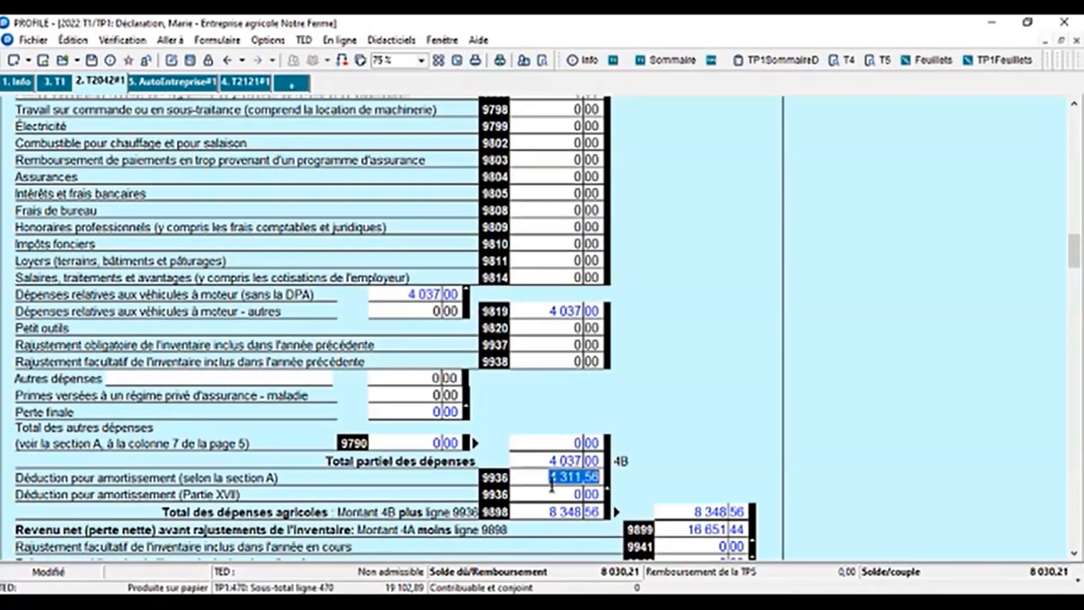
Step: Open the farm's CCA summary from the Partie XVII depreciation line and examine its Partie XVII and acquisition sections
double_click(592, 493)
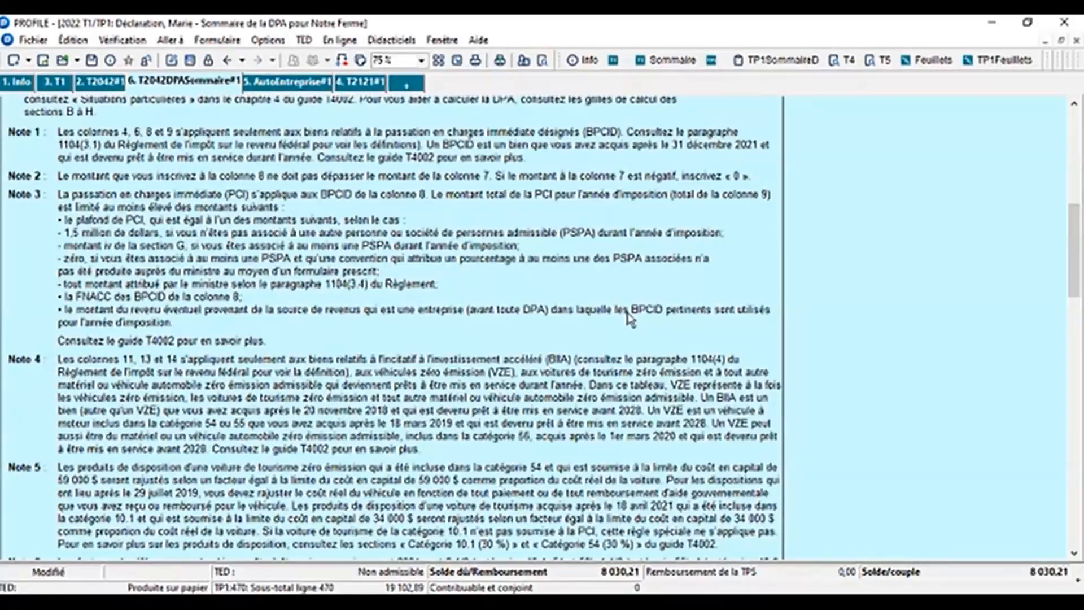
scroll(629, 318, down, 6)
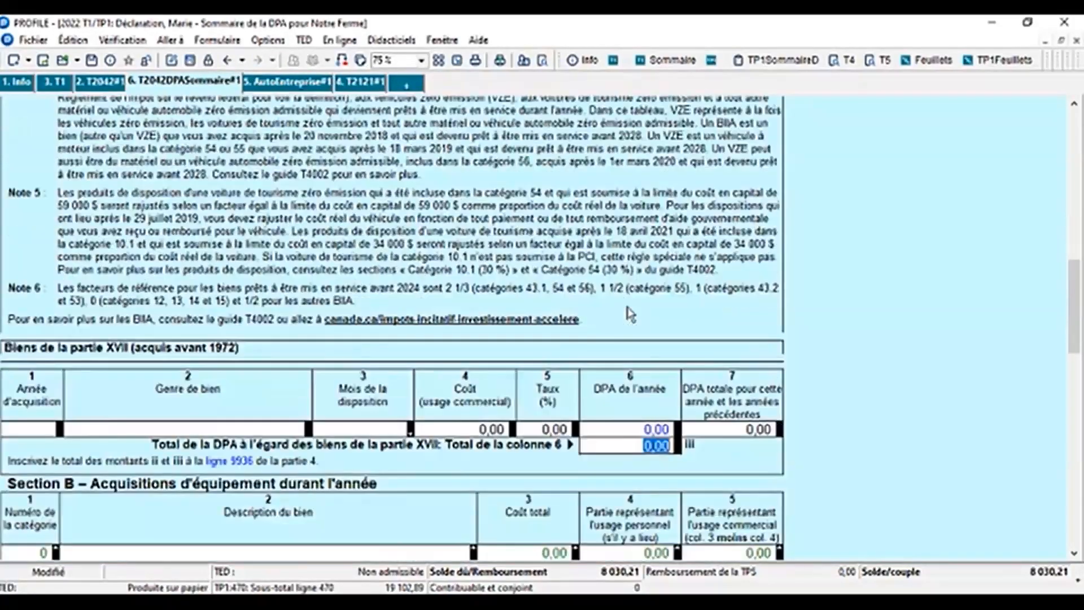
scroll(628, 314, down, 3)
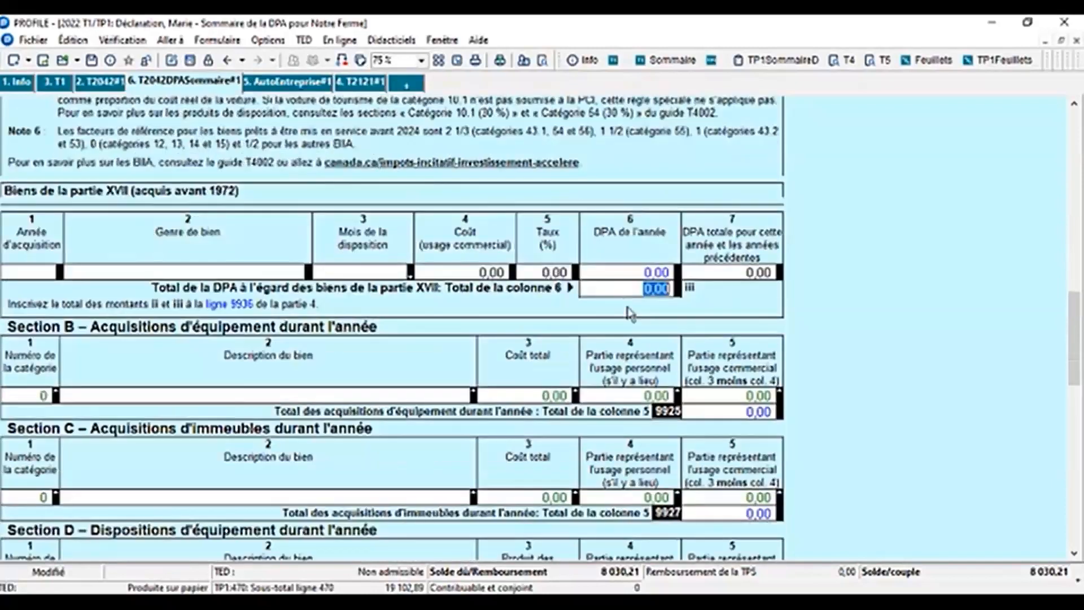
Step: Open the T2042Immo asset form from the Section B category field, and view its linked T2042DPA details form
double_click(43, 396)
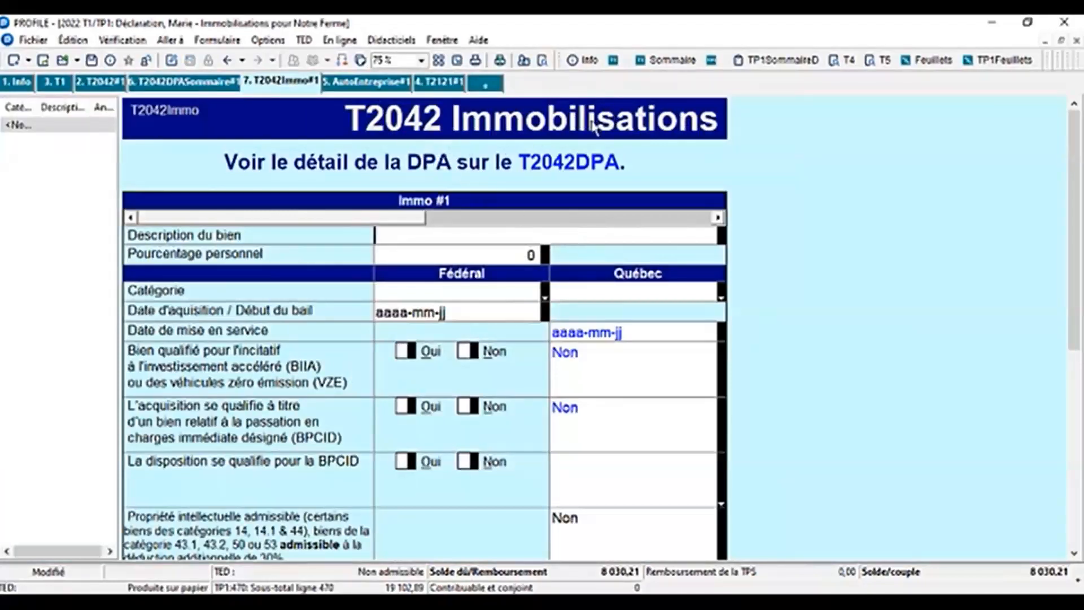
click(573, 174)
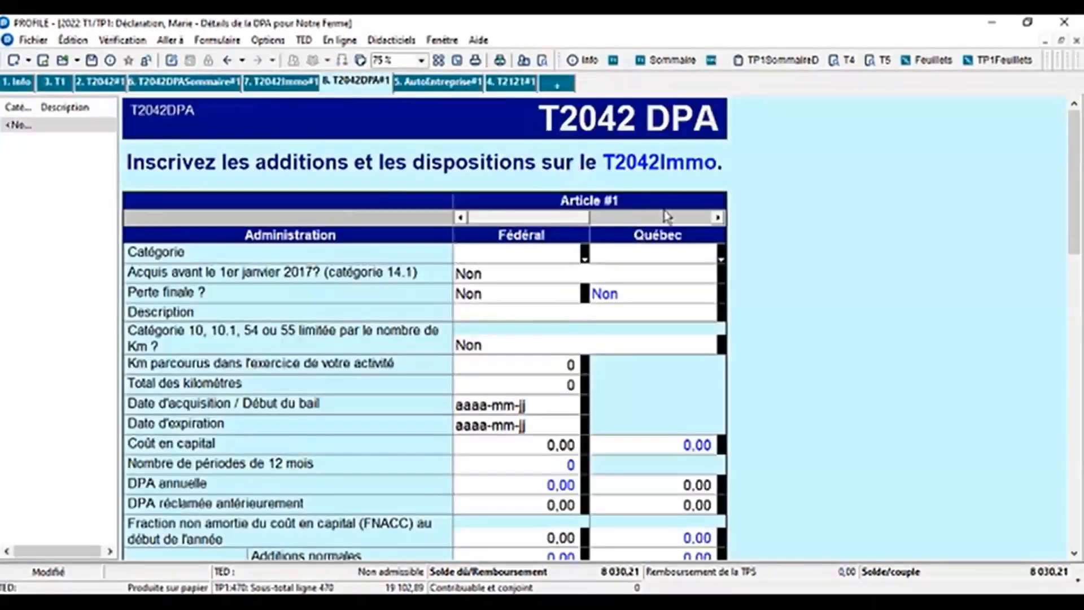
scroll(666, 210, down, 5)
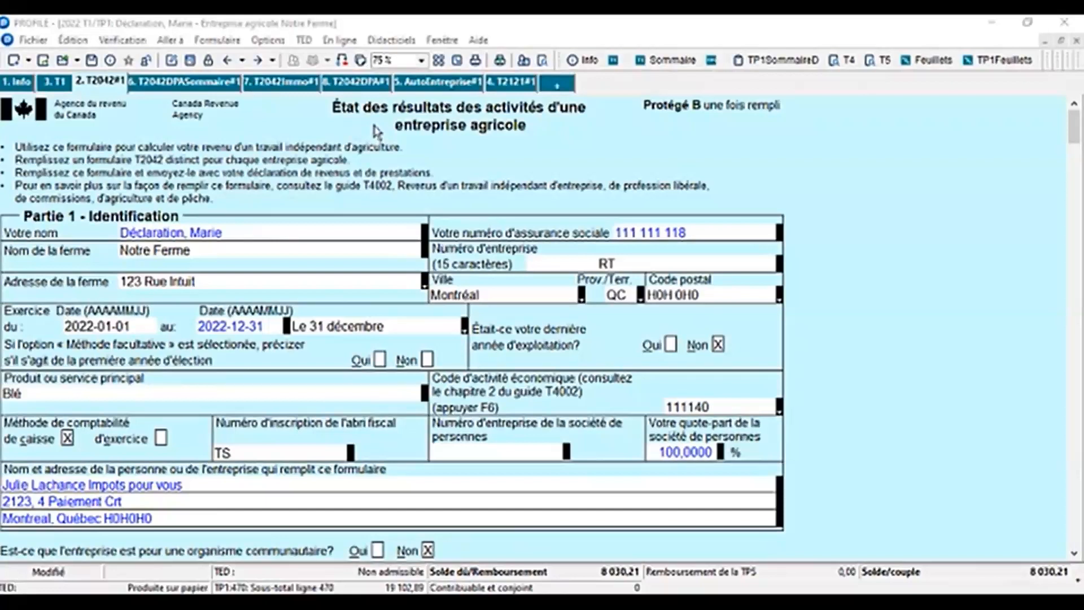
Step: Open the Québec equivalent of the T2042 farm form and check its gross revenue, expenses and net income on line 9946
click(343, 61)
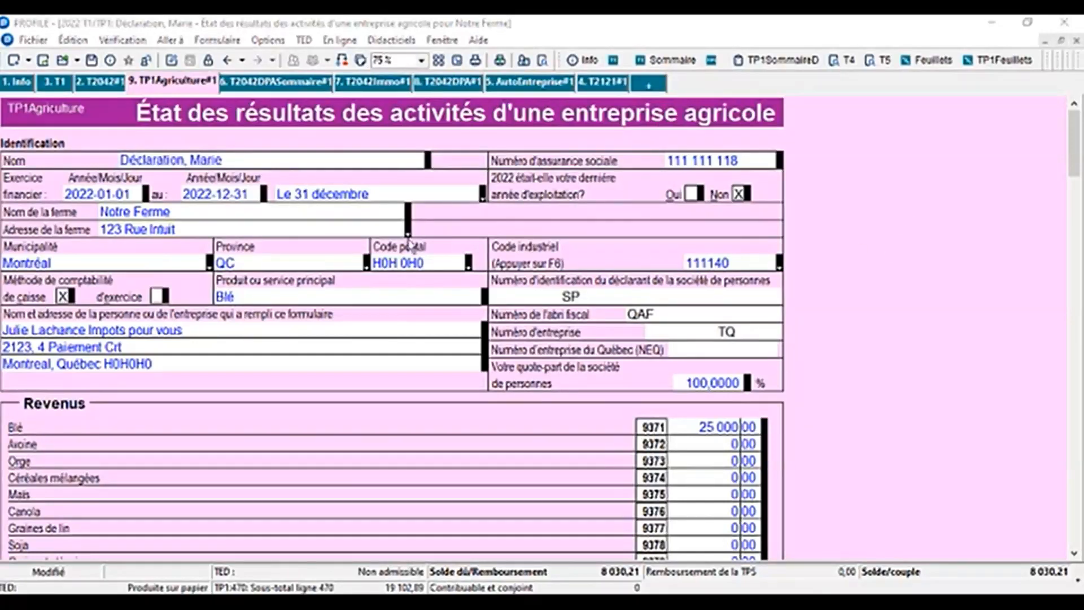
scroll(813, 383, down, 9)
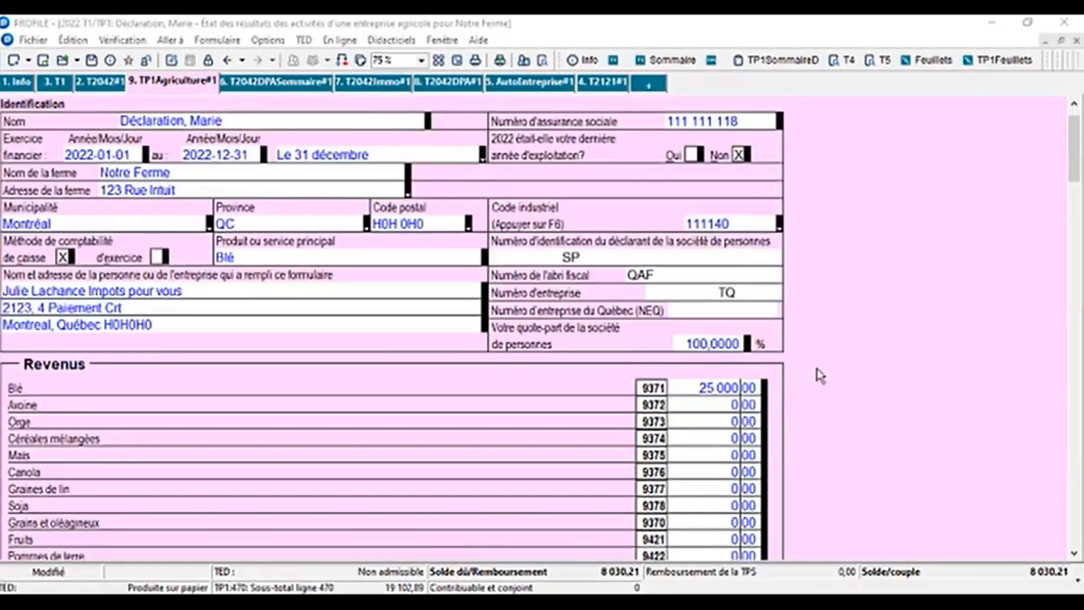
scroll(893, 334, down, 15)
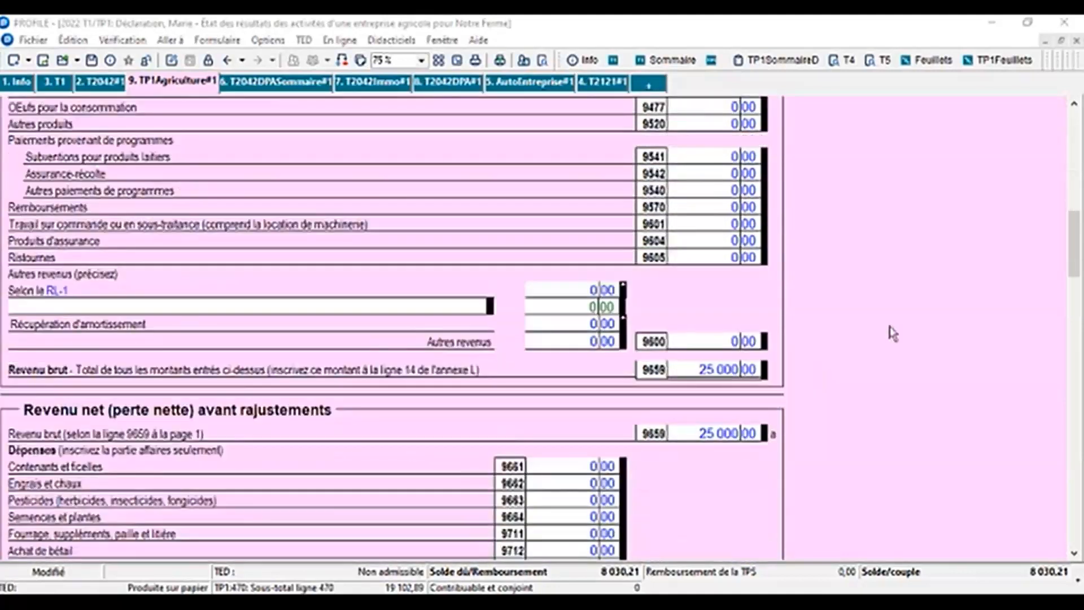
scroll(893, 333, down, 4)
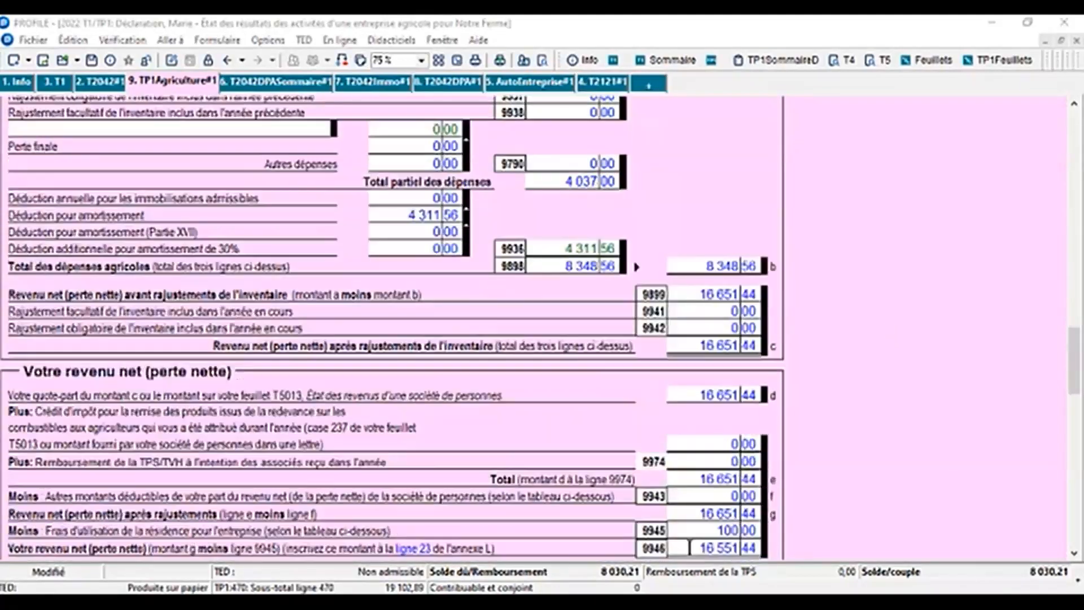
click(689, 546)
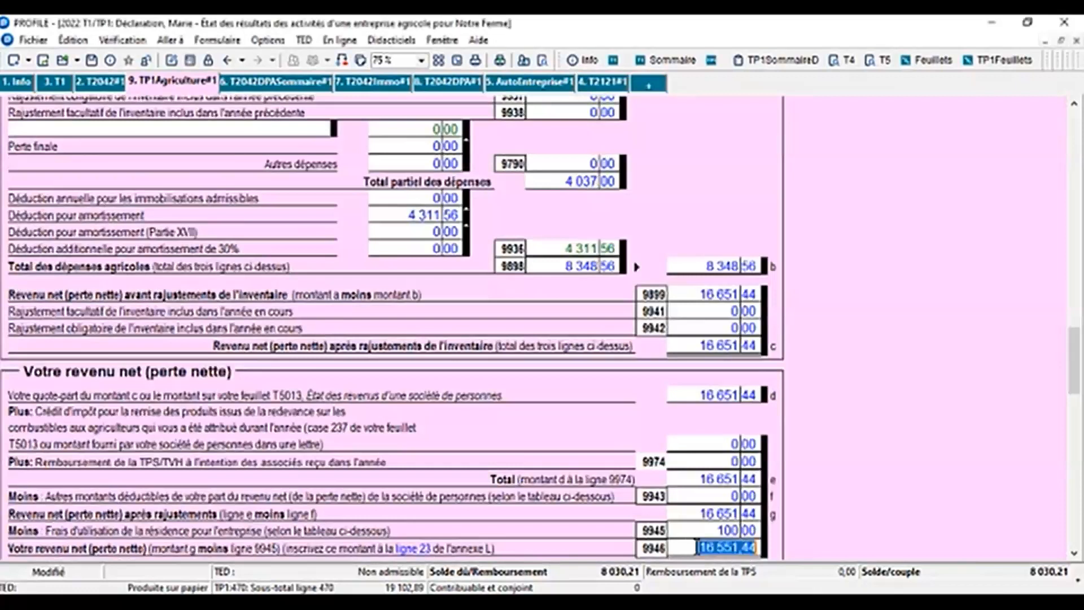
Step: Review the home-office expense calculation and the other partners' section of the TP1Agriculture form
scroll(787, 537, down, 9)
scroll(793, 518, down, 2)
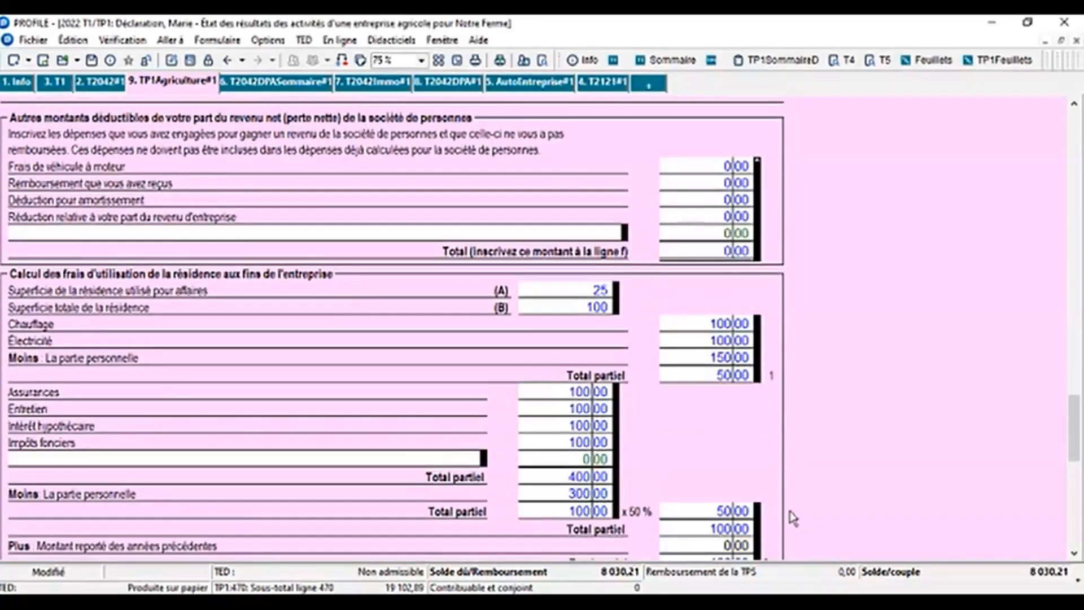
scroll(793, 519, down, 2)
scroll(793, 518, down, 2)
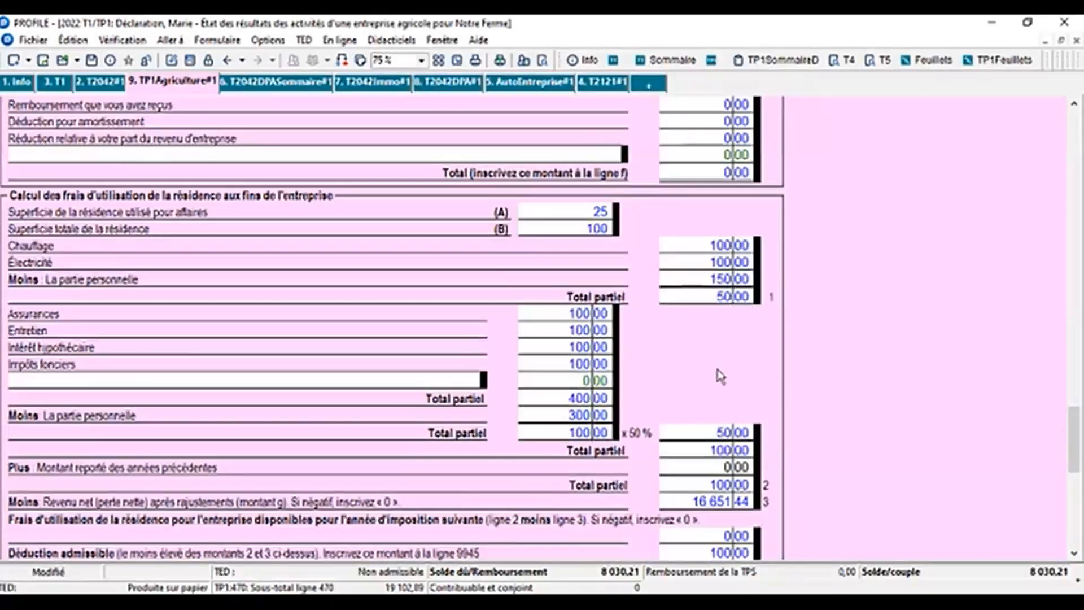
scroll(779, 387, down, 10)
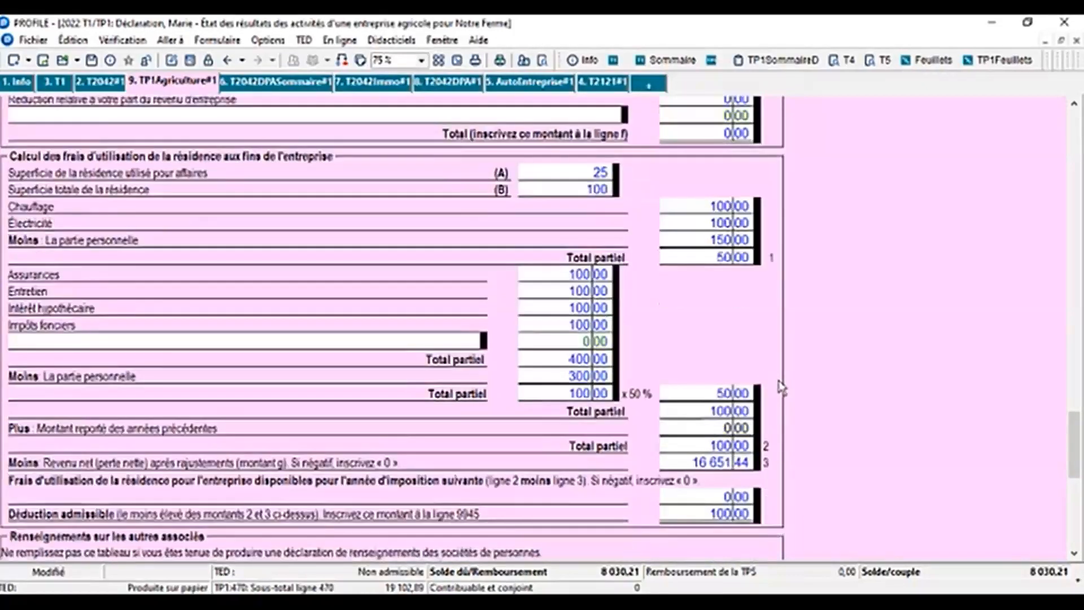
scroll(784, 389, down, 1)
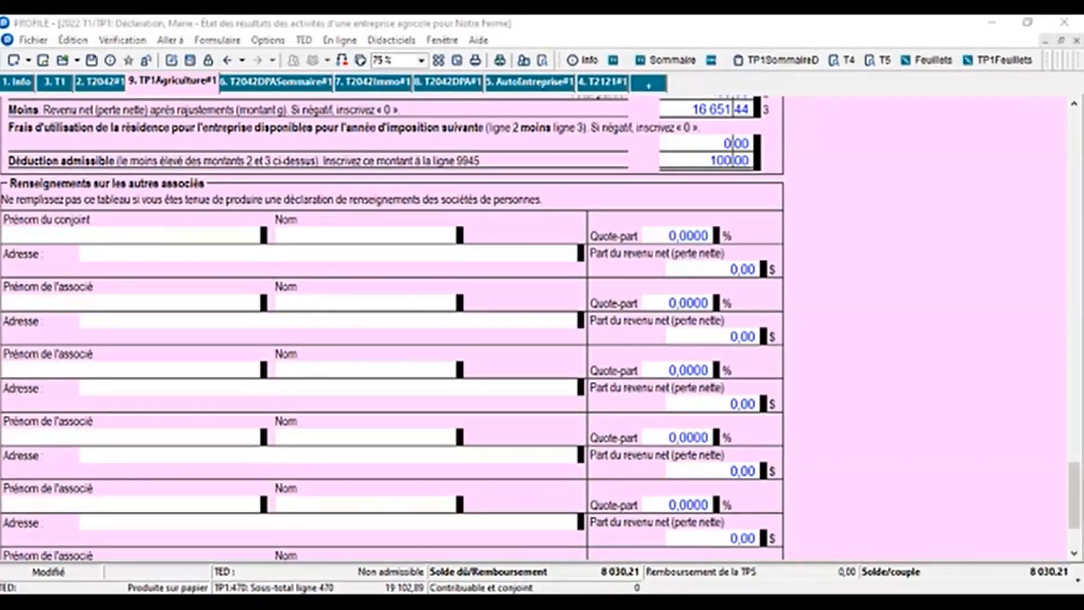
Step: Check net business income on line 164 of the TP1 return, and the gross and net farming income in its linked annexe L
click(712, 60)
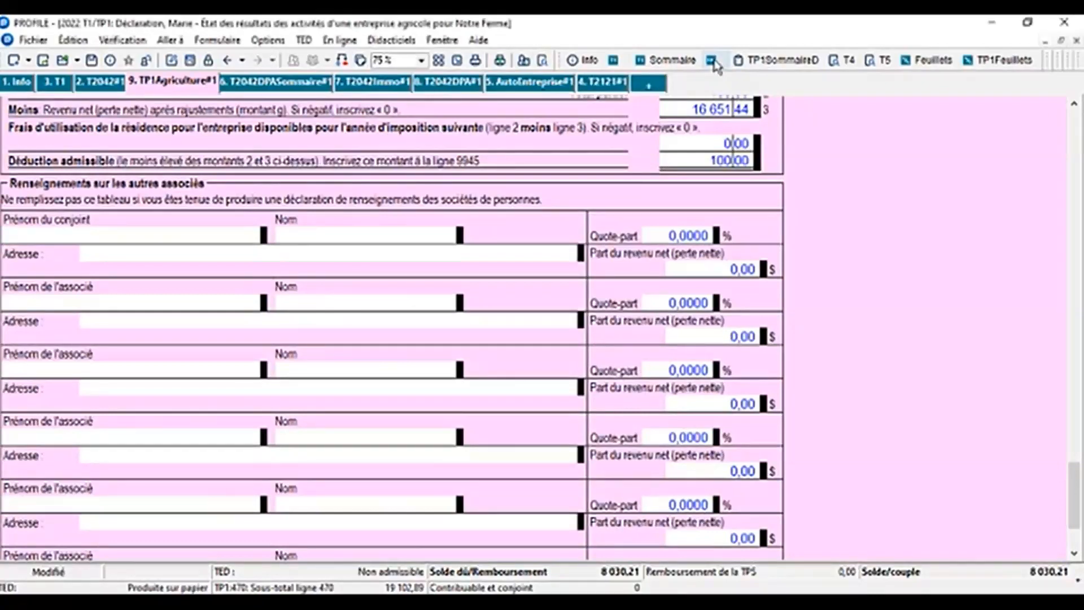
scroll(892, 215, down, 5)
scroll(909, 226, down, 12)
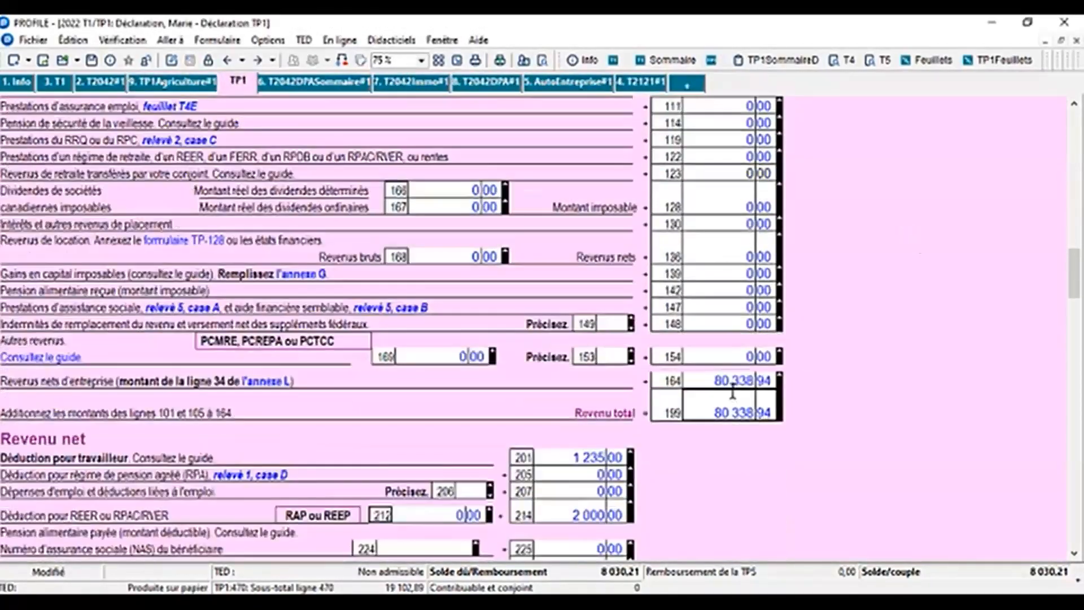
click(732, 387)
click(260, 388)
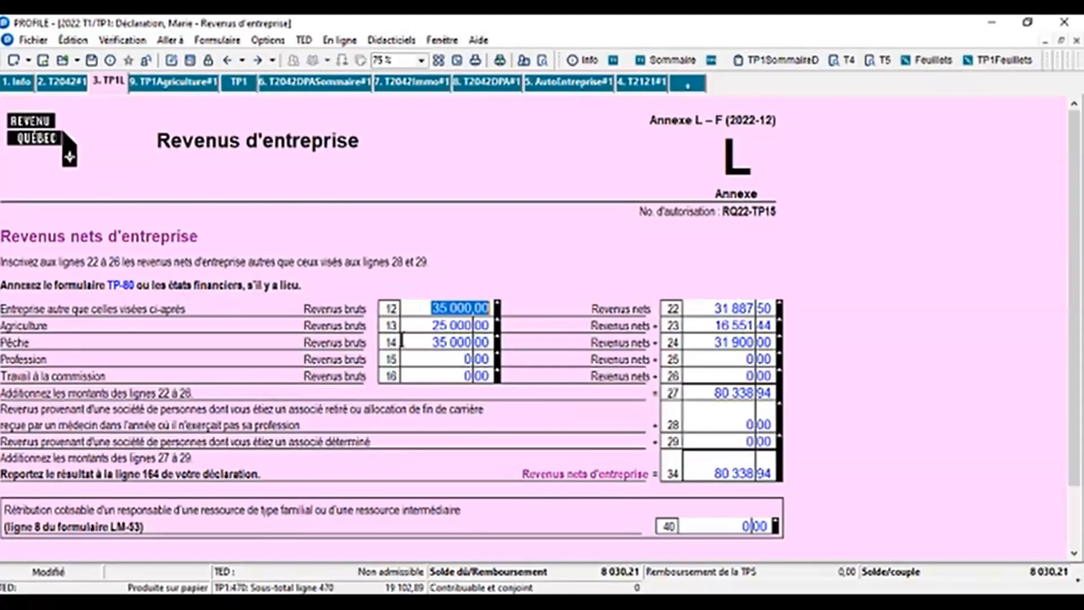
click(419, 325)
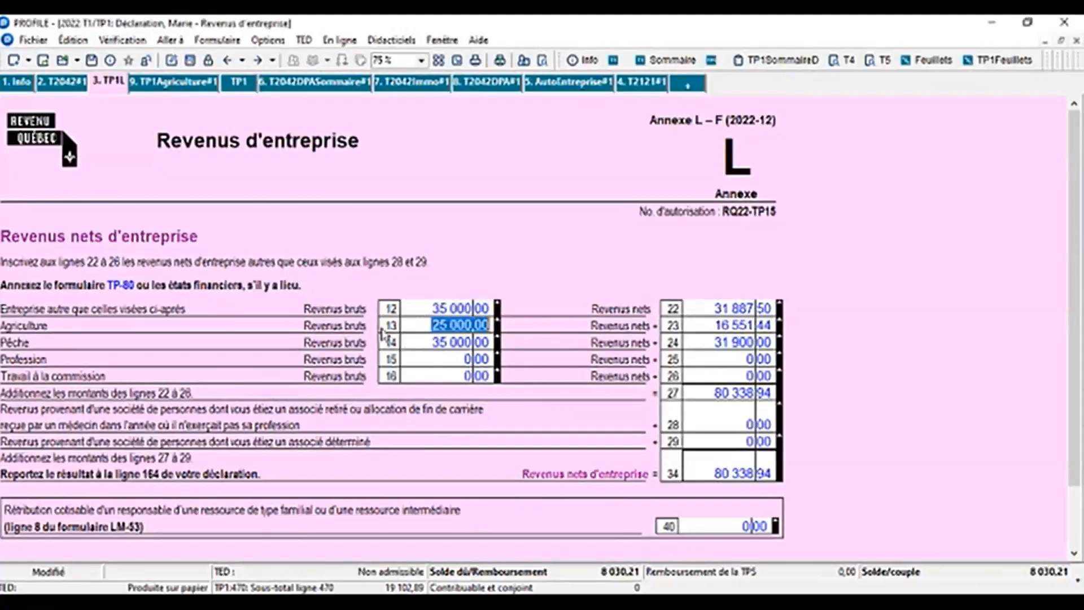
click(715, 327)
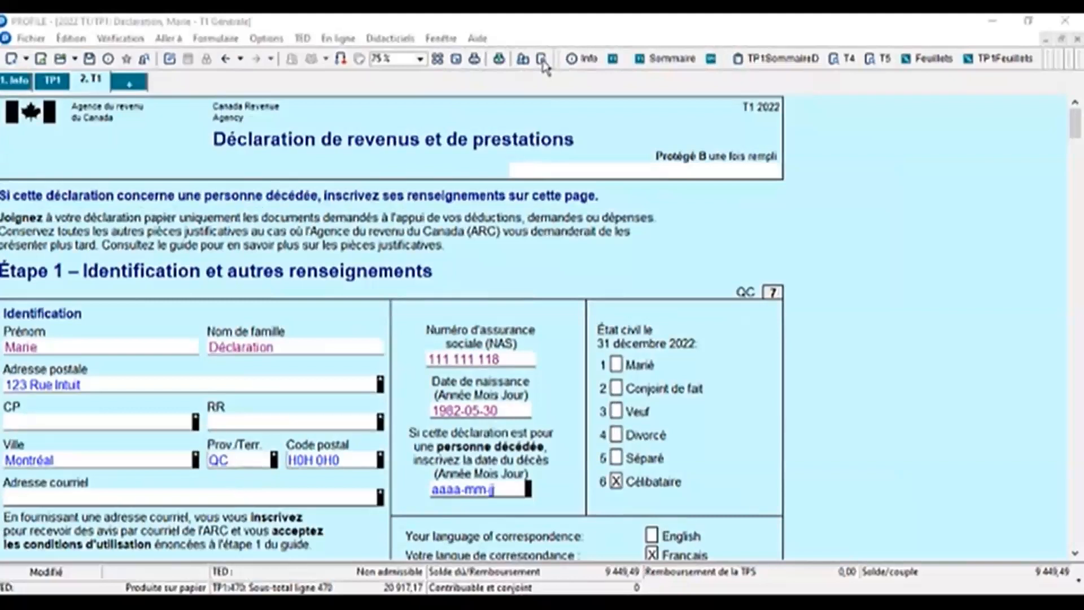
Step: Find the T776#1 rental income form among the revenue forms in the form explorer and open it
click(542, 60)
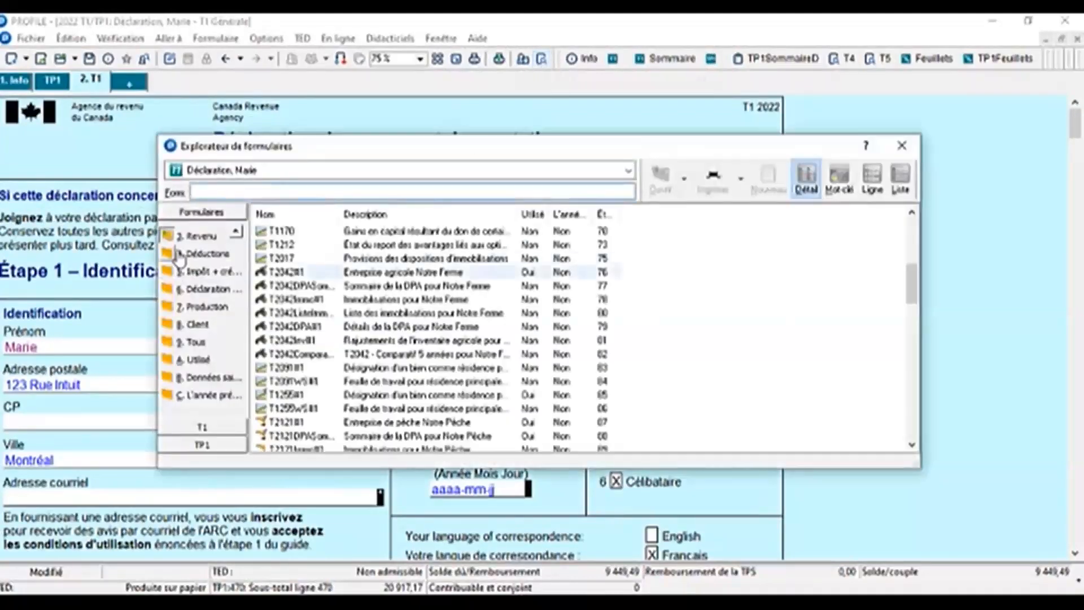
scroll(357, 305, up, 6)
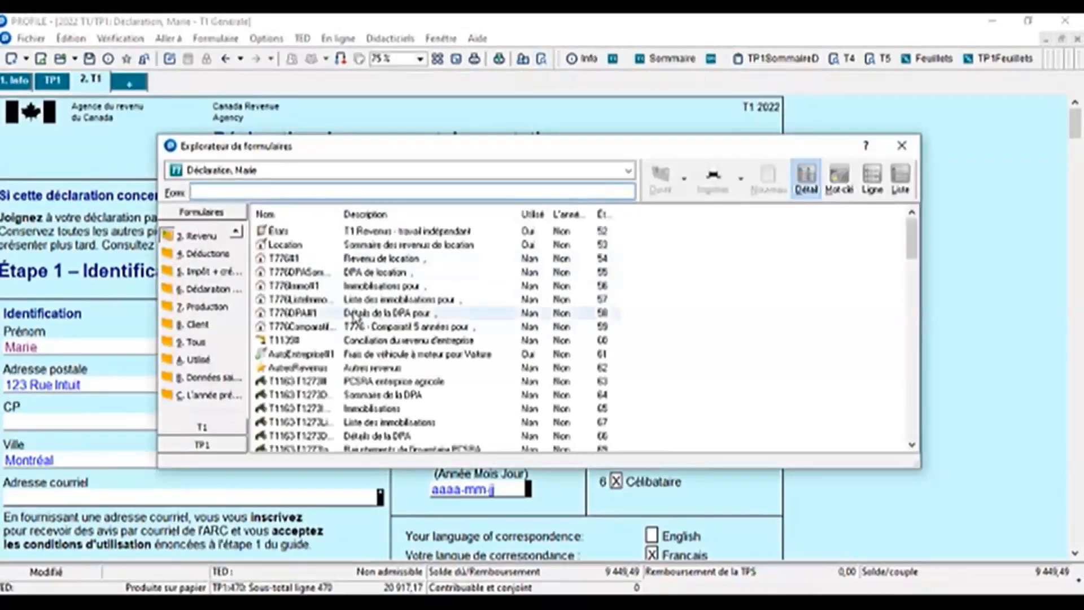
click(297, 260)
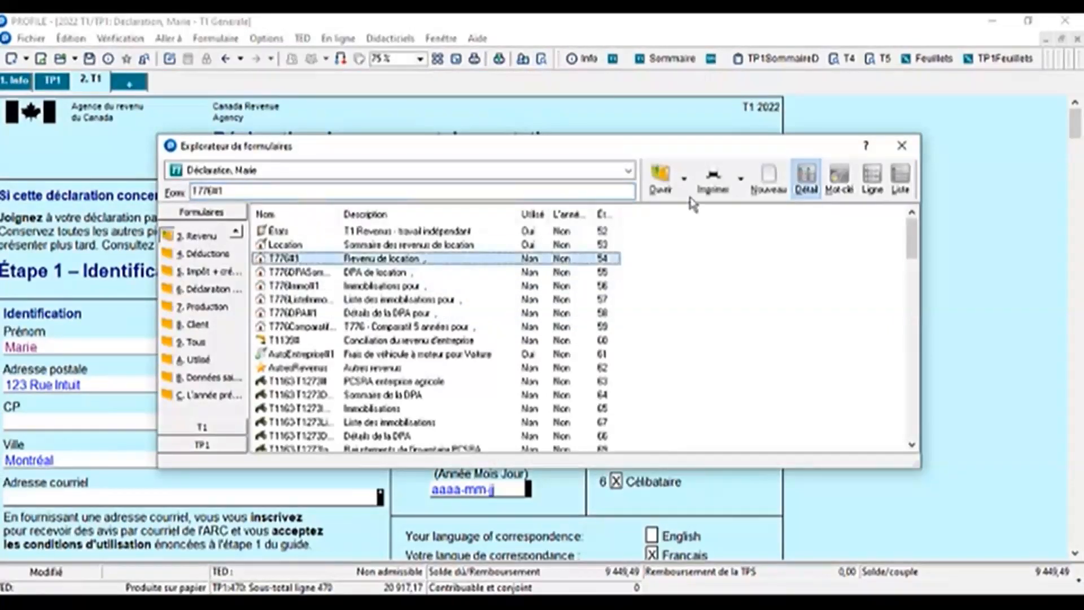
click(660, 178)
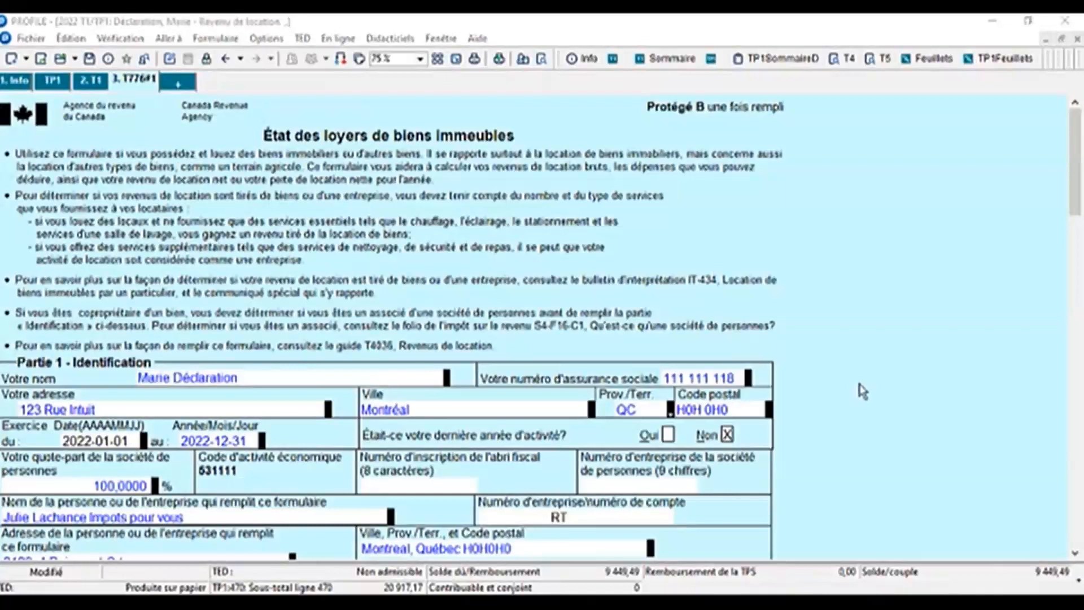
Step: Review Part 1 identification and the Part 2 co-owner name and ownership share fields of the T776 form
scroll(873, 394, down, 3)
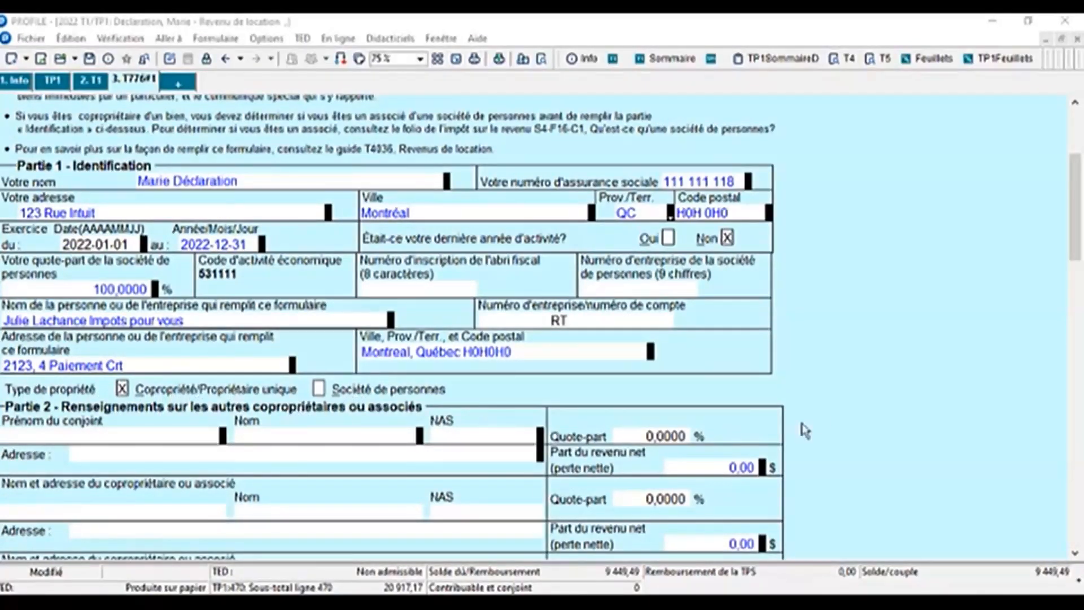
scroll(823, 418, down, 3)
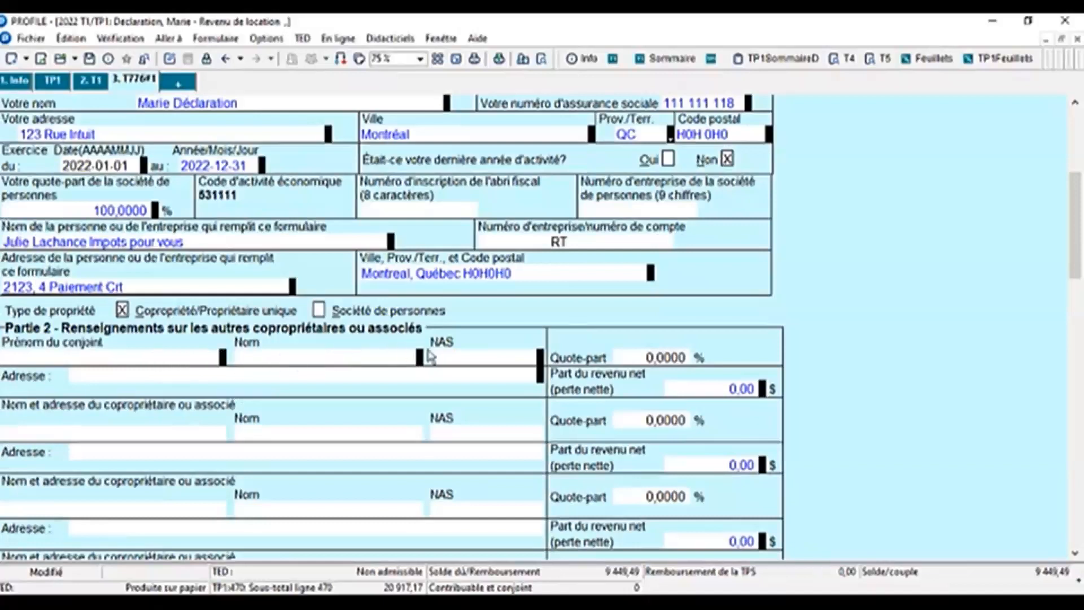
click(631, 355)
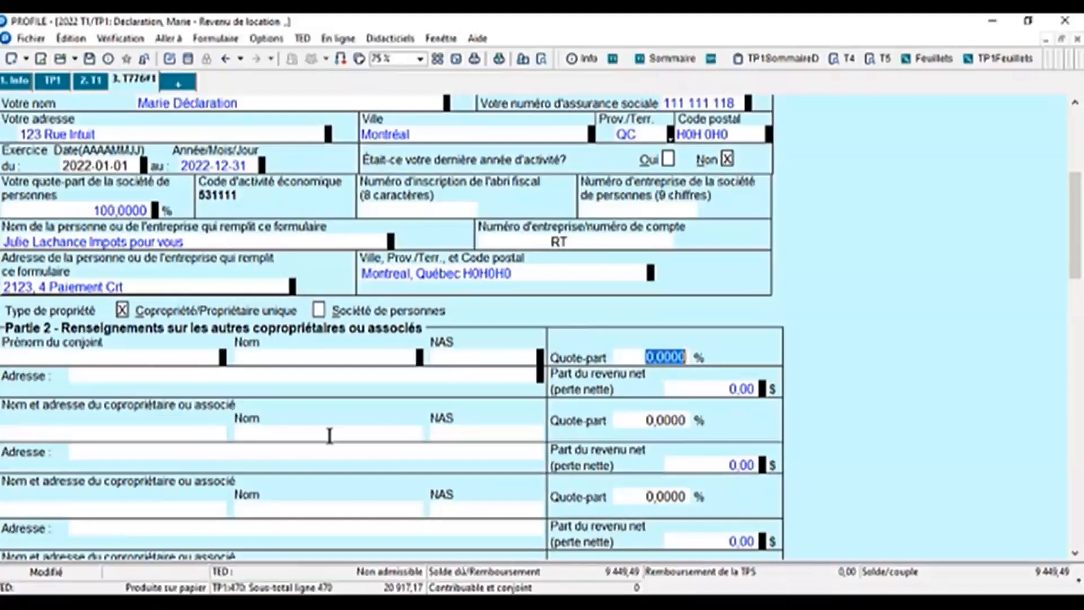
click(189, 434)
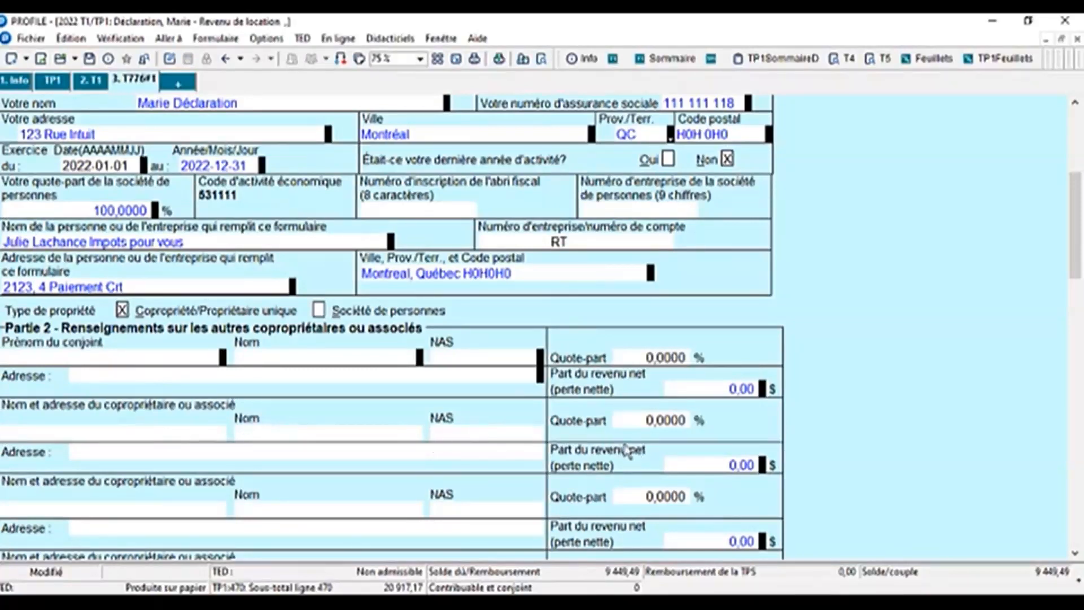
click(645, 420)
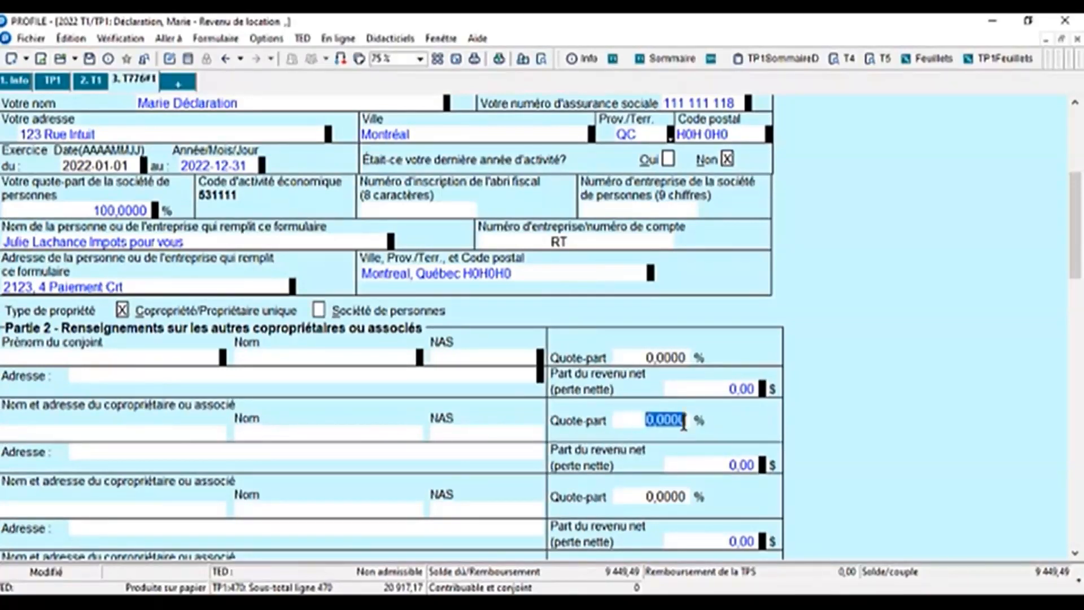
Step: Enter the rental property's address in Part 3 with 5 units and gross rents of 25 000,00
scroll(956, 426, down, 10)
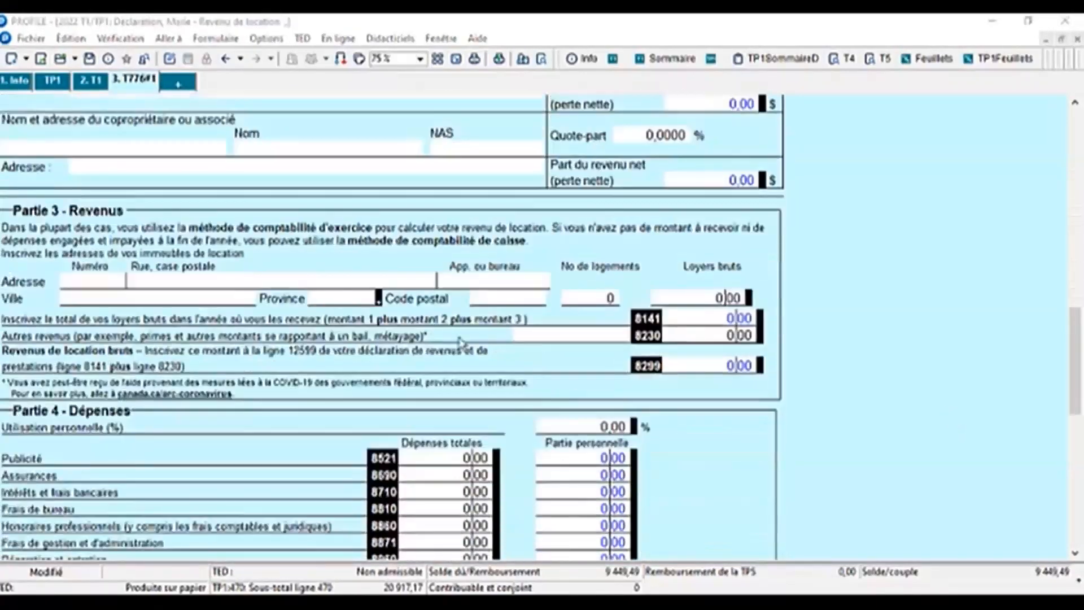
click(122, 281)
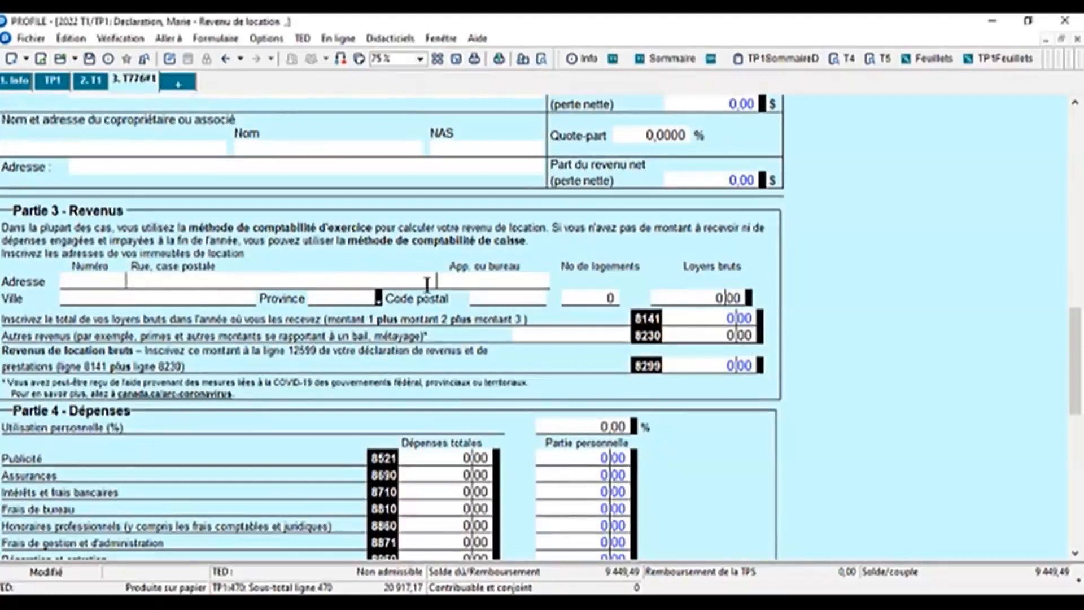
click(693, 298)
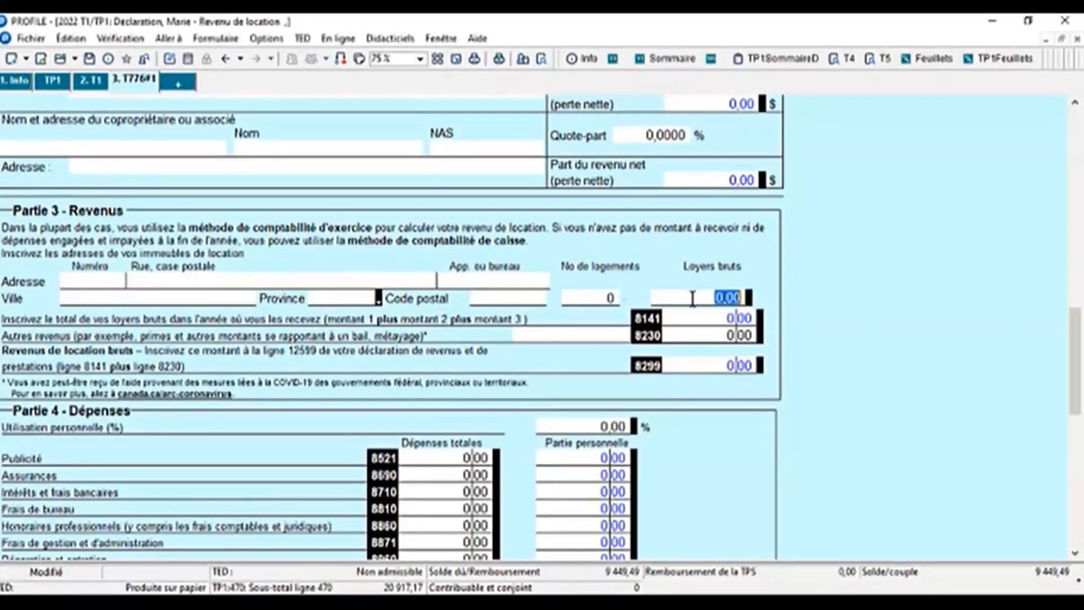
click(591, 294)
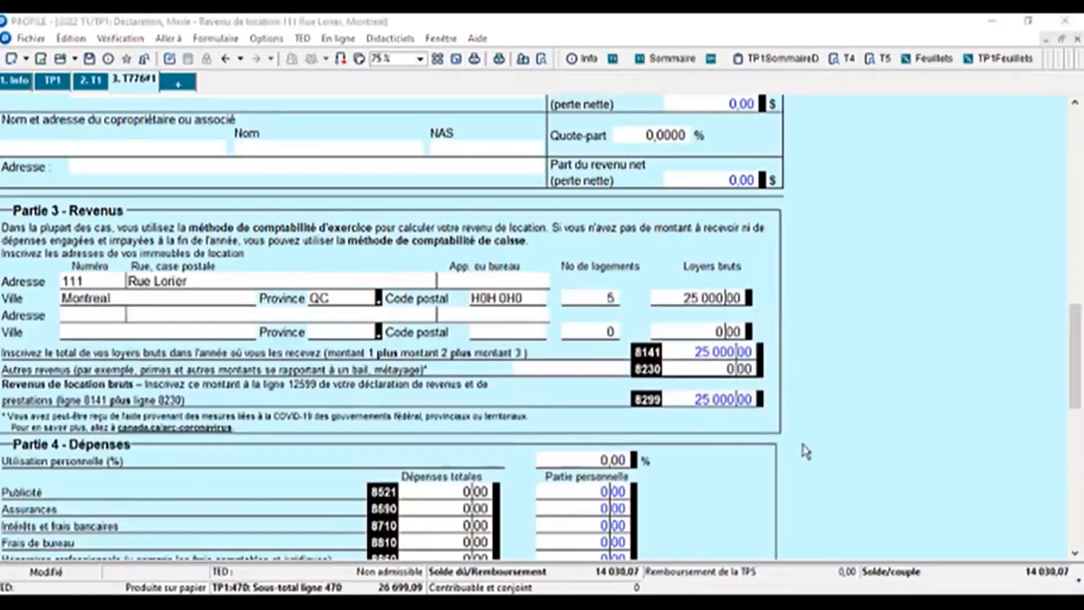
Step: Review the Part 4 expense lines of the T776, including the personal-use percentage and the personal portion column
scroll(802, 447, down, 5)
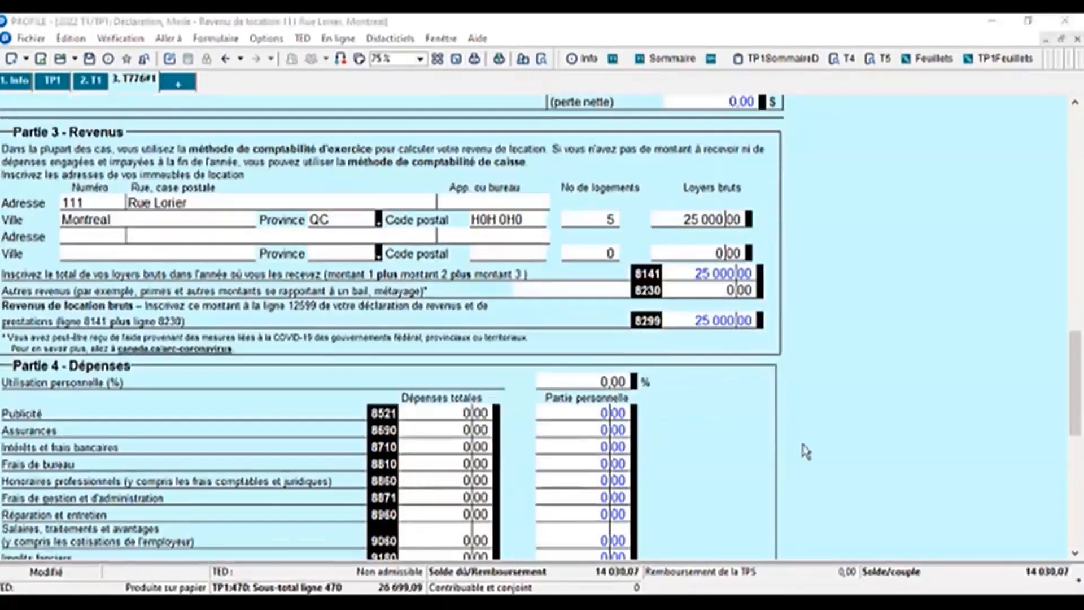
scroll(802, 448, down, 1)
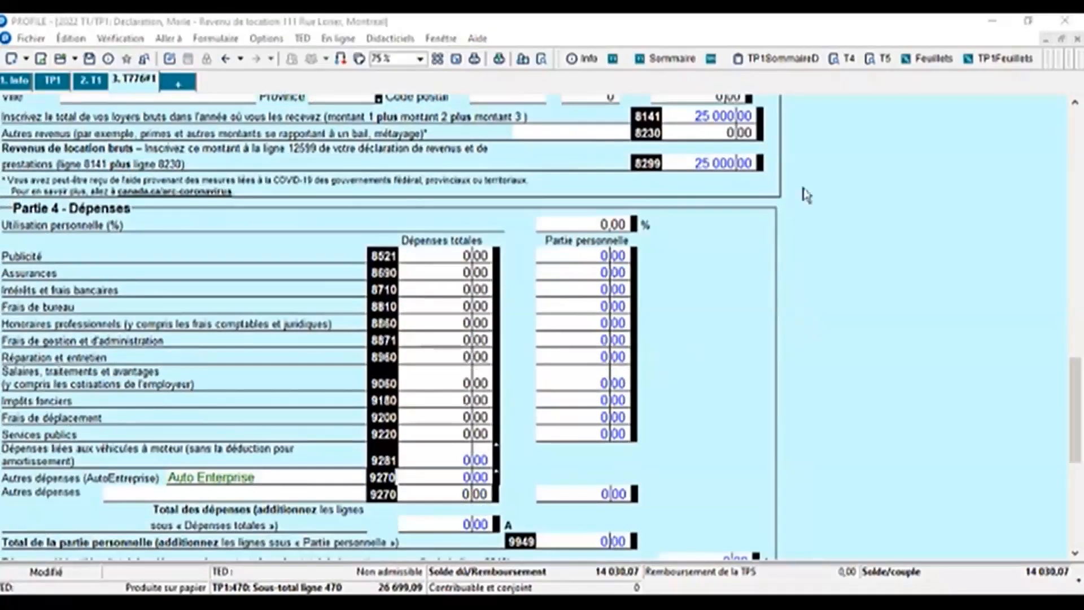
click(476, 256)
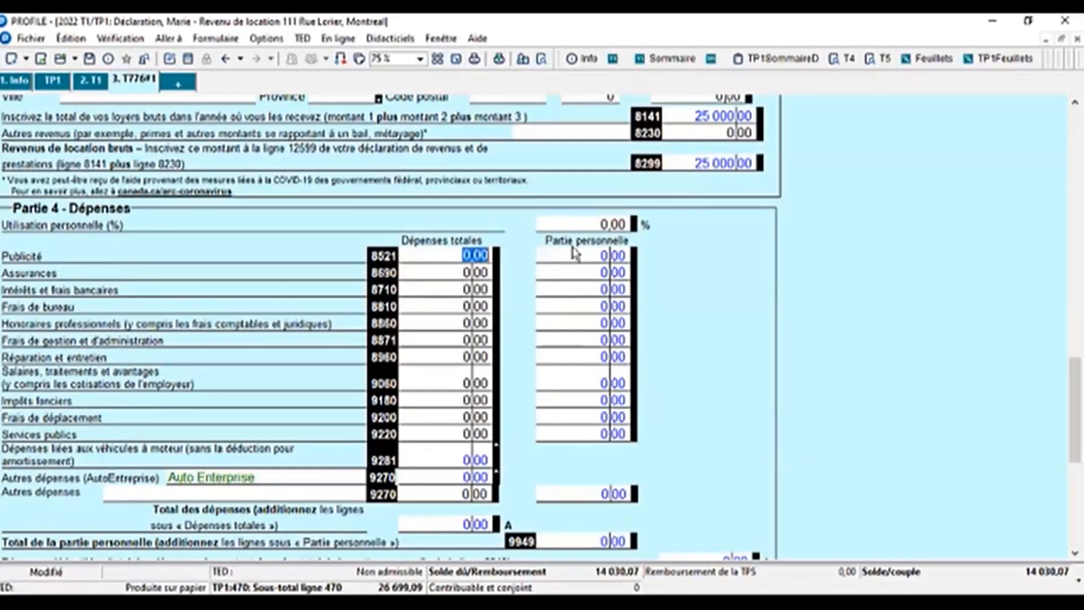
click(595, 219)
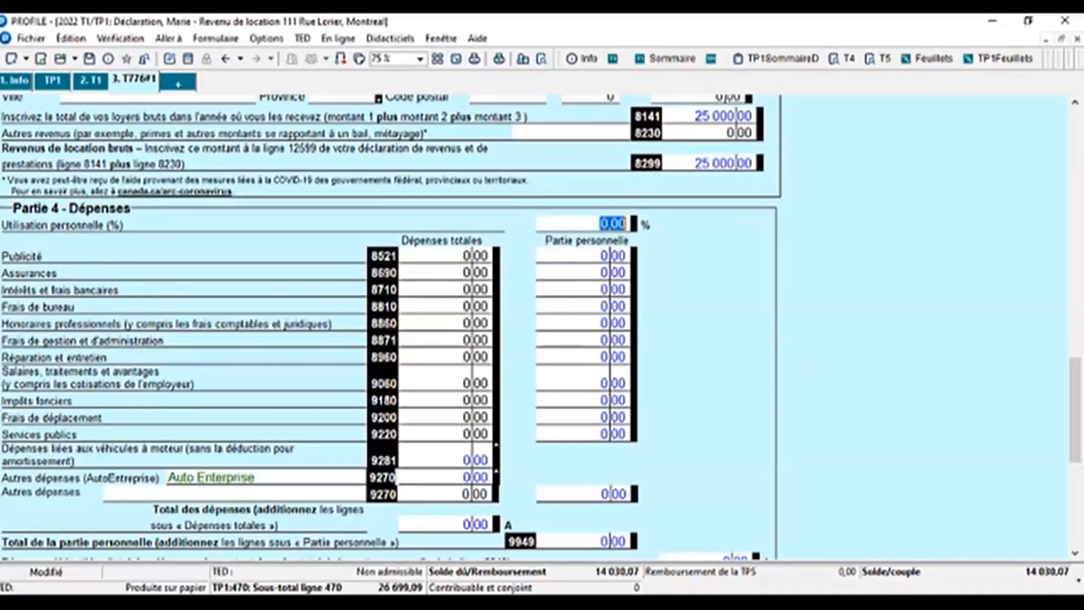
scroll(468, 444, down, 1)
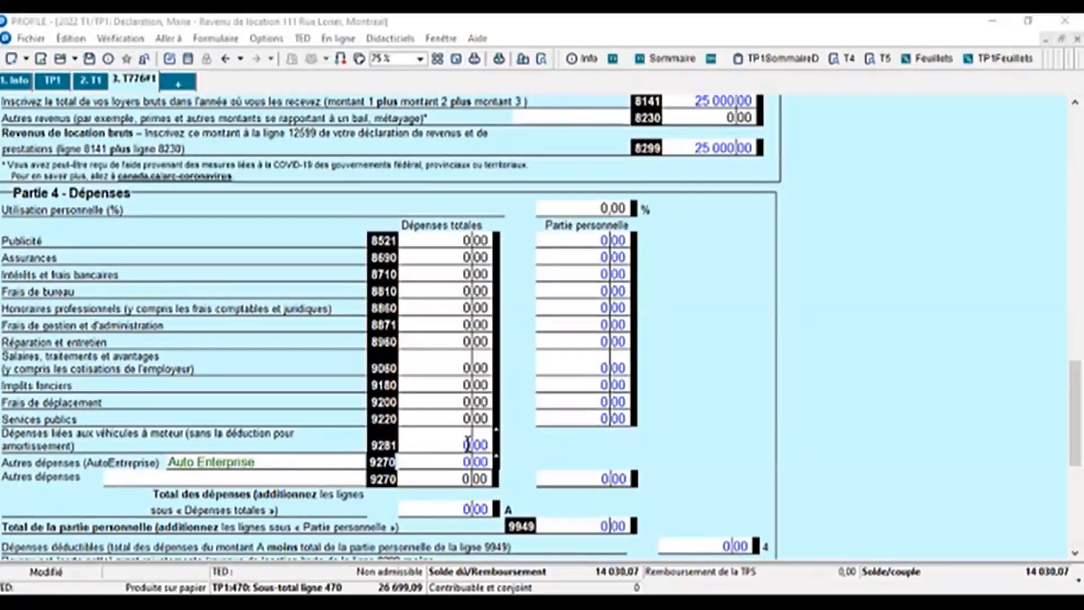
Step: Open the business vehicle expense form linked to line 9281 and allocate 100% of its costs to the T776#1 rental property
click(467, 441)
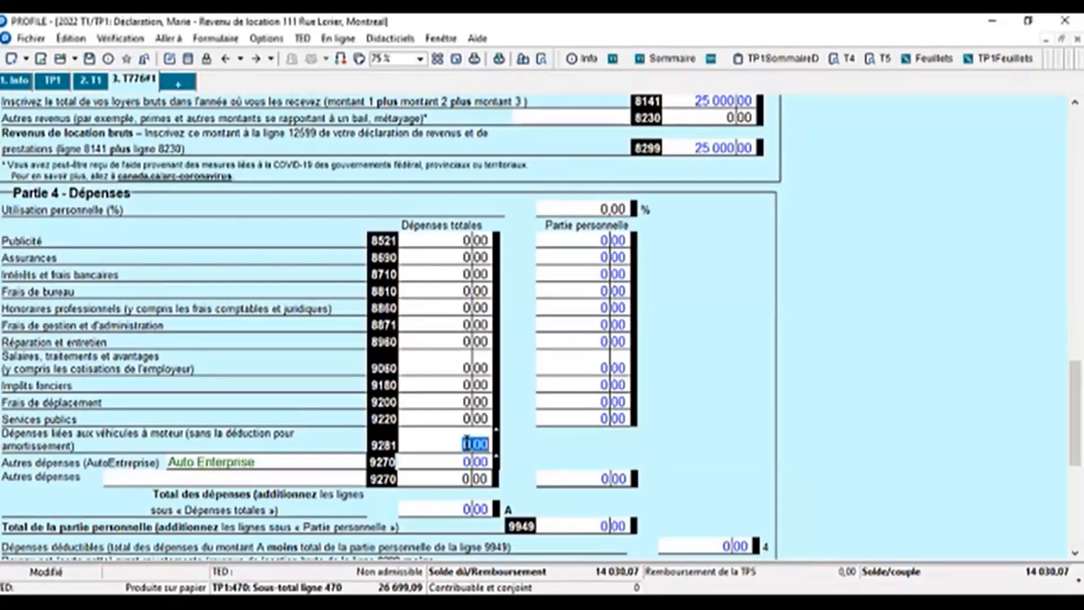
double_click(467, 442)
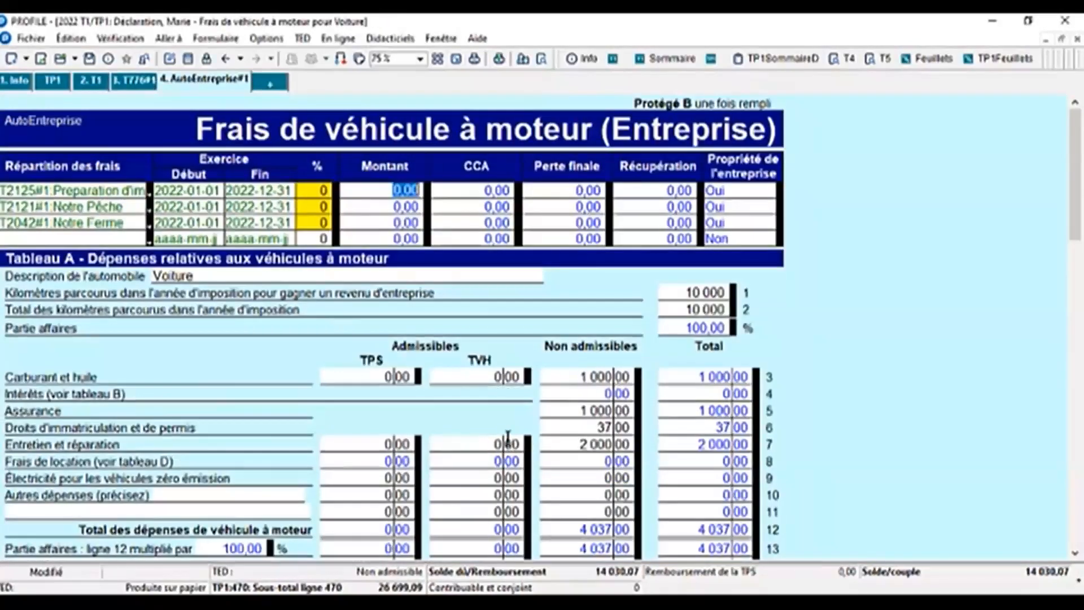
click(136, 240)
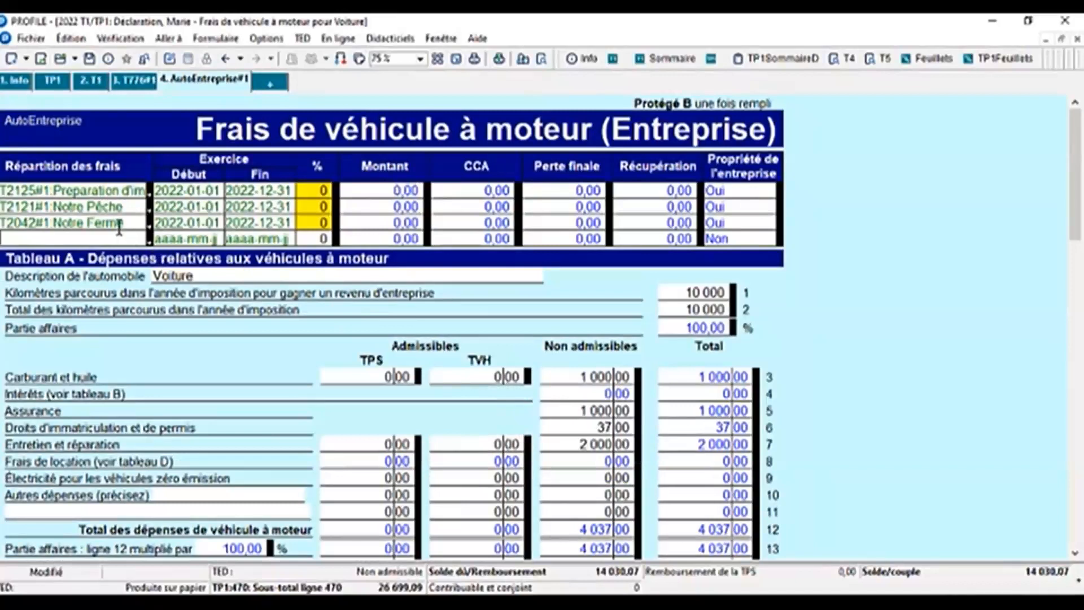
click(149, 242)
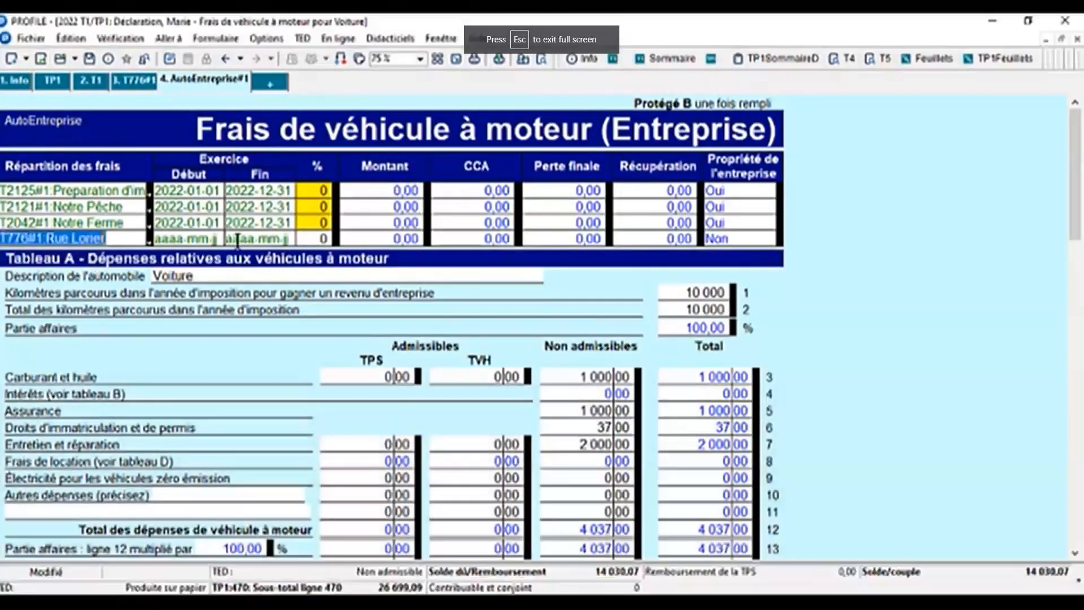
click(94, 258)
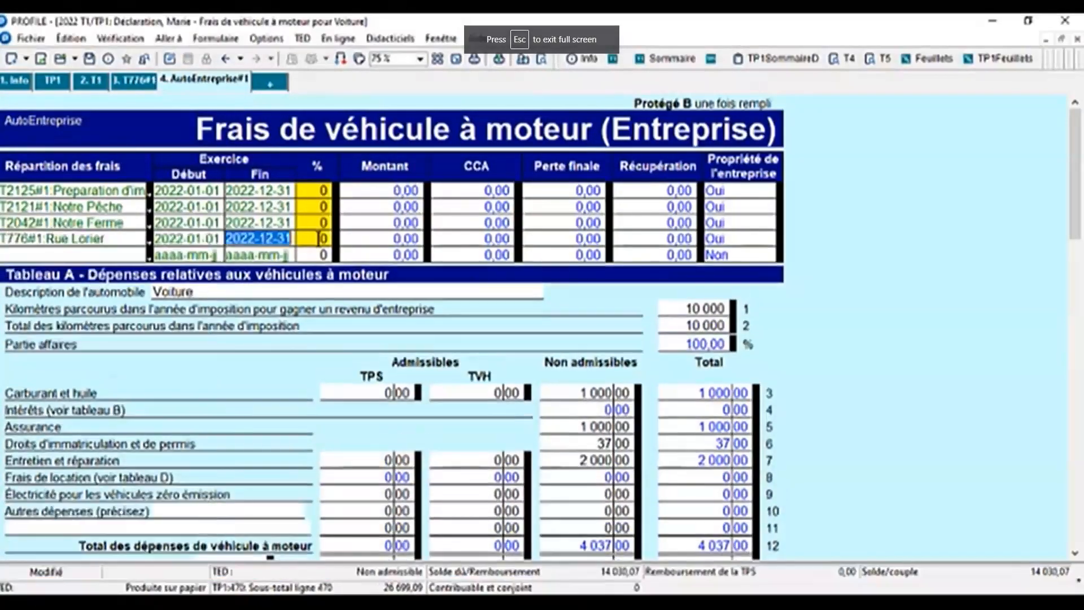
click(318, 241)
text(100)
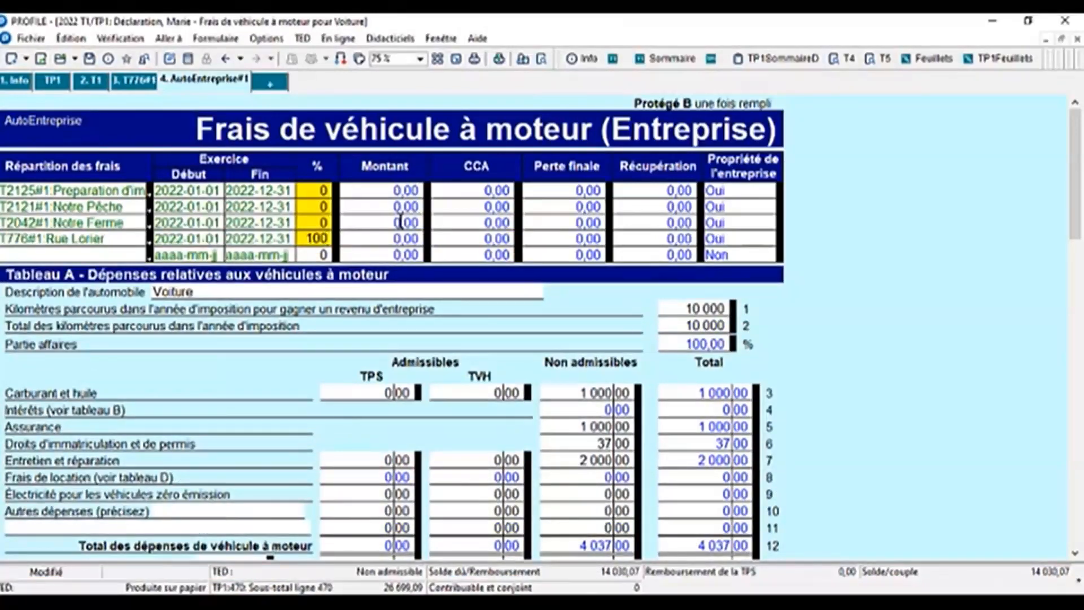
Step: Review the vehicle's description, business and total kilometres, and fuel expense in Tableau A
scroll(111, 153, down, 3)
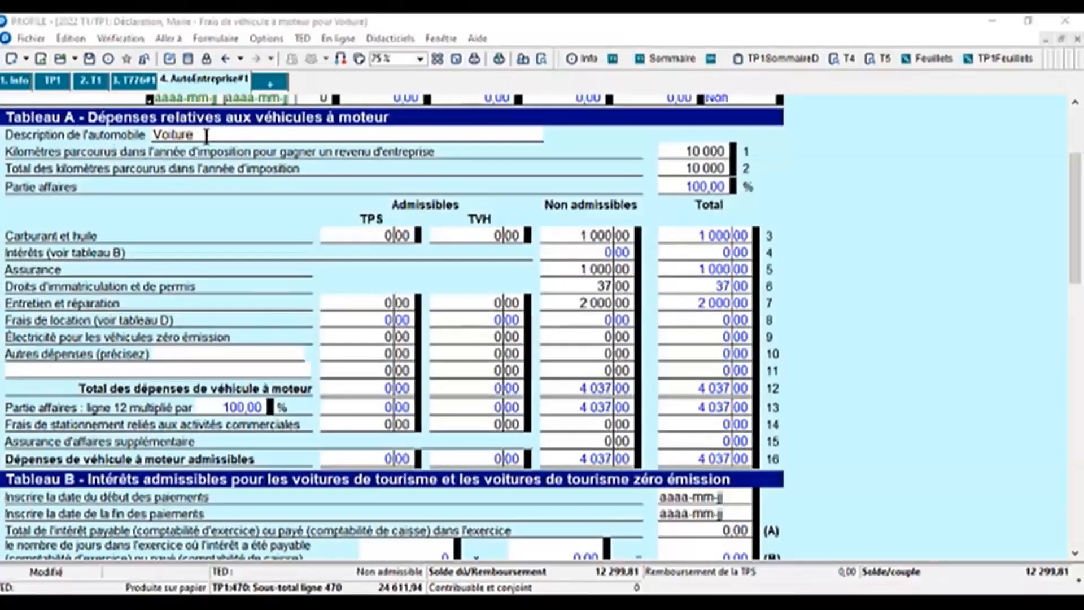
click(206, 135)
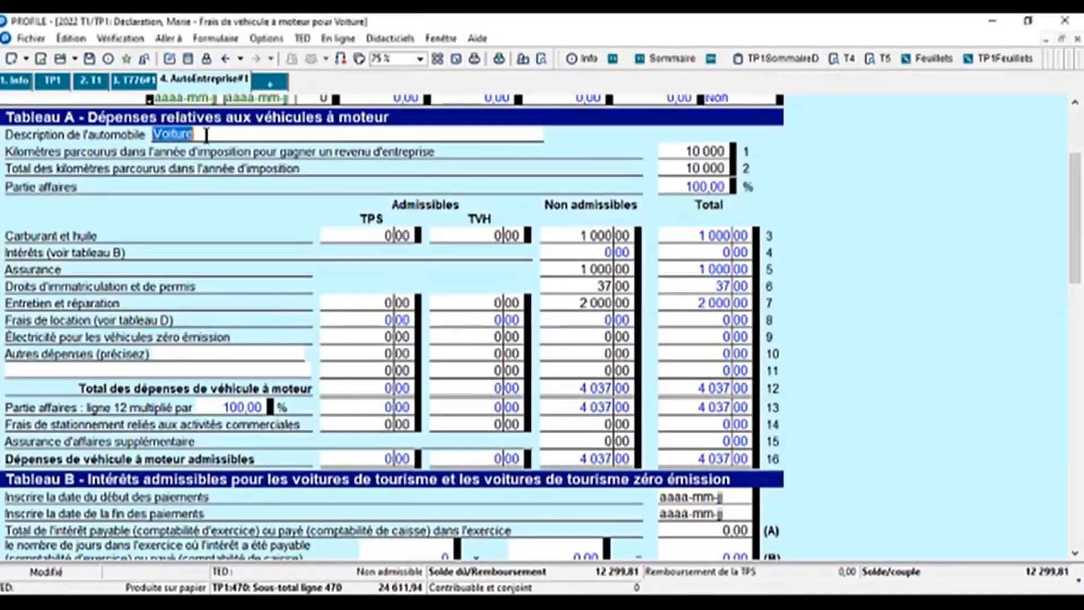
click(684, 148)
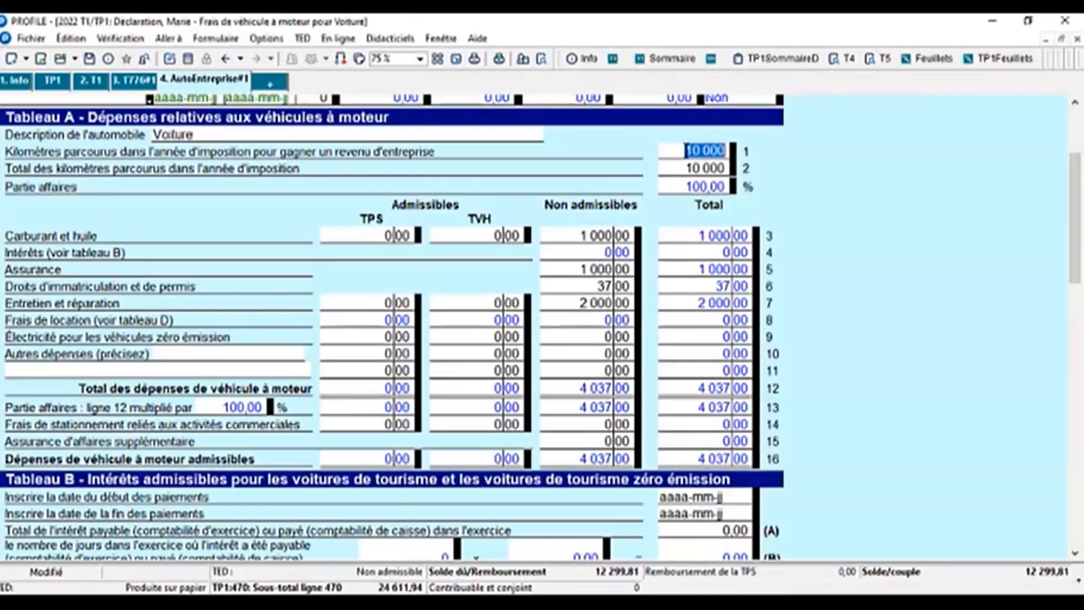
click(698, 169)
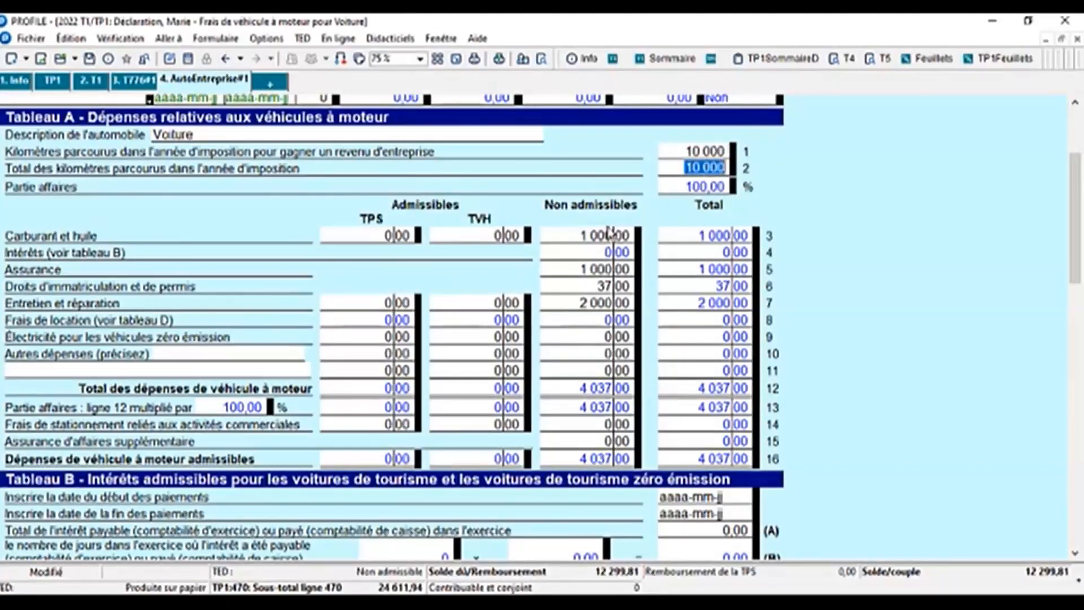
click(576, 238)
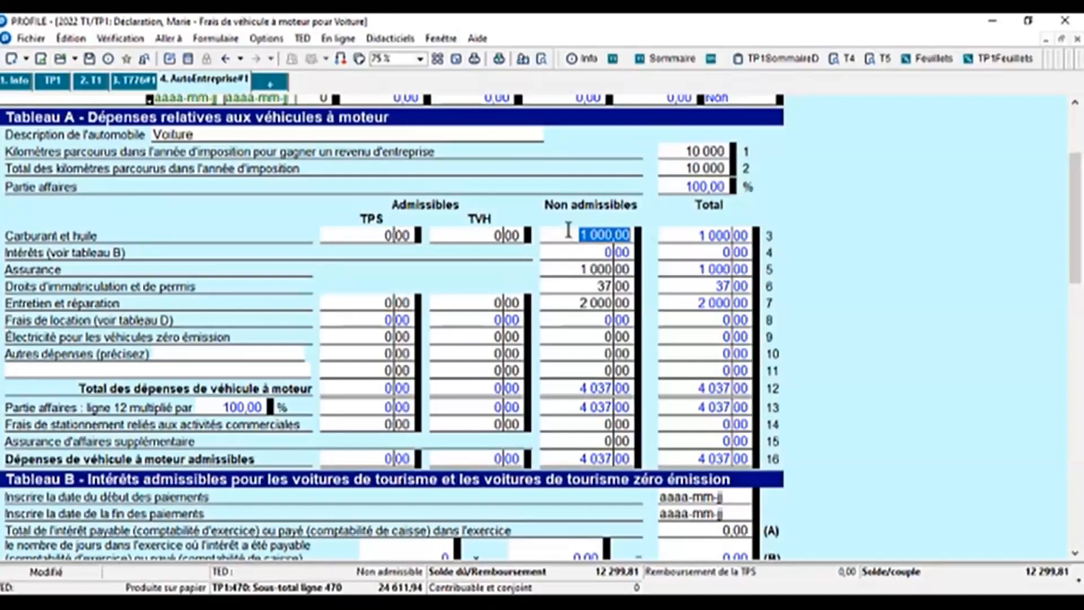
click(402, 237)
Step: Review the vehicle's interest and depreciation tables, then check the amount and CCA allocated to the T776#1 rental
scroll(626, 294, down, 8)
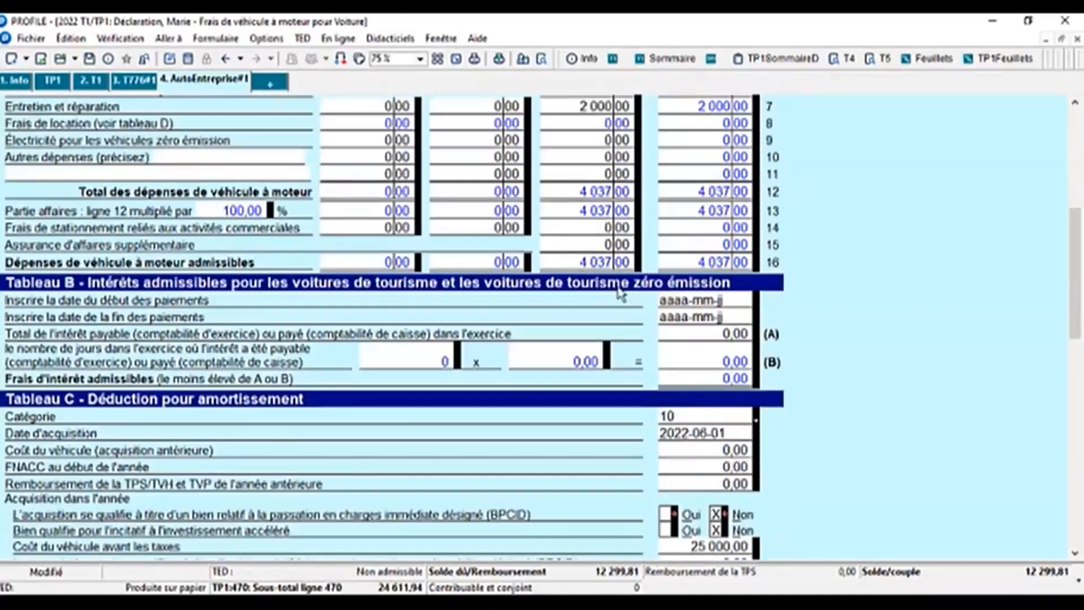
scroll(626, 295, down, 1)
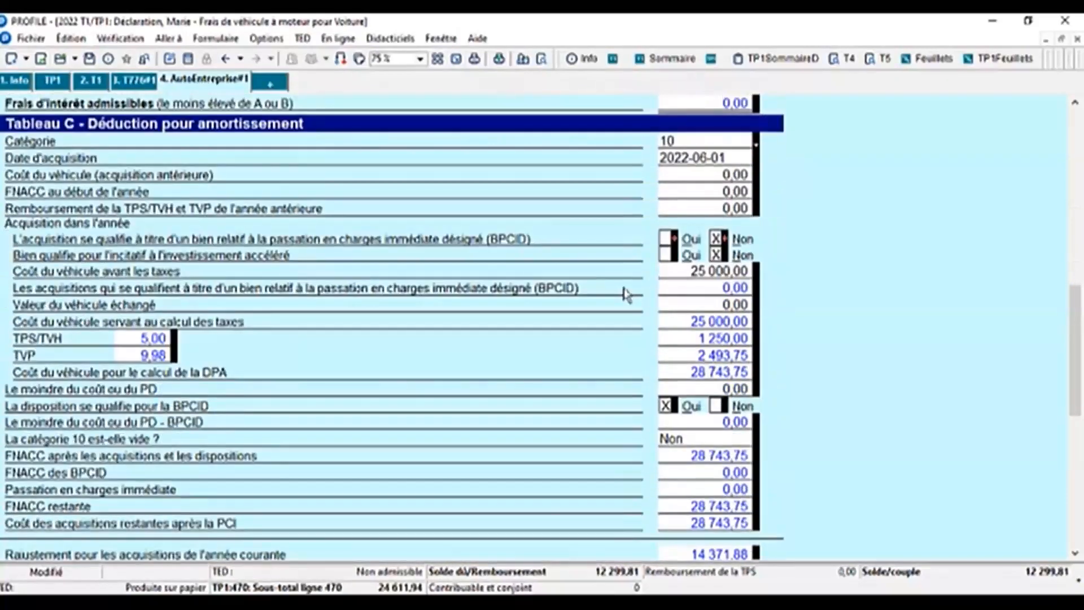
scroll(738, 290, down, 1)
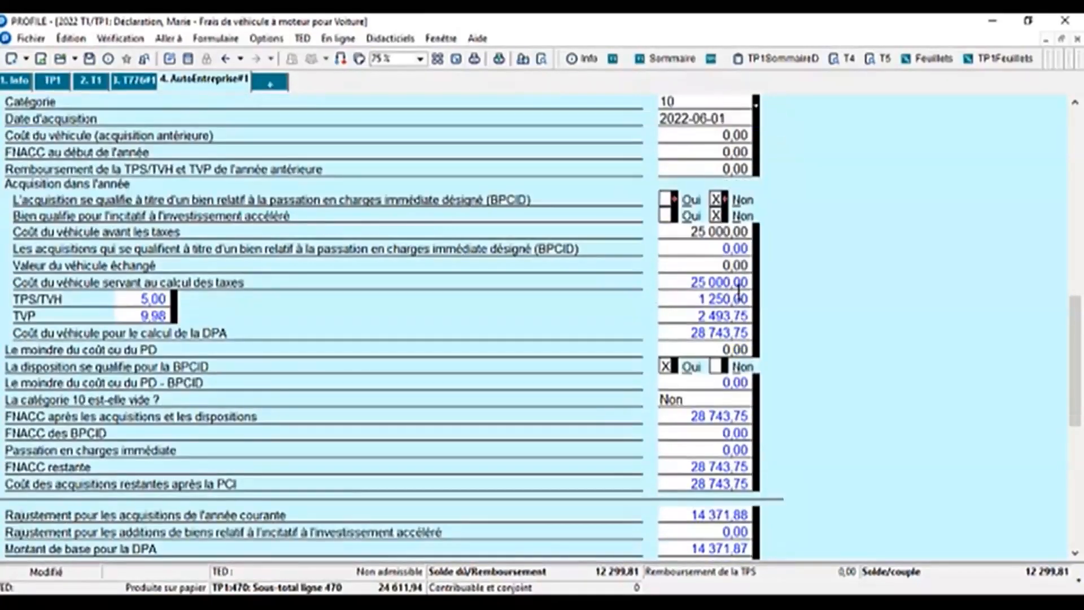
scroll(739, 291, down, 4)
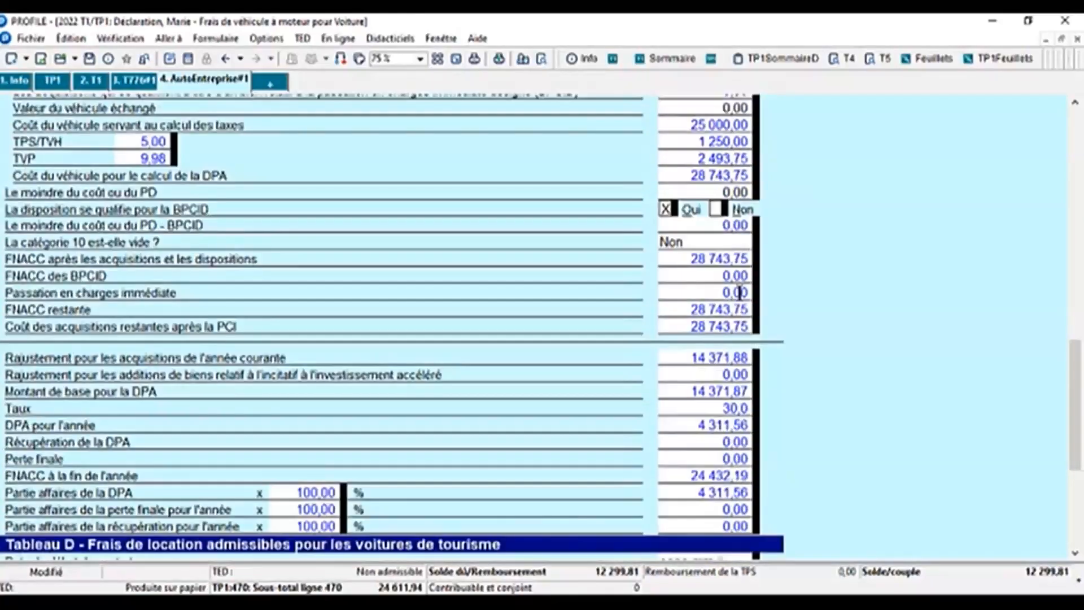
scroll(740, 292, up, 7)
scroll(881, 431, up, 15)
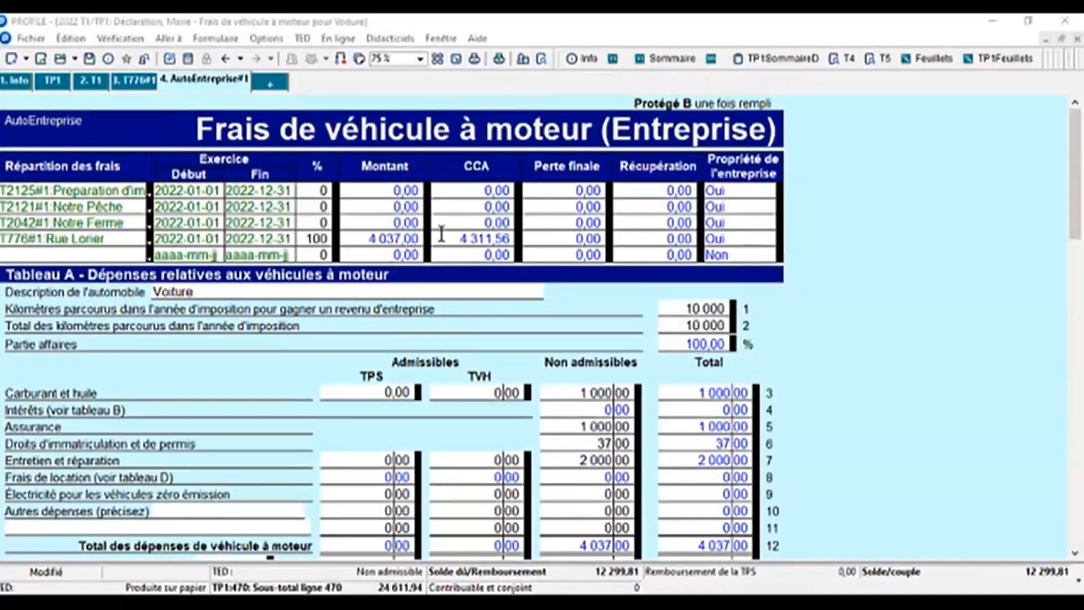
Step: Return to the T776#1 form and check the vehicle expenses carried to lines 9281 and 9270 and the net rental income
click(137, 85)
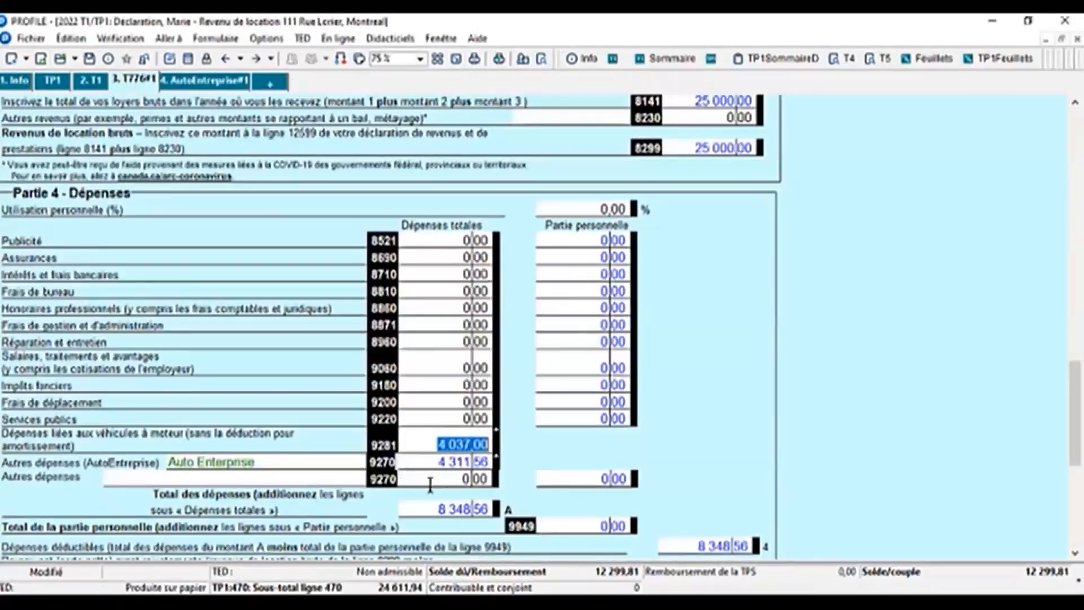
click(893, 365)
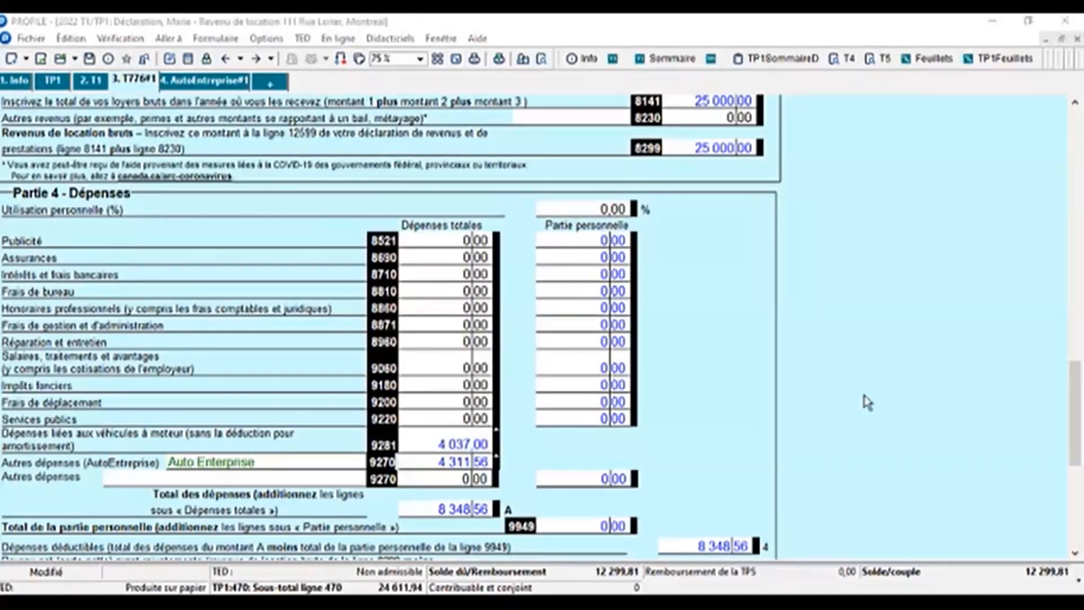
scroll(867, 402, down, 6)
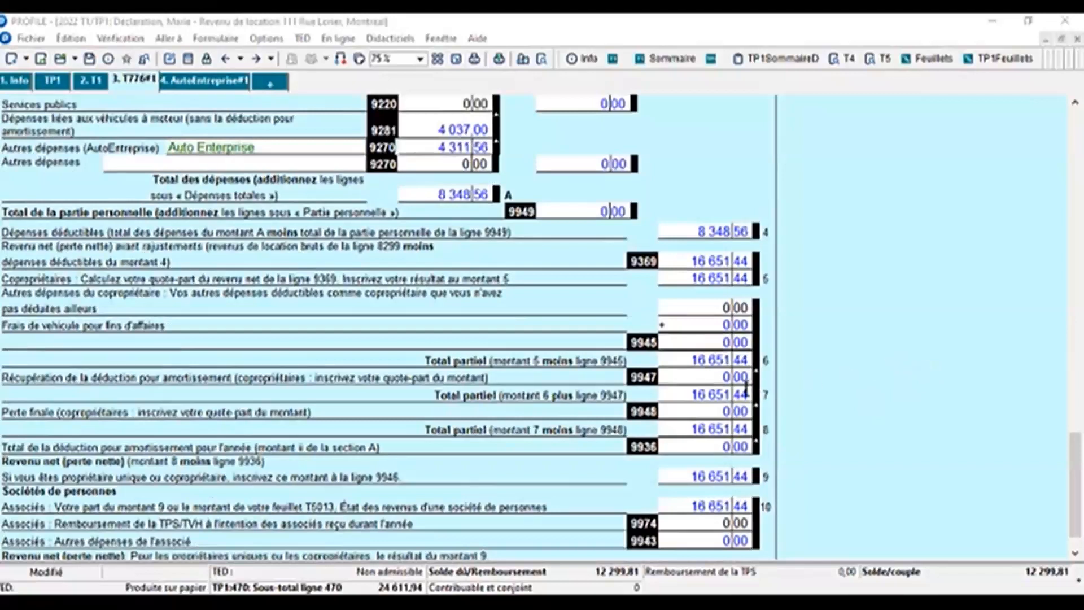
Step: Open the T776 depreciation summary linked to line 9936, and open the T776DPA detail form from its class 10 entry
double_click(720, 446)
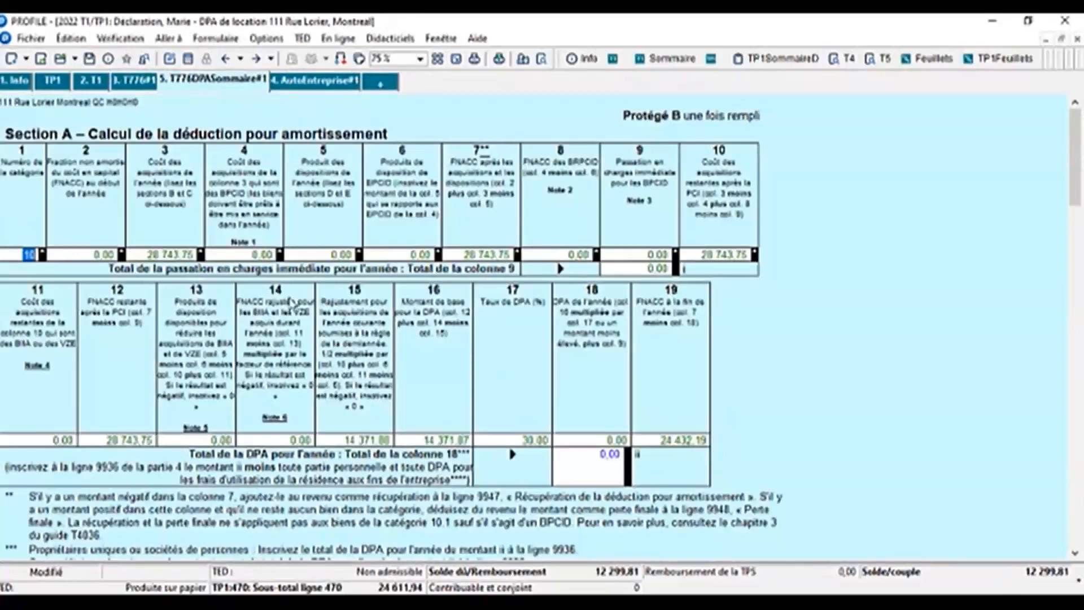
double_click(31, 255)
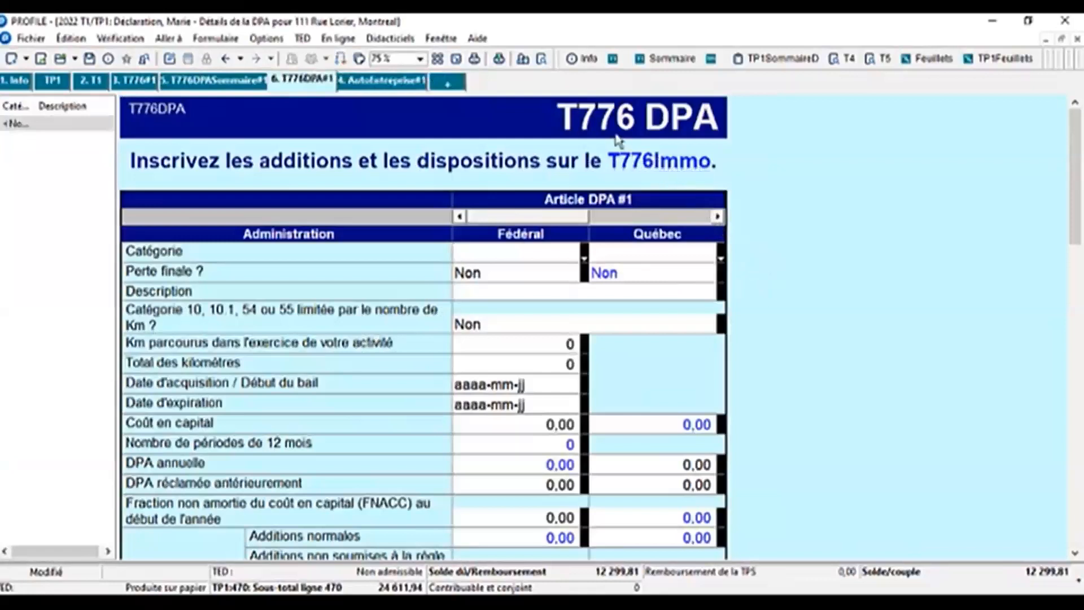
Step: Record the building "Immeuble" on T776Immo in category 1, acquired 2022-01-01 at a cost of 350 000, and check line 9936 on T776#1
click(674, 170)
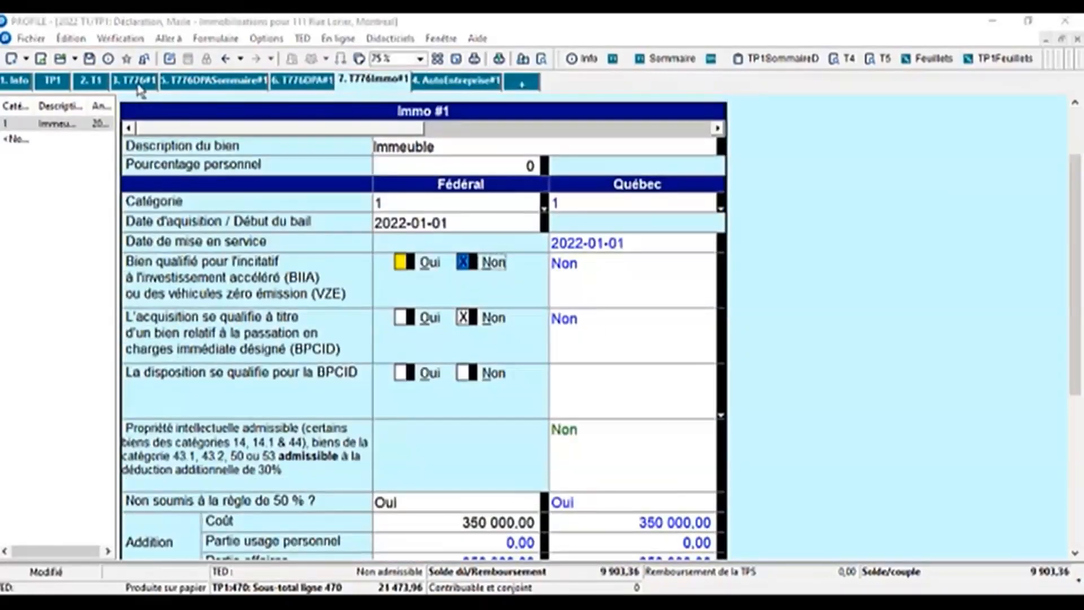
click(139, 85)
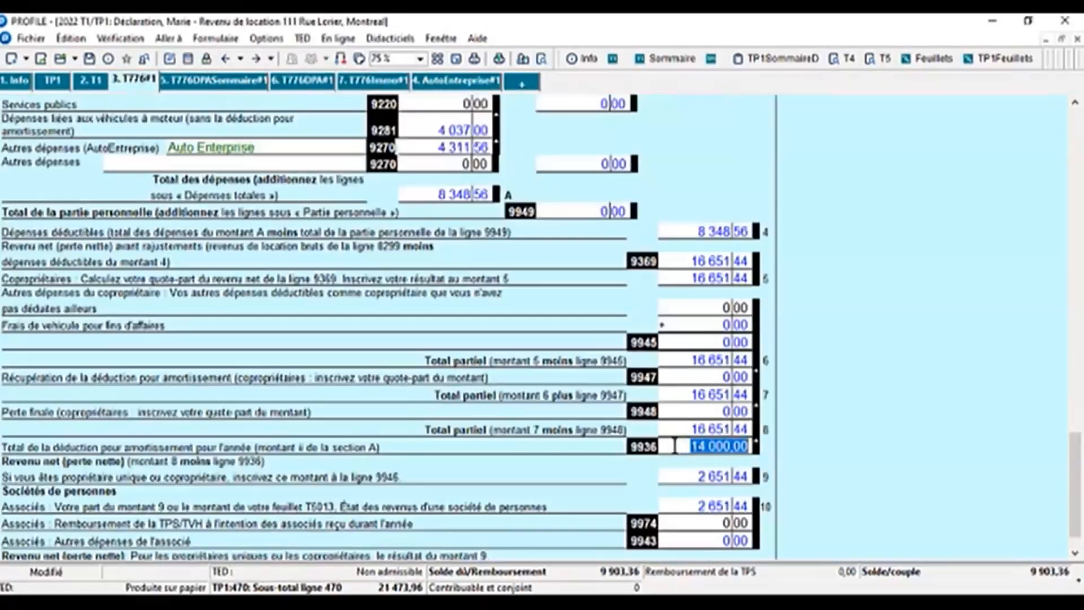
Step: Check the gross and net rental income carried to lines 12599 and 12600 of the T1 return
click(93, 83)
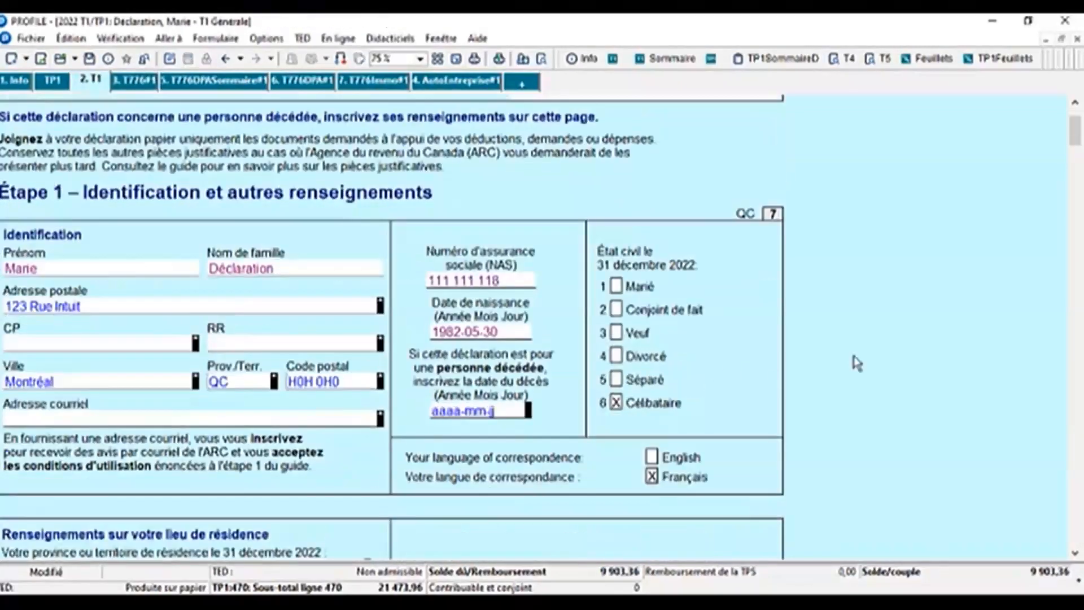
scroll(857, 363, down, 20)
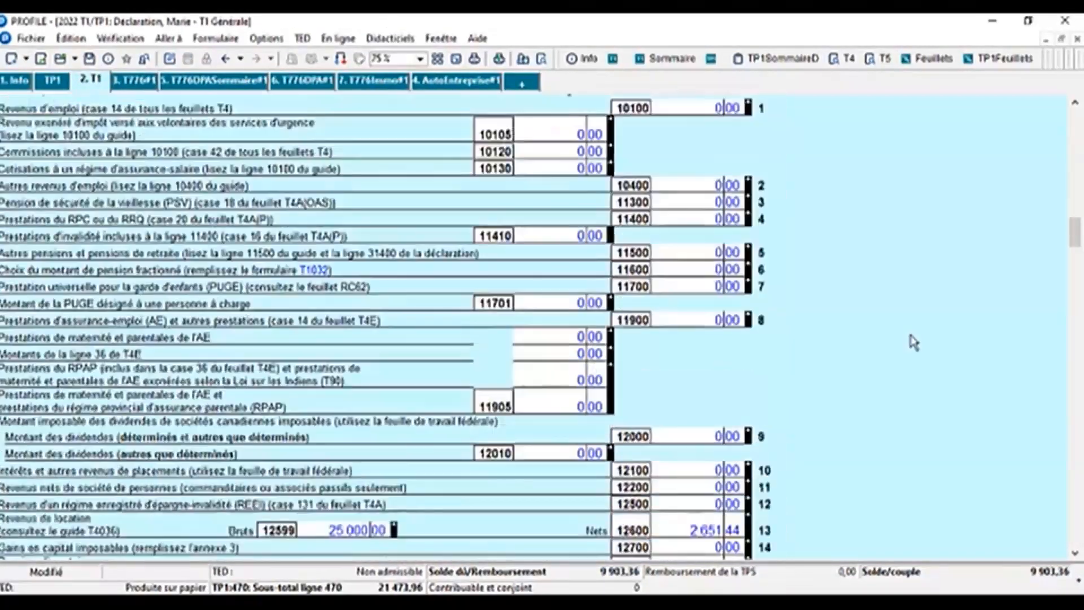
scroll(668, 378, down, 3)
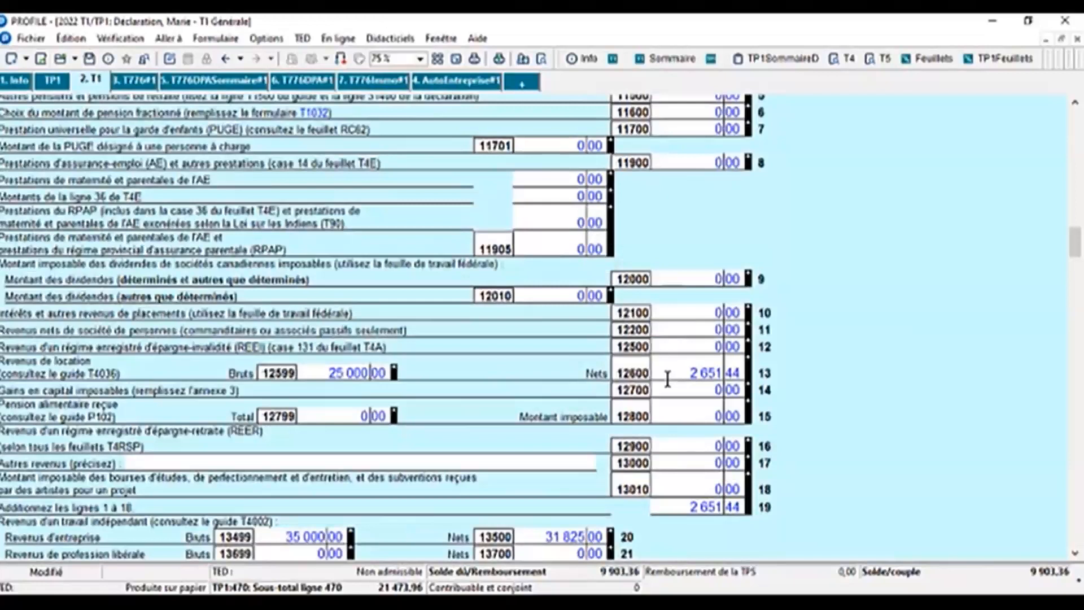
click(667, 378)
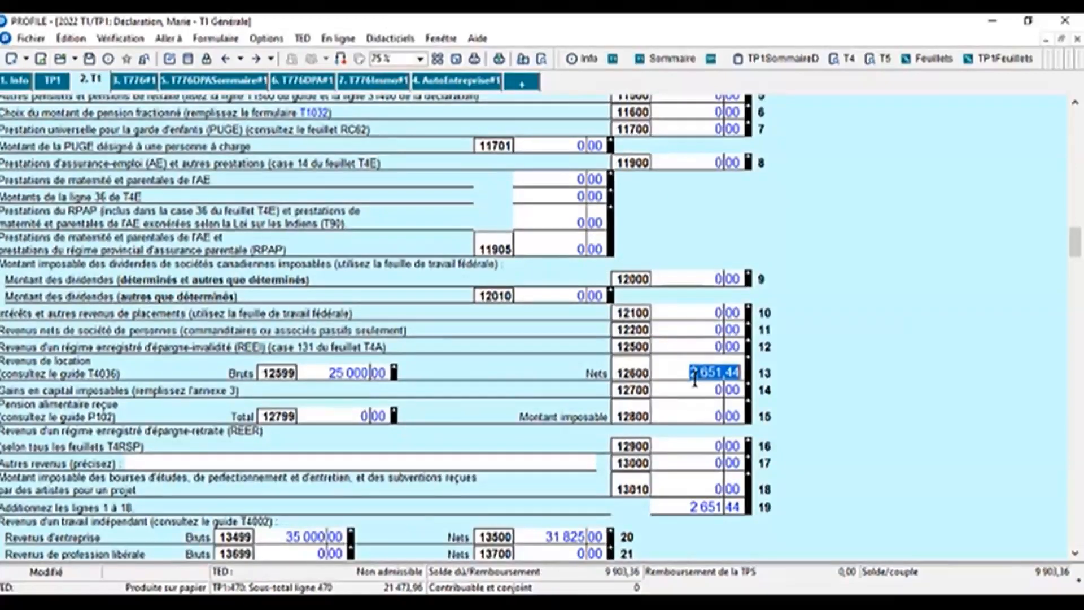
click(319, 372)
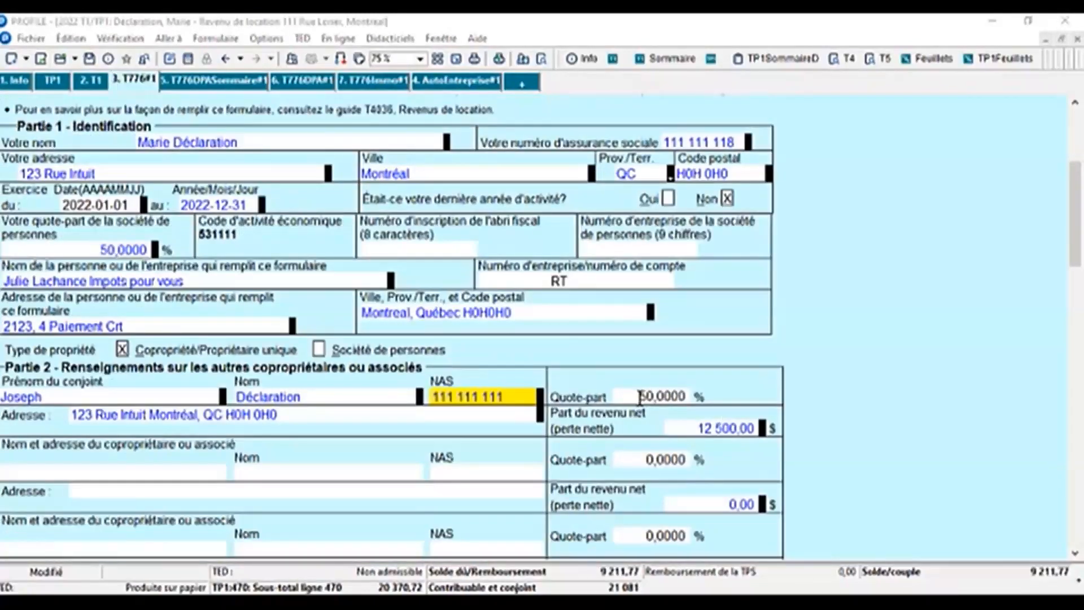
Step: Check the spouse's share of net rental income in Partie 2 of T776#1, and view the same form in the spouse's return
click(692, 433)
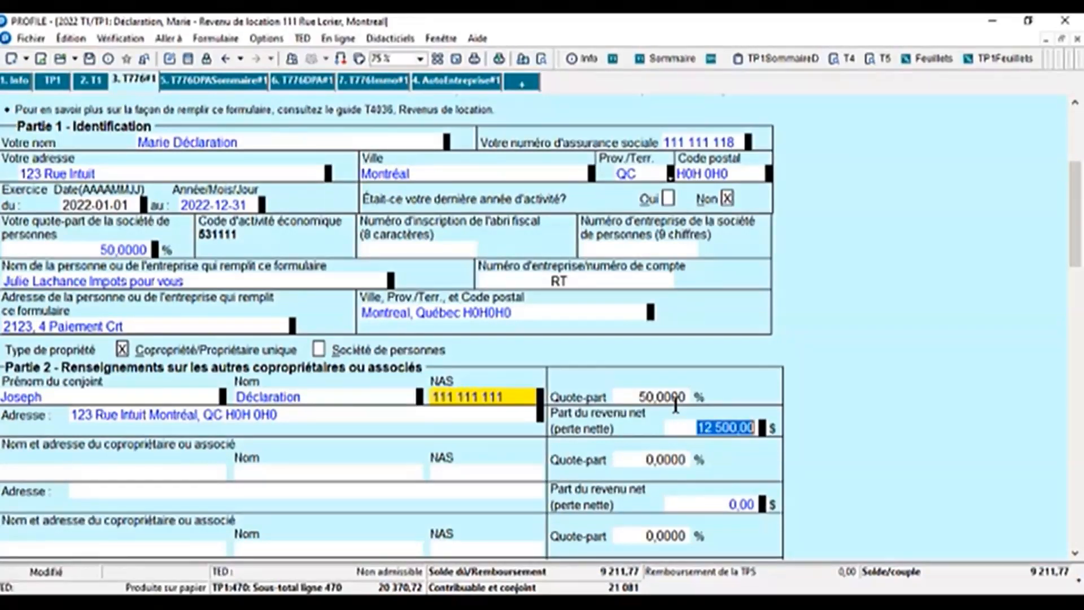
click(292, 59)
click(293, 60)
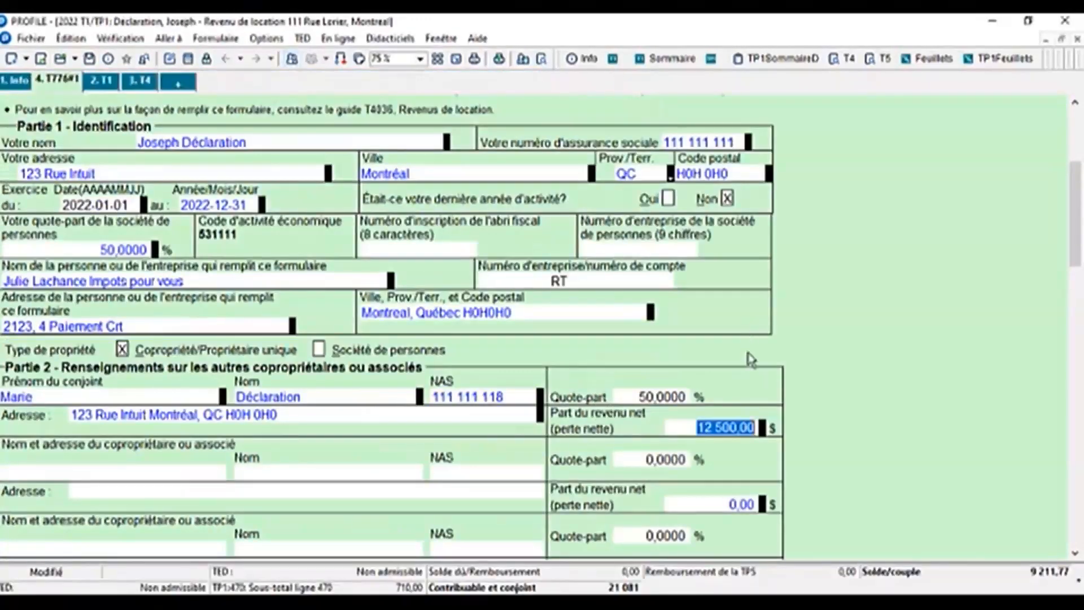
scroll(751, 360, down, 1)
scroll(725, 350, up, 1)
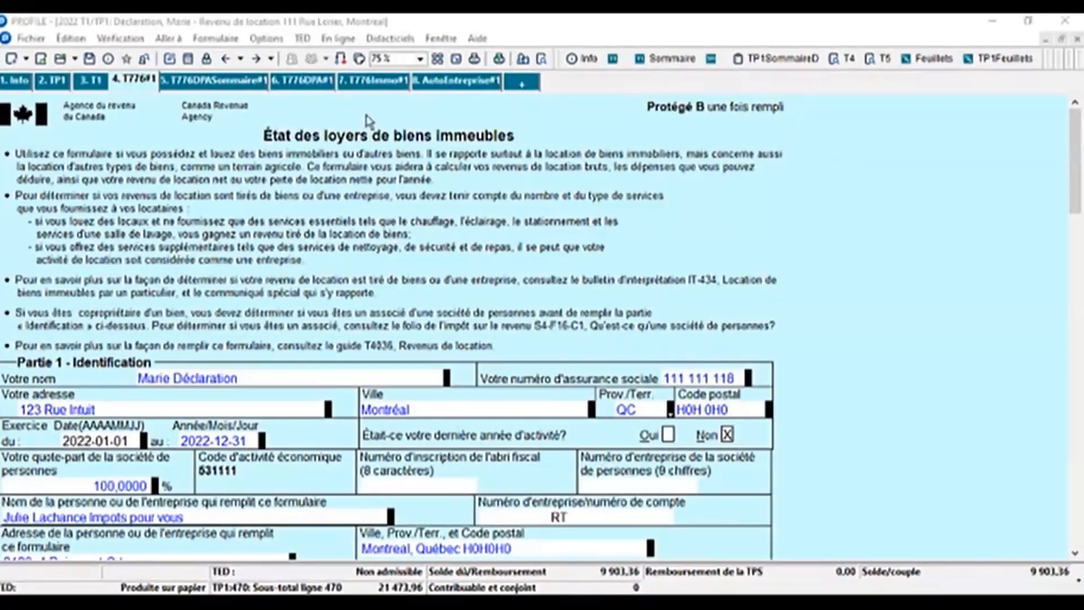
Step: Review the revenue, expenses and depreciation on the corresponding Québec TP-128 form, and check the net rental income on TP1 line 136
click(340, 58)
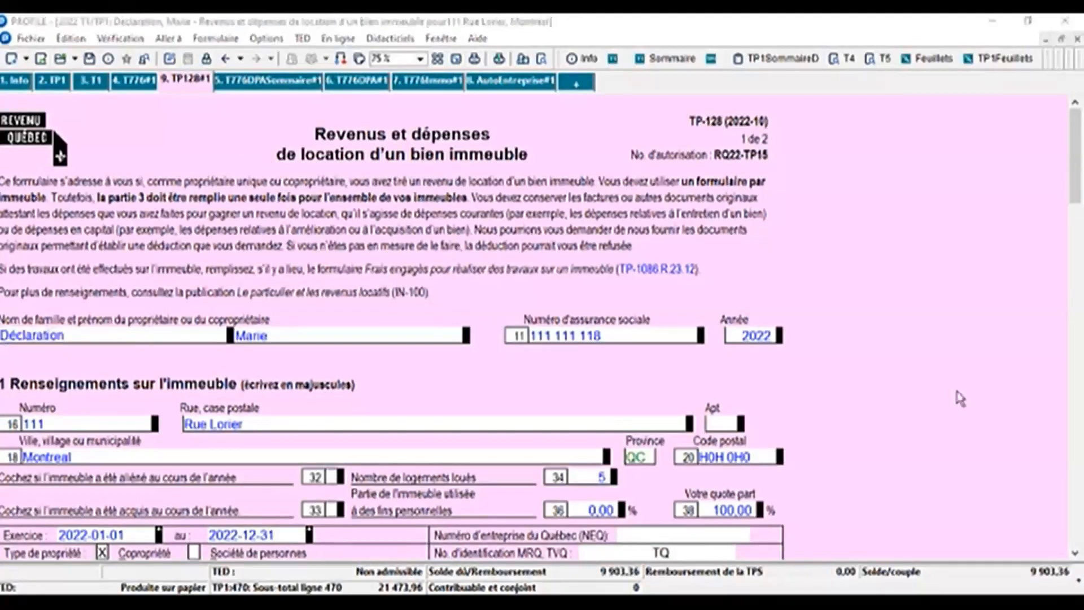
scroll(961, 399, down, 3)
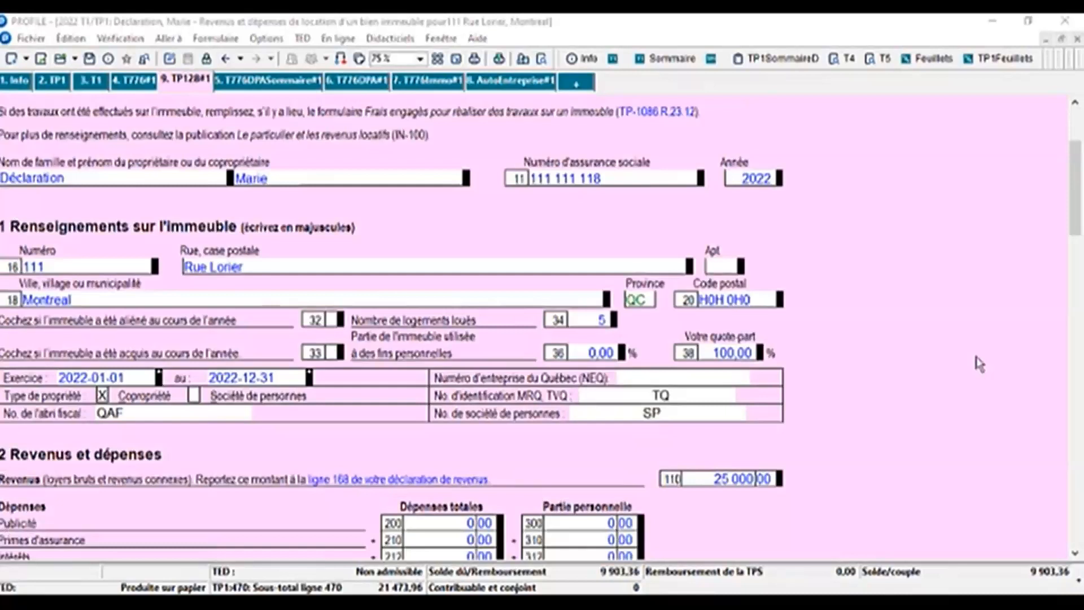
scroll(980, 364, down, 4)
scroll(901, 356, down, 4)
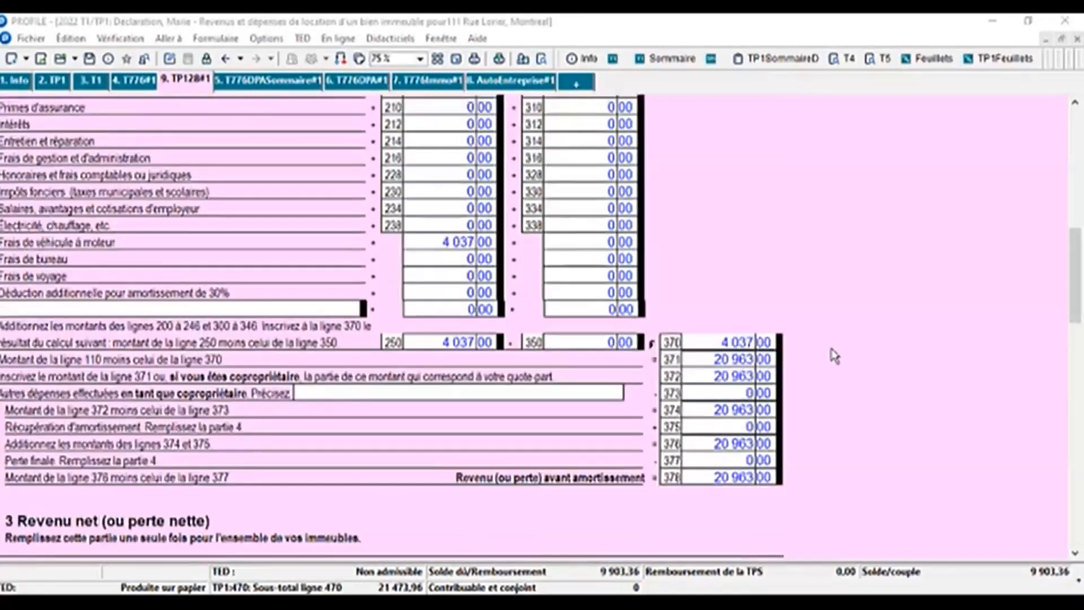
scroll(903, 331, down, 2)
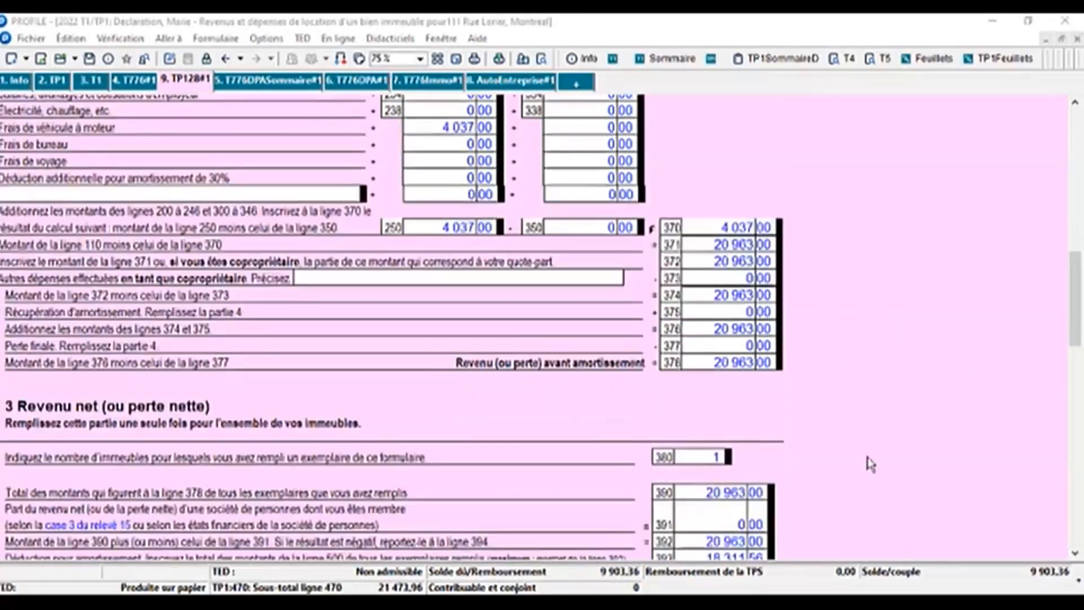
scroll(869, 464, down, 8)
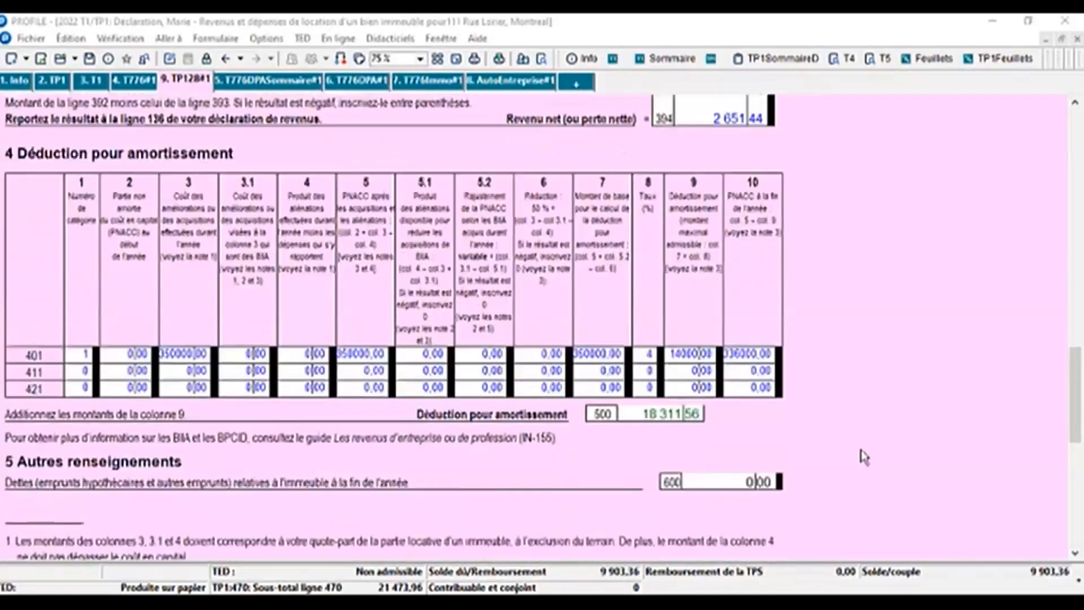
scroll(865, 458, down, 10)
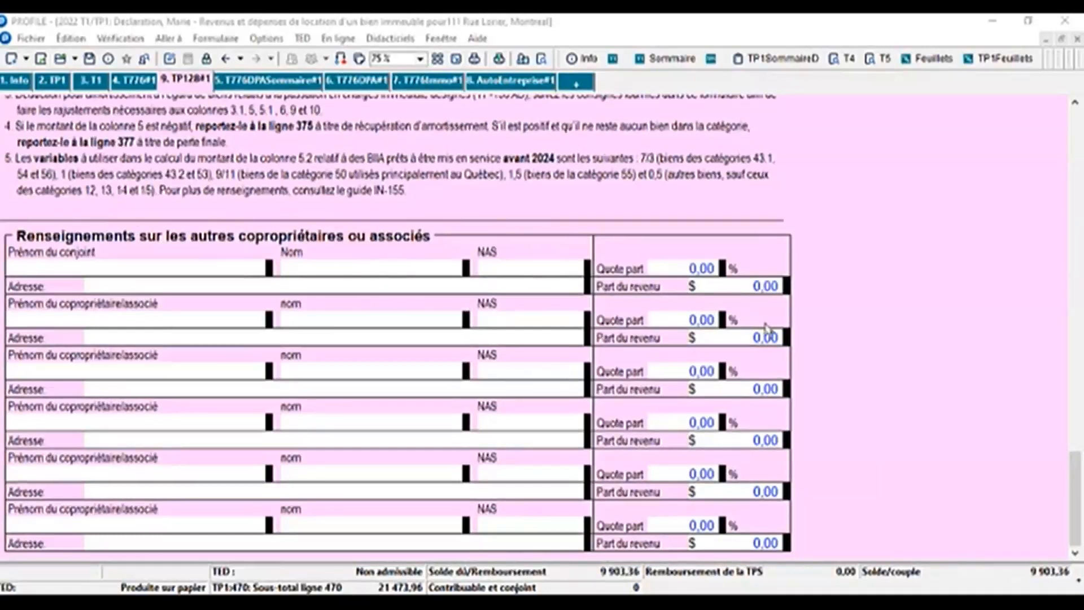
click(54, 80)
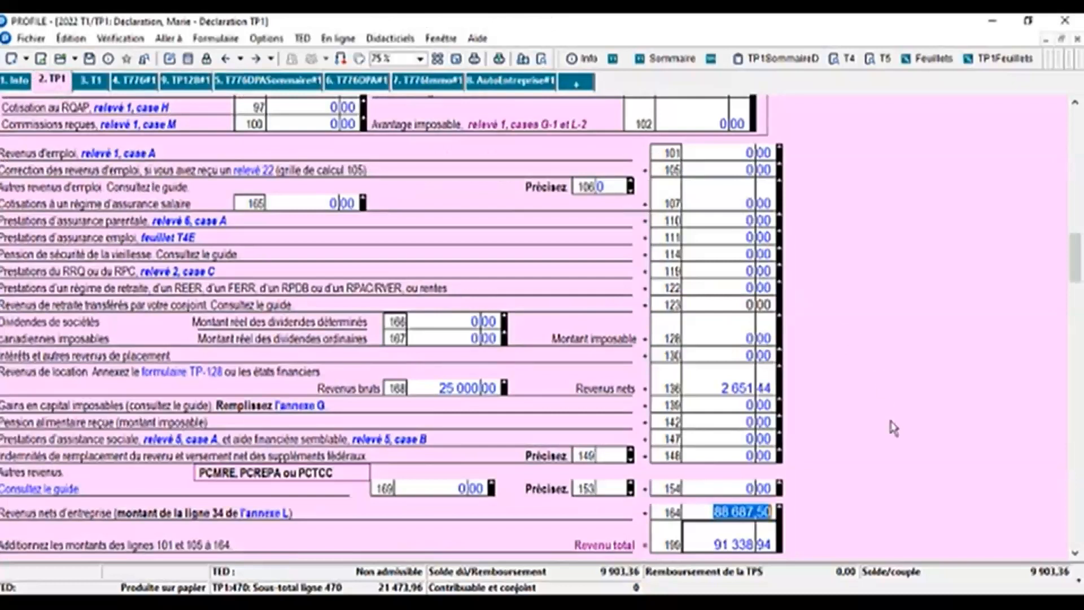
click(739, 385)
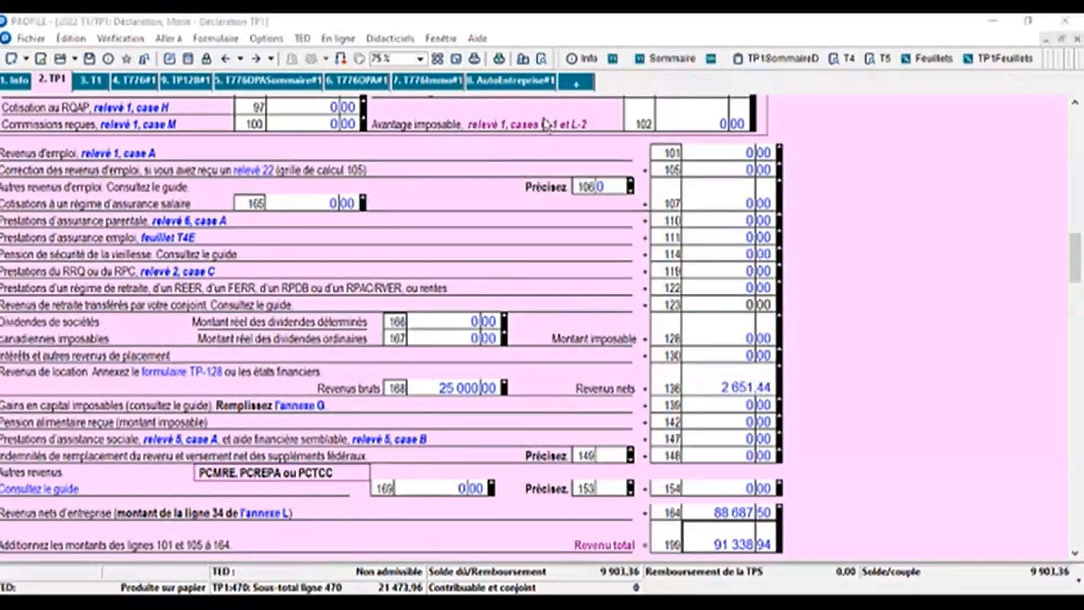
Step: Open the États form from the form explorer, review its self-employment income summaries, and view the Québec equivalent TP1États
click(541, 59)
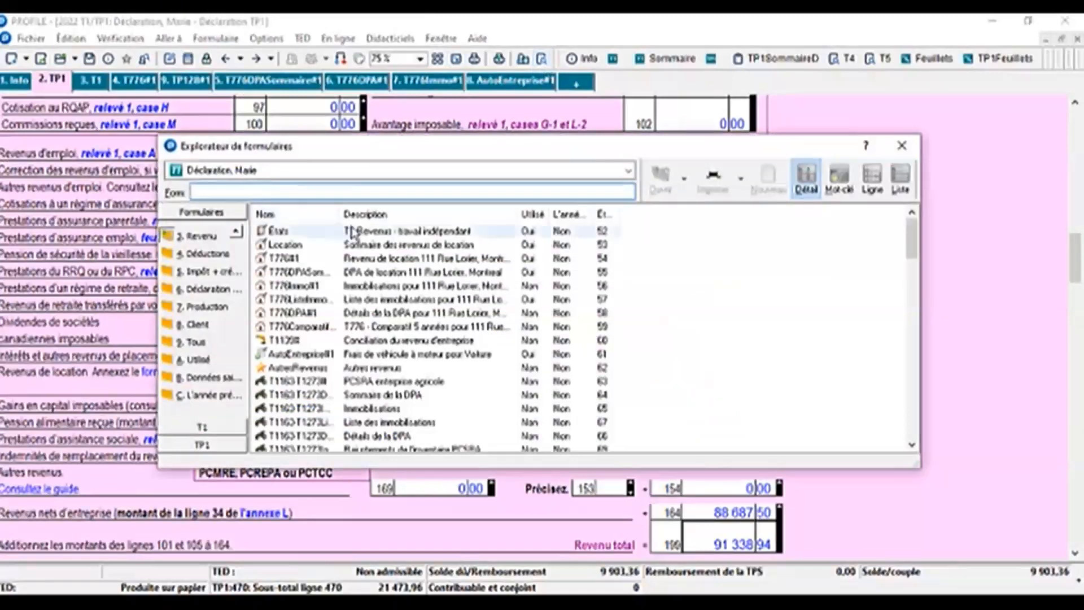
click(351, 232)
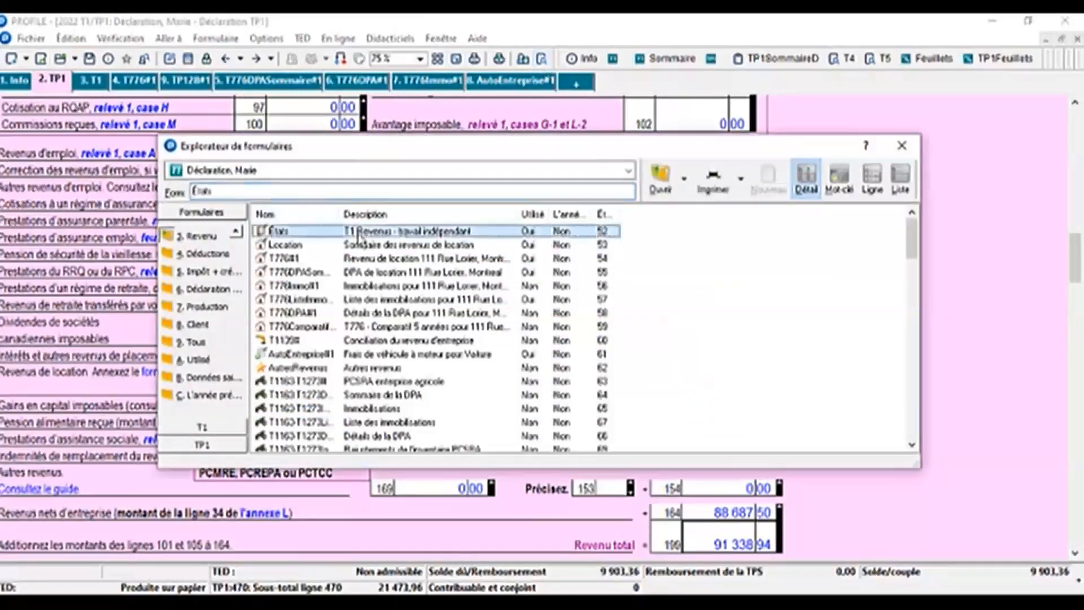
click(662, 186)
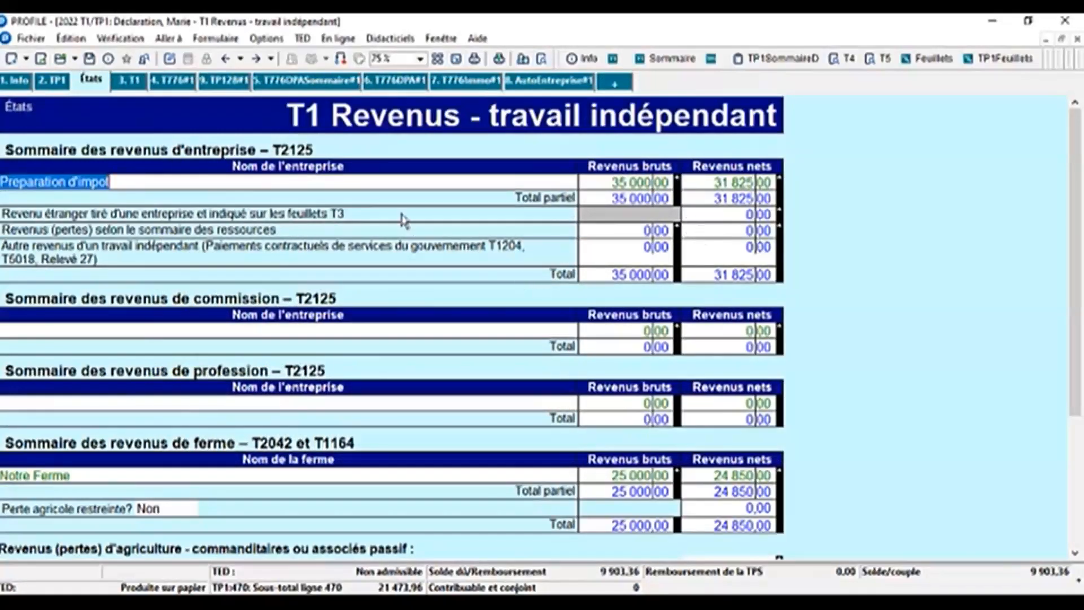
scroll(772, 379, down, 1)
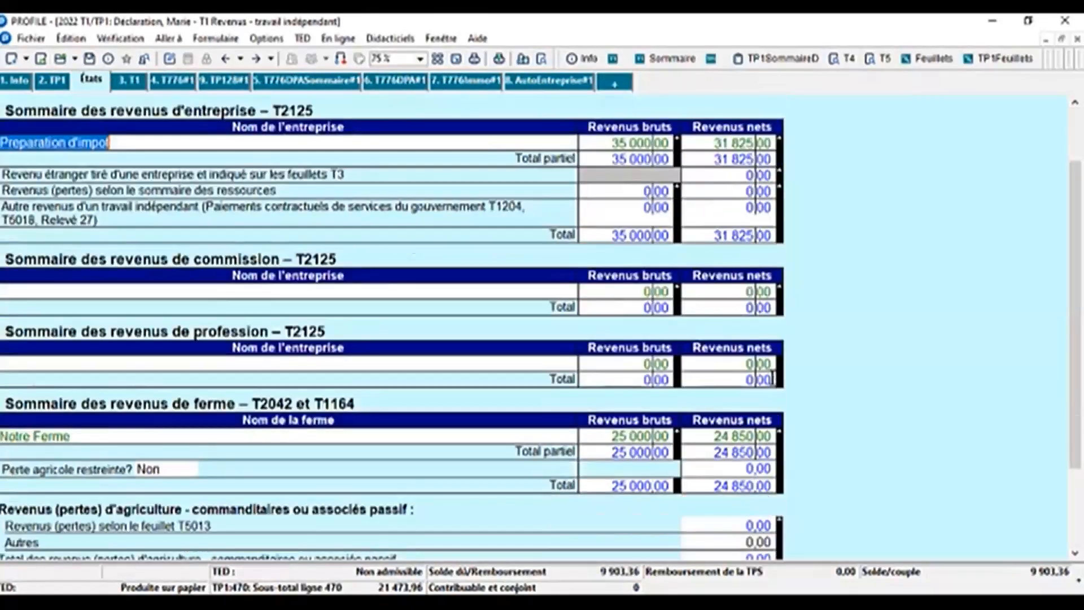
scroll(768, 378, down, 1)
scroll(759, 379, down, 3)
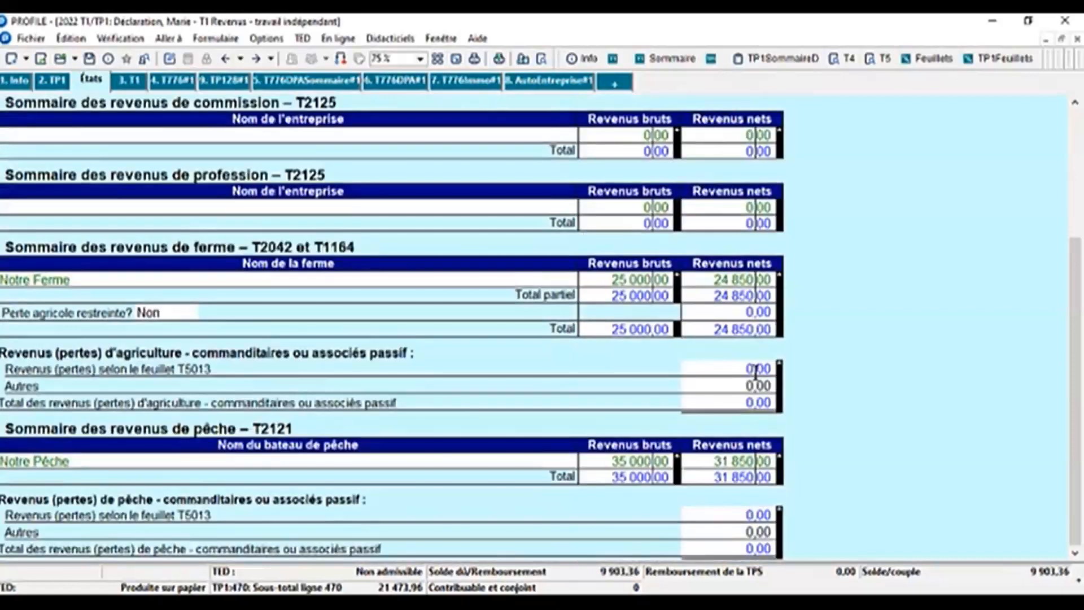
scroll(733, 392, up, 5)
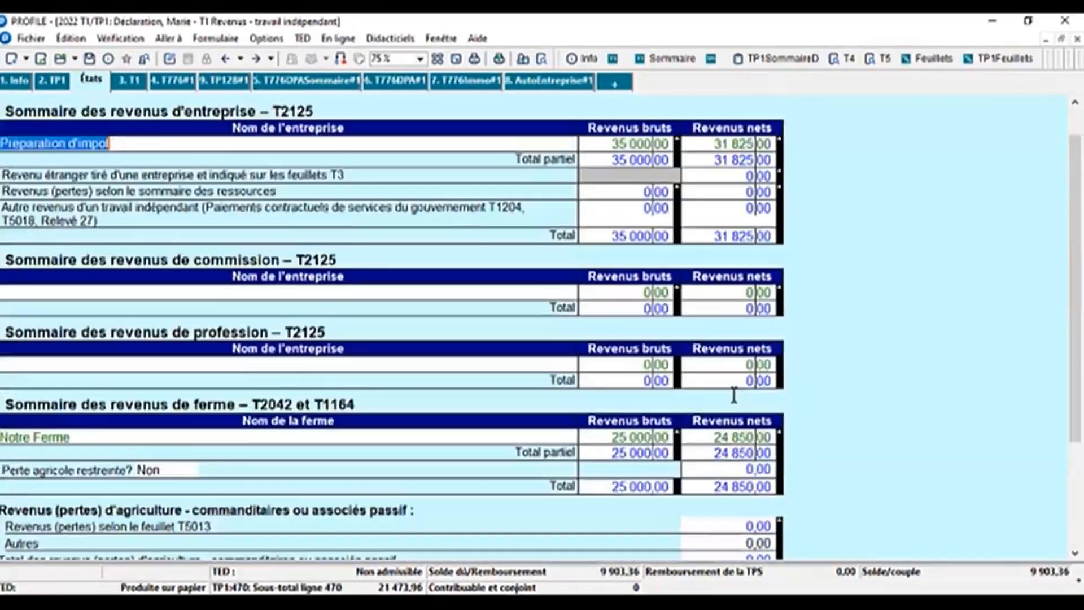
click(342, 58)
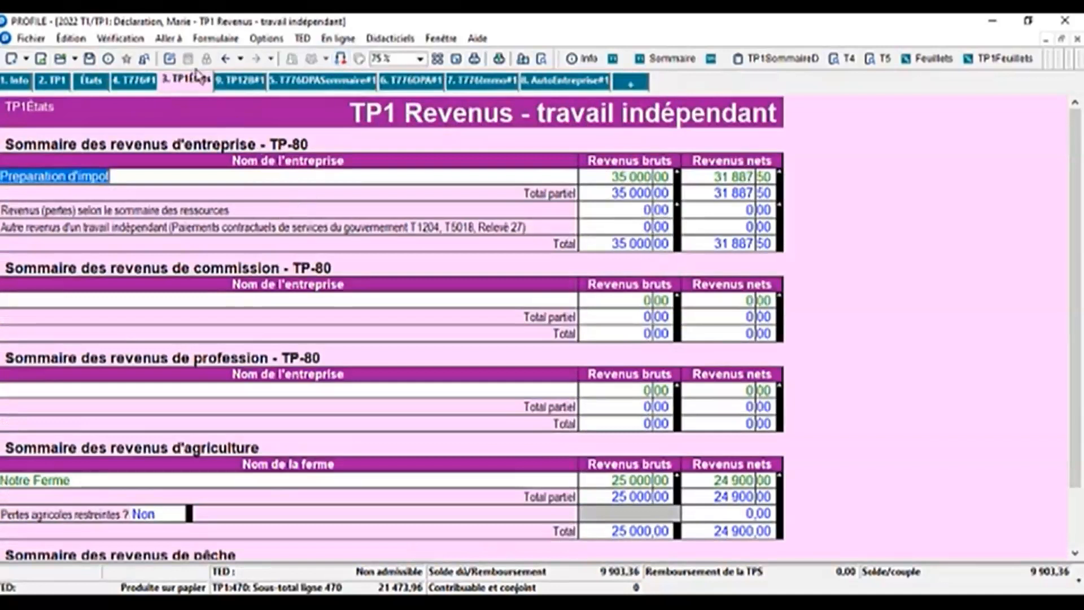
Step: Open the Location rental income summary from the form explorer and view its Québec equivalent TP1Location
click(542, 61)
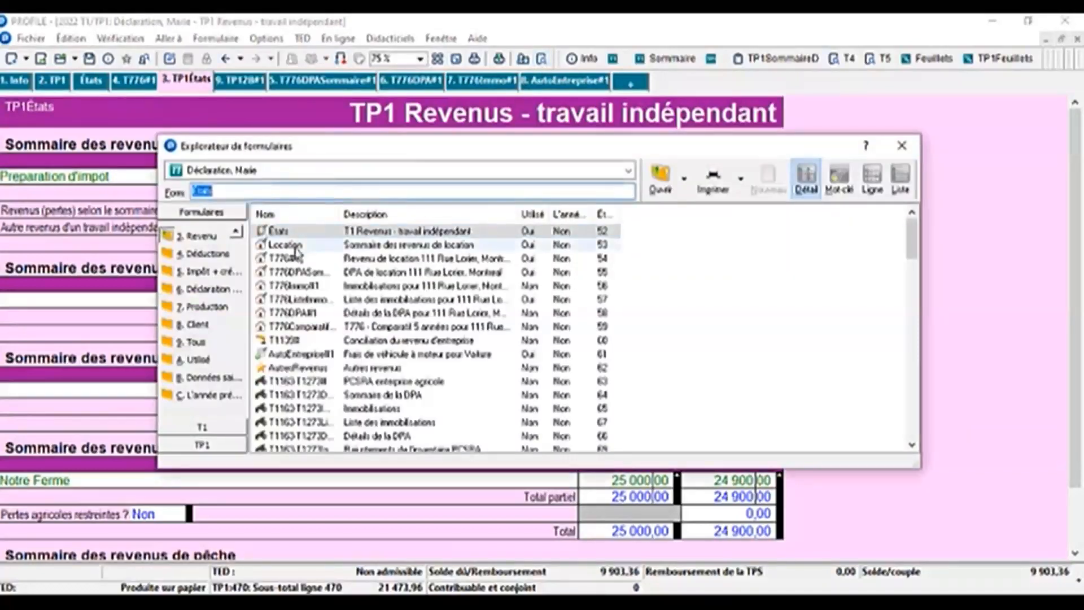
click(296, 248)
click(660, 180)
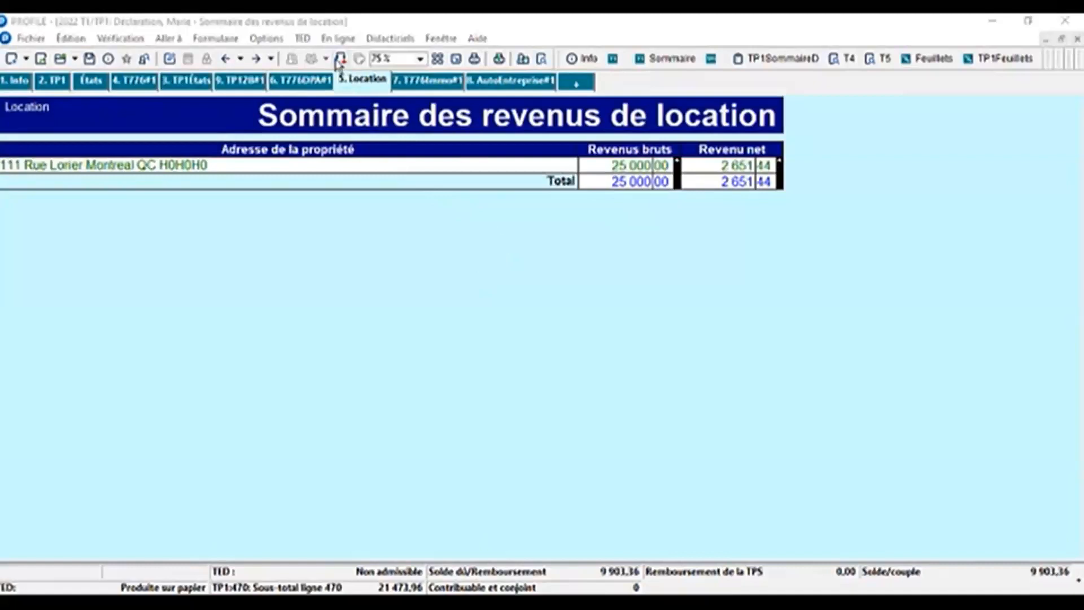
click(341, 60)
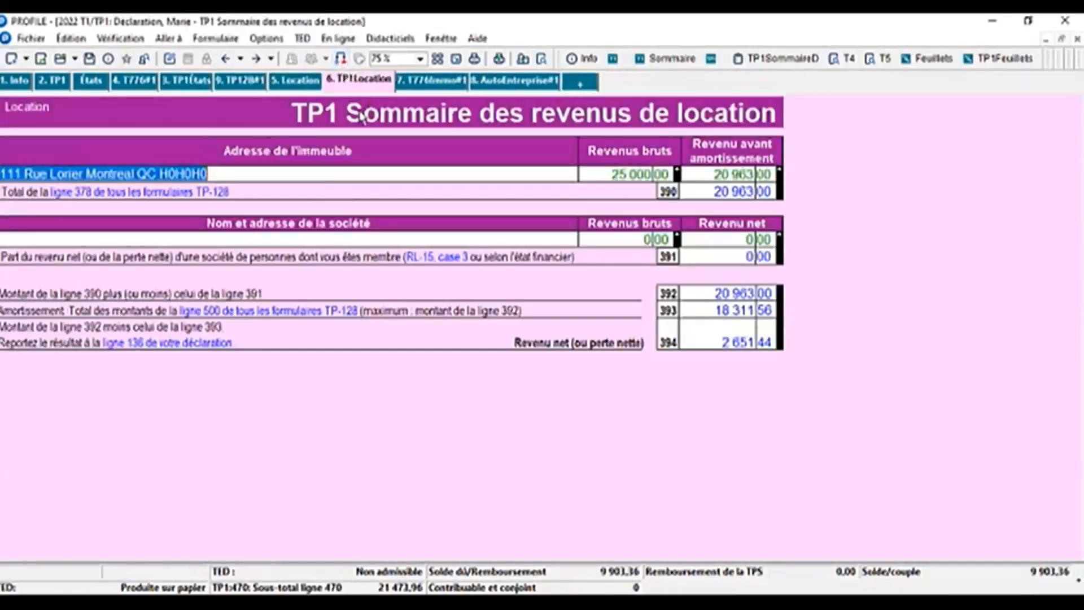